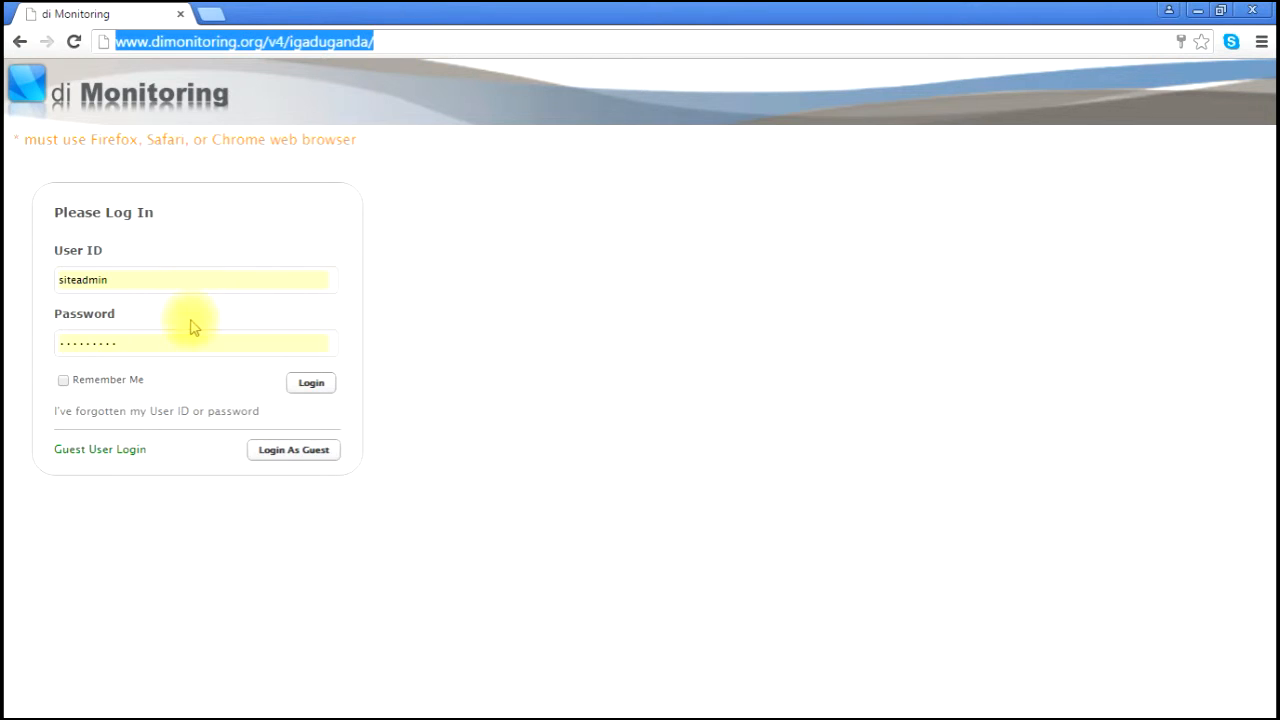
- Log in to DevInfo Monitoring as the site administrator with the autofilled user ID
left_click(184, 280)
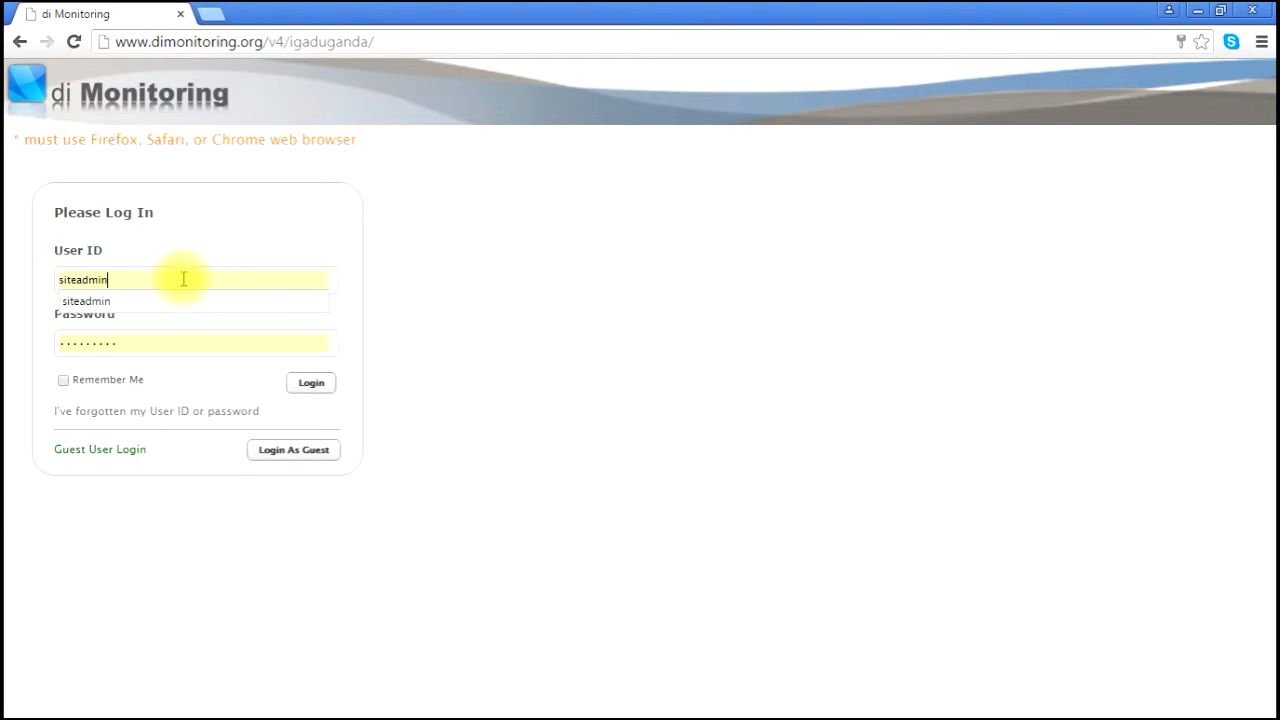
left_click_drag(181, 277, 52, 260)
left_click(313, 386)
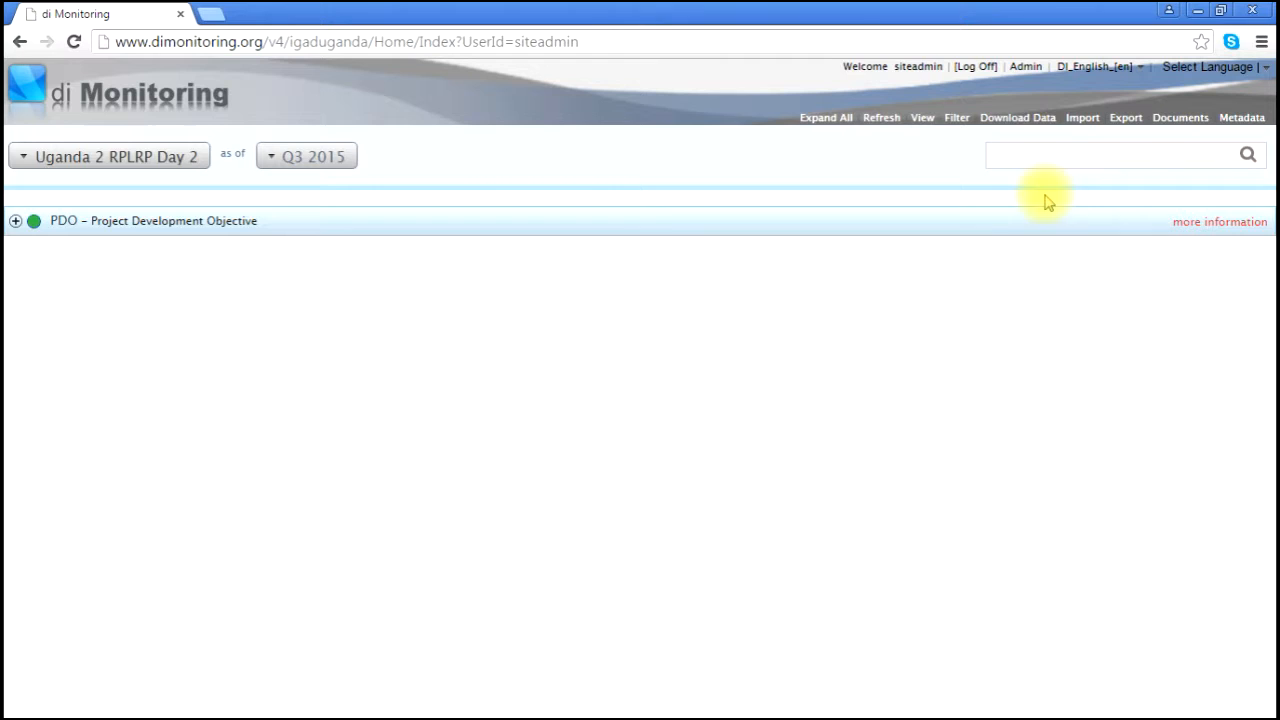
- Open the Admin Panel's Frameworks list in a maximized window and start a new framework
left_click(1028, 68)
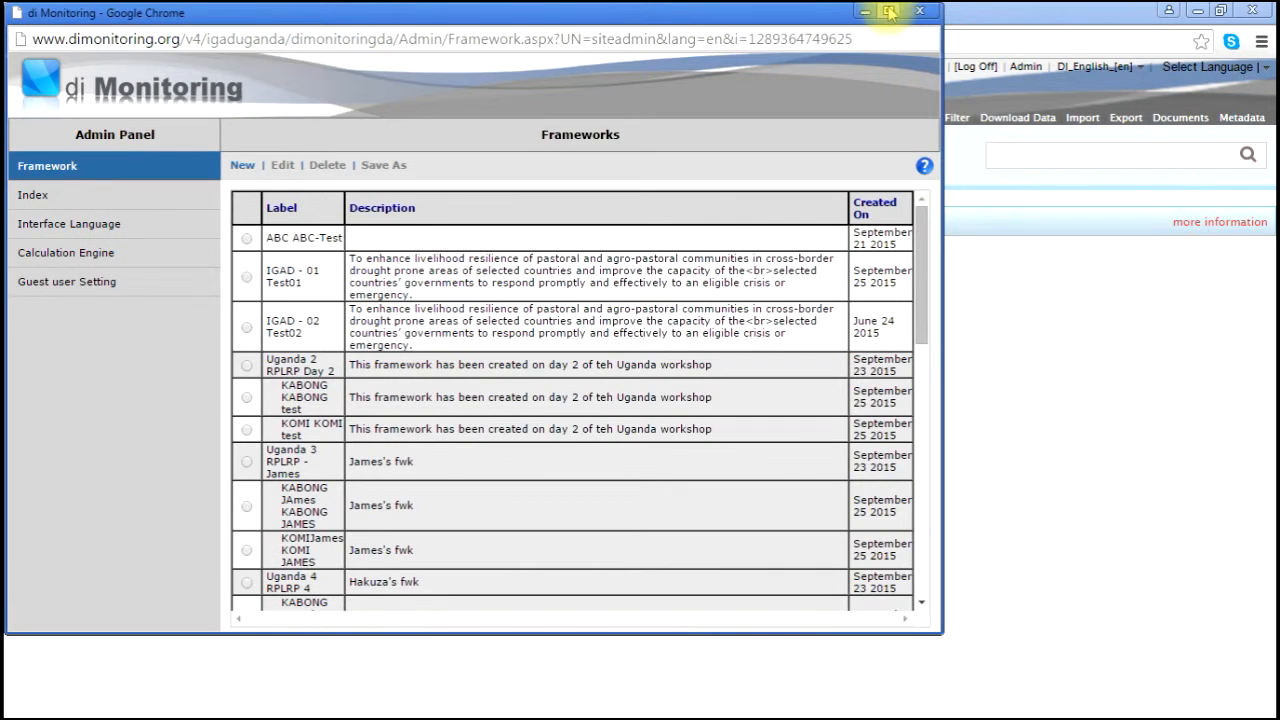
left_click(890, 12)
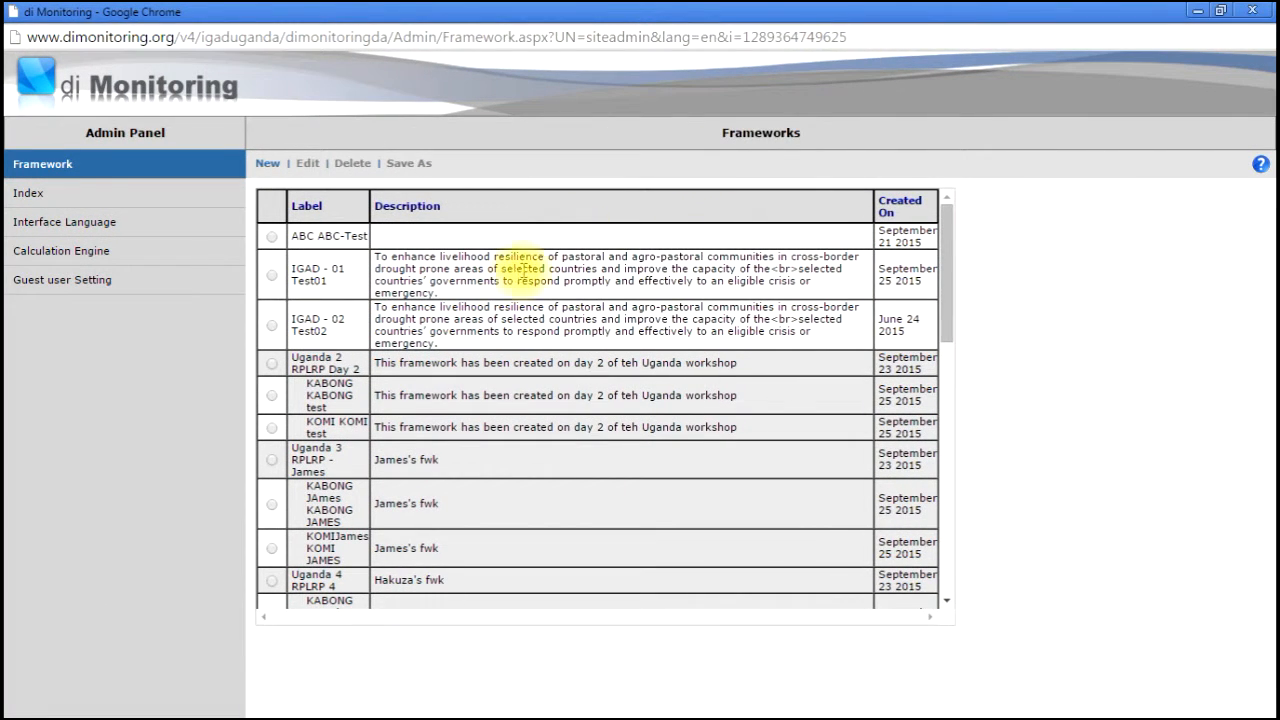
left_click_drag(947, 287, 988, 258)
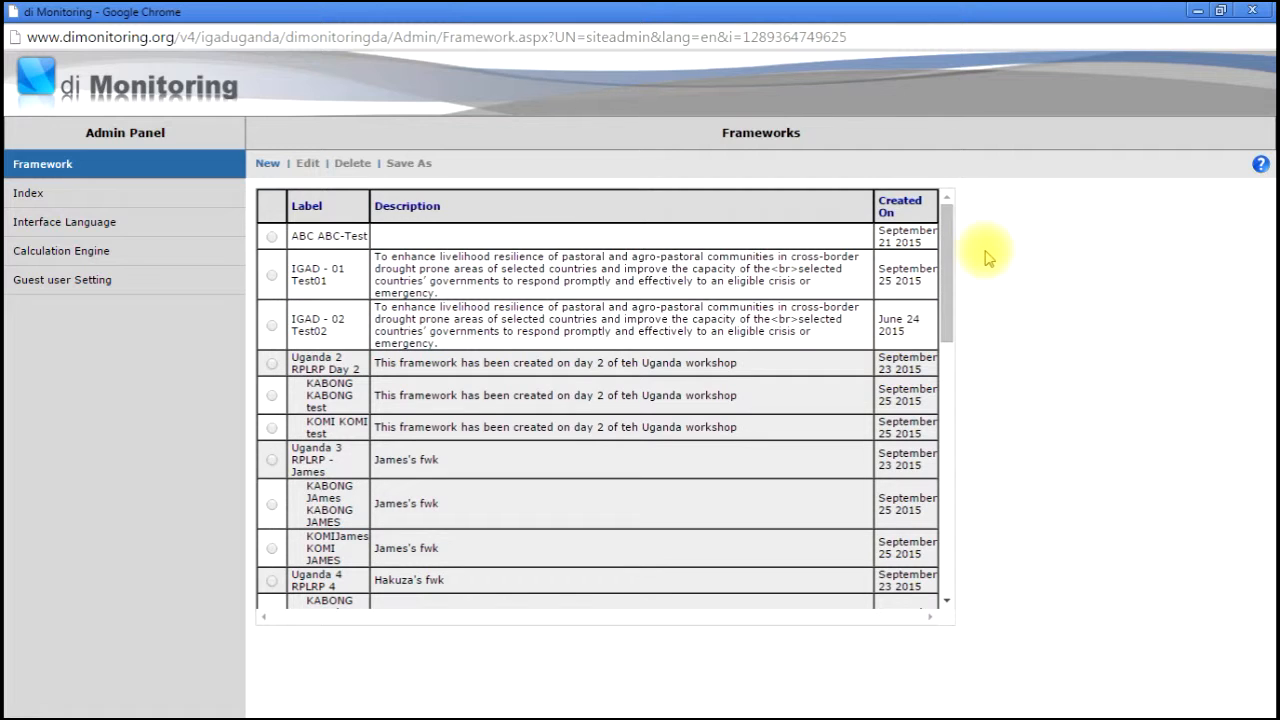
left_click(267, 166)
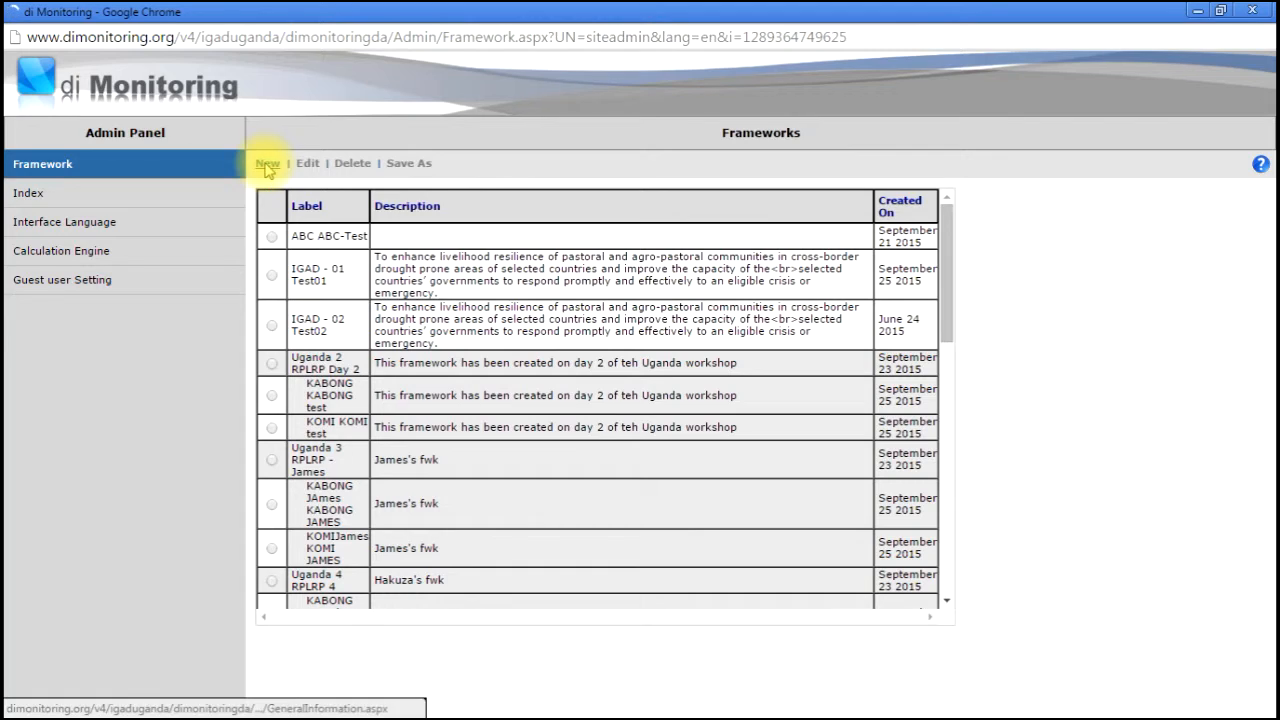
- Enter area 'Uganda s', area ID 'AFRUGDs', the RPRLP test title and a description
left_click(354, 219)
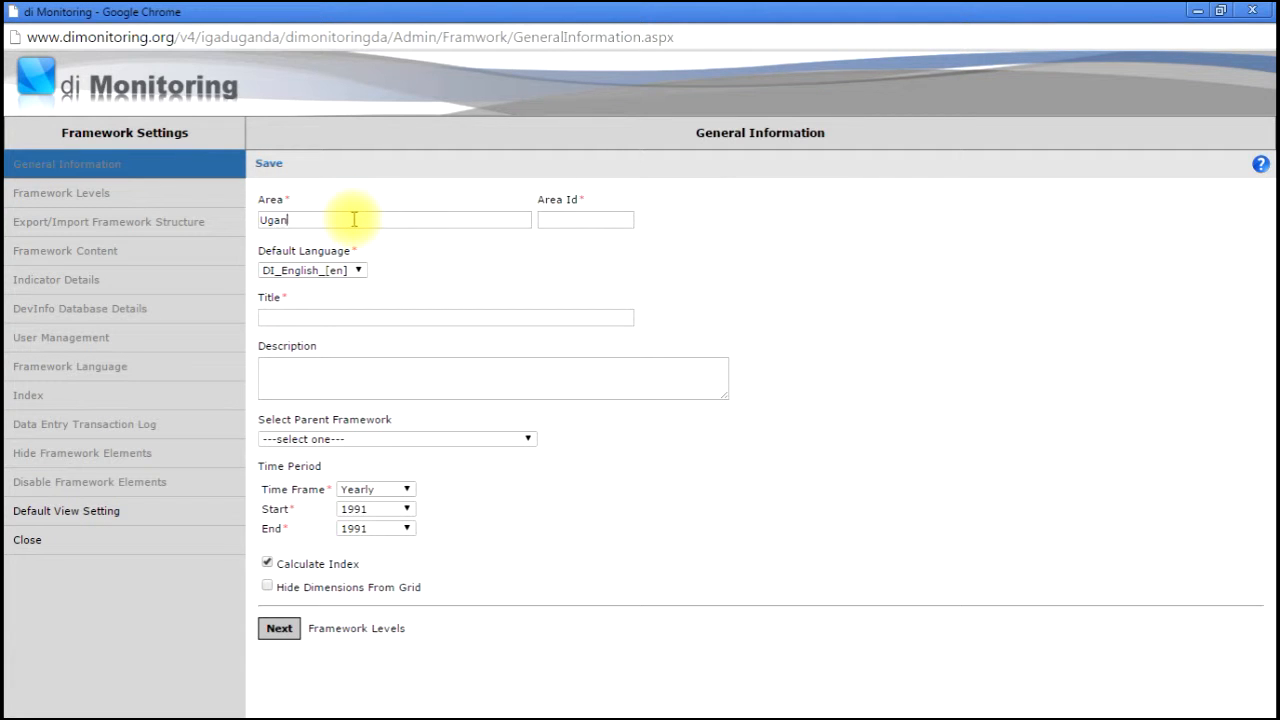
type("Uganda s")
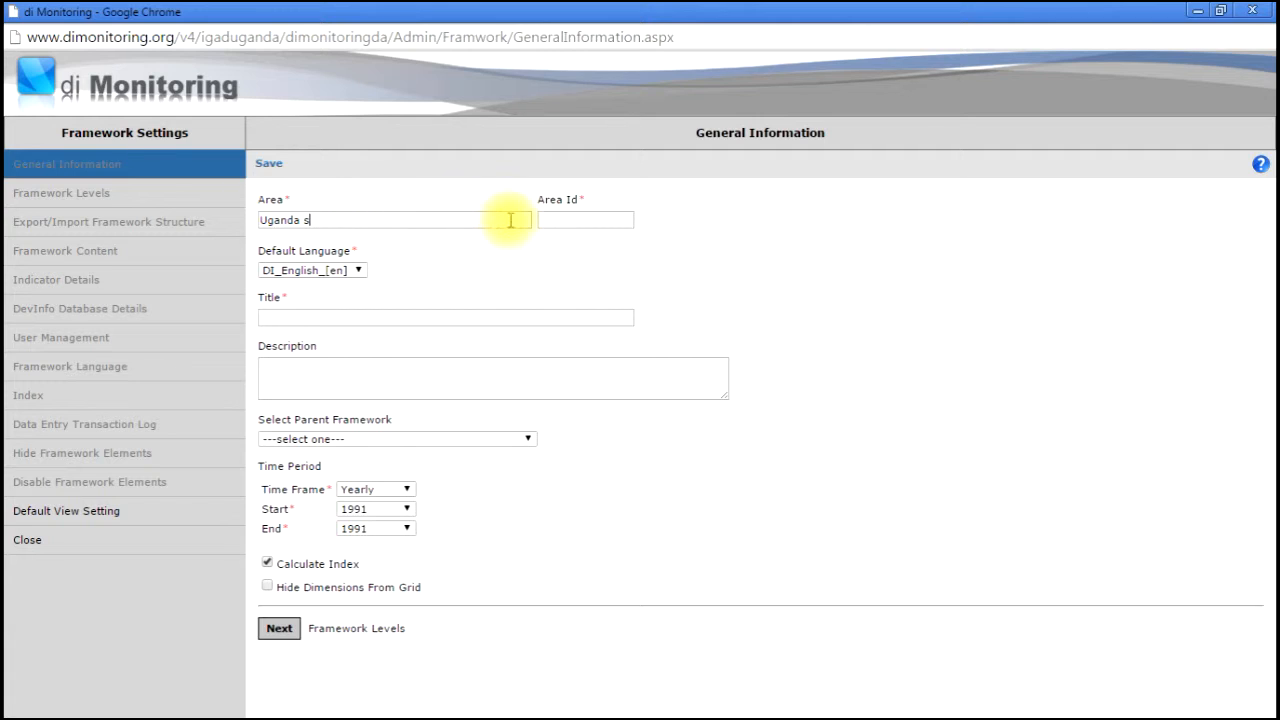
left_click(560, 221)
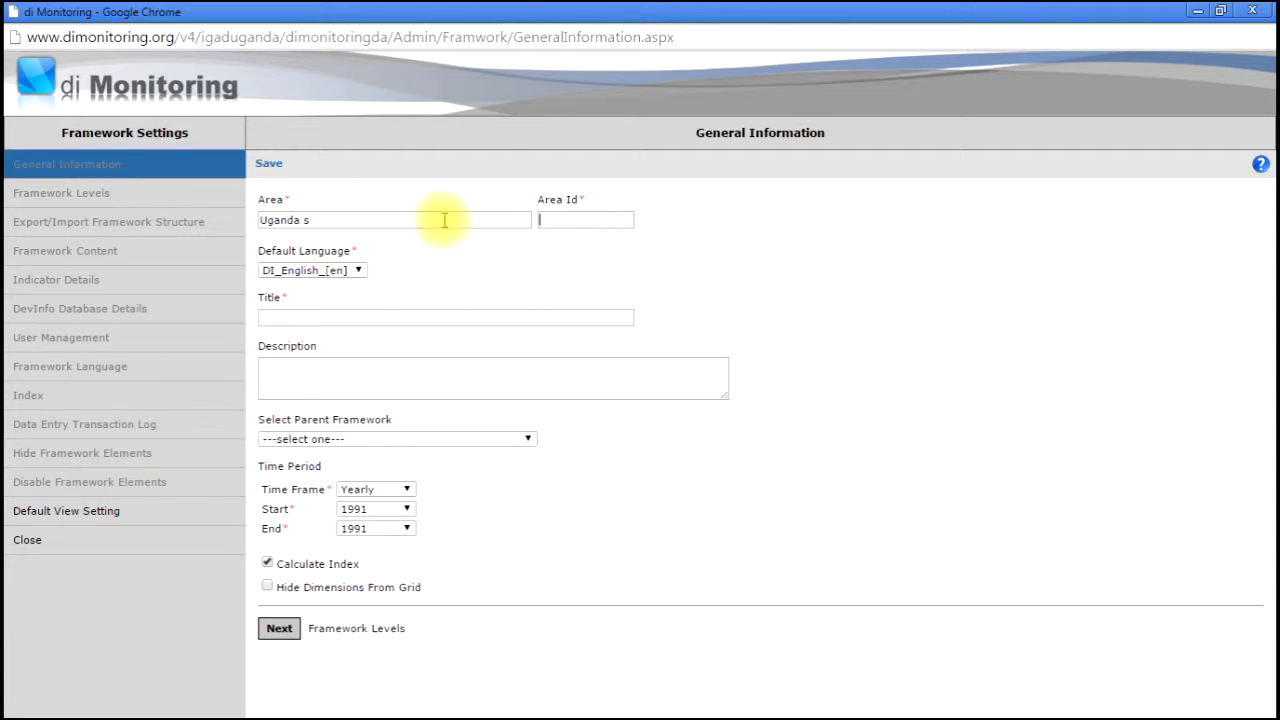
left_click_drag(360, 205, 364, 213)
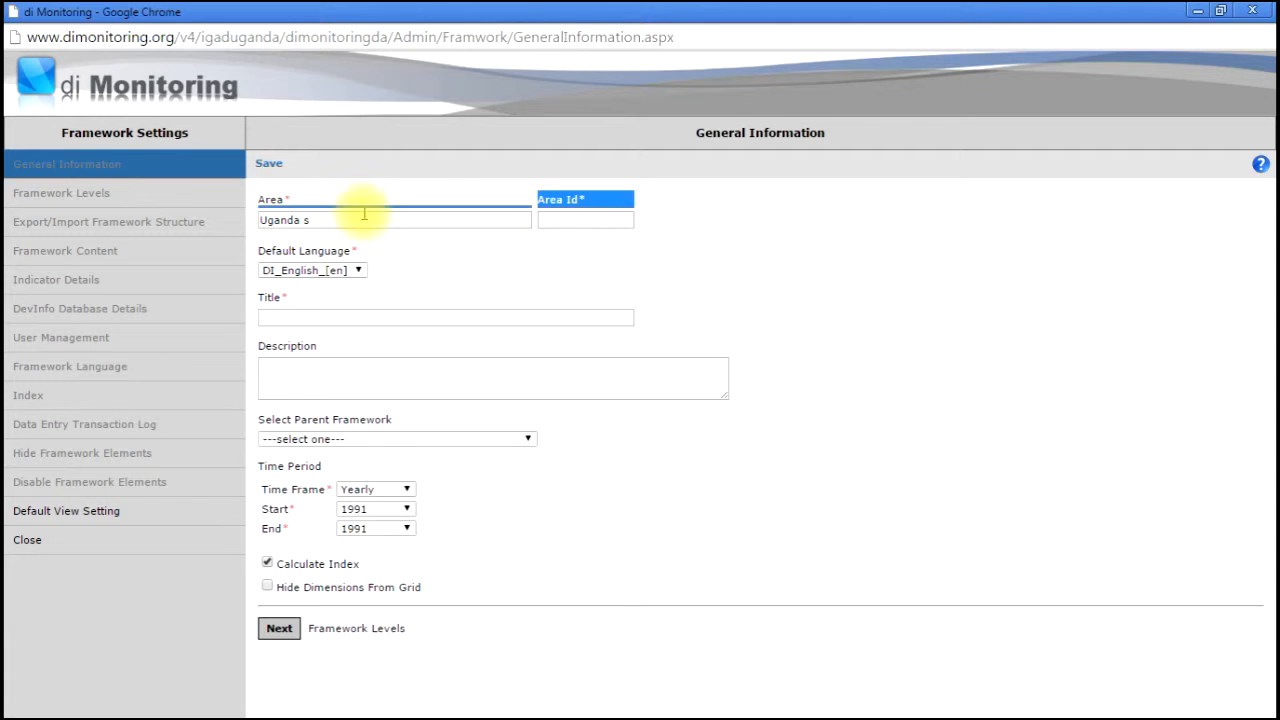
left_click(594, 222)
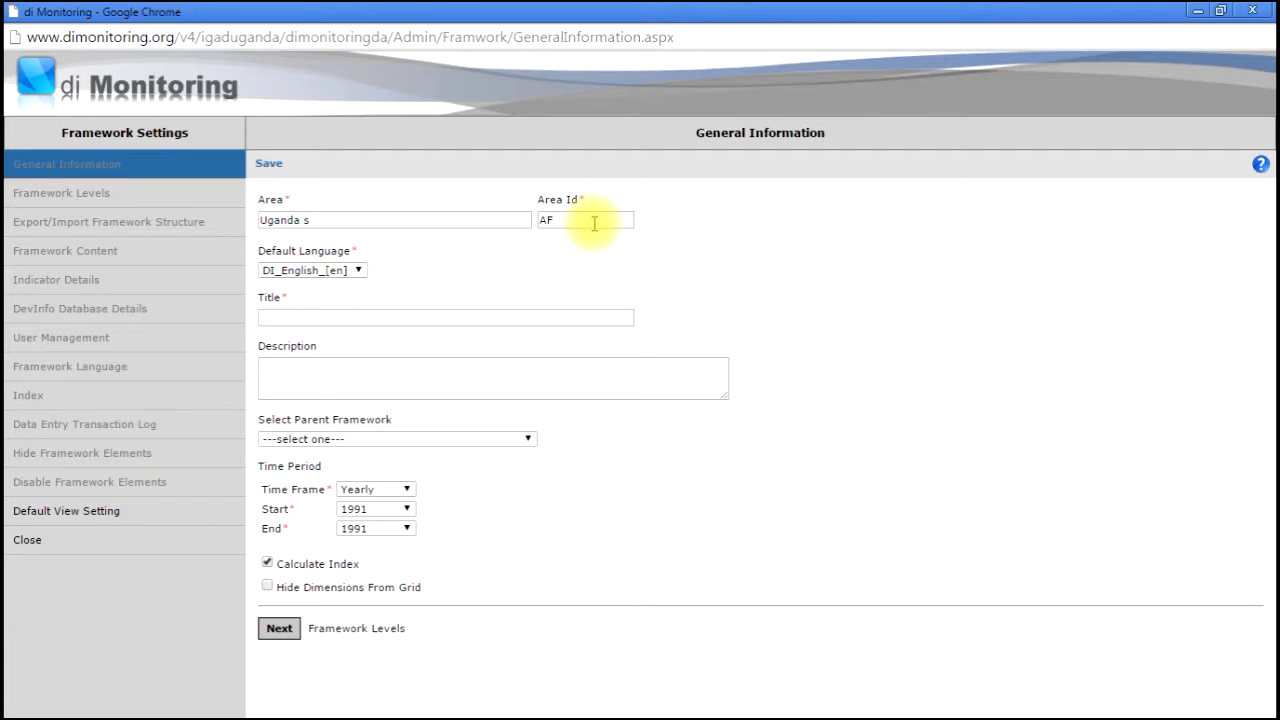
type("AFRUGDs")
left_click(501, 318)
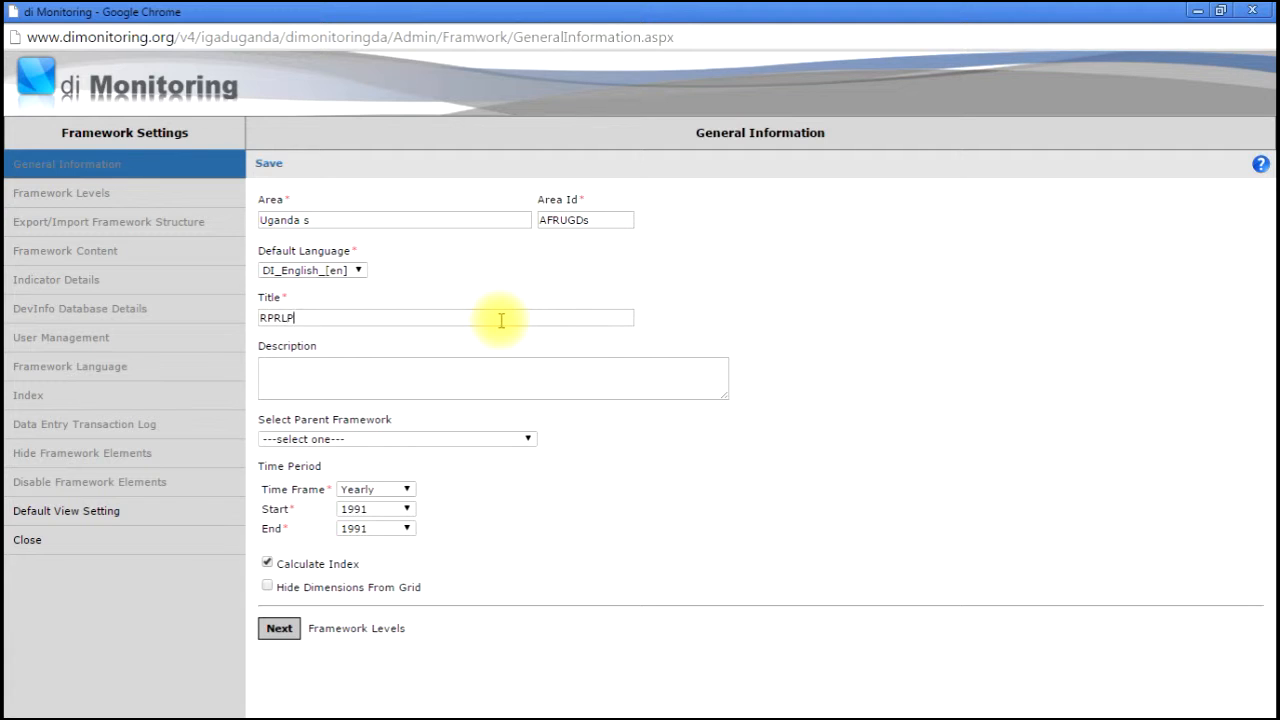
left_click(490, 376)
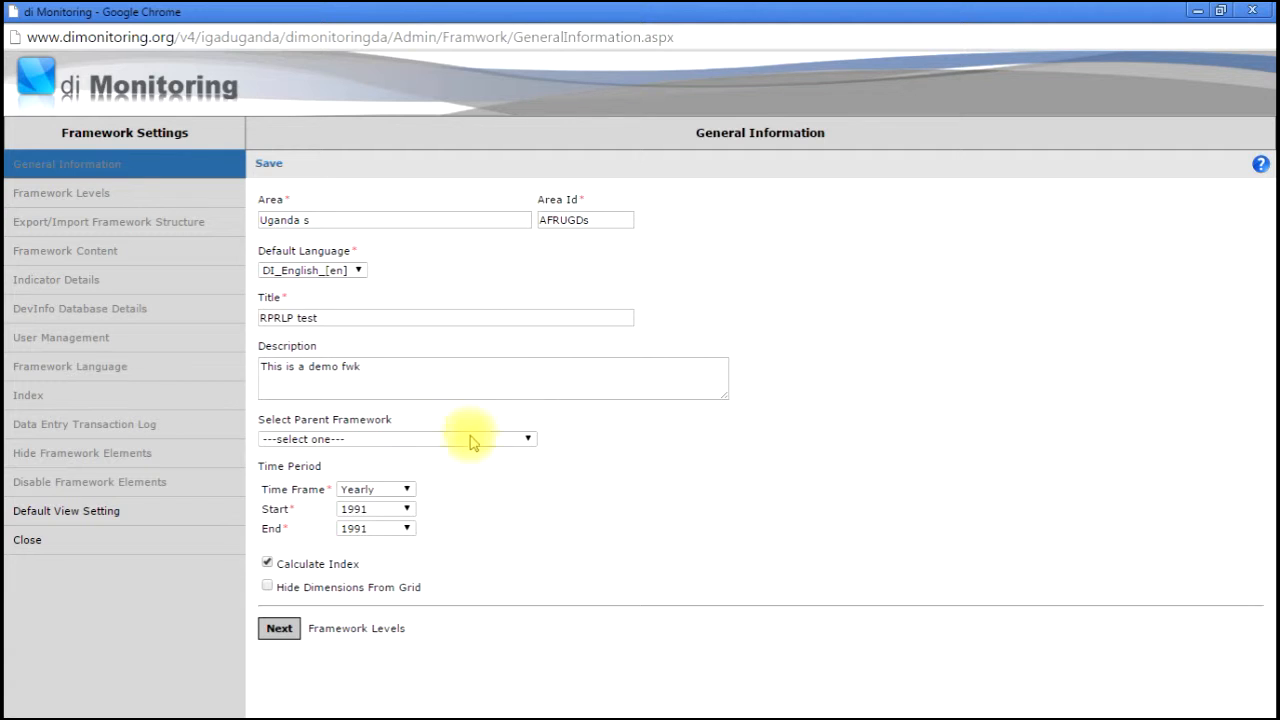
- Set a Yearly time frame from 2013 to 2016 and save the general information
left_click(408, 490)
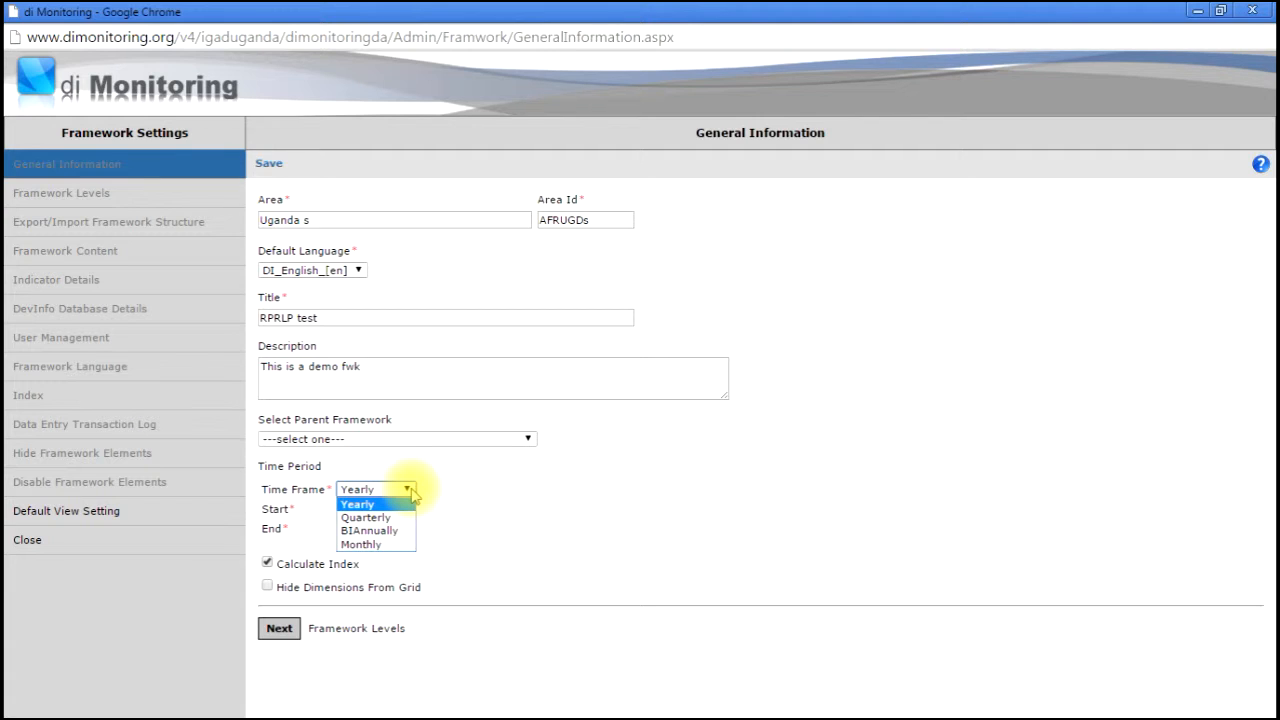
left_click(405, 504)
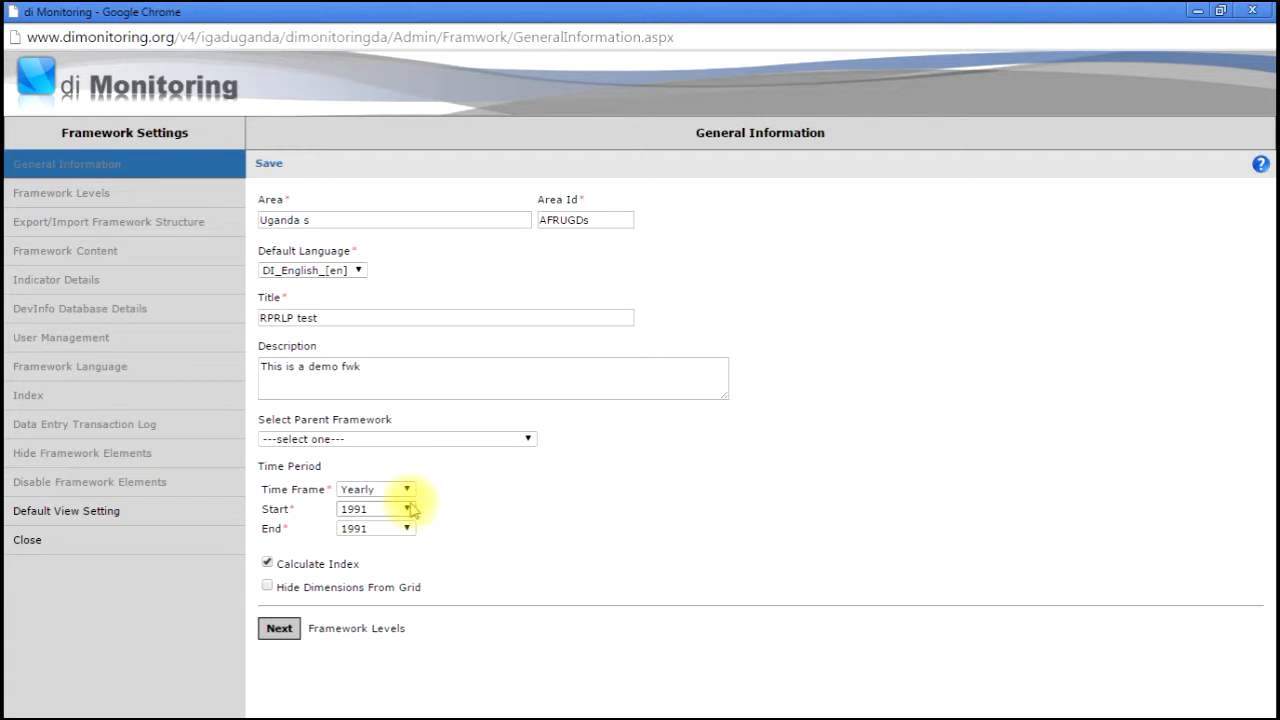
left_click(406, 509)
left_click_drag(410, 316, 388, 420)
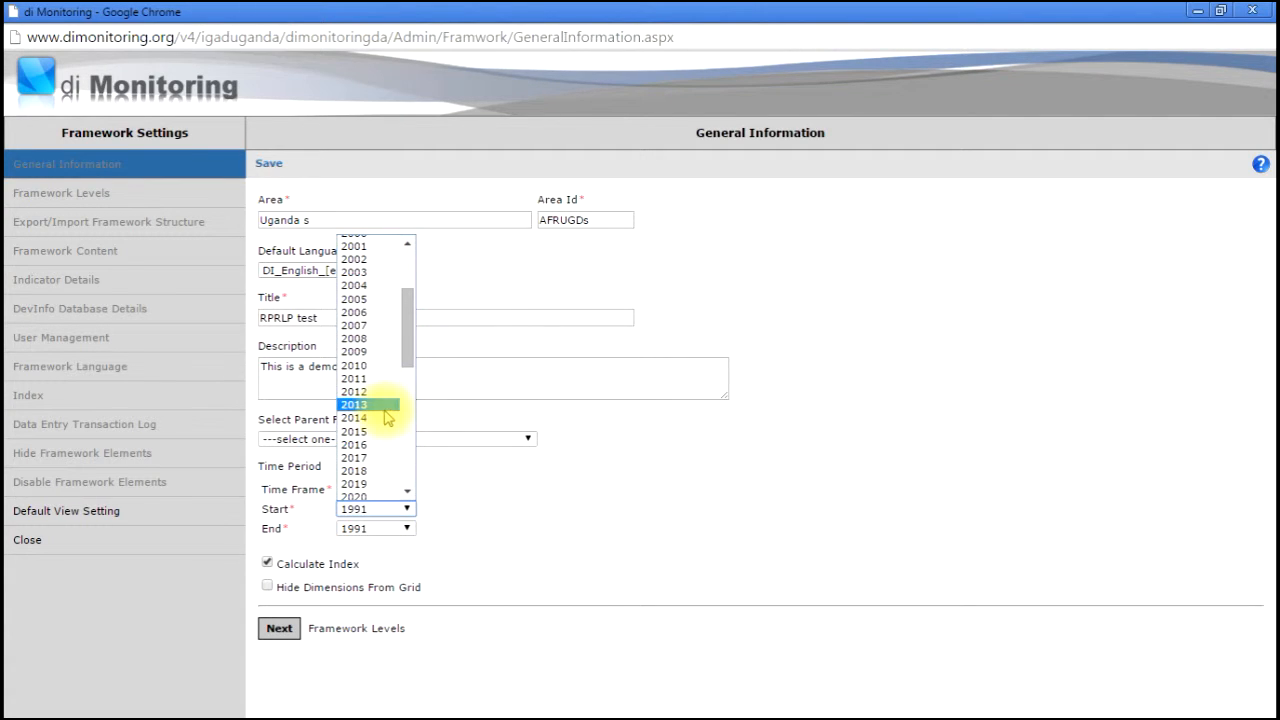
left_click(385, 417)
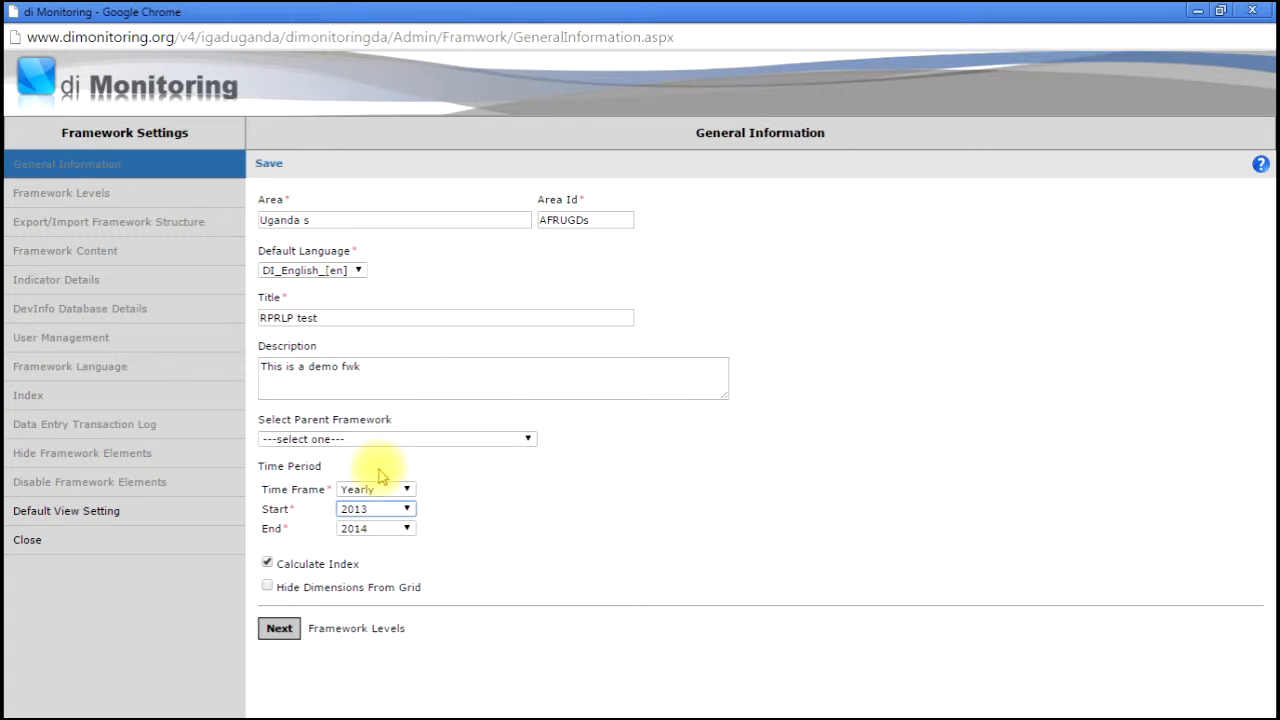
left_click(405, 529)
left_click(408, 511)
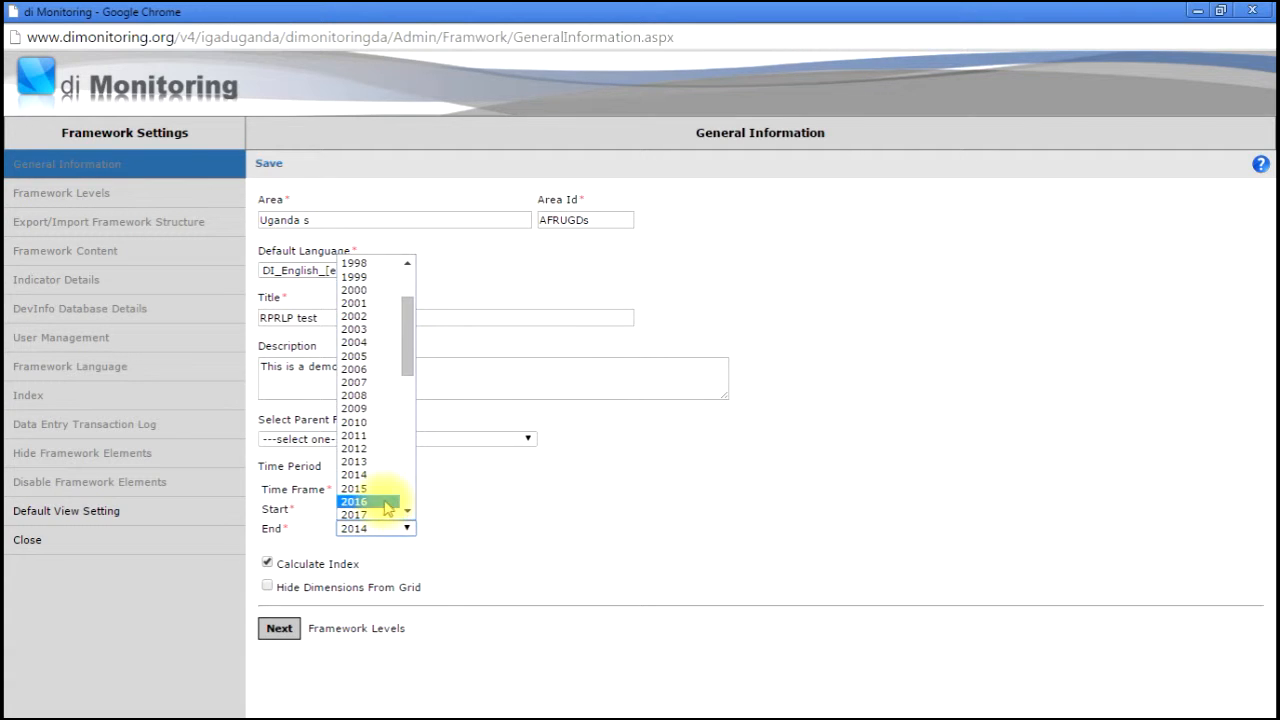
left_click(385, 502)
left_click_drag(521, 542, 460, 580)
left_click_drag(362, 606, 330, 641)
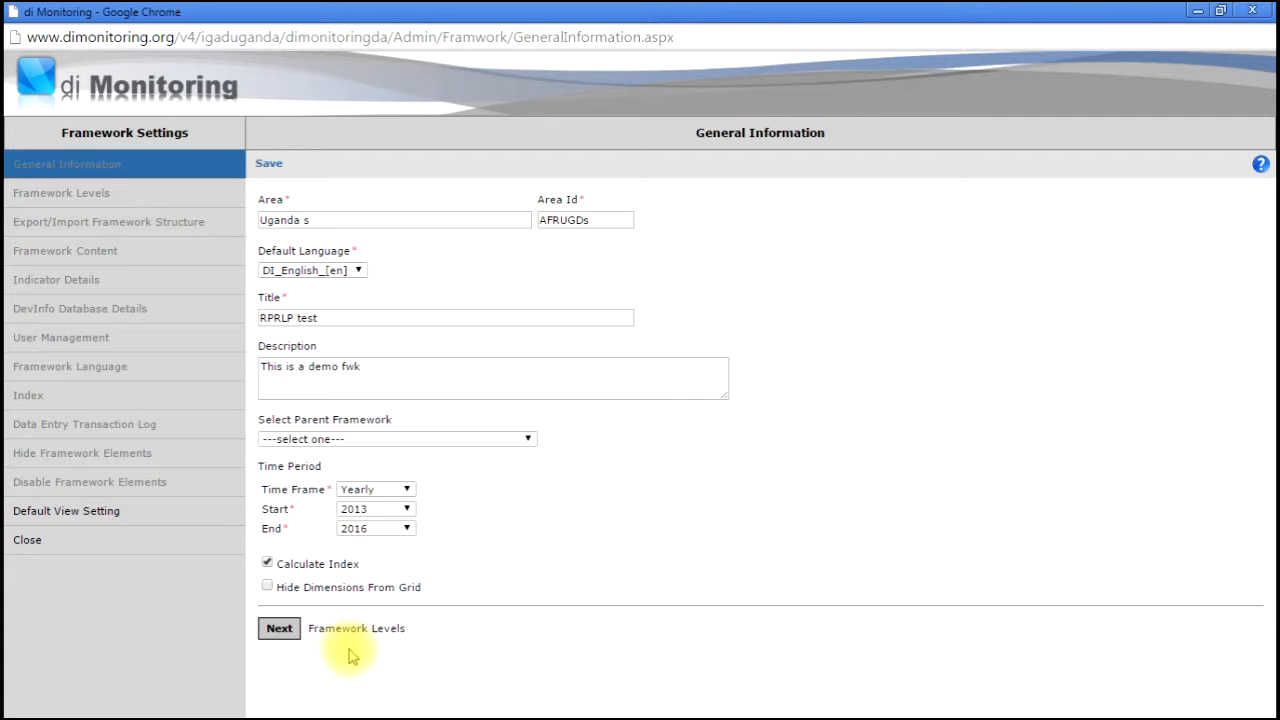
left_click(280, 628)
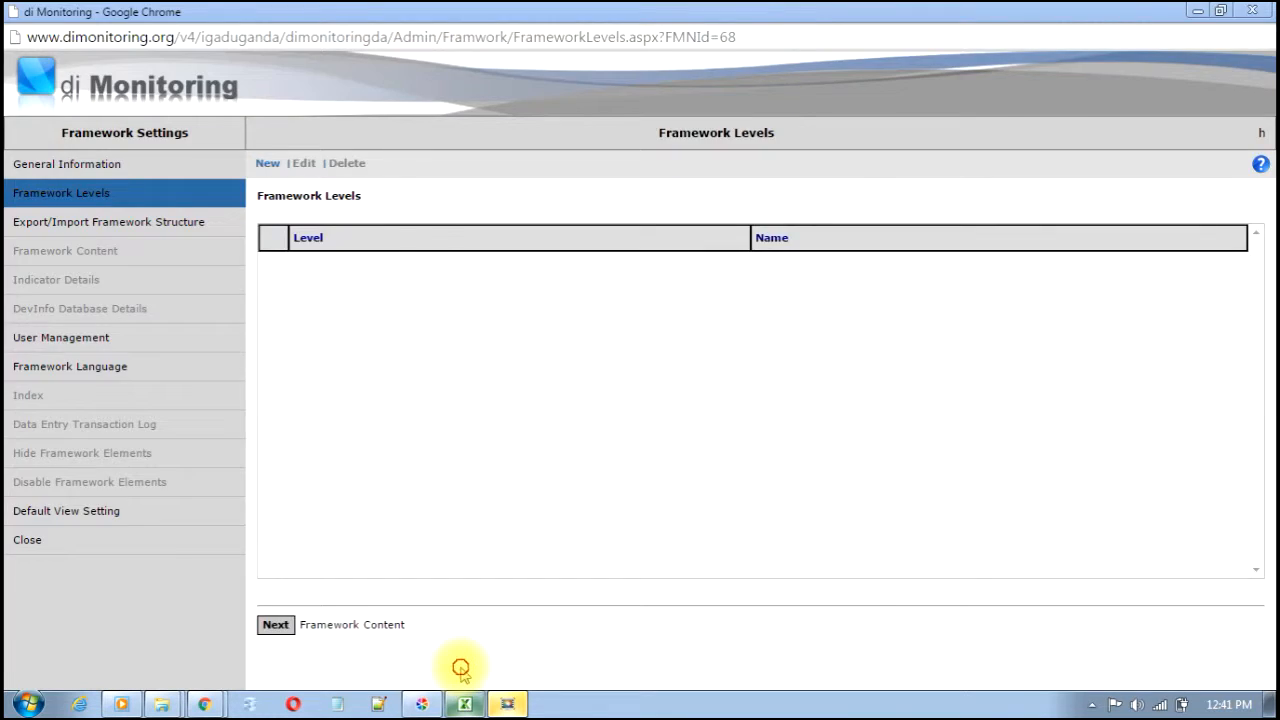
left_click(460, 668)
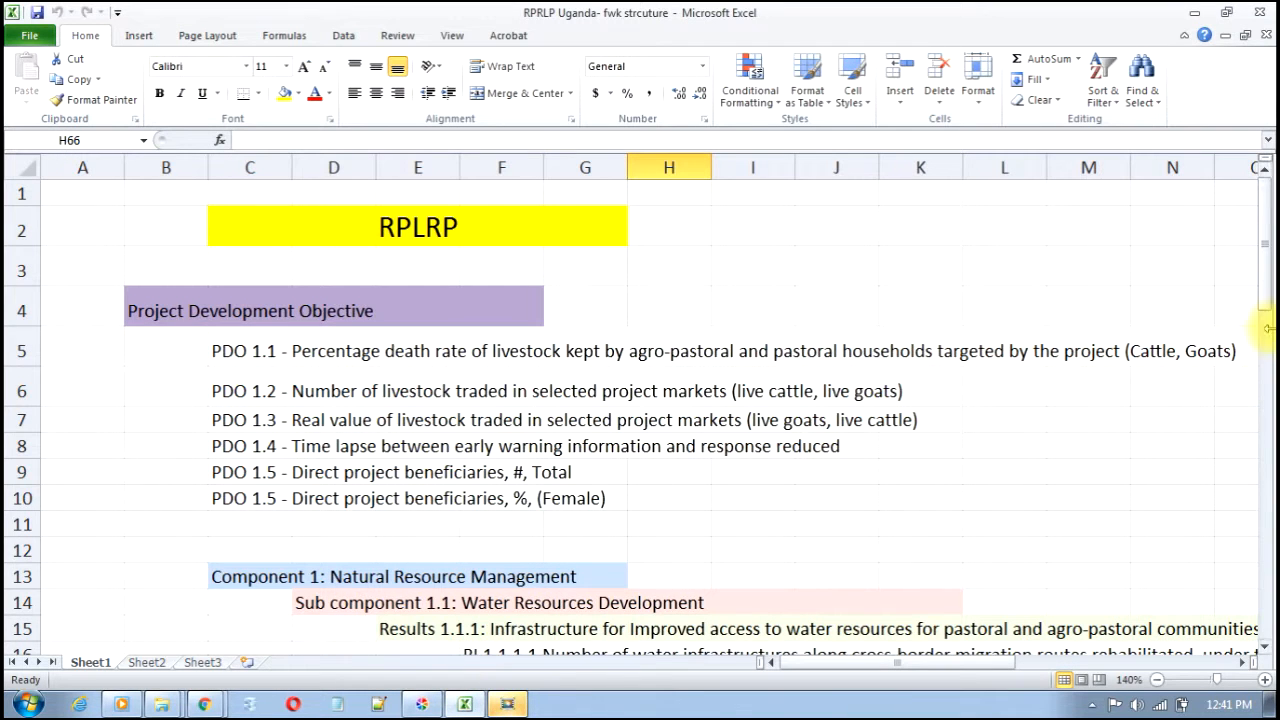
left_click(135, 310)
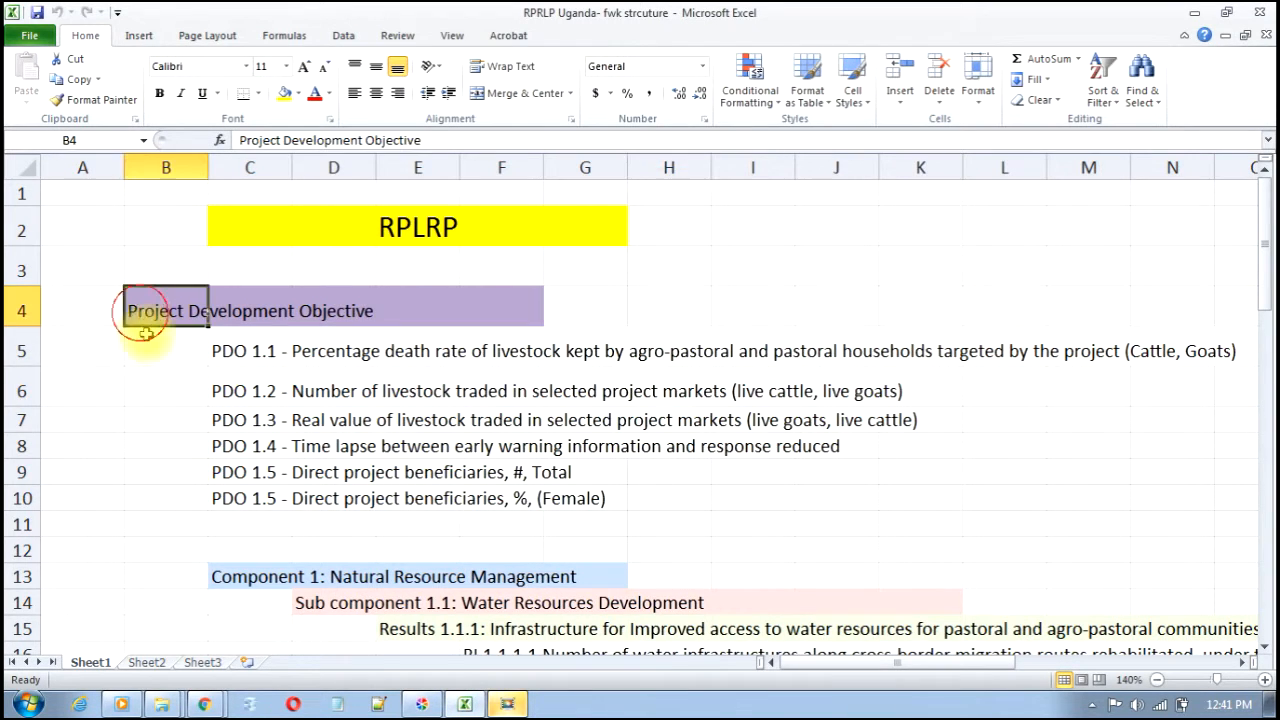
left_click(246, 576)
left_click(345, 604)
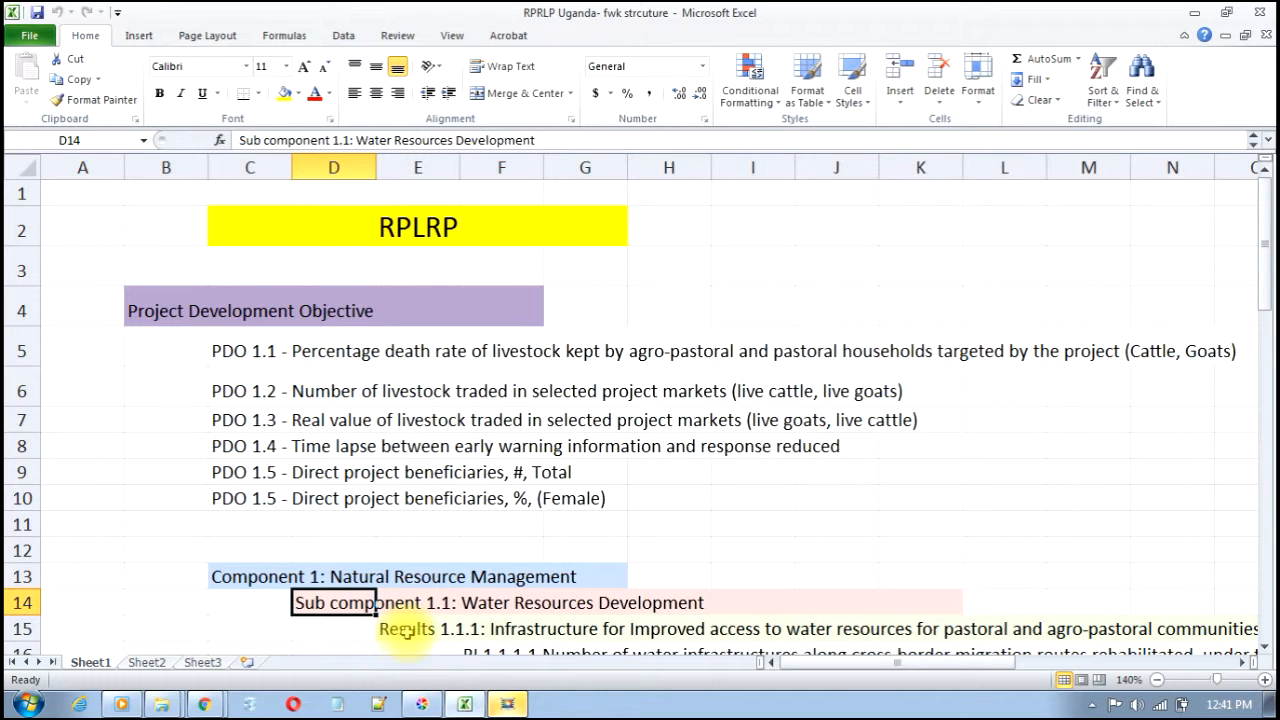
left_click(407, 628)
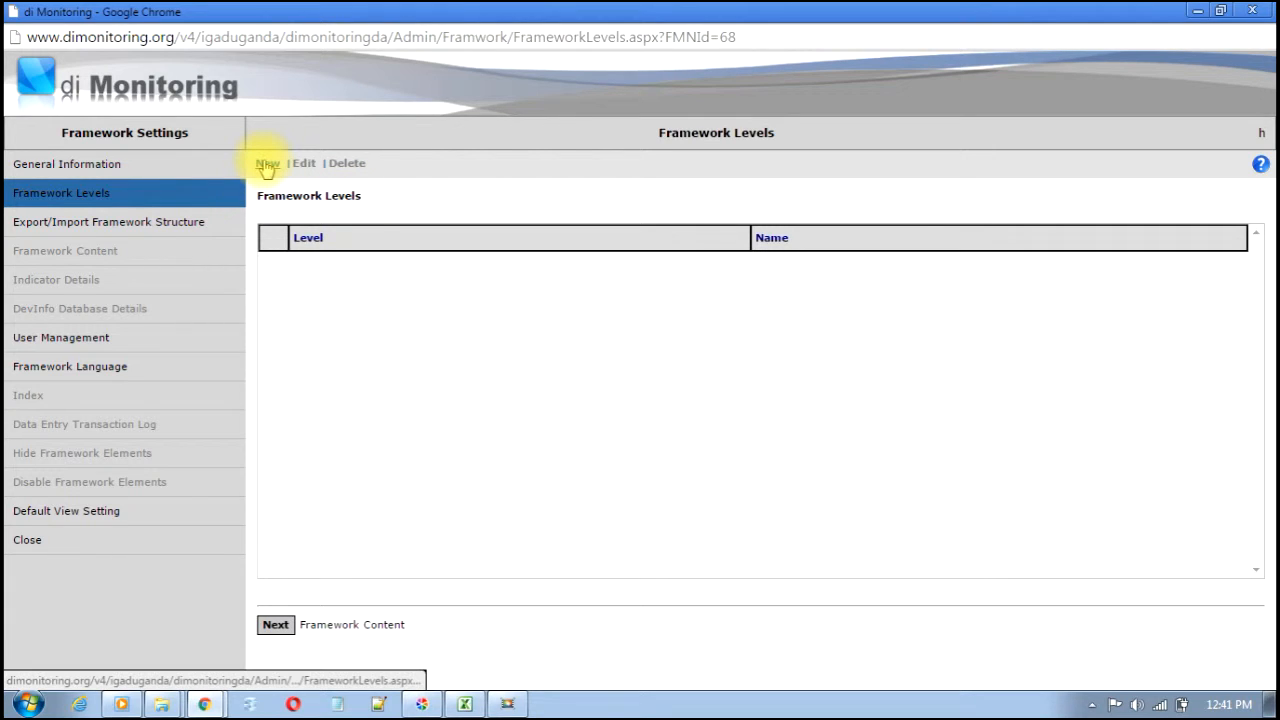
- Add four framework levels: PDO, Component, Sub component and Results
left_click(266, 165)
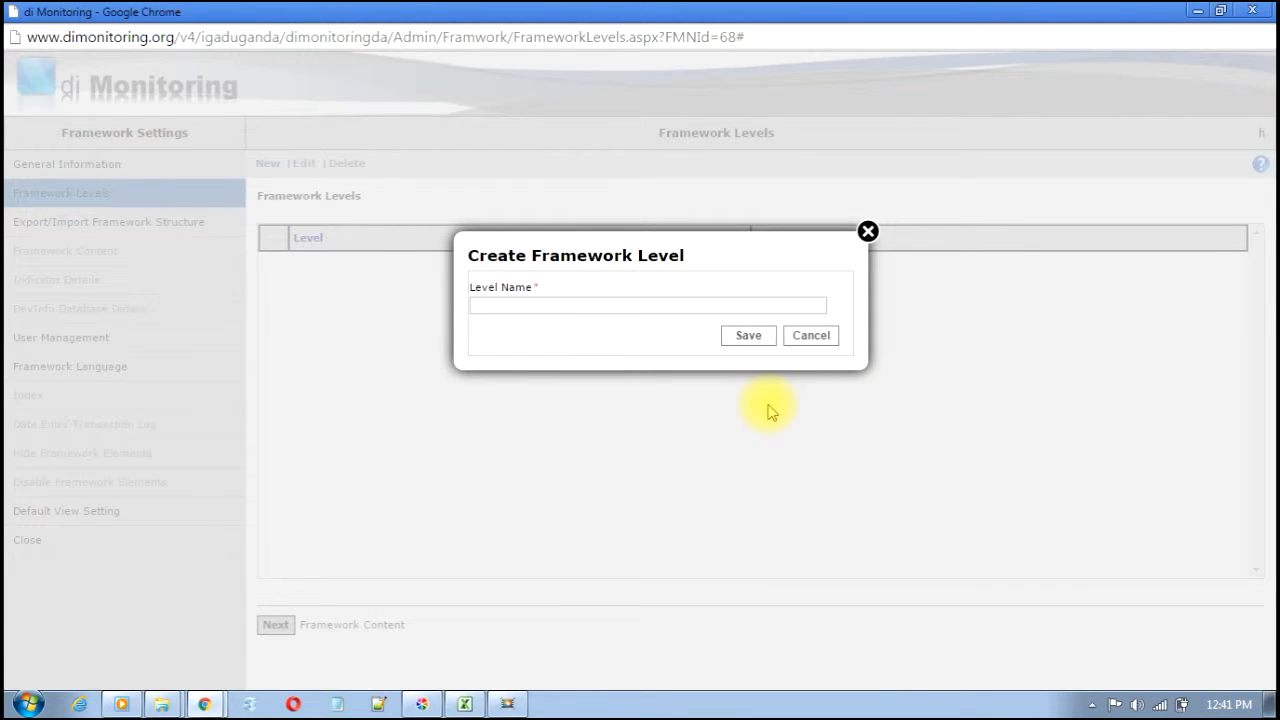
key("Return")
key("Return")
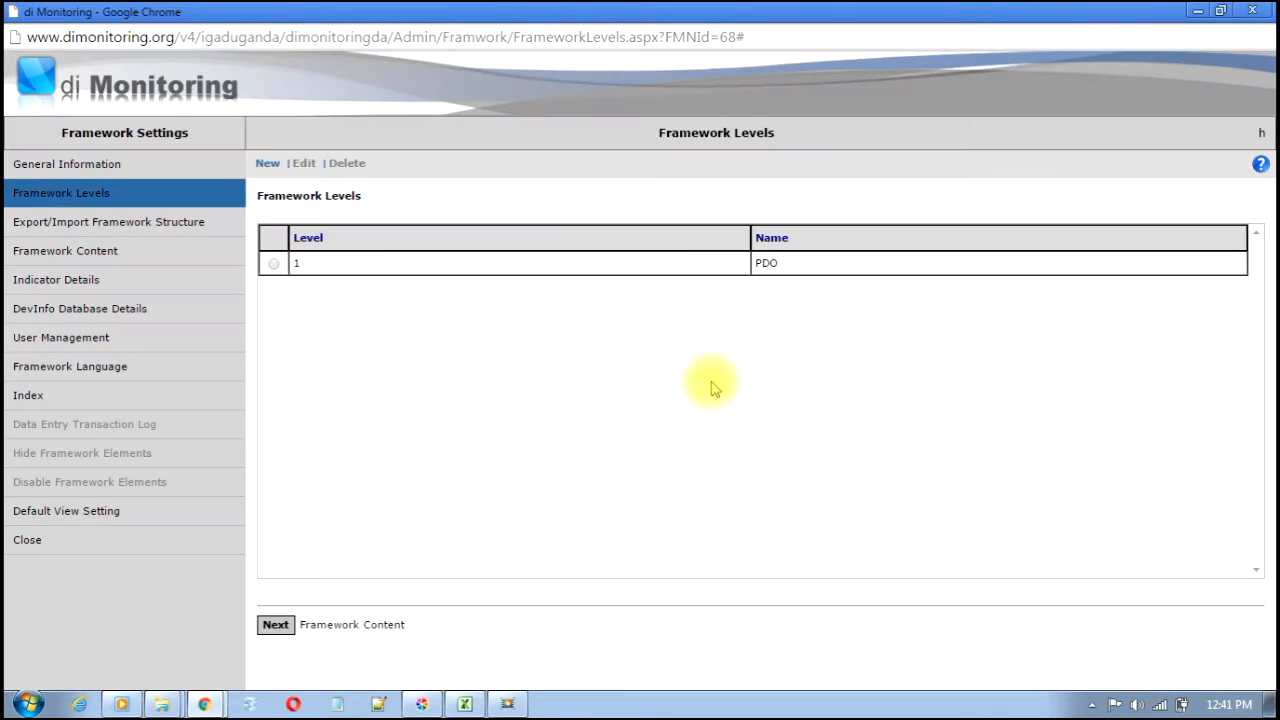
left_click(266, 164)
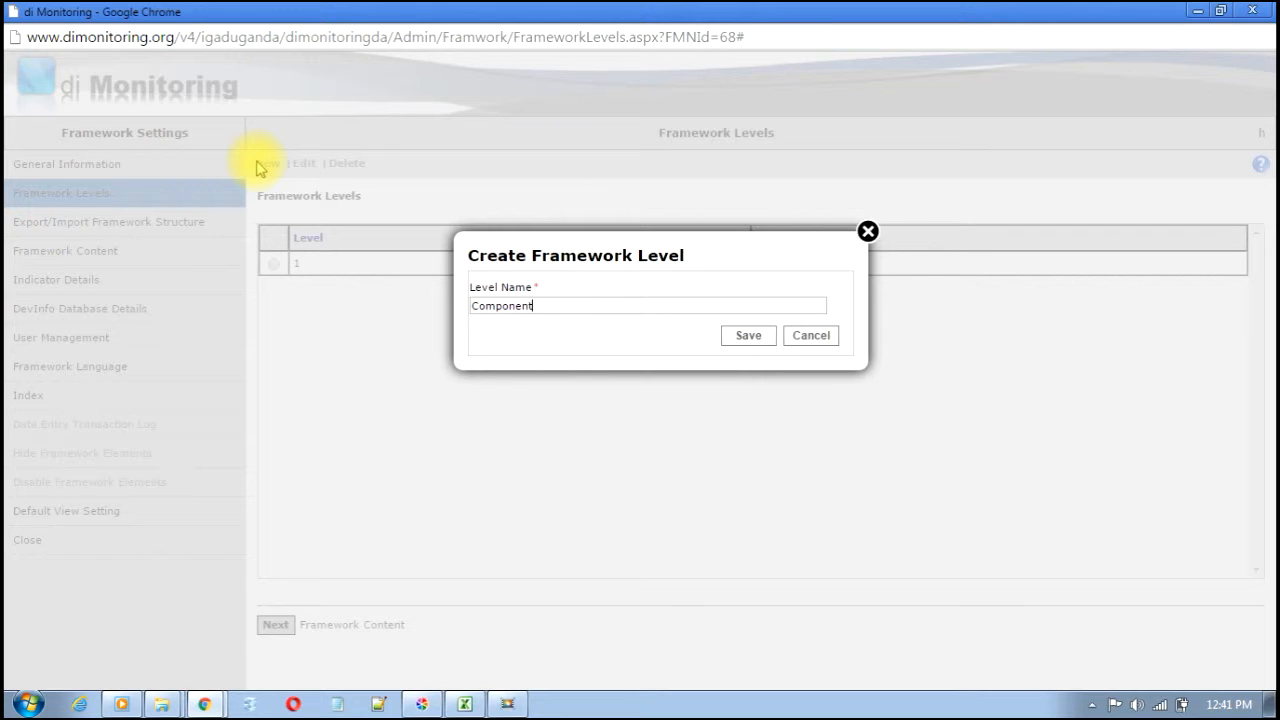
key("Return")
key("Return")
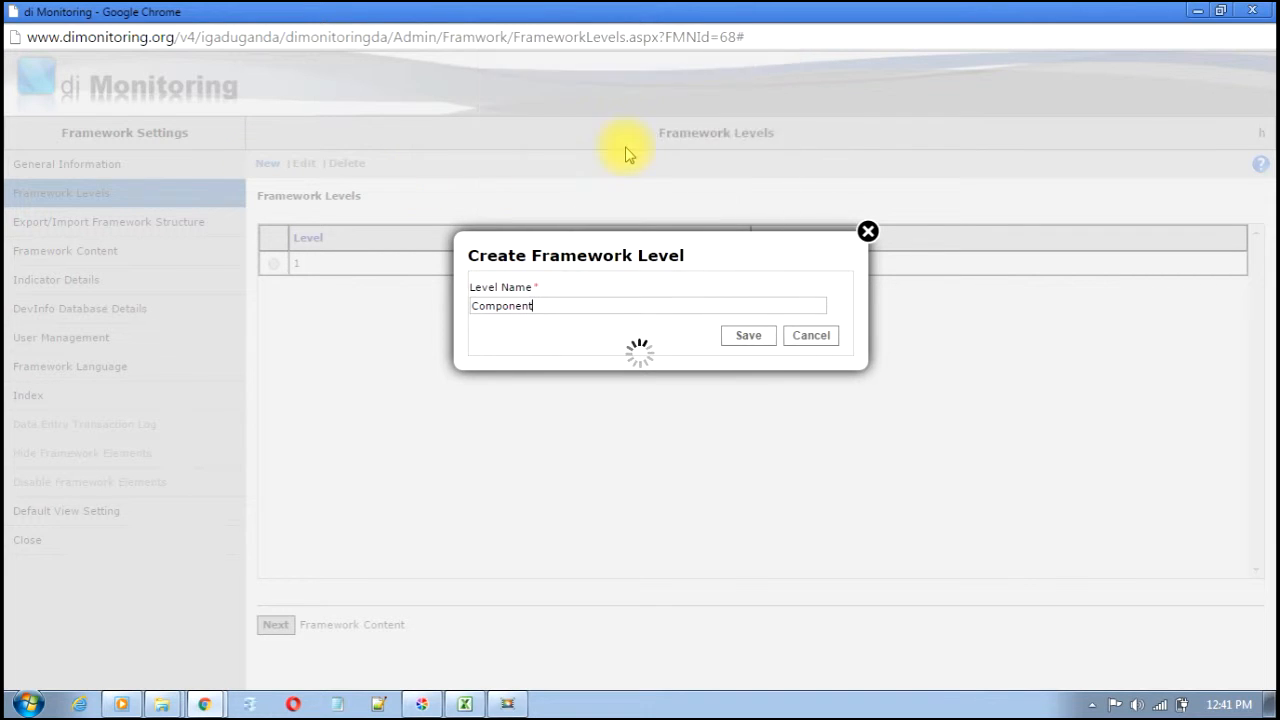
left_click(267, 164)
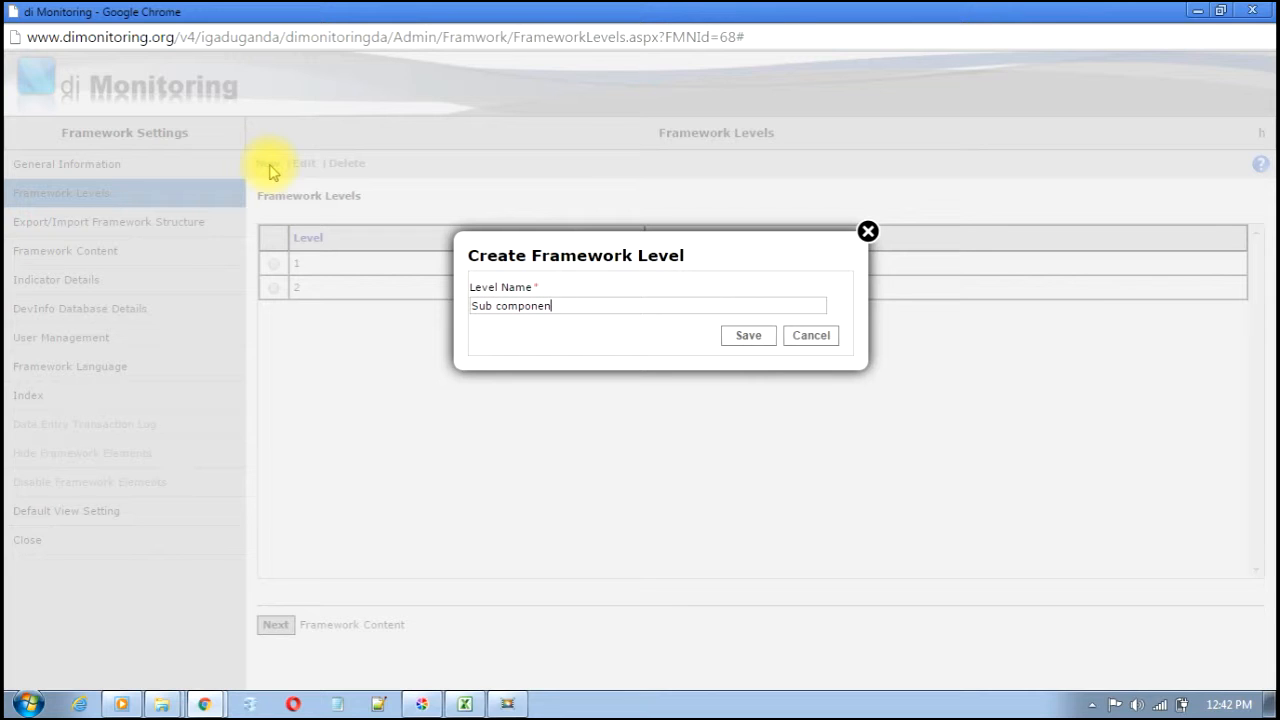
key("Return")
key("Return")
left_click(268, 166)
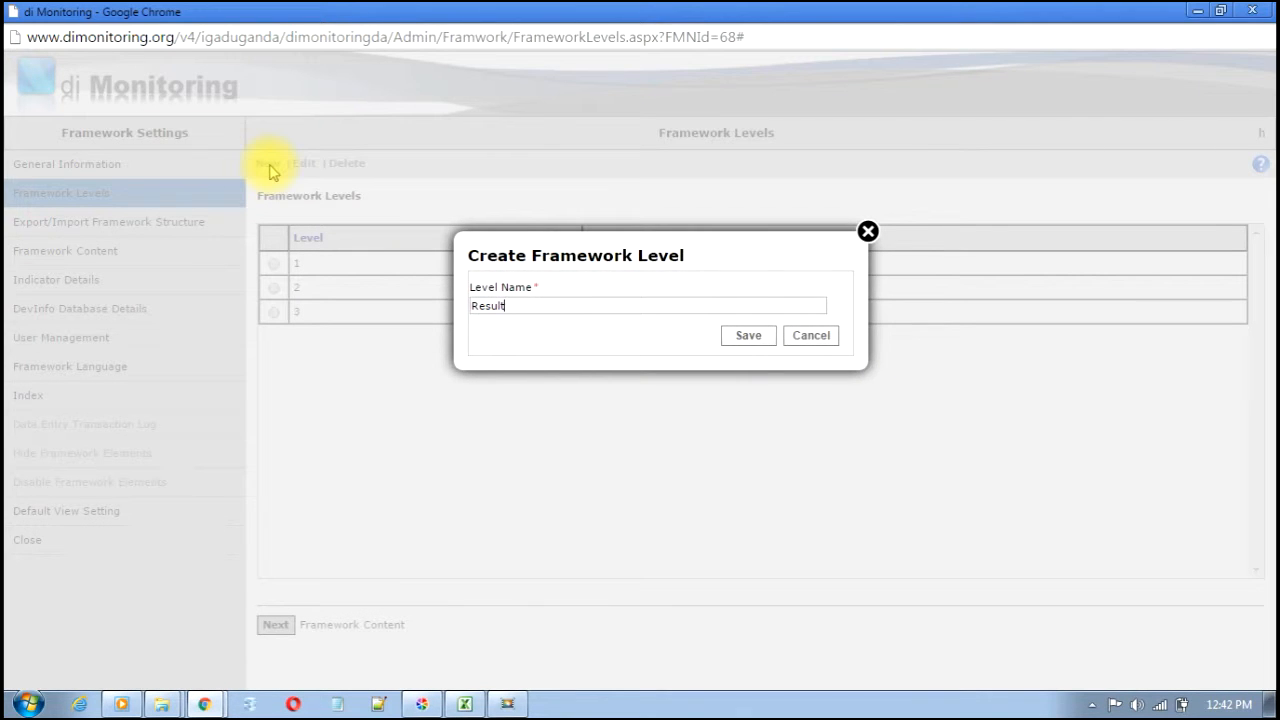
type("Results")
key("Return")
key("Return")
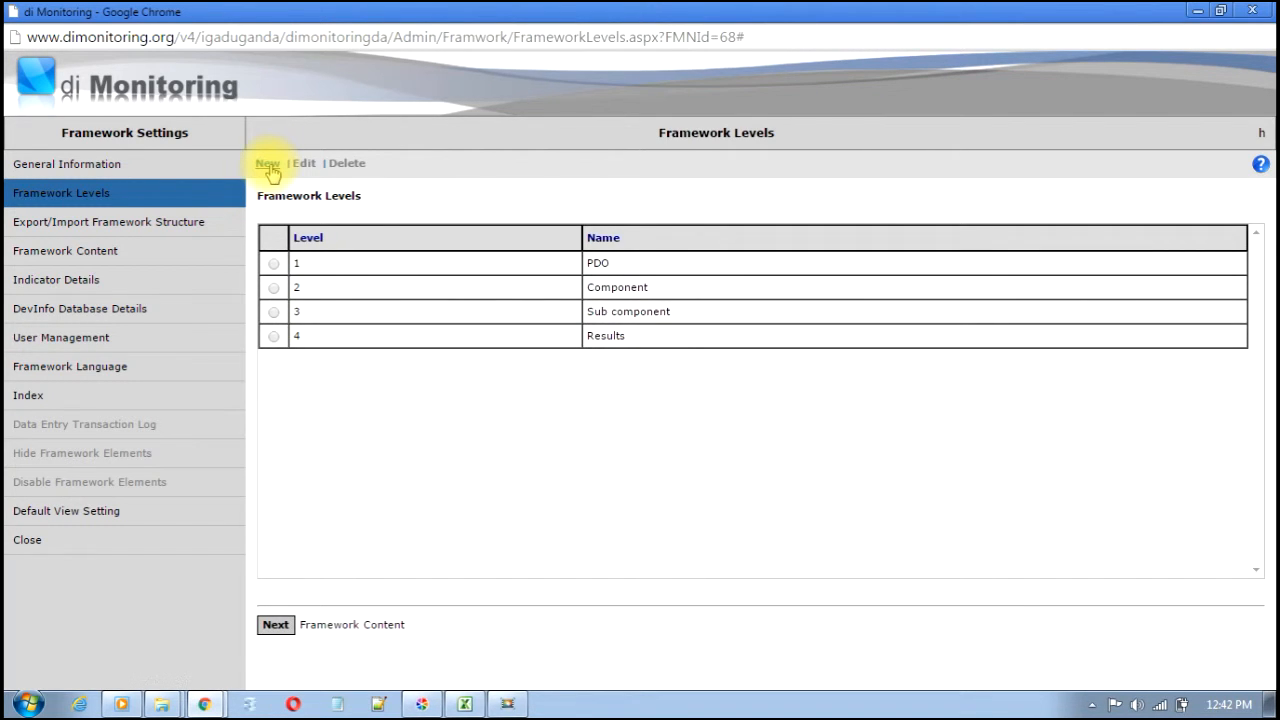
- Start a new top-level element and copy the Project Development Objective text from Excel
left_click(276, 625)
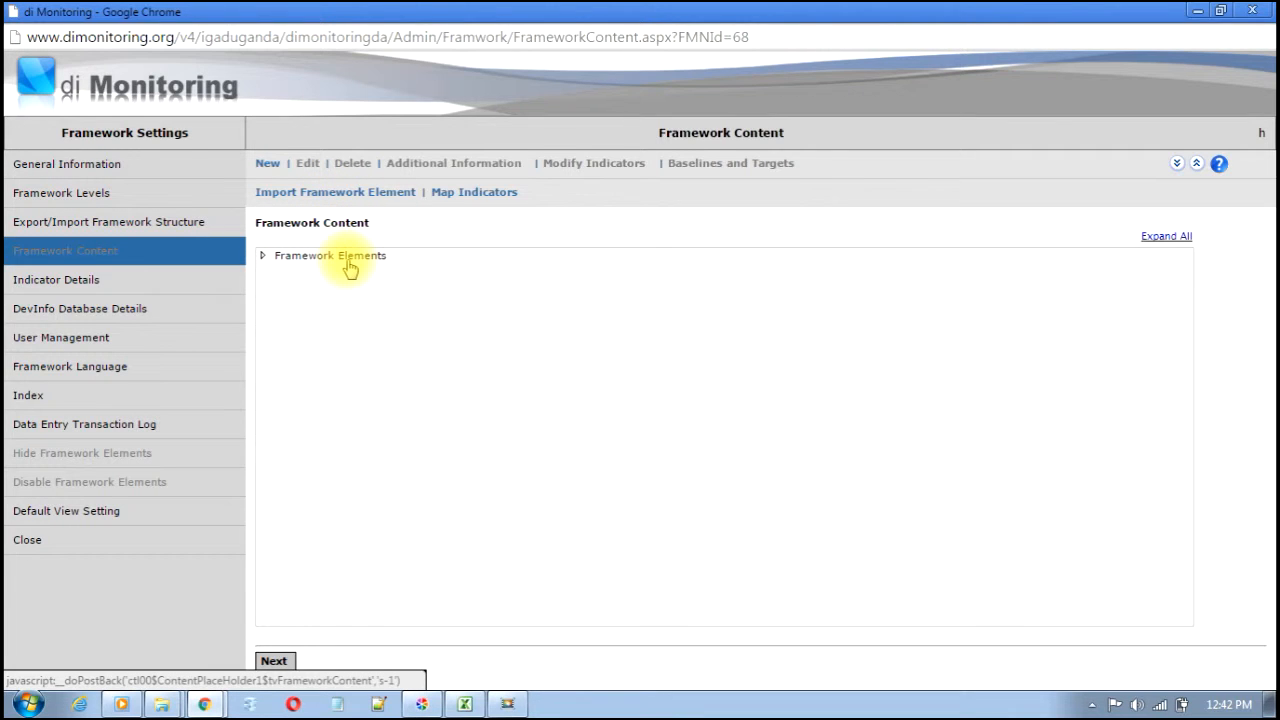
left_click(340, 256)
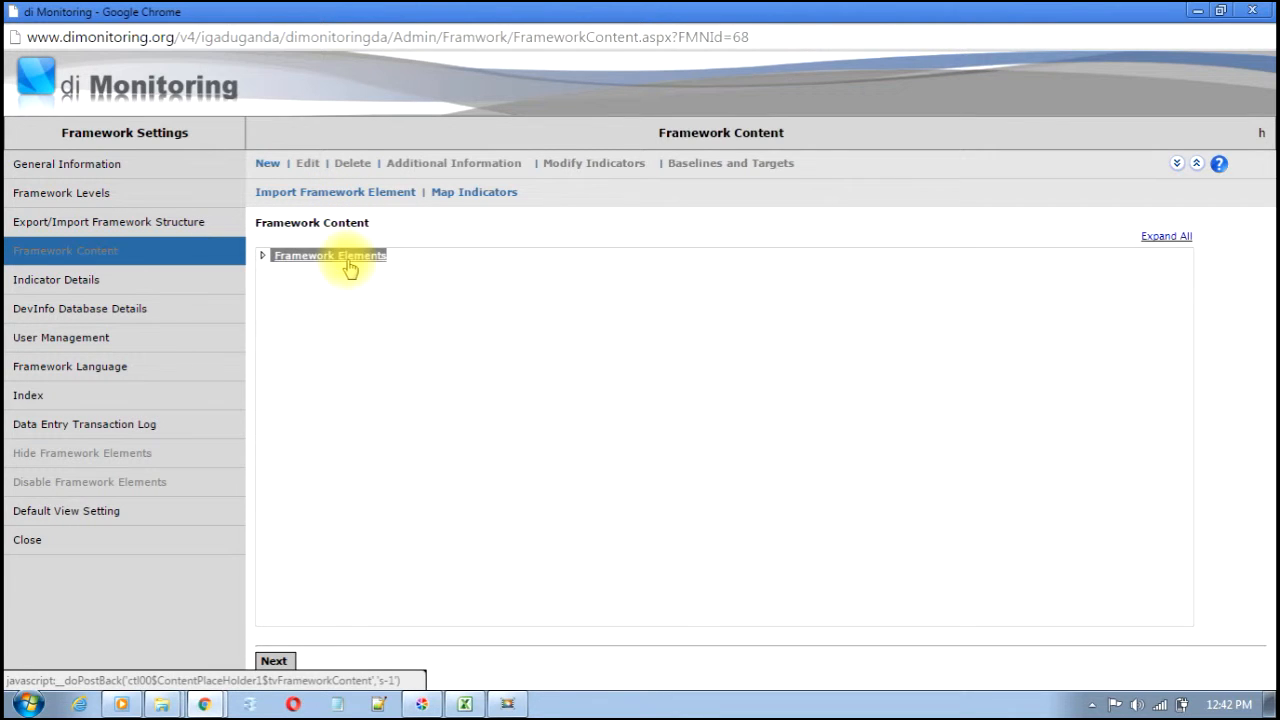
left_click(268, 163)
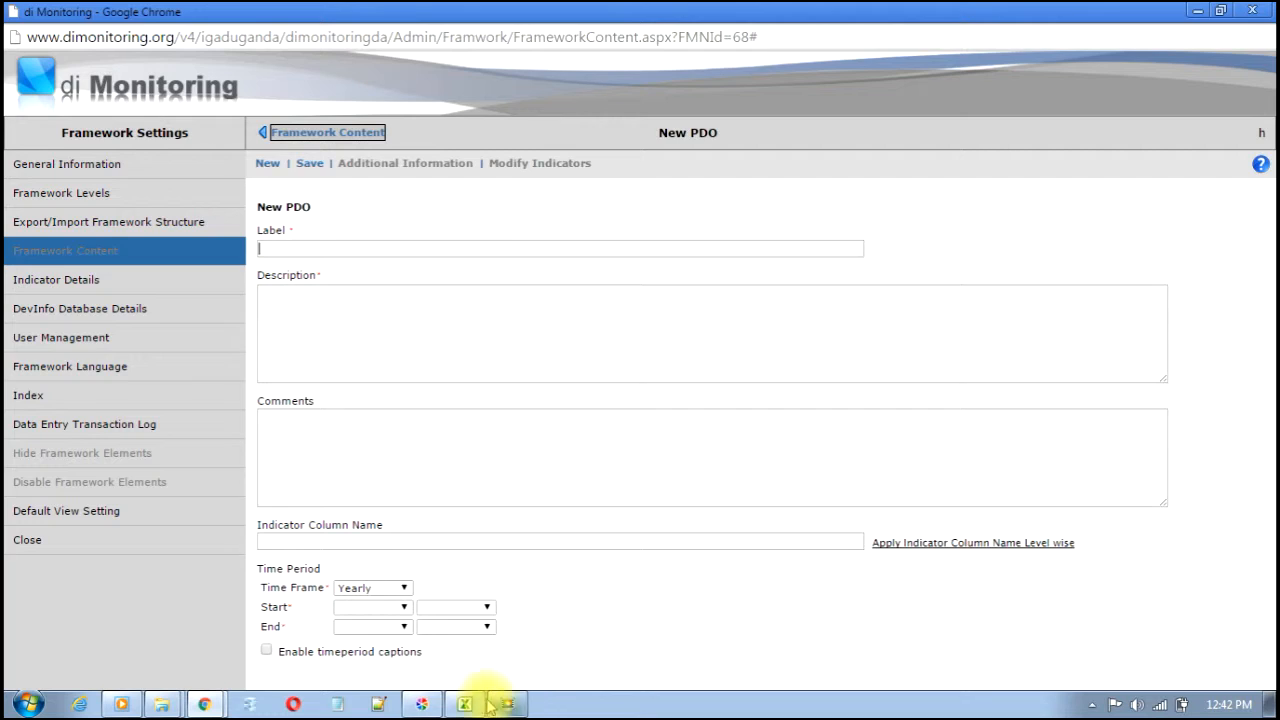
left_click(466, 703)
left_click(168, 312)
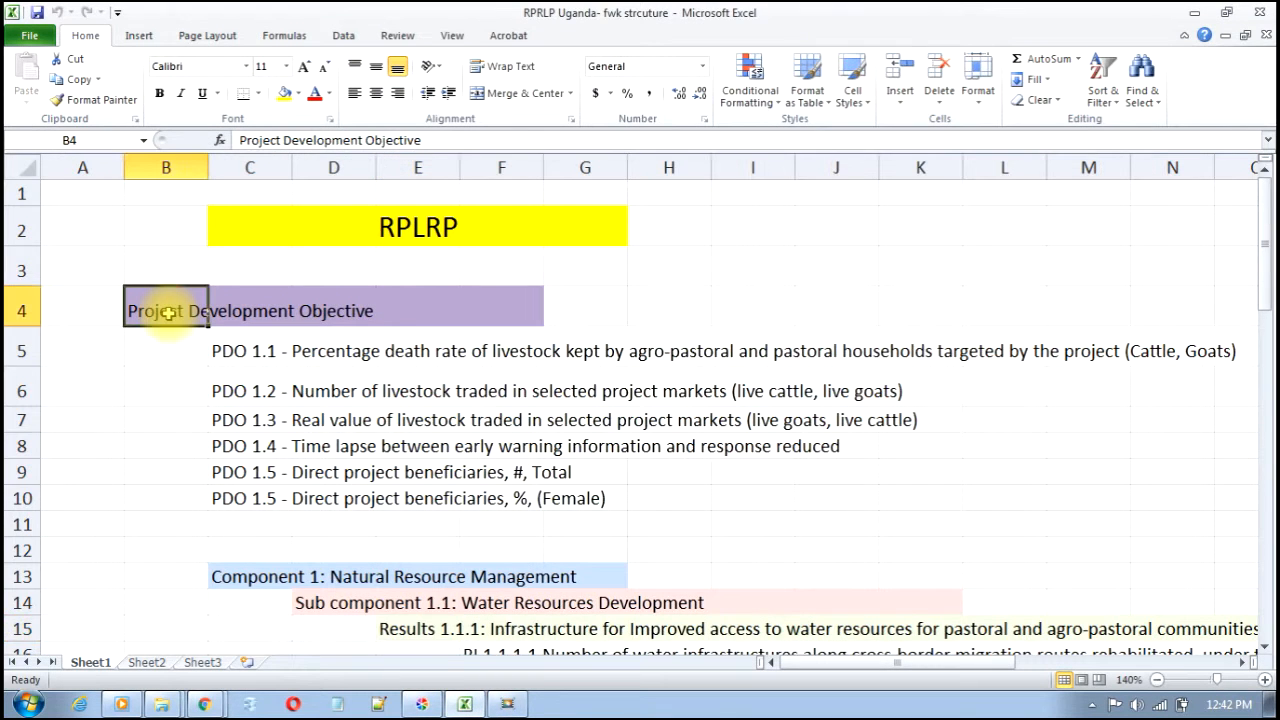
left_click_drag(457, 139, 5, 110)
key("ctrl+c")
key("alt+Tab")
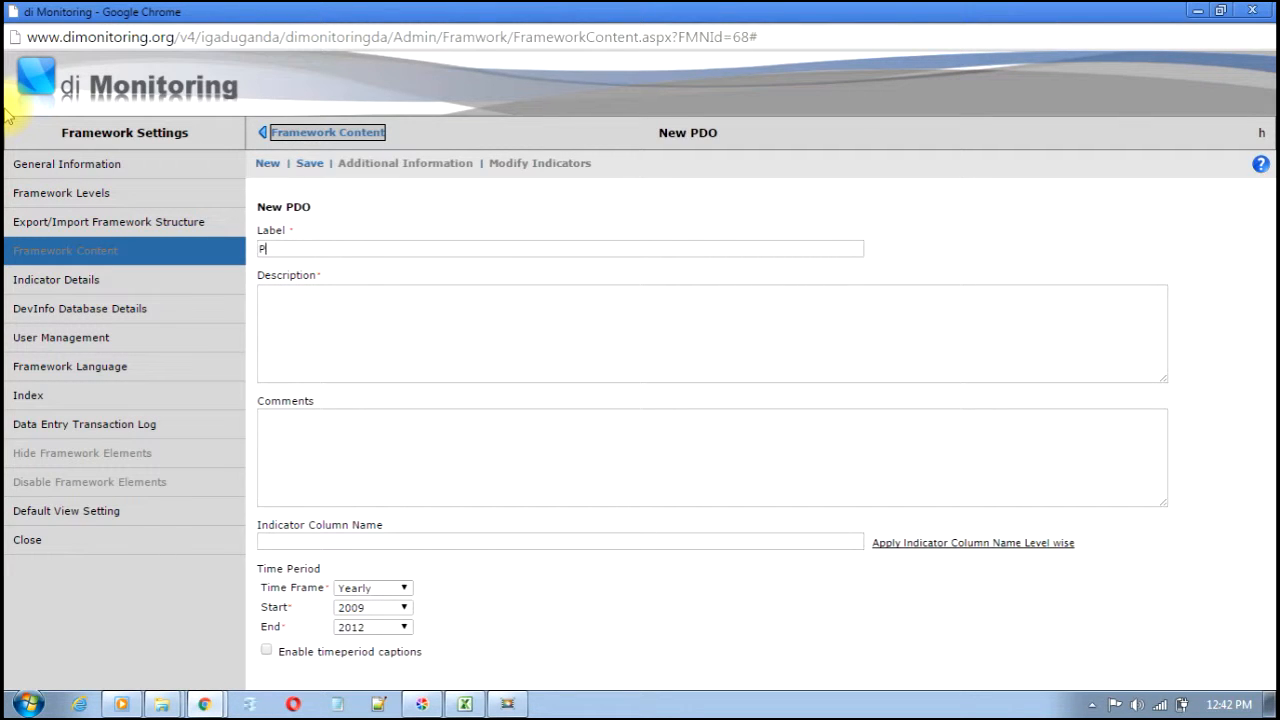
- Paste Project Development Objective as the PDO description, save it, and return to the content tree
left_click(414, 347)
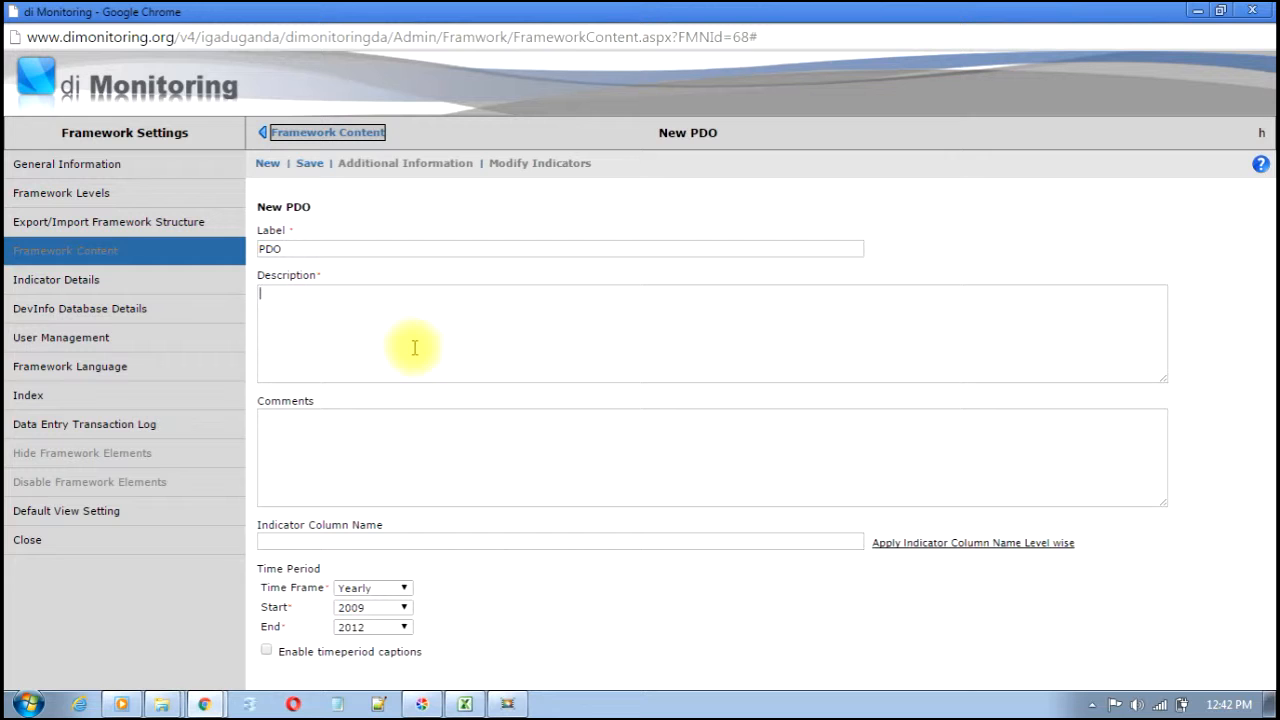
key("ctrl+v")
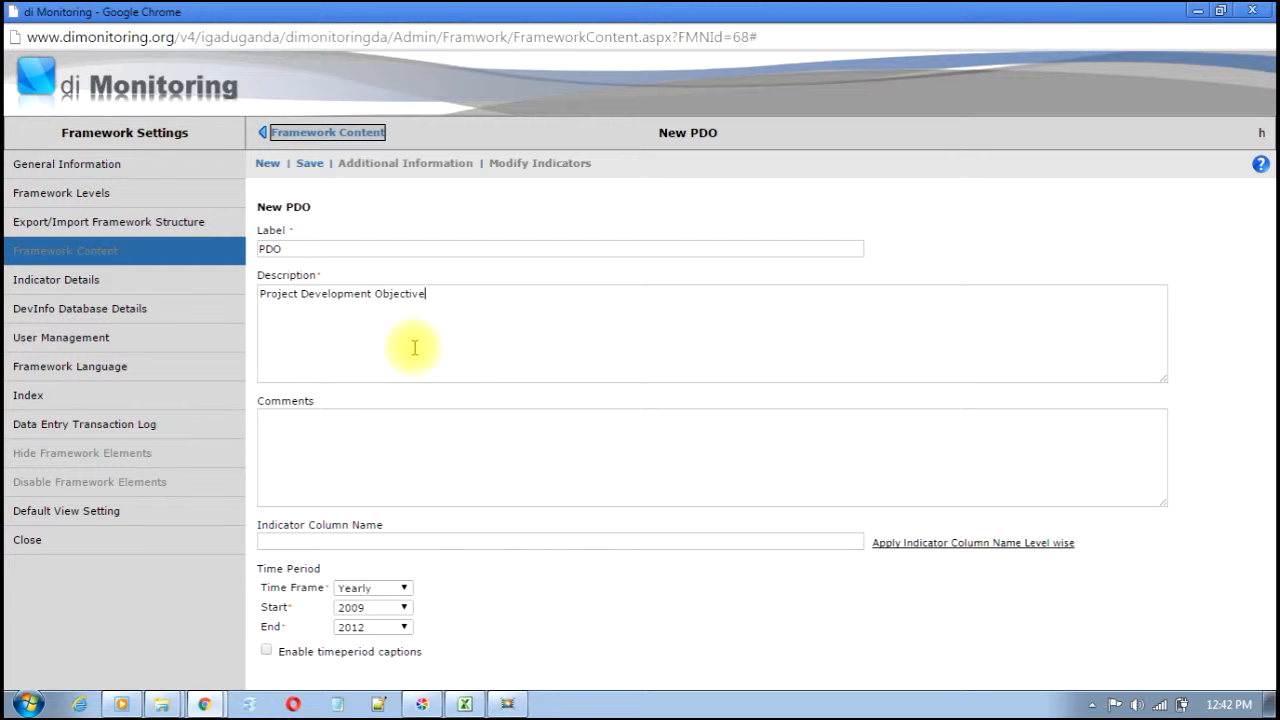
left_click(313, 166)
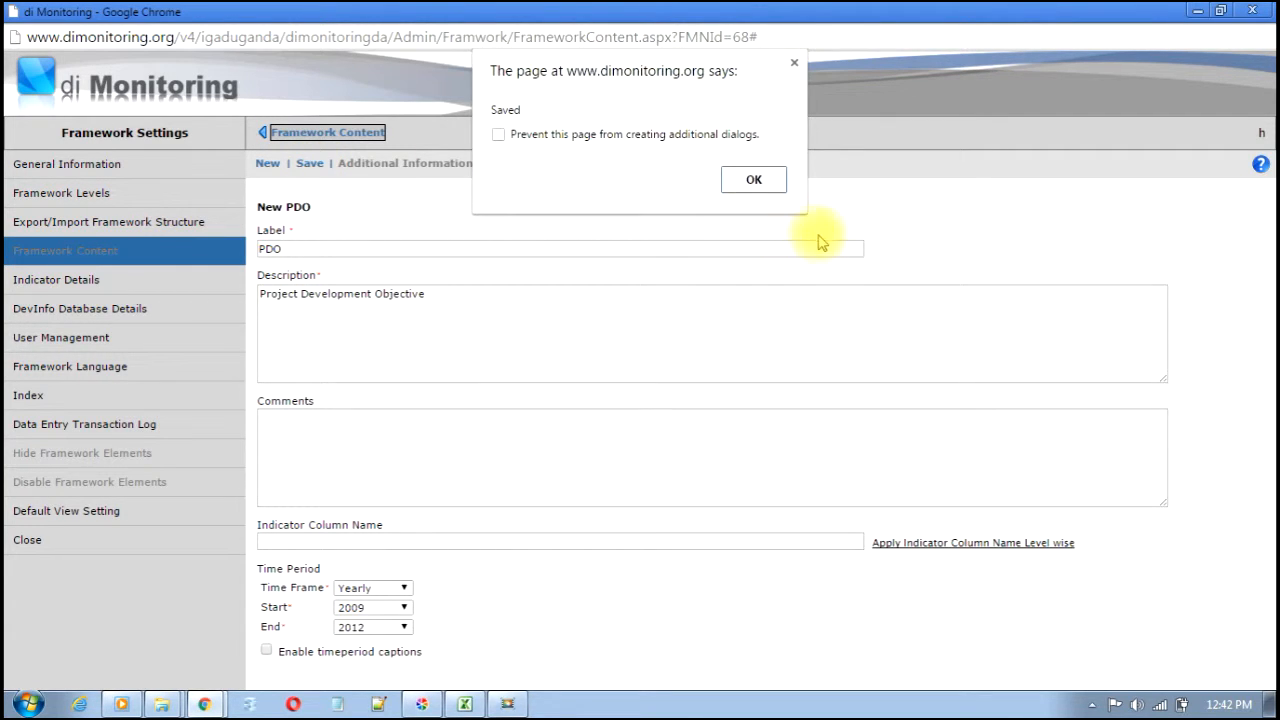
left_click(762, 184)
left_click(372, 132)
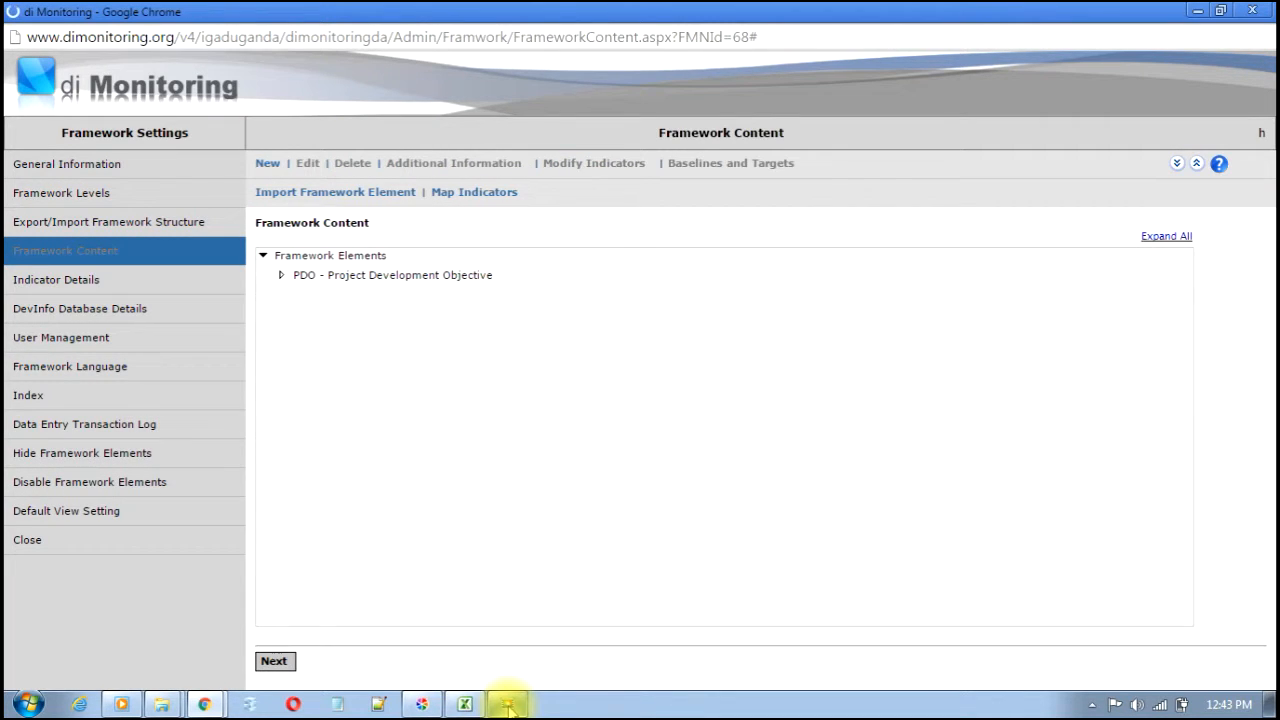
left_click(508, 704)
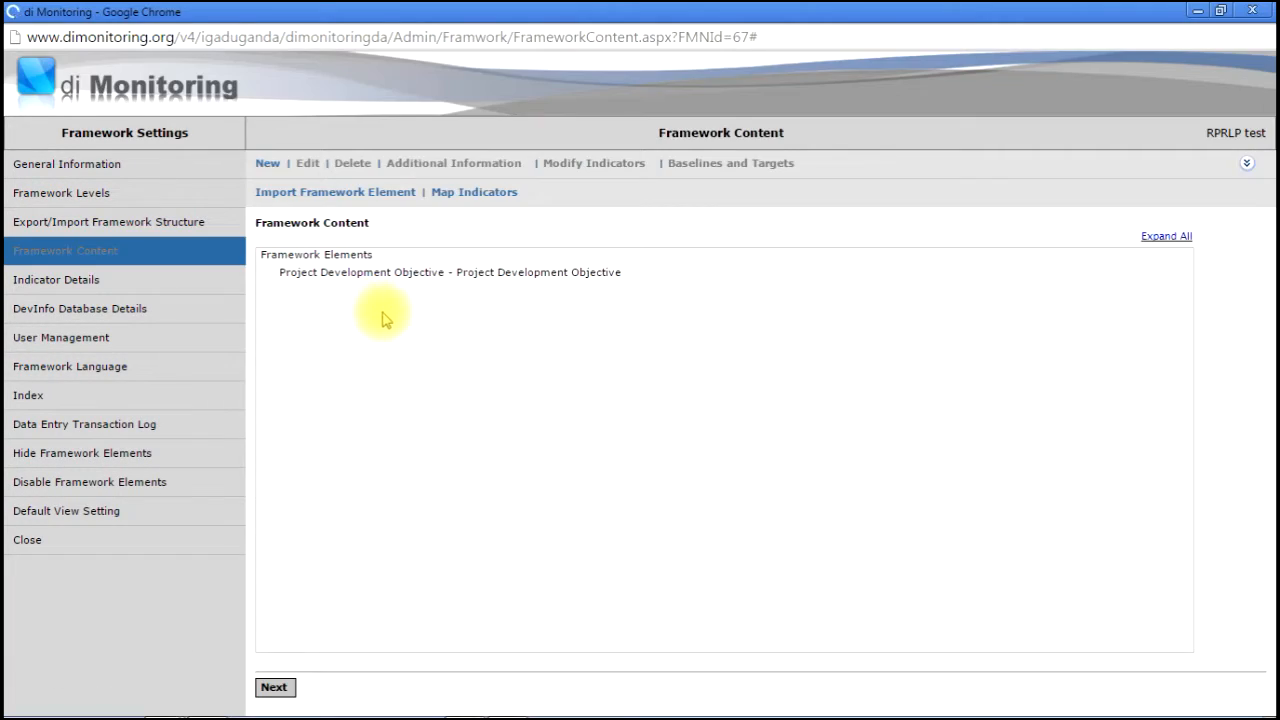
- Start a new Component under the Project Development Objective node, then switch to the Excel sheet
left_click(376, 279)
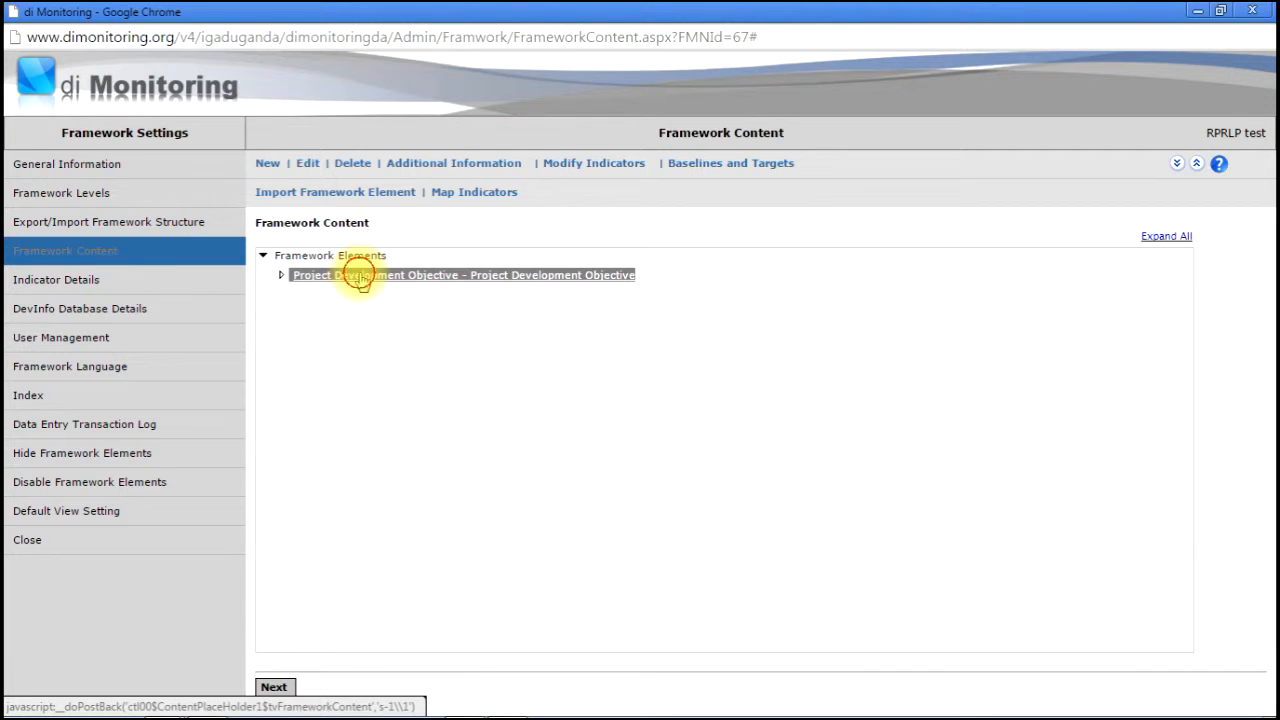
left_click(272, 164)
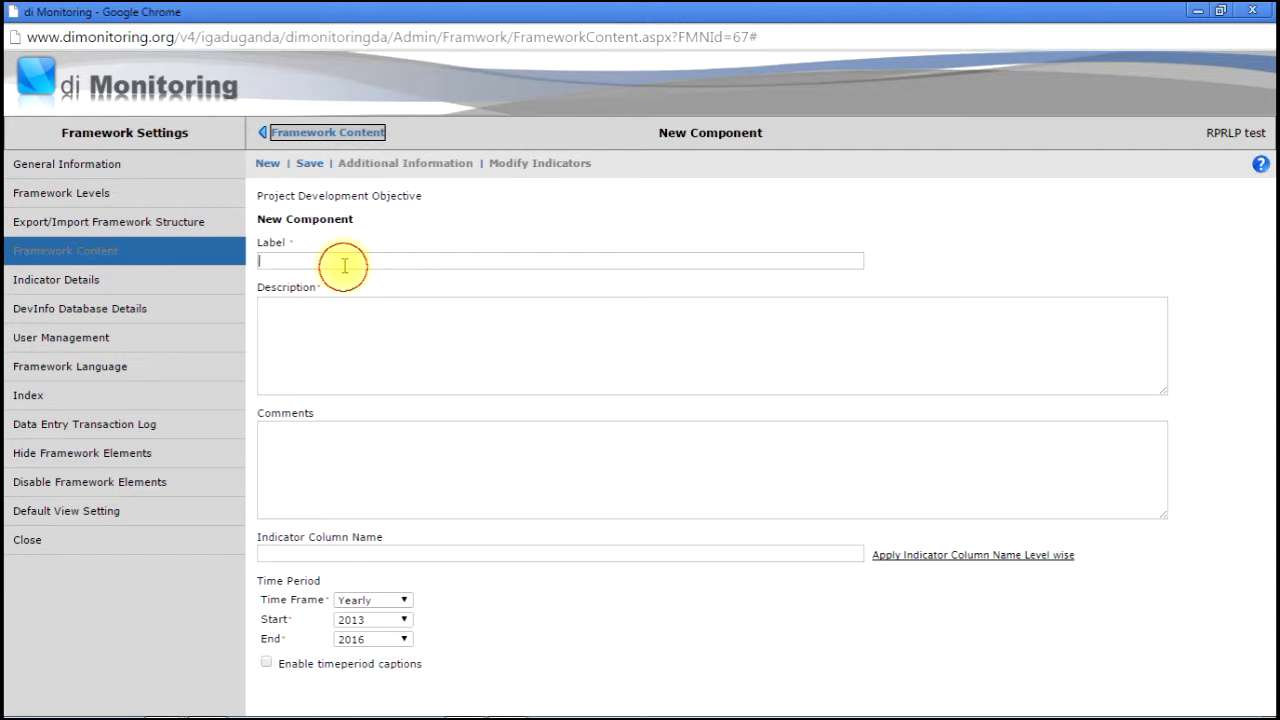
key("alt+Tab")
mouse_move(1266, 322)
left_mouse_down()
mouse_move(1265, 300)
mouse_move(1265, 340)
left_mouse_up()
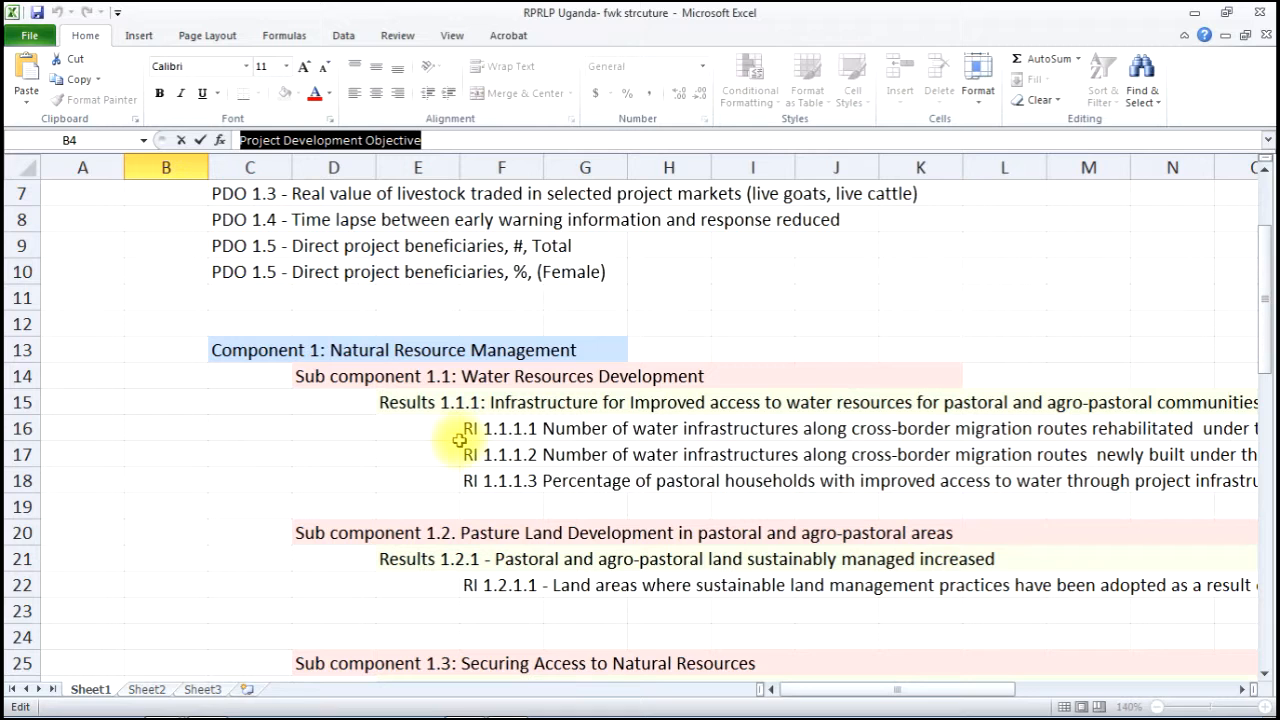
- Copy the 'Component 1: Natural Resource Management' heading from cell C13 in Excel
left_click_drag(268, 350, 345, 350)
left_click_drag(1265, 361, 1266, 393)
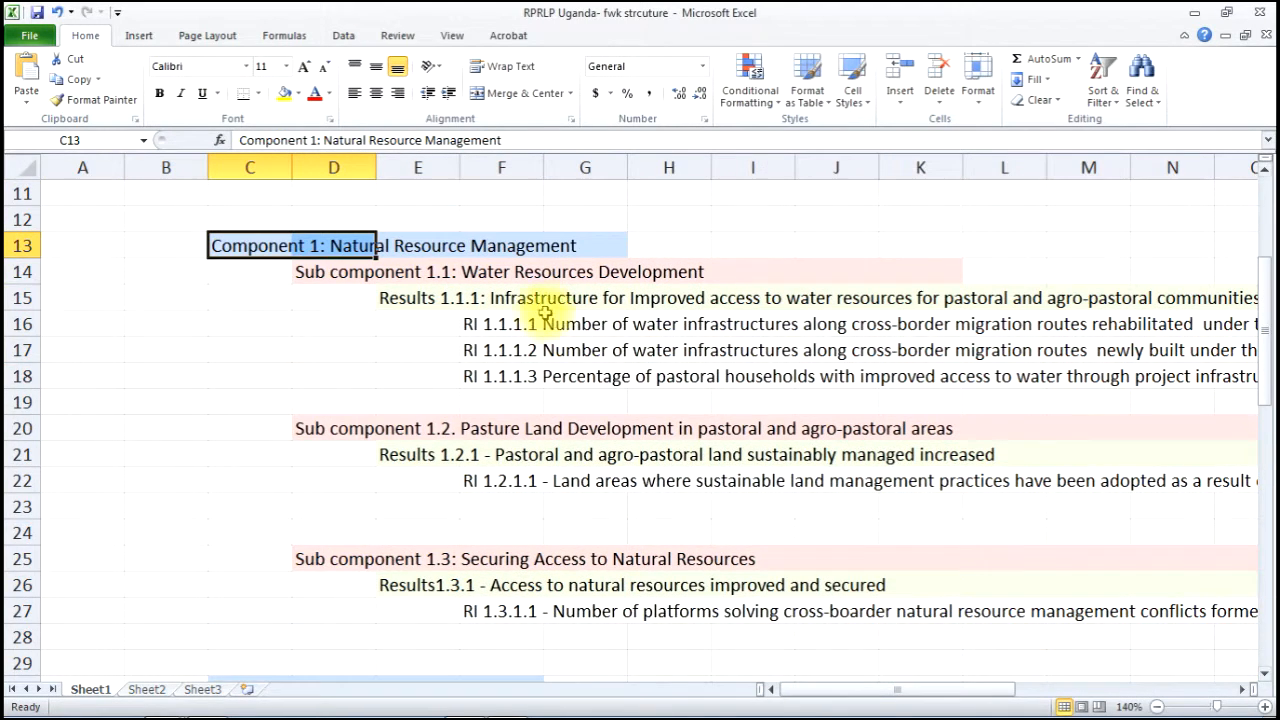
left_click(229, 245)
left_click_drag(519, 138, 262, 136)
left_click(23, 76)
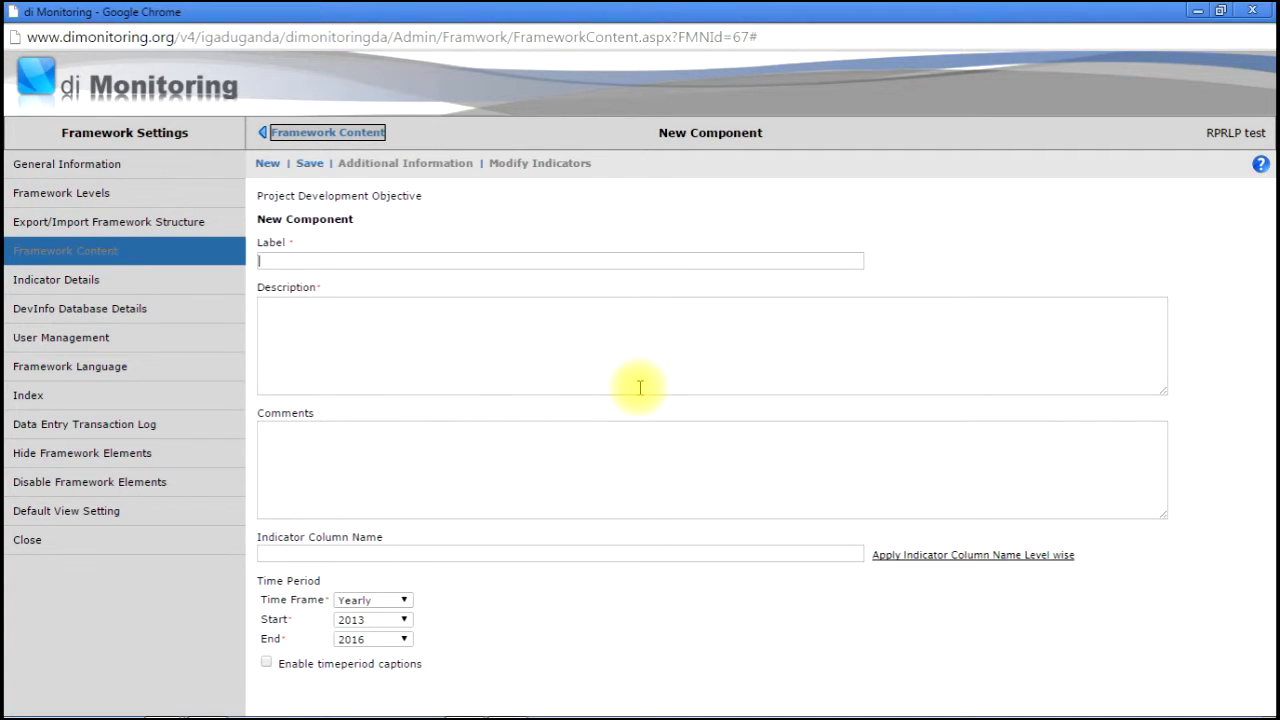
- Save the component labelled 'Component 1' with description Natural Resource Management
key("ctrl+v")
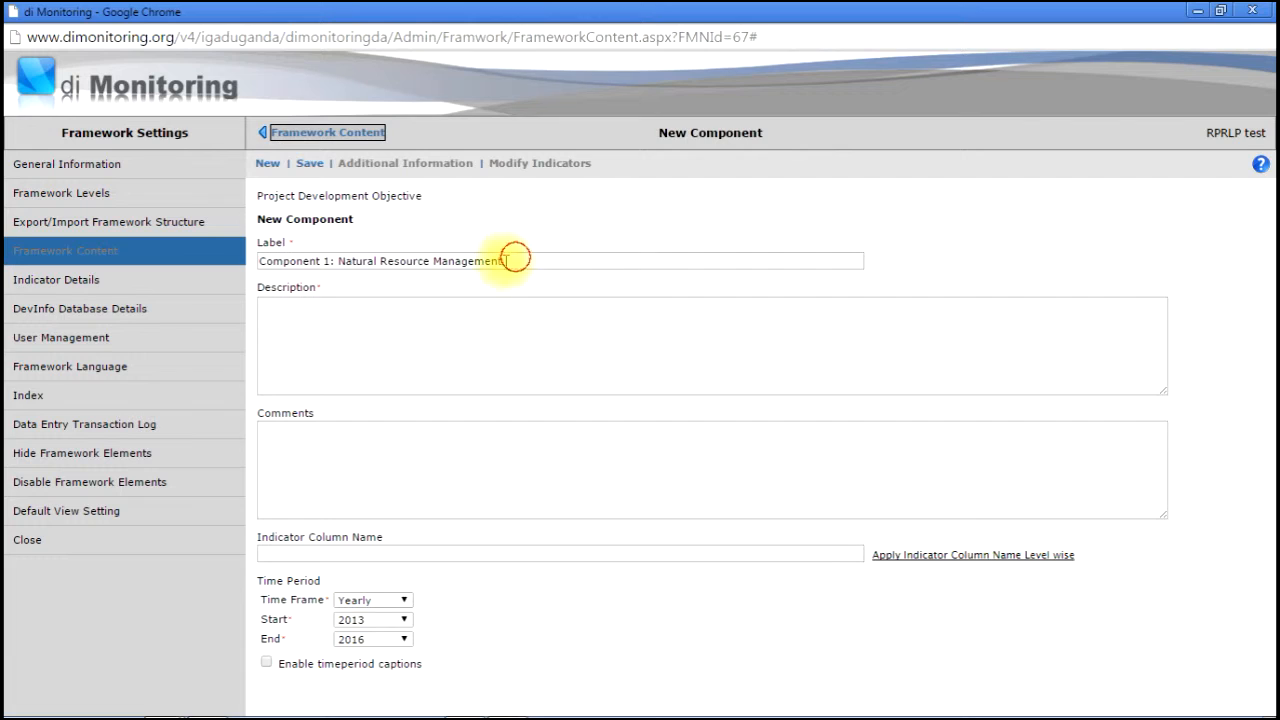
left_click_drag(516, 259, 327, 247)
key("ctrl+x")
left_click(342, 344)
key("ctrl+v")
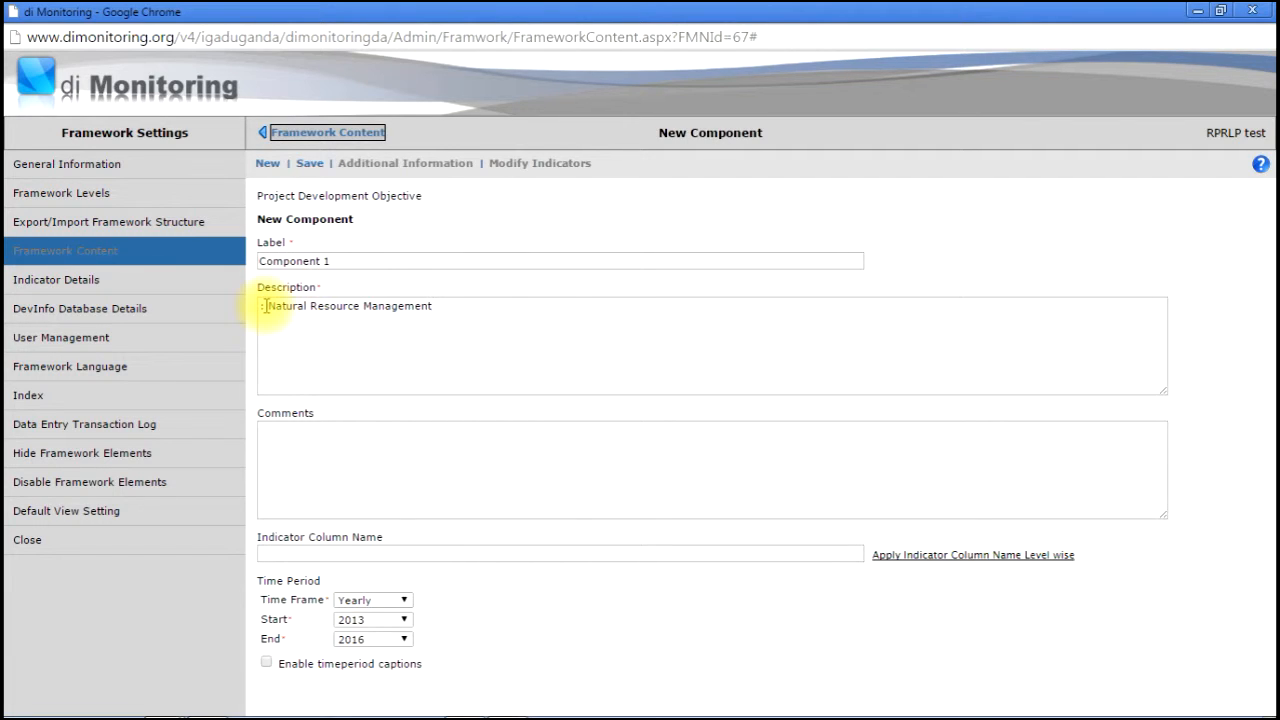
left_click_drag(265, 306, 247, 312)
key("BackSpace")
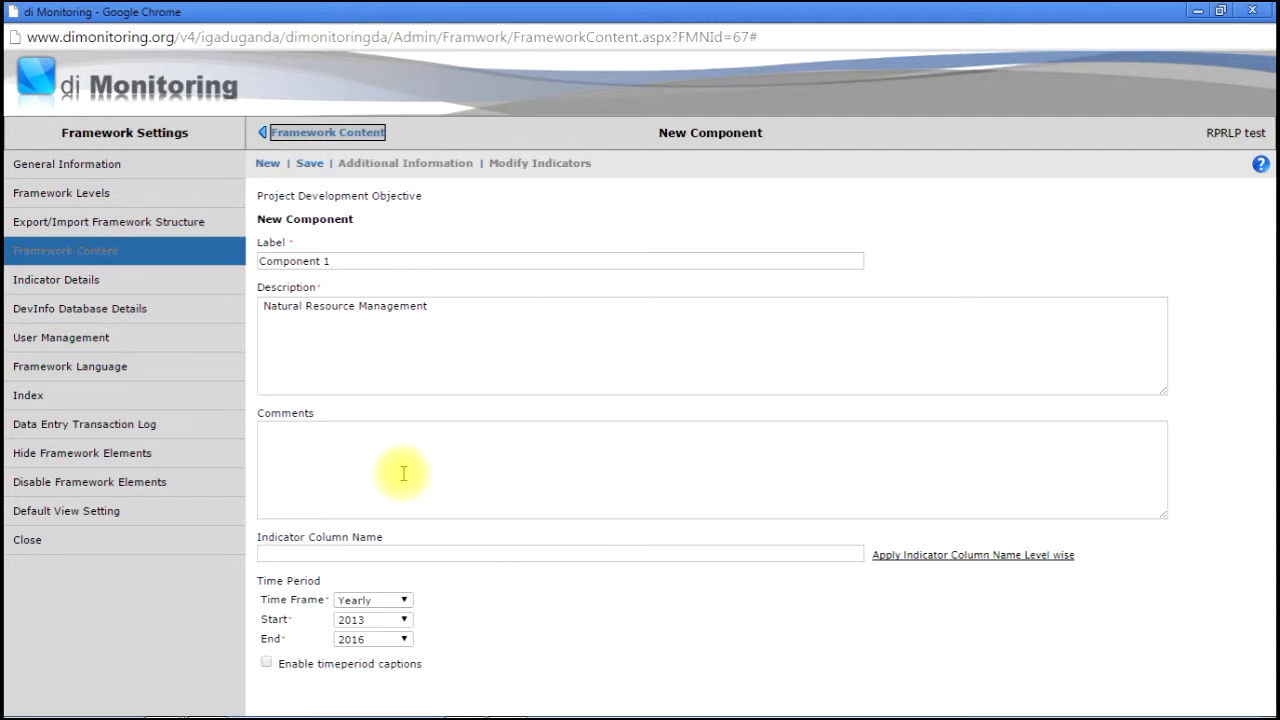
left_click(311, 163)
key("Return")
- Back in the content tree, expand the PDO node and select Component 1
left_click(314, 134)
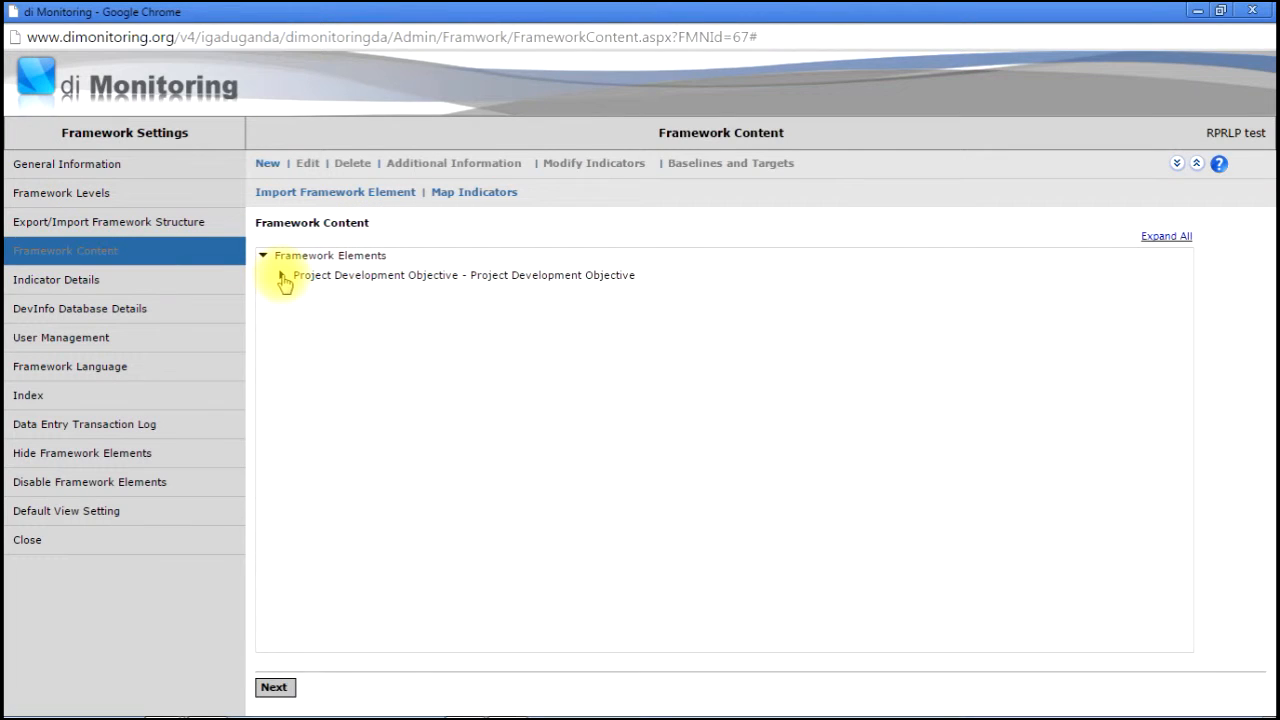
left_click(284, 280)
left_click(281, 276)
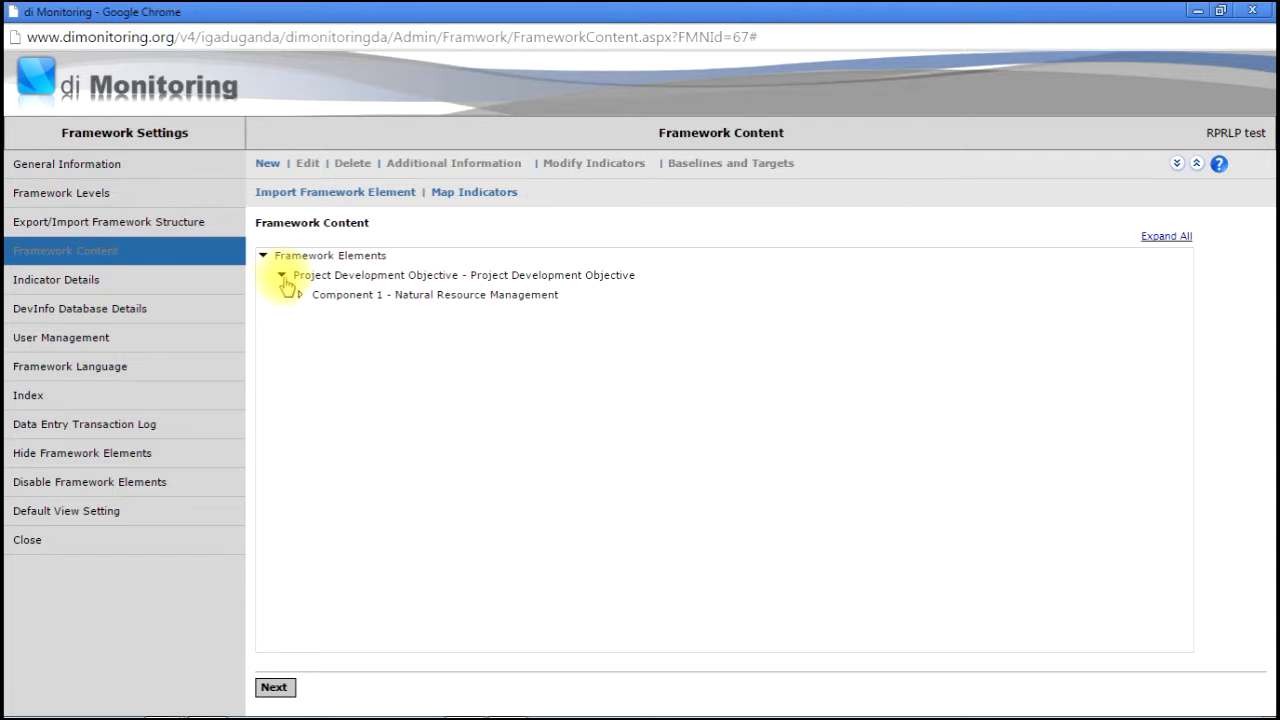
left_click(355, 296)
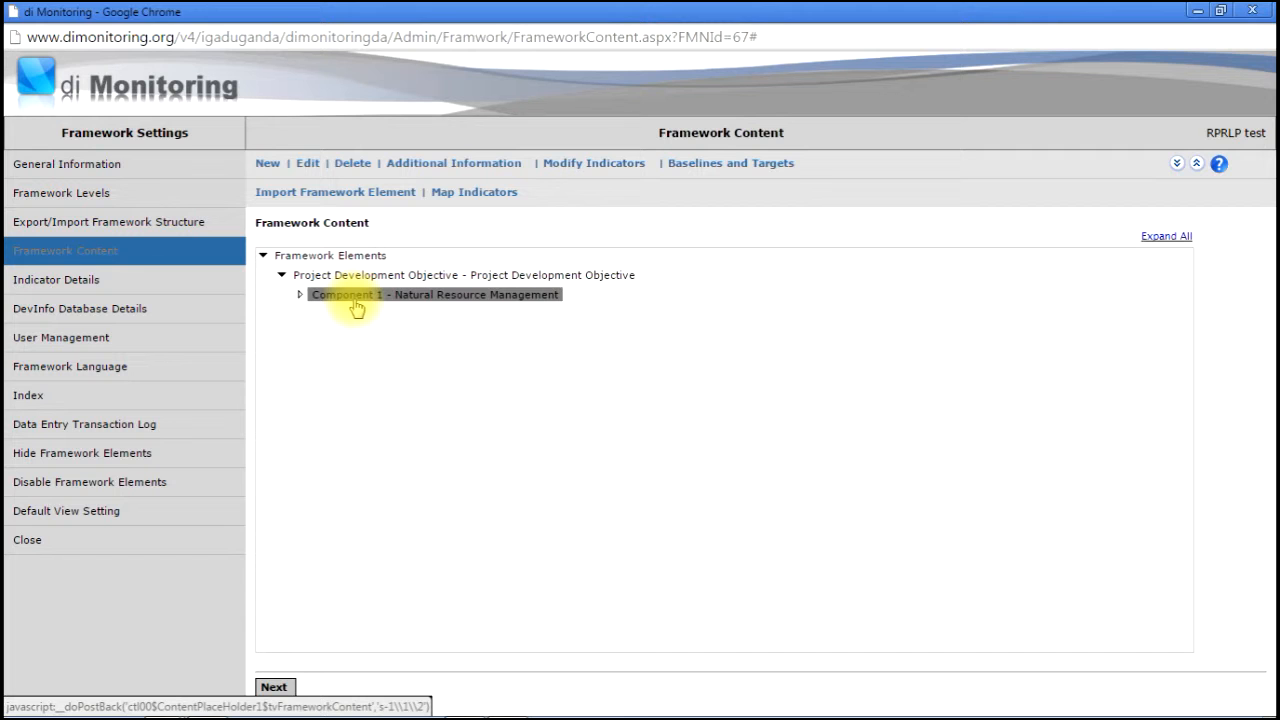
- Start a new sub component under Component 1 and copy the Sub component 1.1 heading from Excel
left_click(268, 163)
left_click(510, 704)
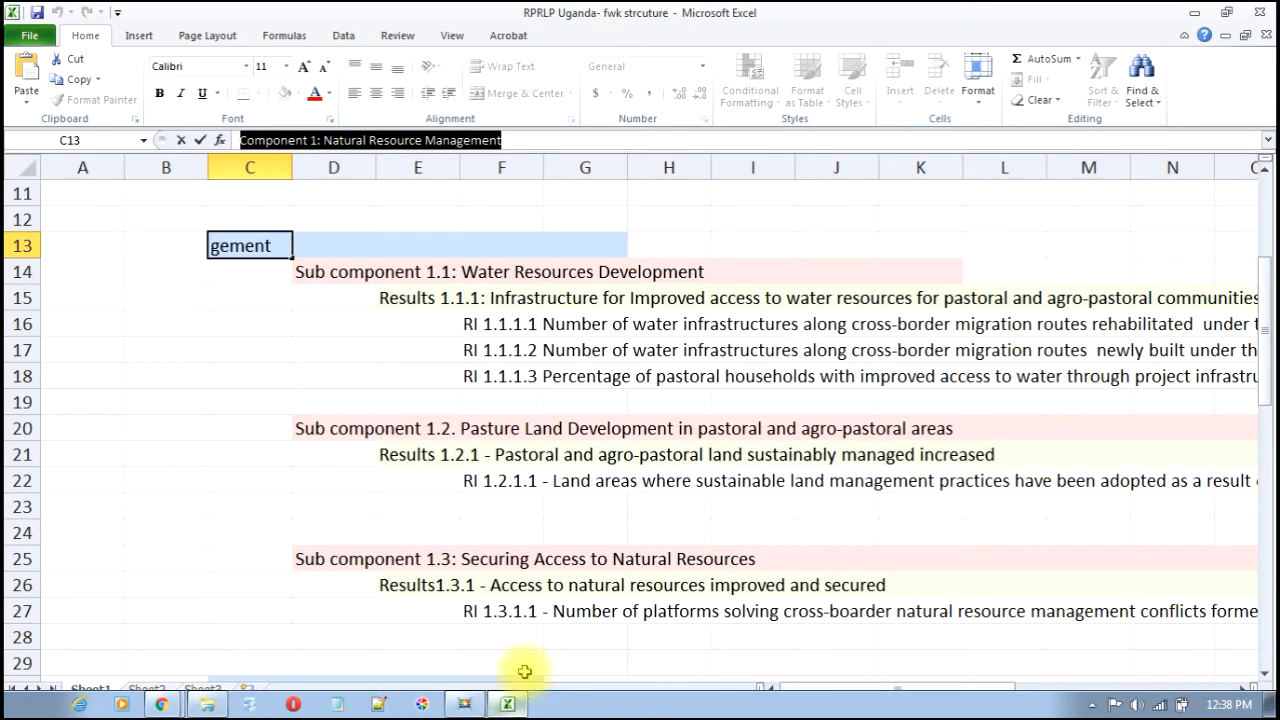
left_click(331, 281)
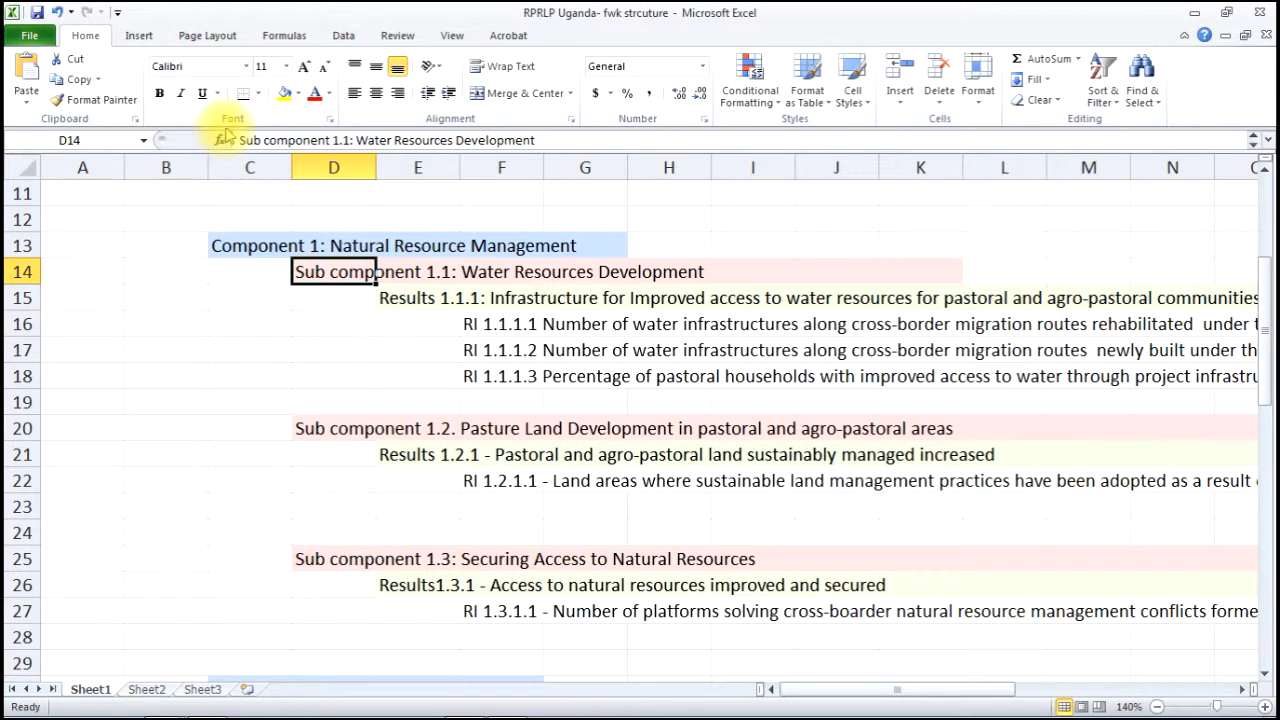
left_click_drag(238, 140, 743, 142)
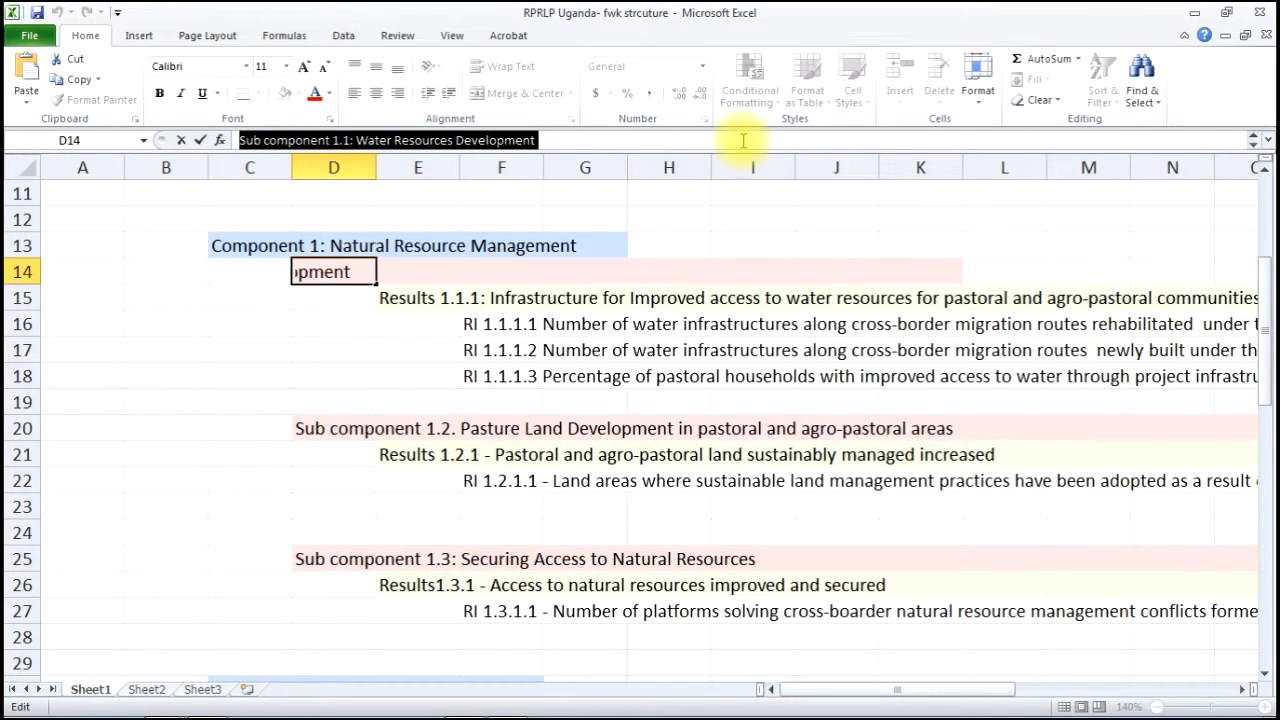
key("ctrl+c")
key("alt+Tab")
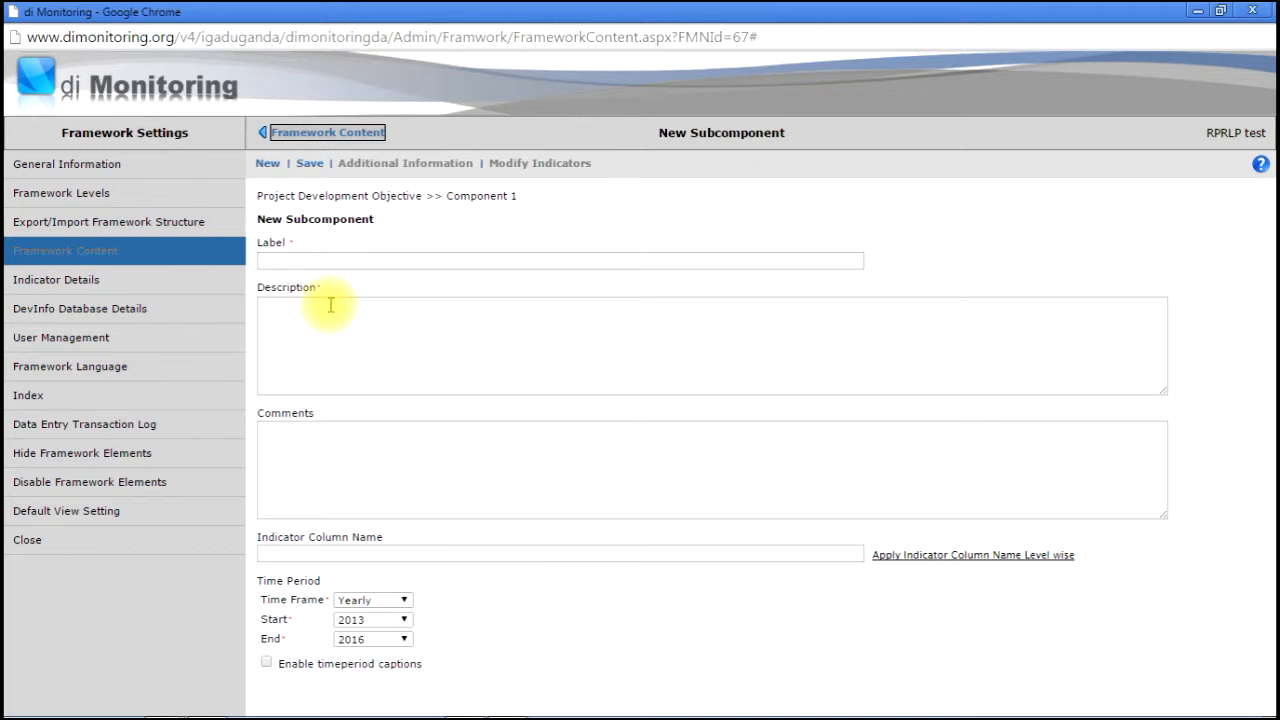
- Save 'Sub component 1.1' with description Water Resources Development and return to the content tree
key("ctrl+v")
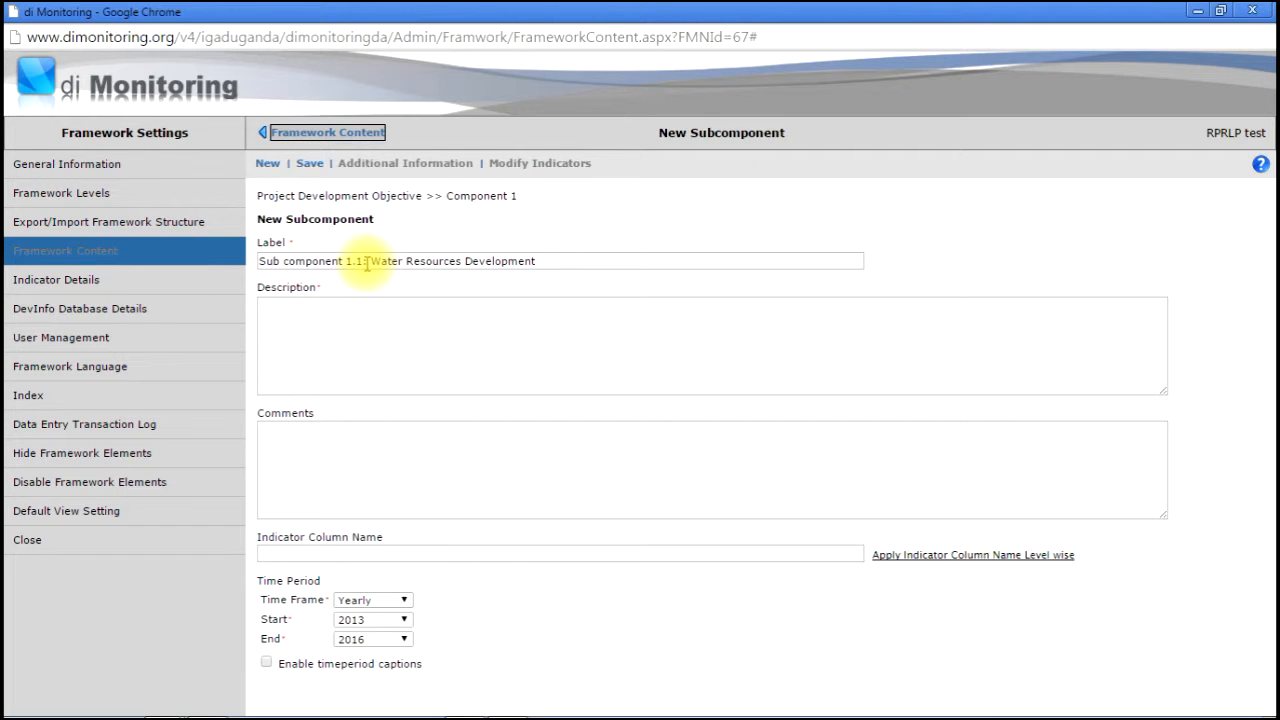
left_click_drag(364, 264, 722, 254)
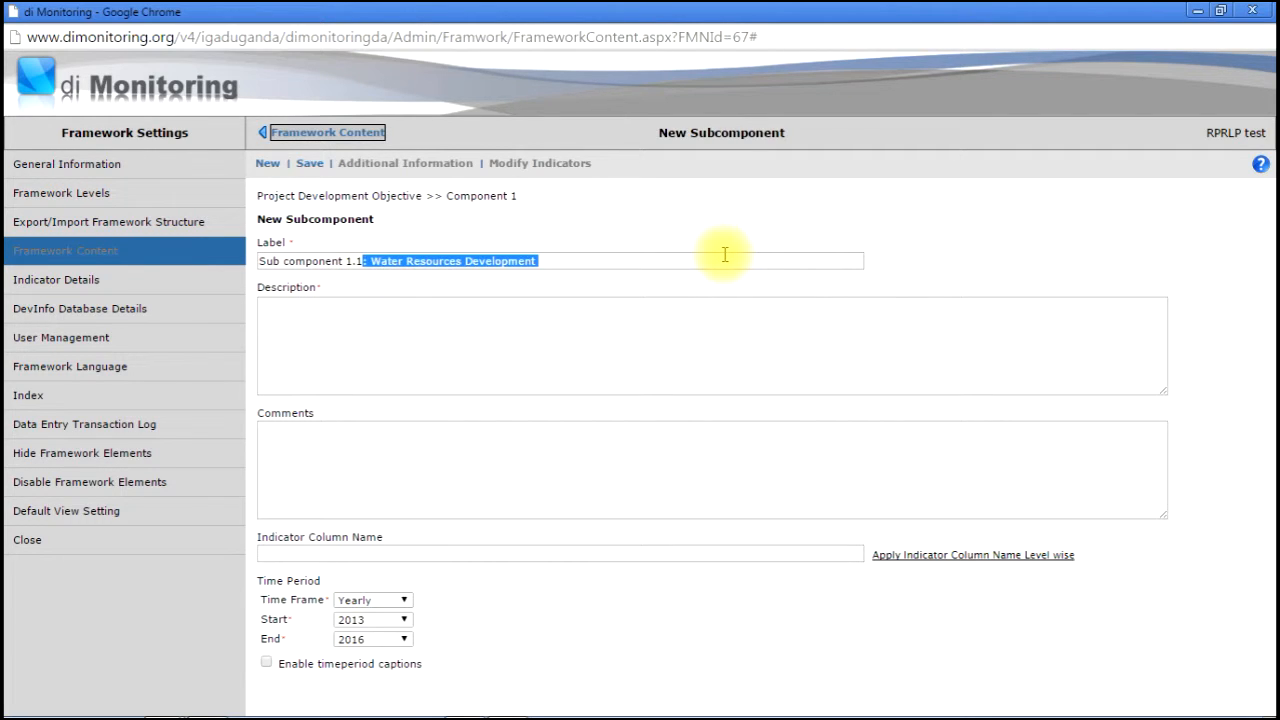
key("ctrl+x")
left_click(571, 354)
key("ctrl+v")
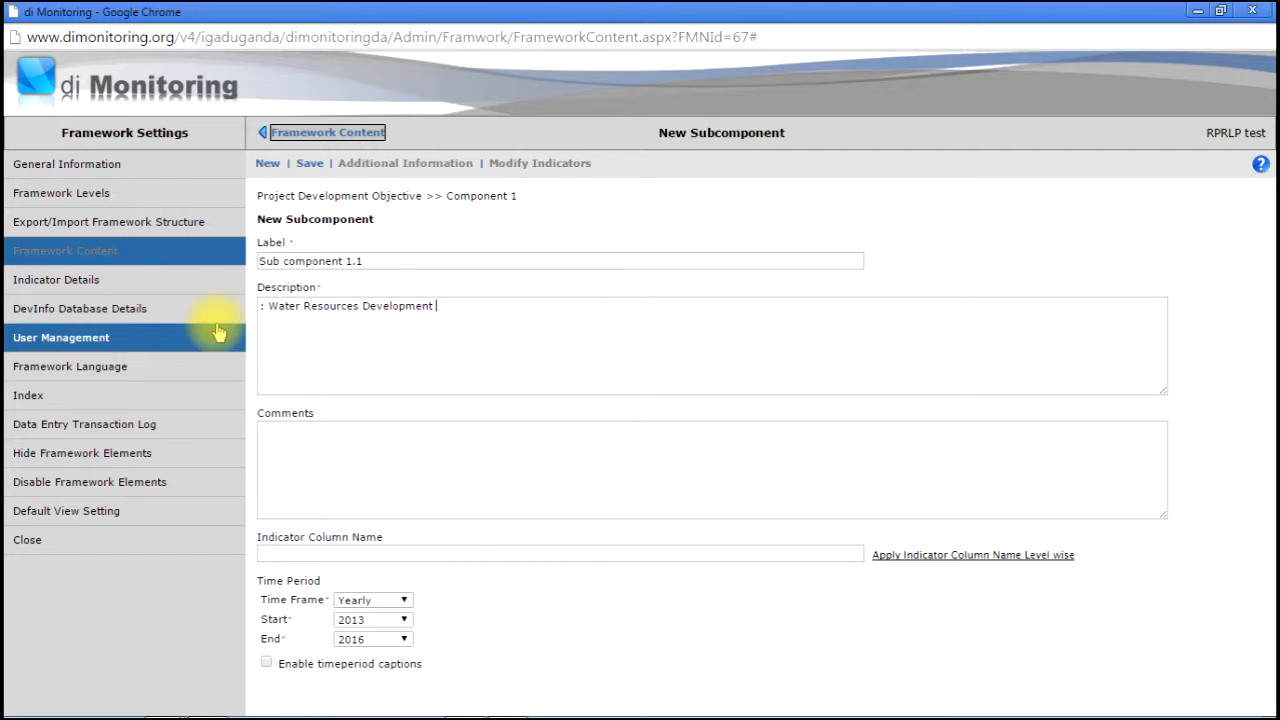
left_click(269, 305)
key("BackSpace")
key("BackSpace")
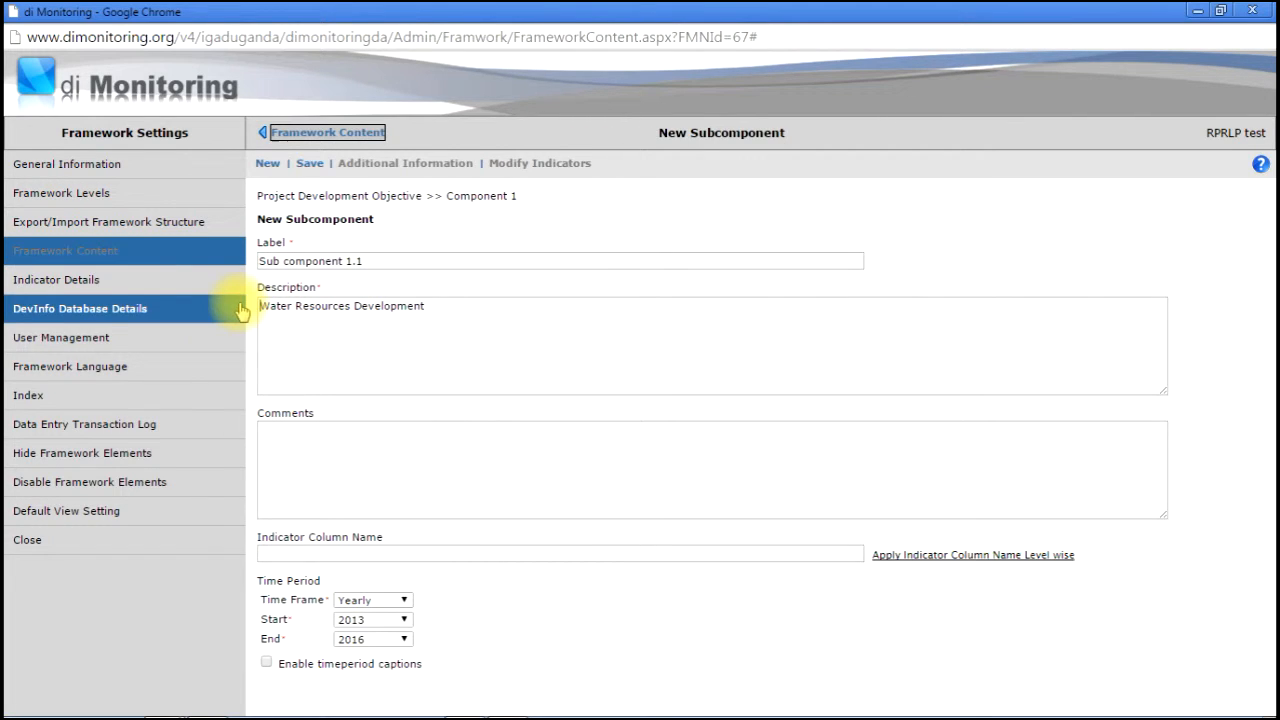
left_click(311, 164)
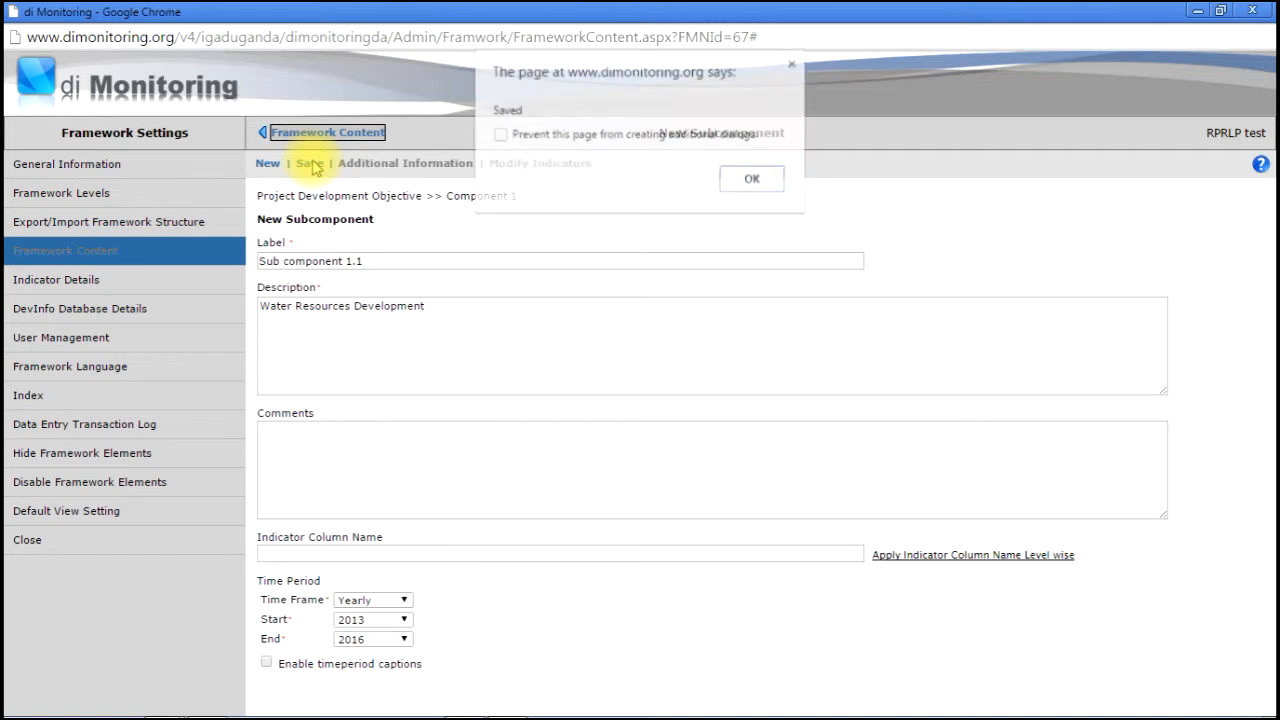
key("Return")
left_click(316, 164)
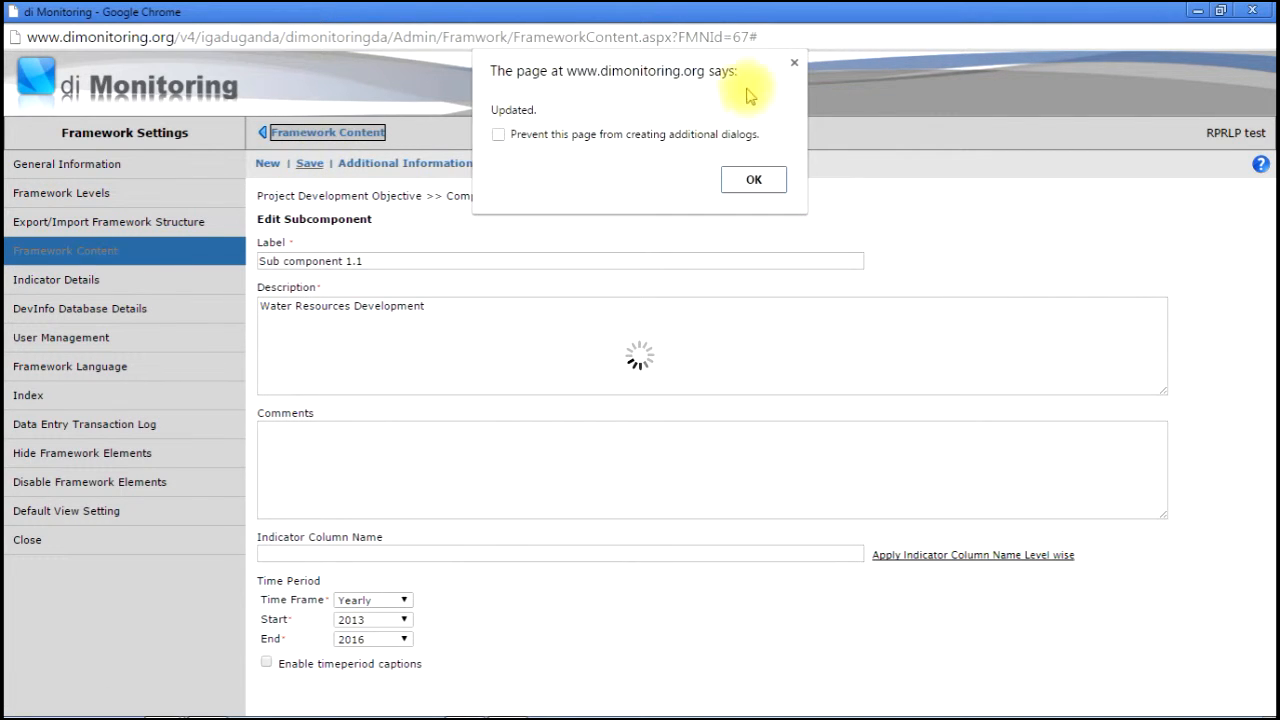
left_click(750, 181)
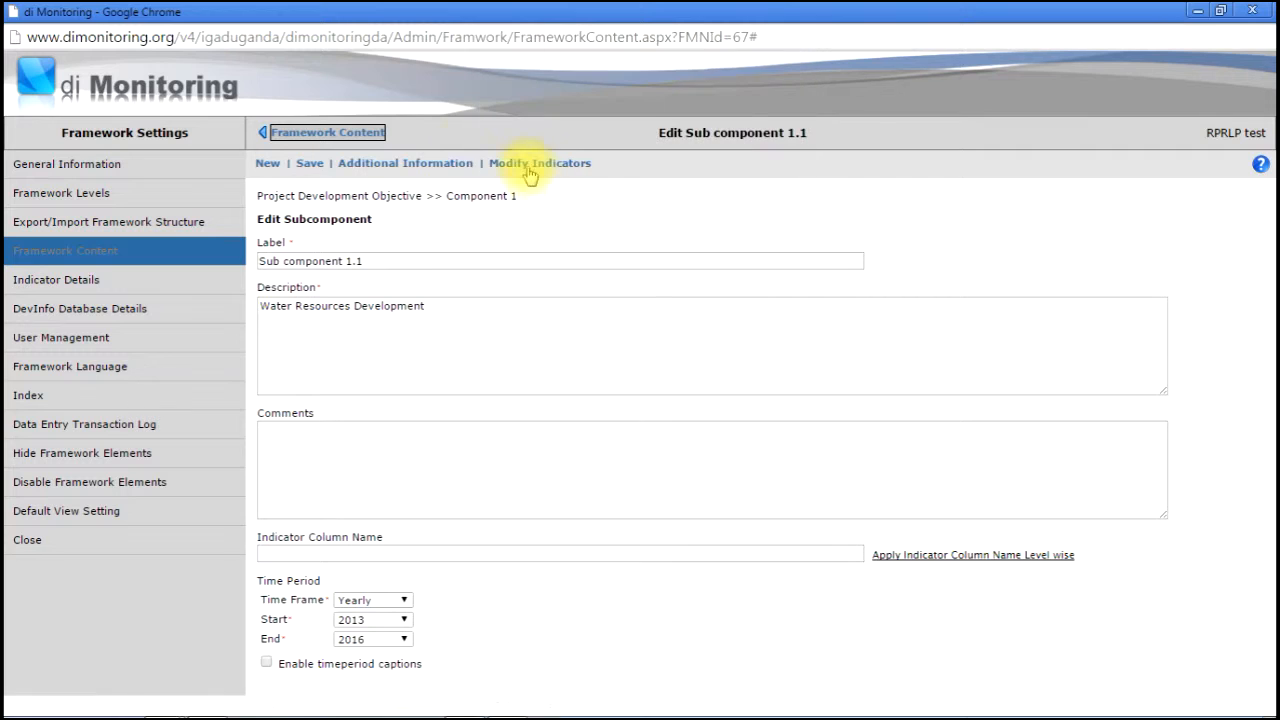
left_click(360, 133)
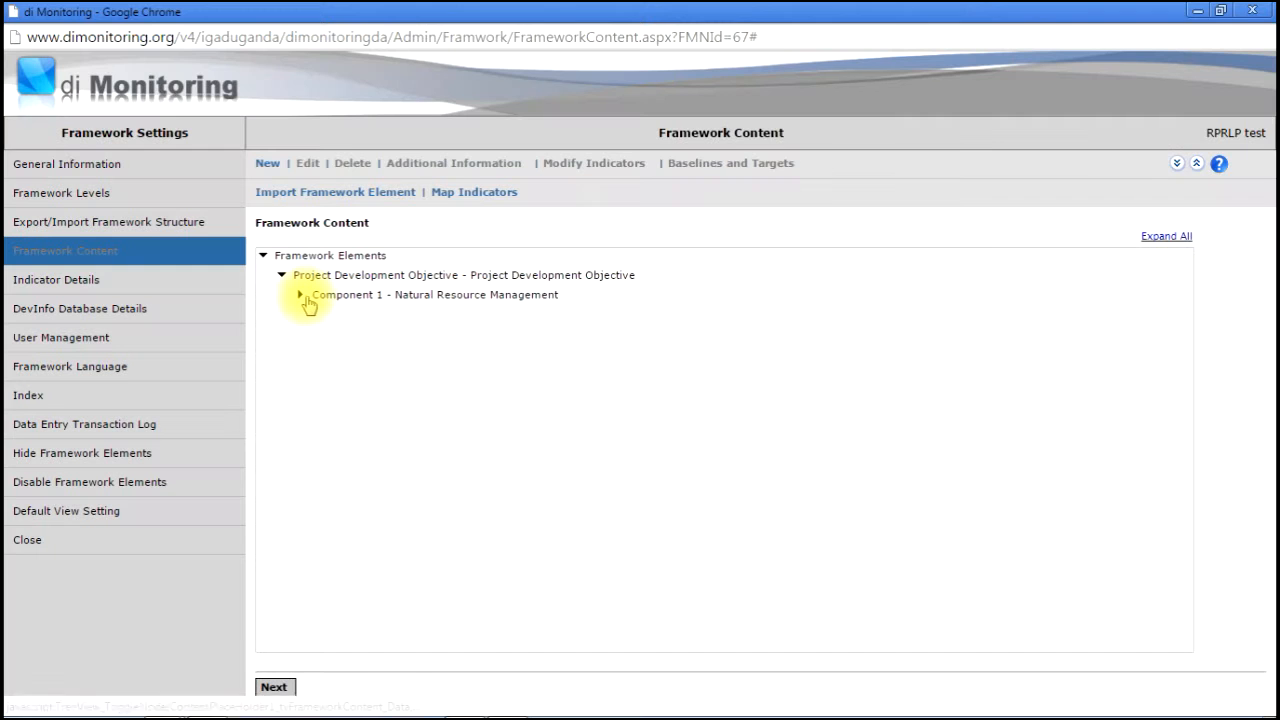
- Expand Component 1, grab the Results 1.1.1 text from cell E15, and start a result under Sub component 1.1
left_click(300, 296)
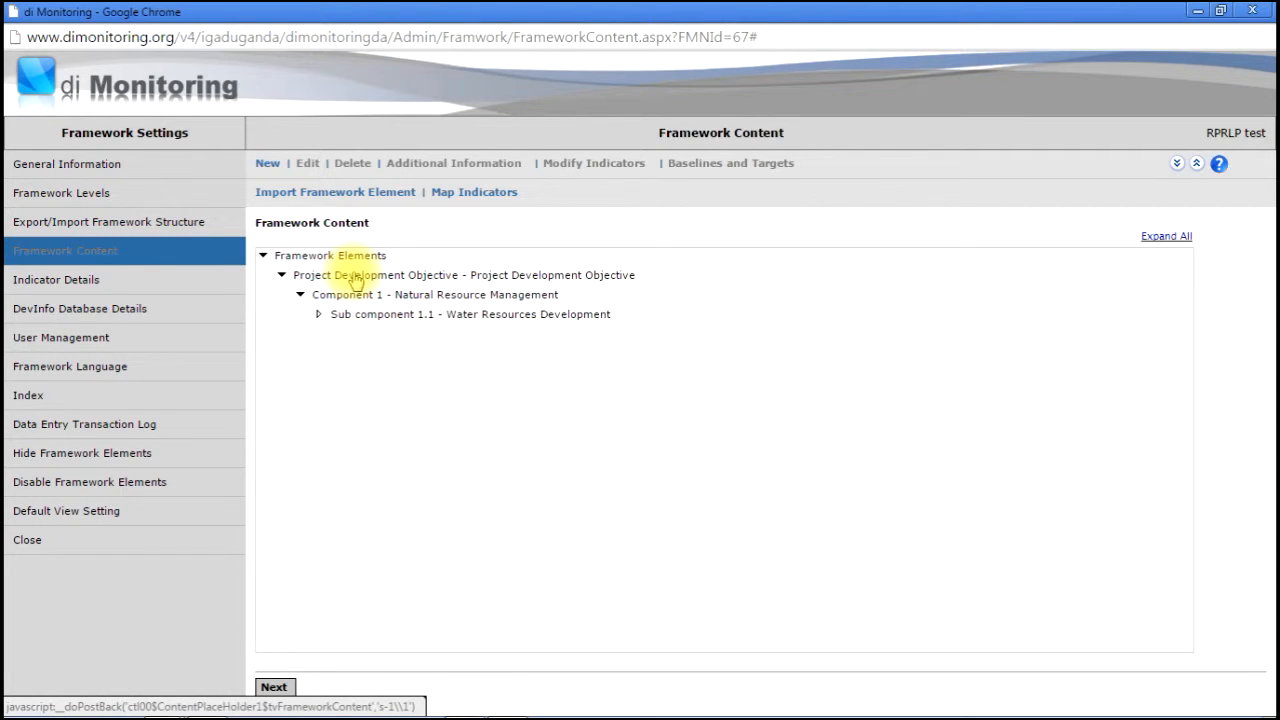
key("alt+Tab")
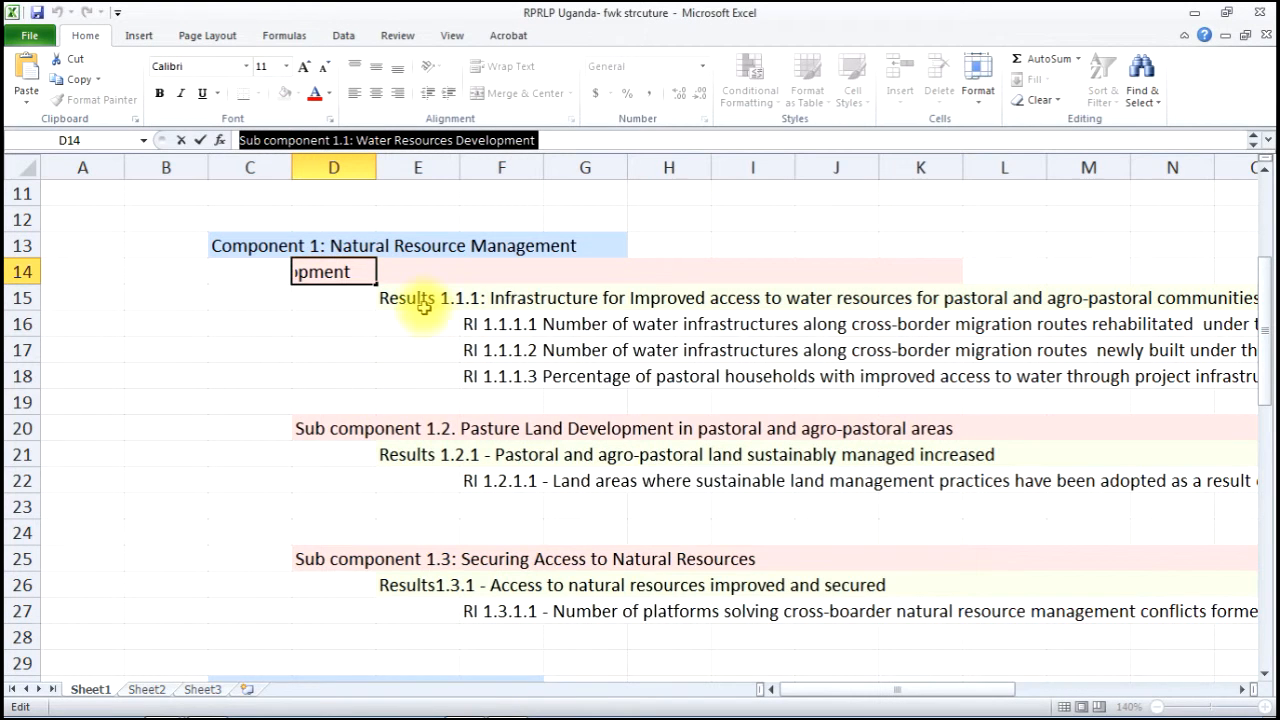
left_click_drag(424, 308, 420, 300)
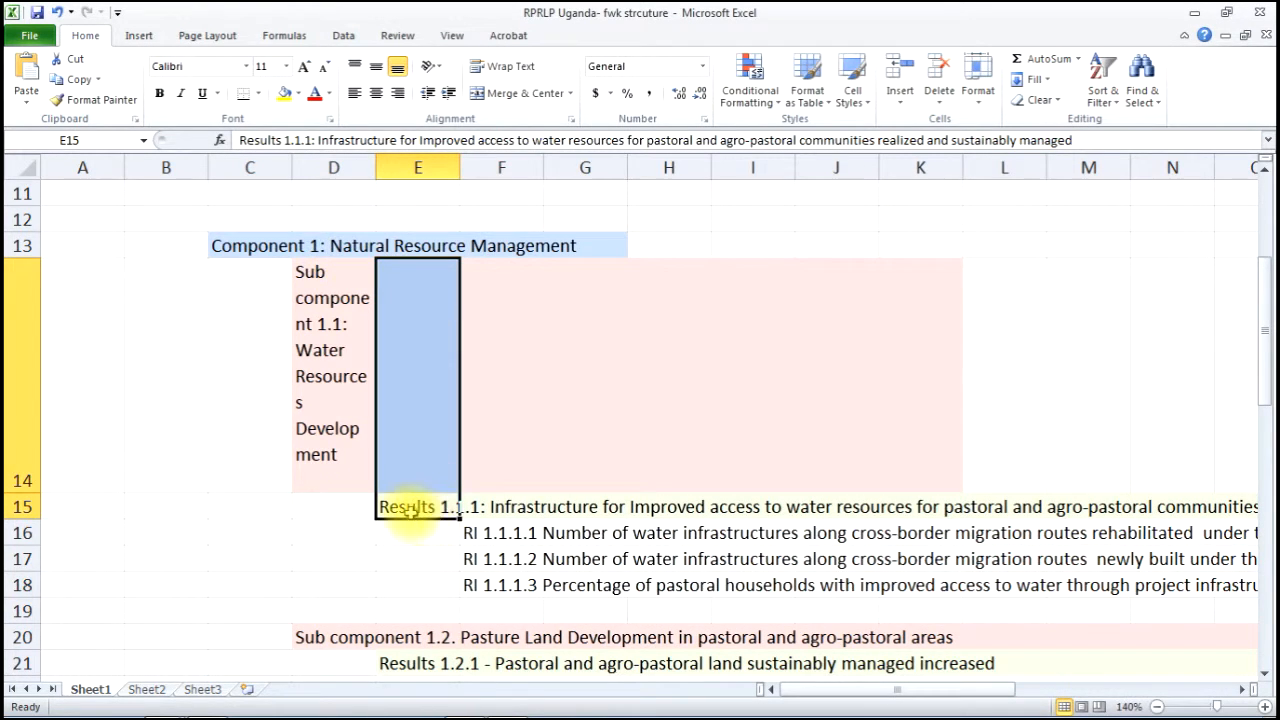
left_click(410, 508)
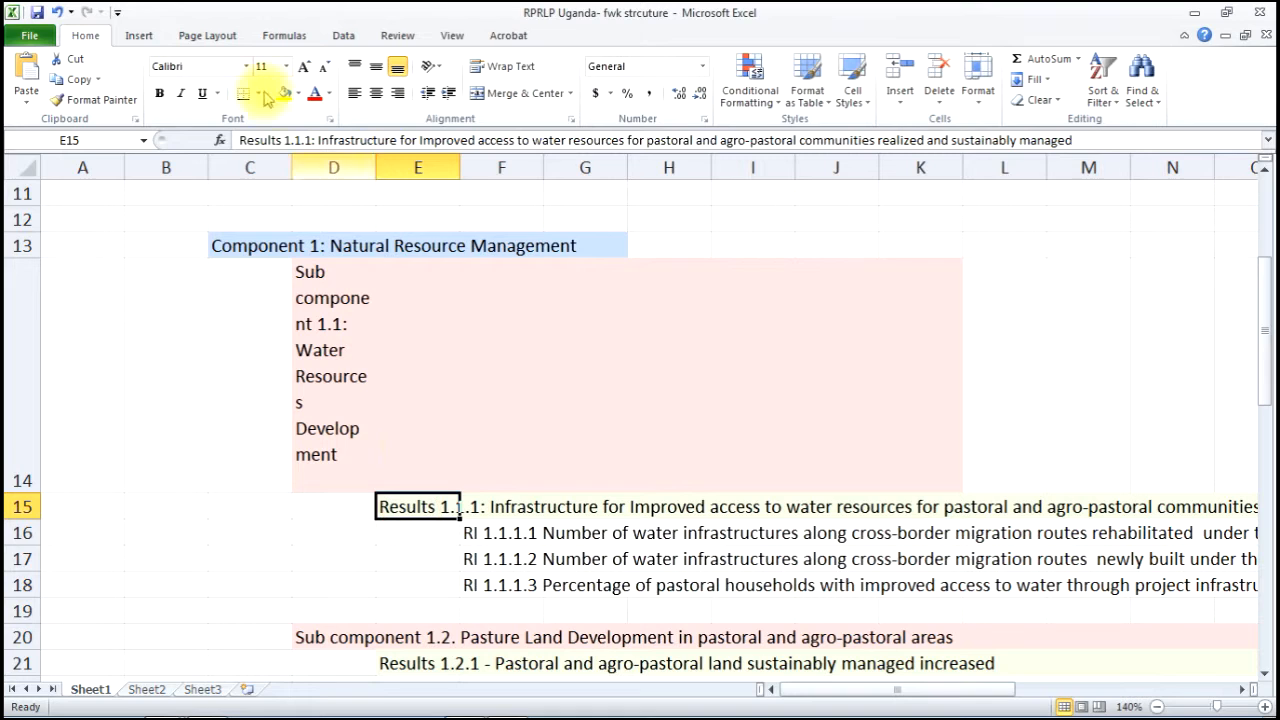
triple_click(238, 140)
key("alt+Tab")
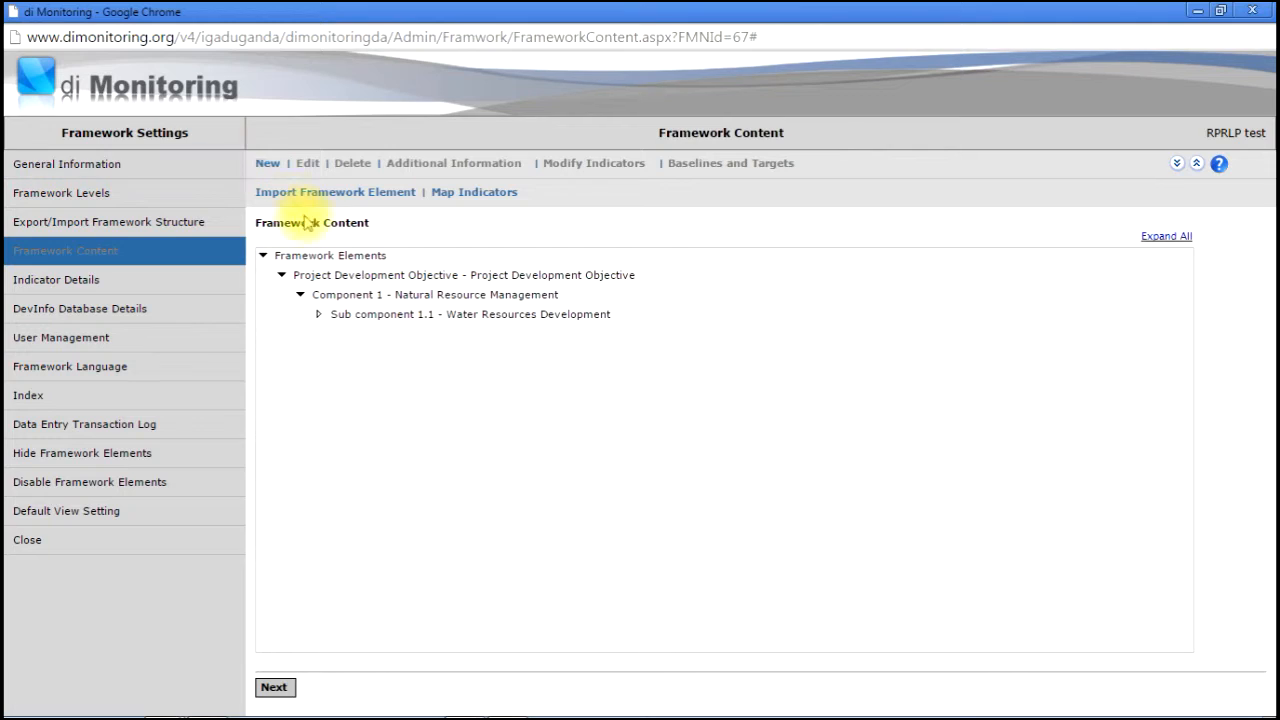
left_click(358, 316)
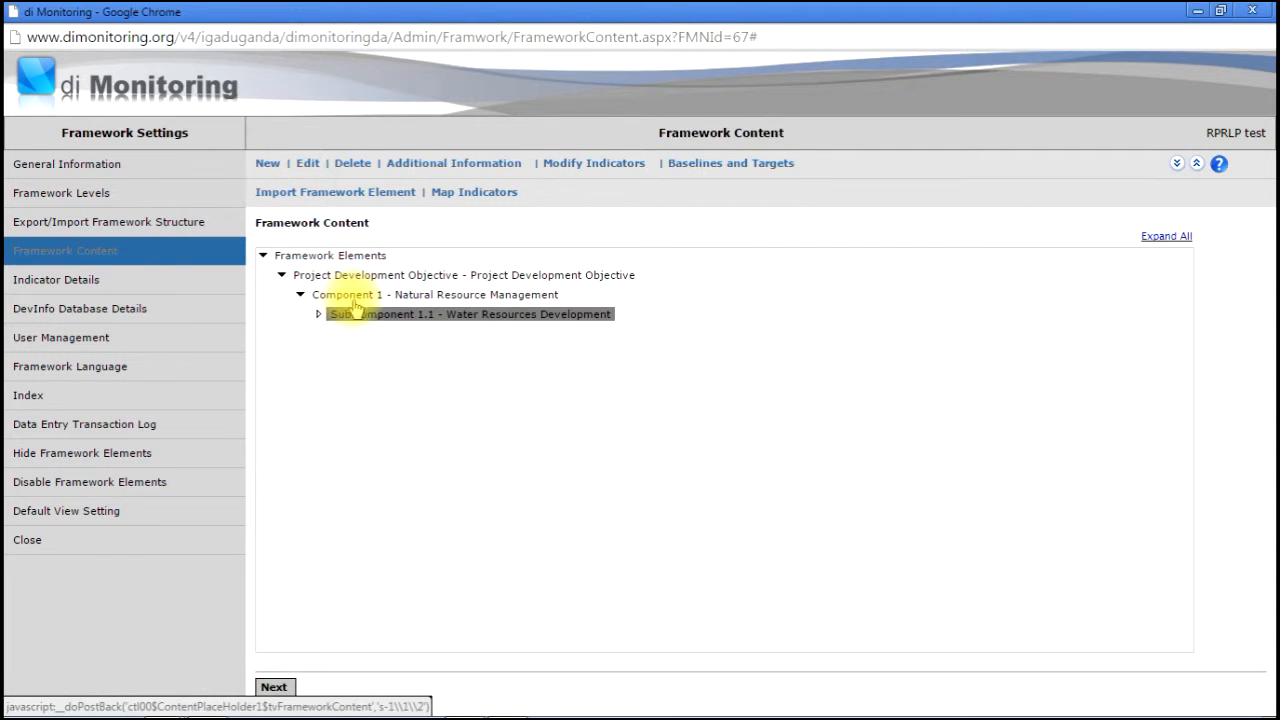
left_click(268, 163)
- Paste the Results 1.1.1 statement into Description and cut its 'Results 1.1.1' prefix out
left_click(396, 258)
left_click(393, 373)
key("ctrl+v")
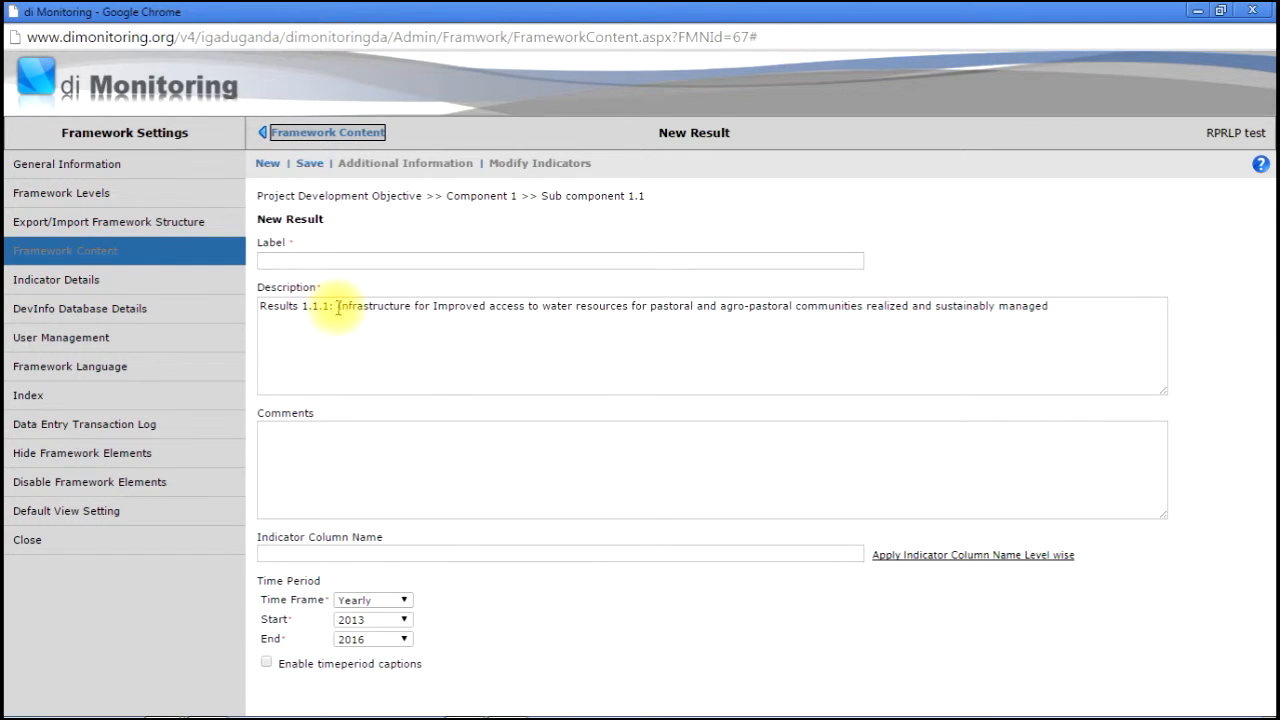
left_click_drag(329, 306, 197, 304)
key("ctrl+x")
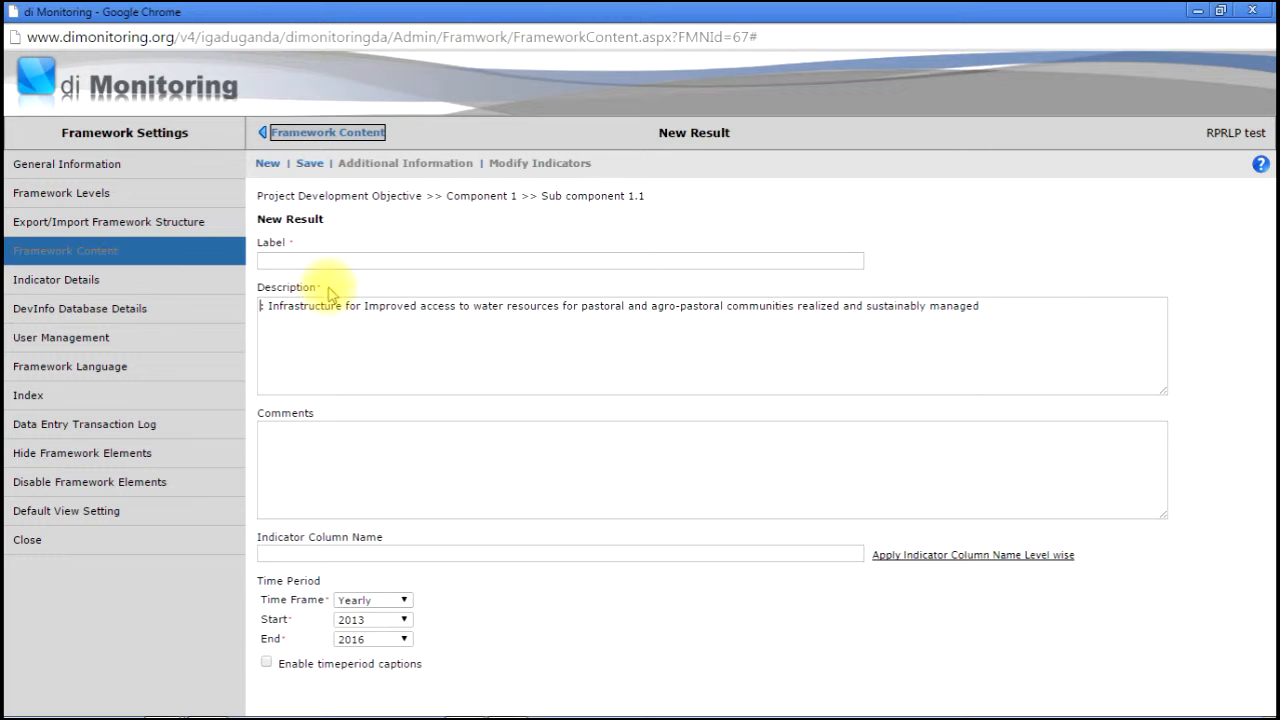
- Put 'Results 1.1.1' in Label, remove the stray character, and save the result
left_click(321, 261)
key("ctrl+v")
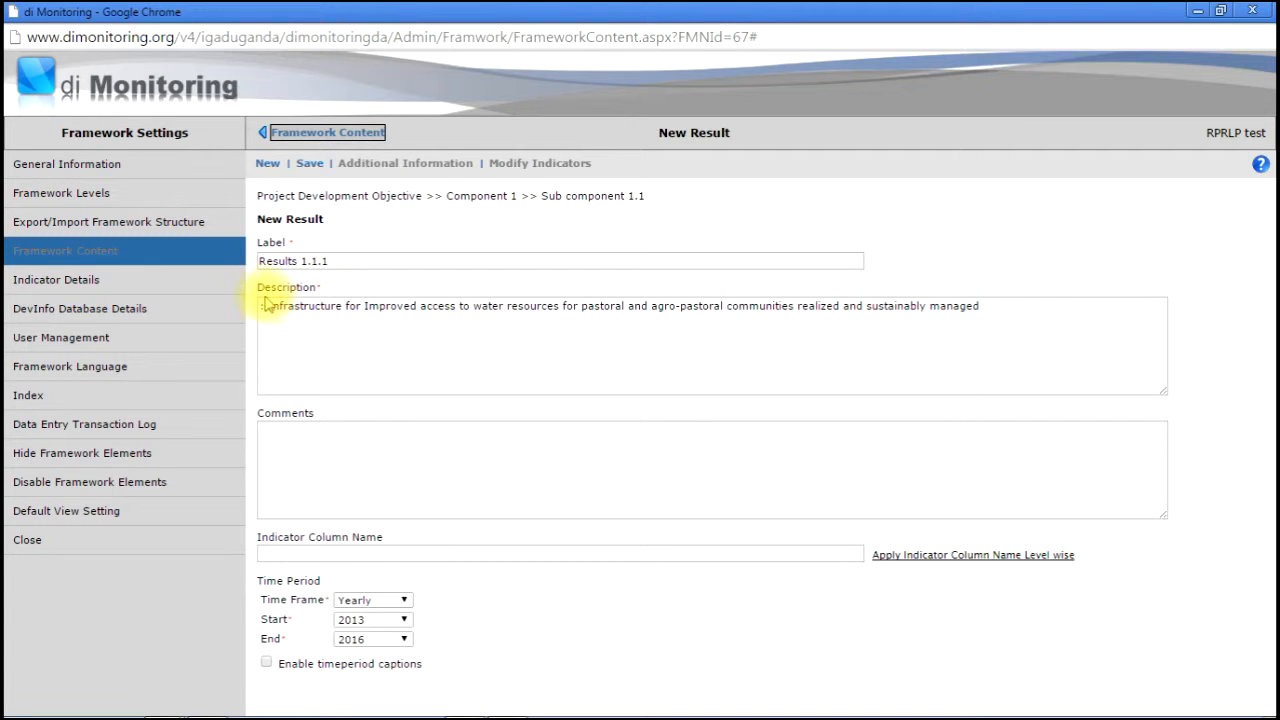
key("Delete")
left_click(310, 165)
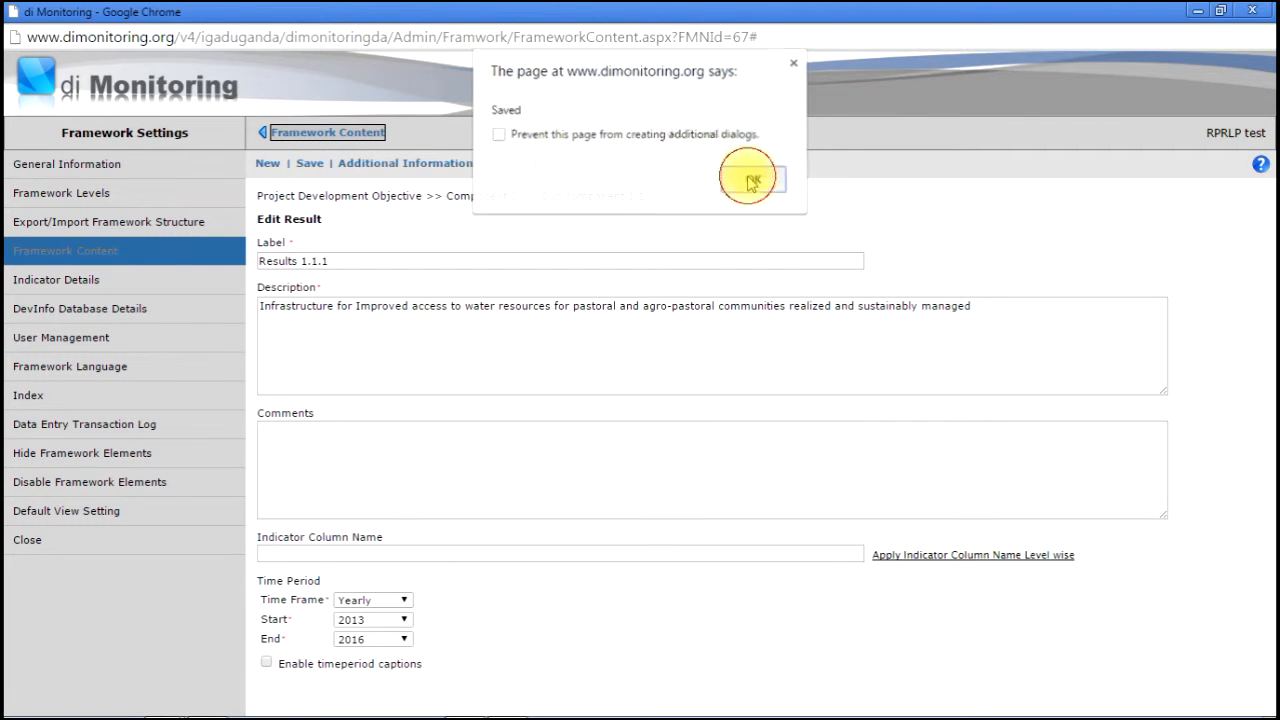
left_click(752, 181)
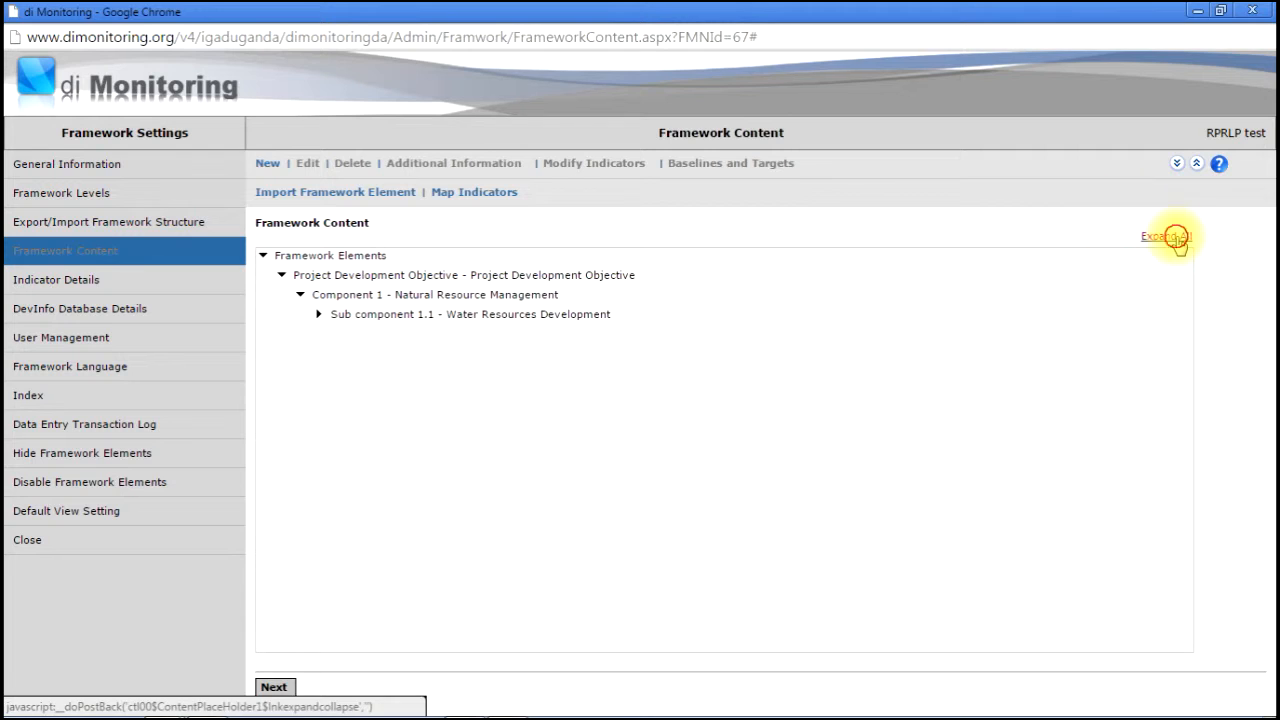
- Expand the whole framework tree, check PDO 1.1 in Excel C5, then select Project Development Objective
left_click(319, 314)
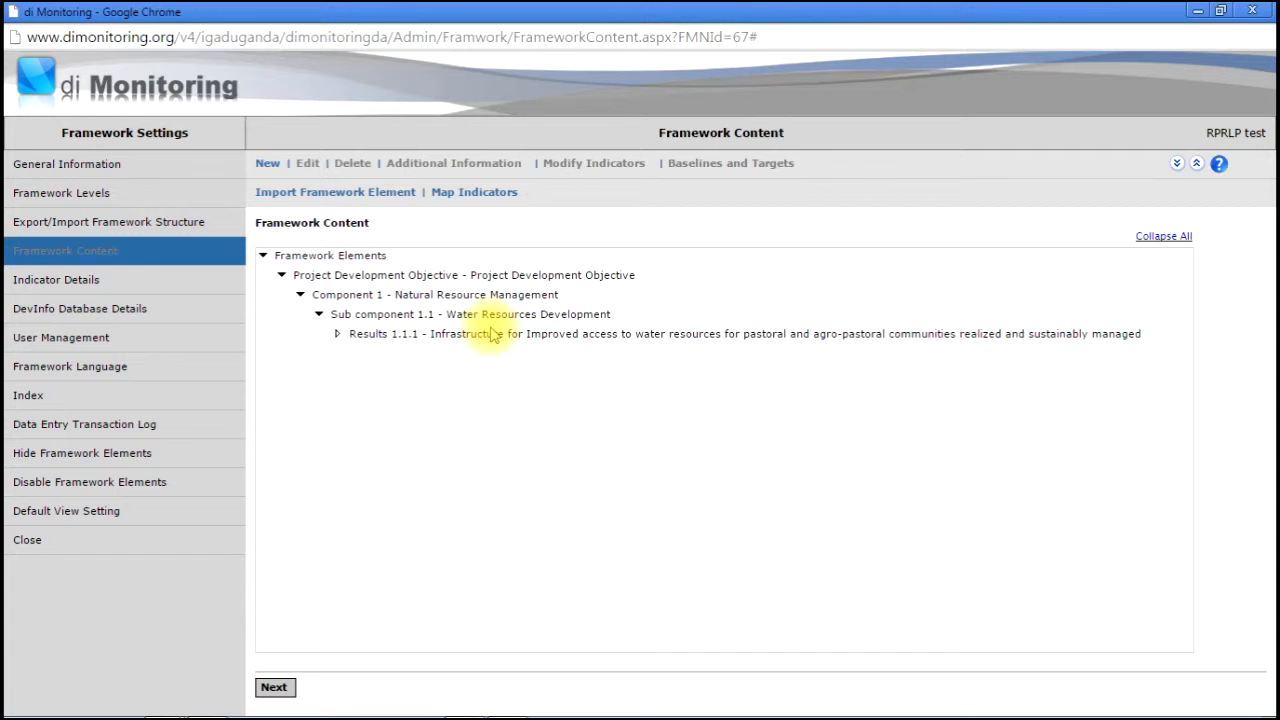
key("alt+Tab")
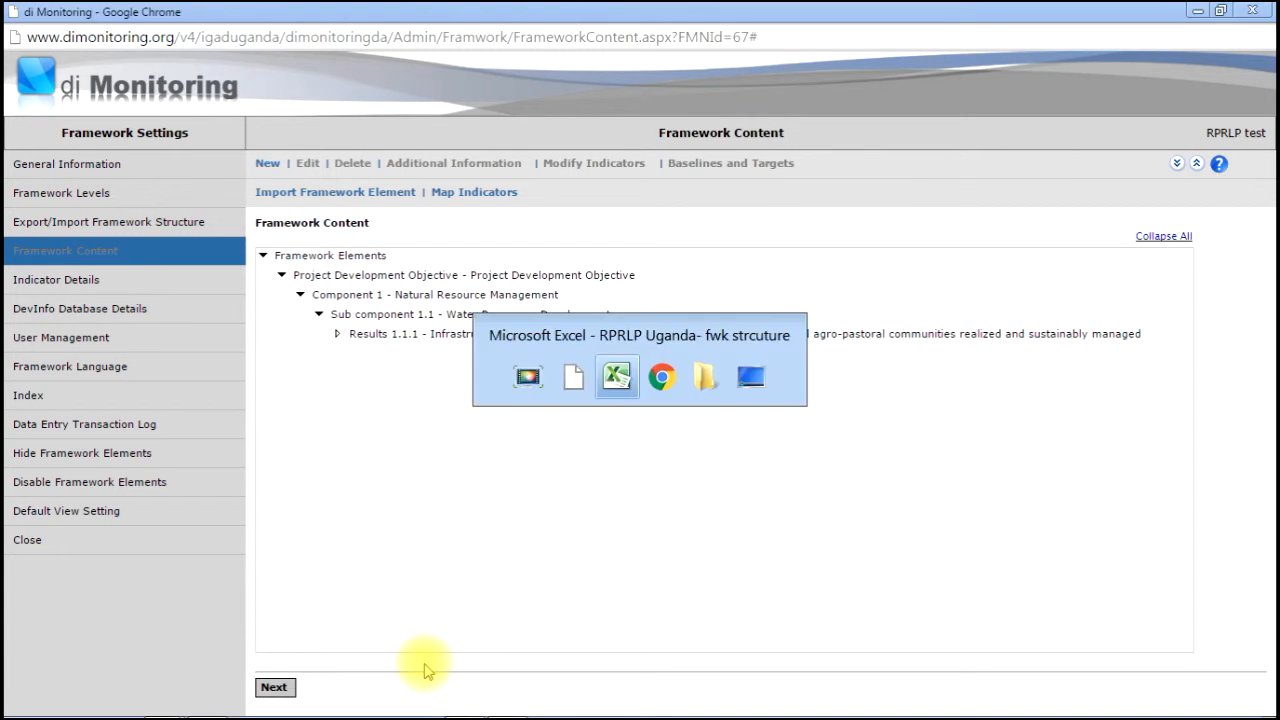
left_click(1190, 400)
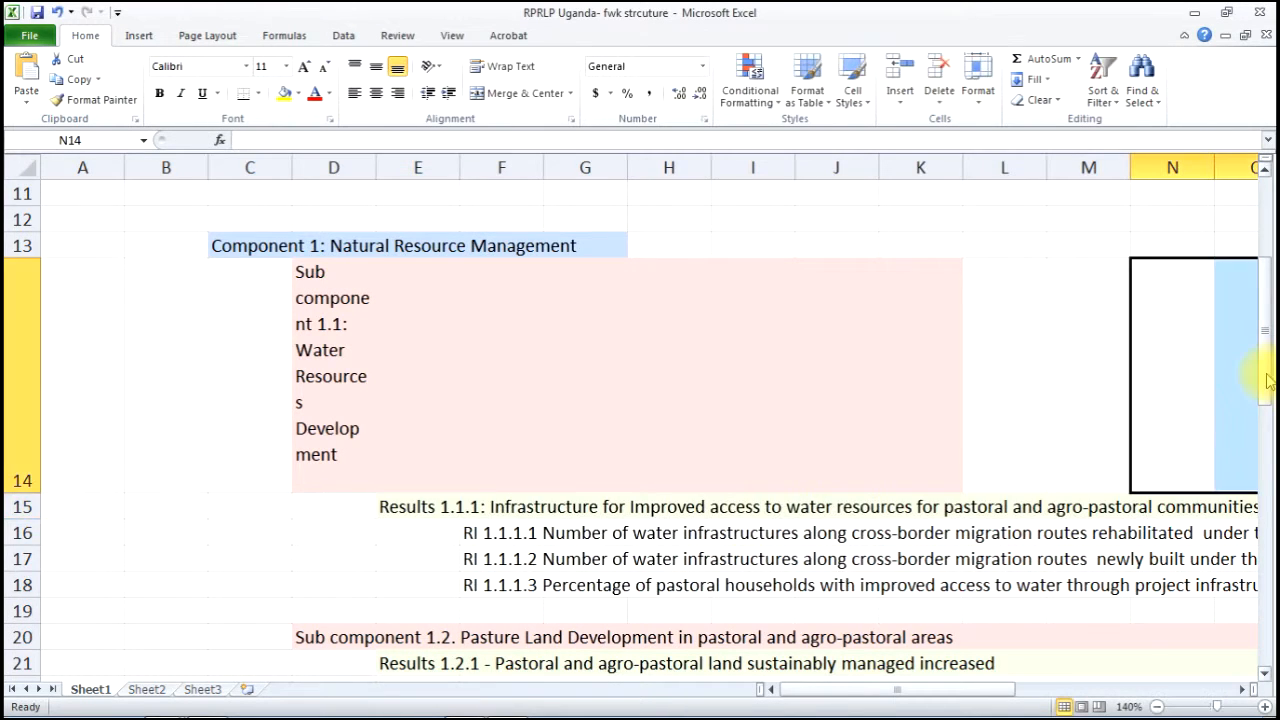
left_click_drag(1265, 370, 1265, 280)
left_click(257, 352)
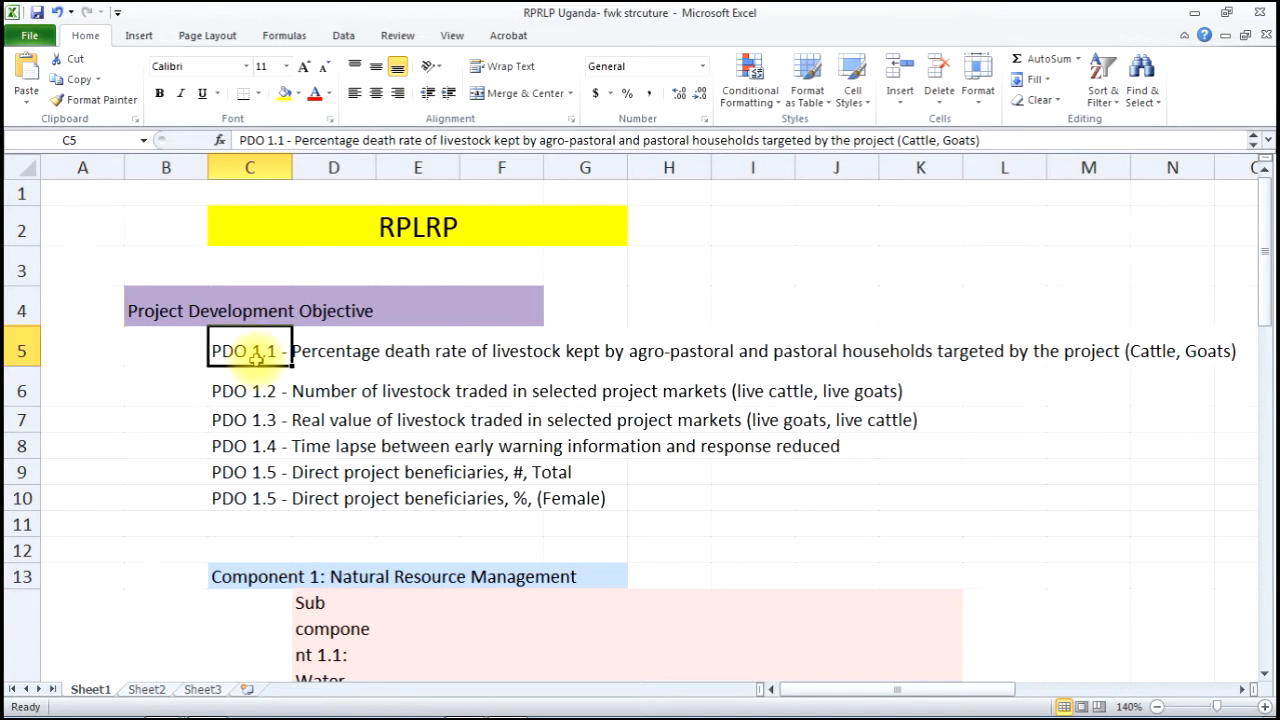
left_click(190, 314)
key("alt+Tab")
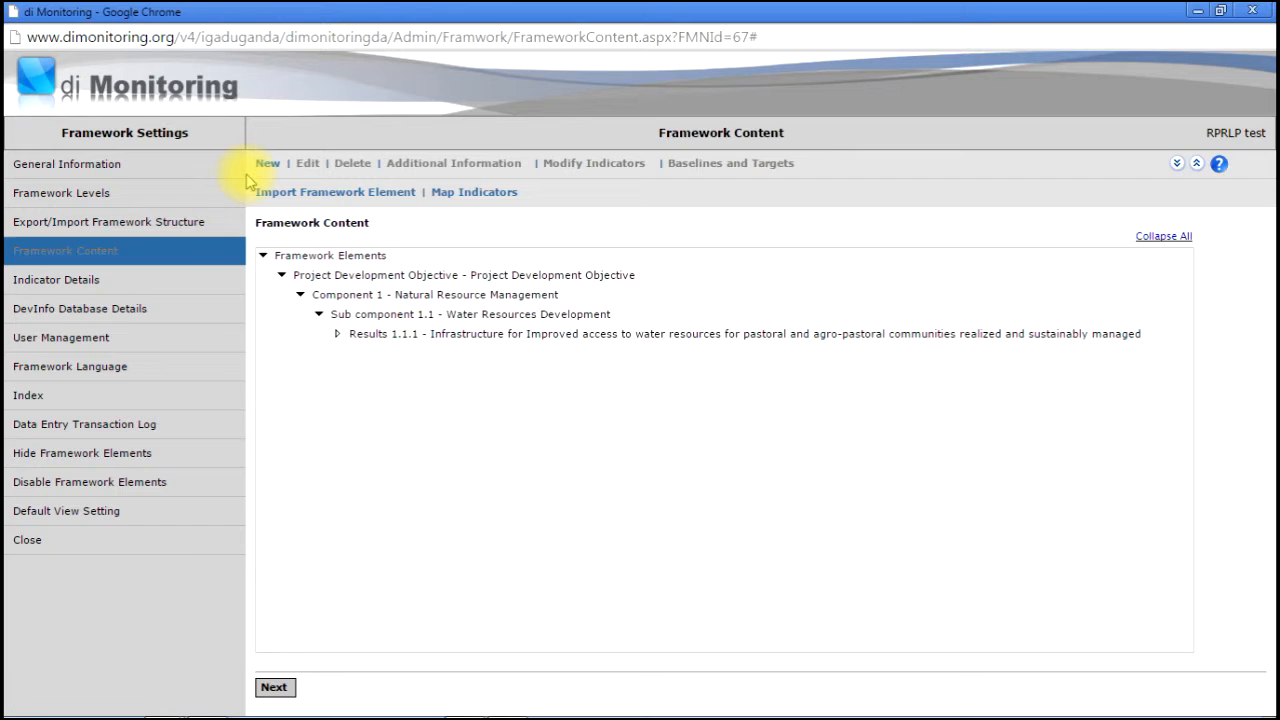
left_click(360, 274)
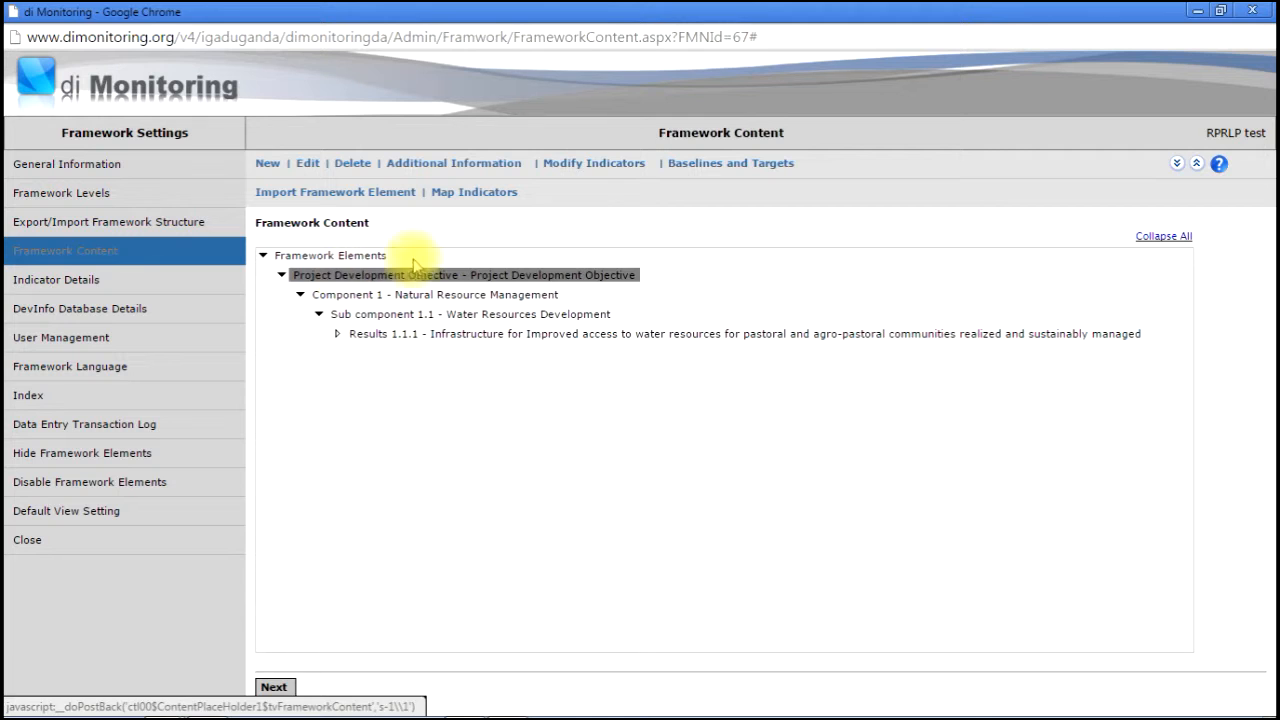
- Start a new indicator under the Project Development Objective
left_click(592, 164)
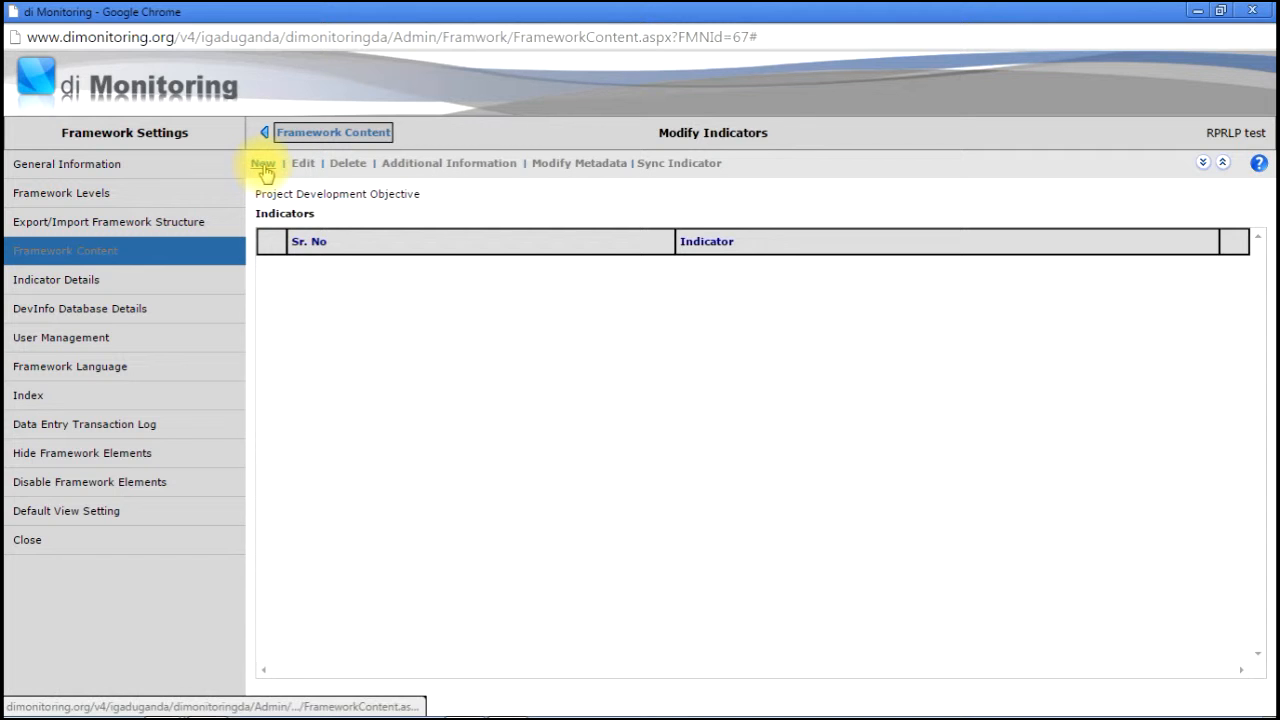
left_click(263, 166)
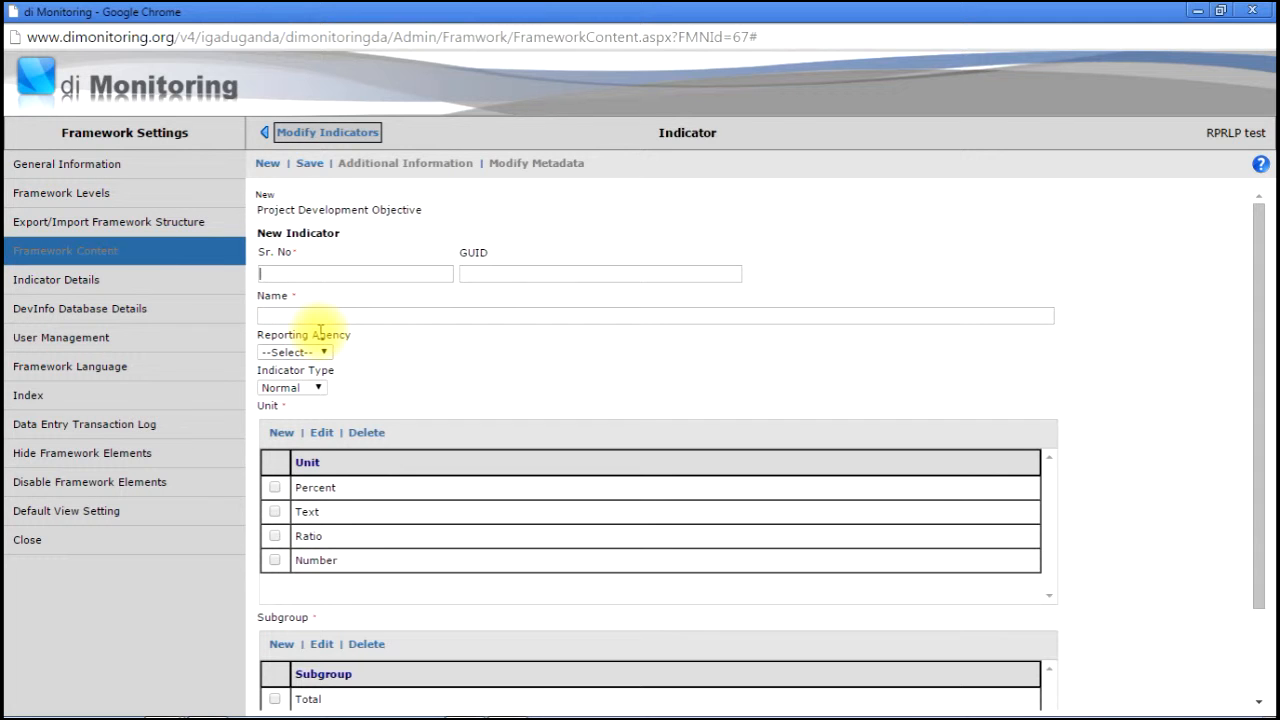
left_click(315, 317)
- Use the Excel C5 livestock death-rate text as the name, with 'PDO 1.1' moved into Sr. No
key("alt+Tab")
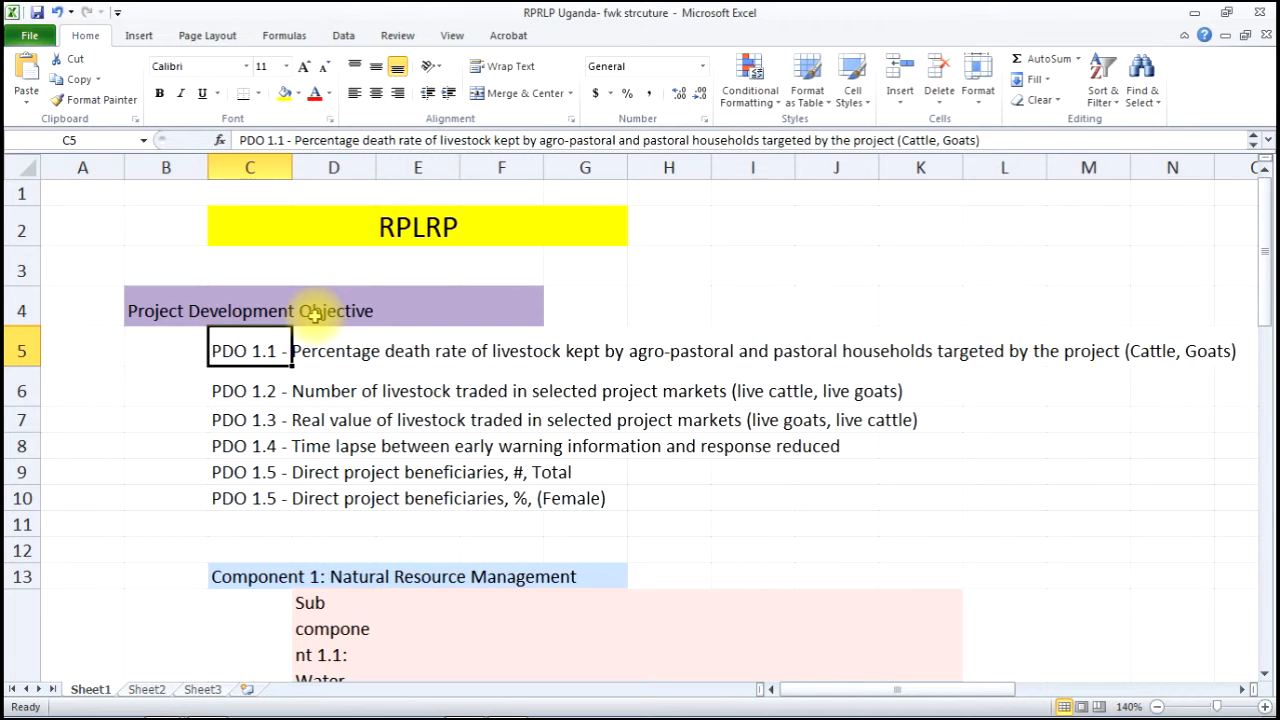
key("ctrl+c")
key("alt+Tab")
key("ctrl+v")
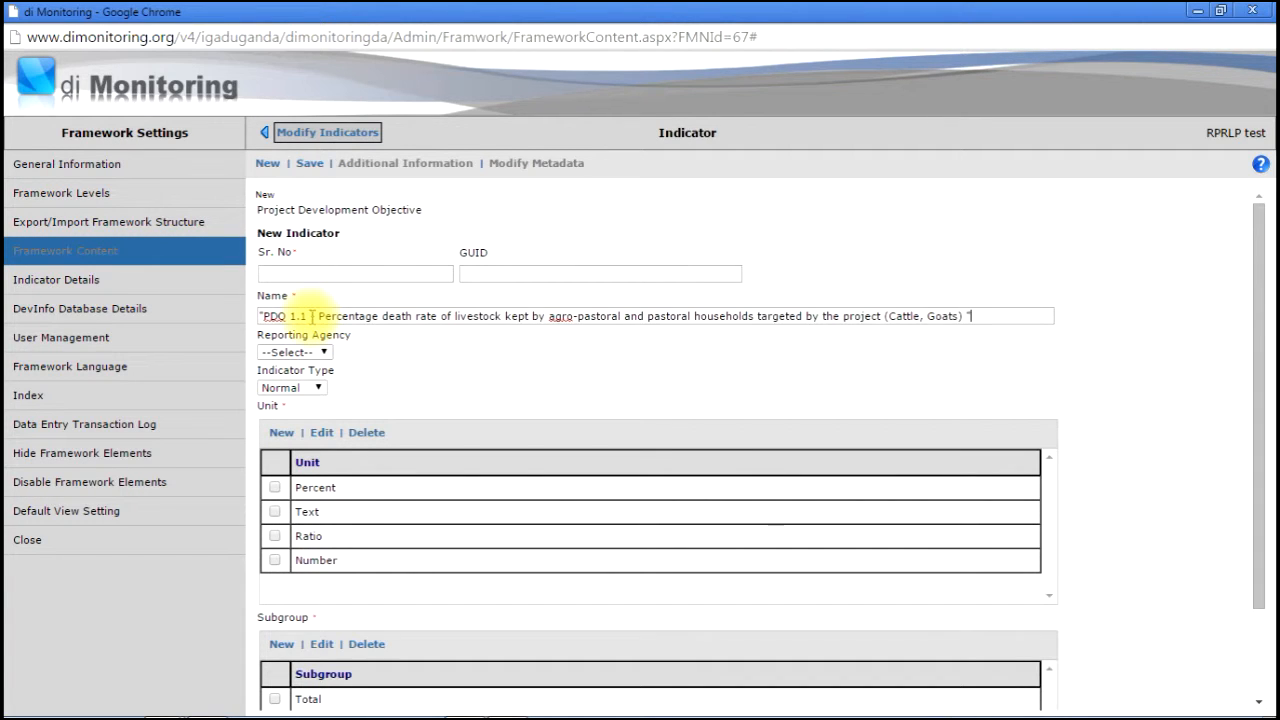
left_click_drag(313, 316, 262, 316)
key("BackSpace")
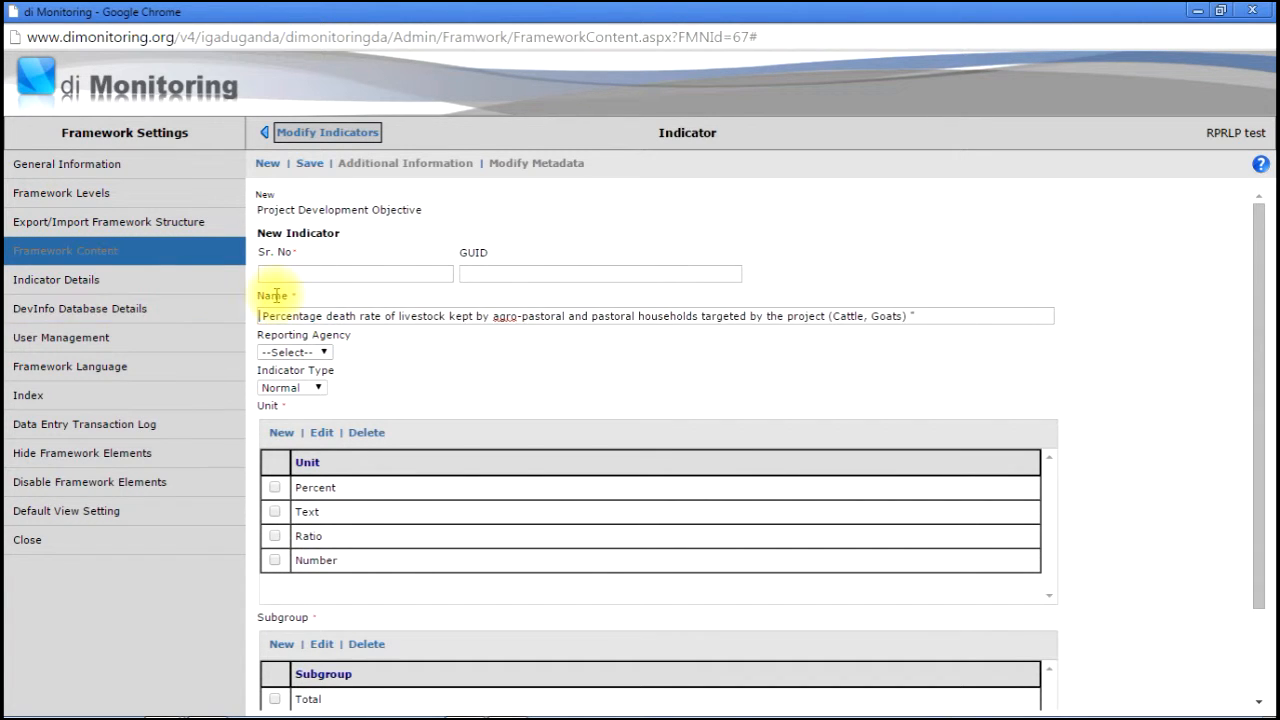
left_click(266, 273)
key("BackSpace")
- Remove the trailing dash from Sr. No and the leading space from the indicator name
left_click(323, 274)
key("BackSpace")
key("BackSpace")
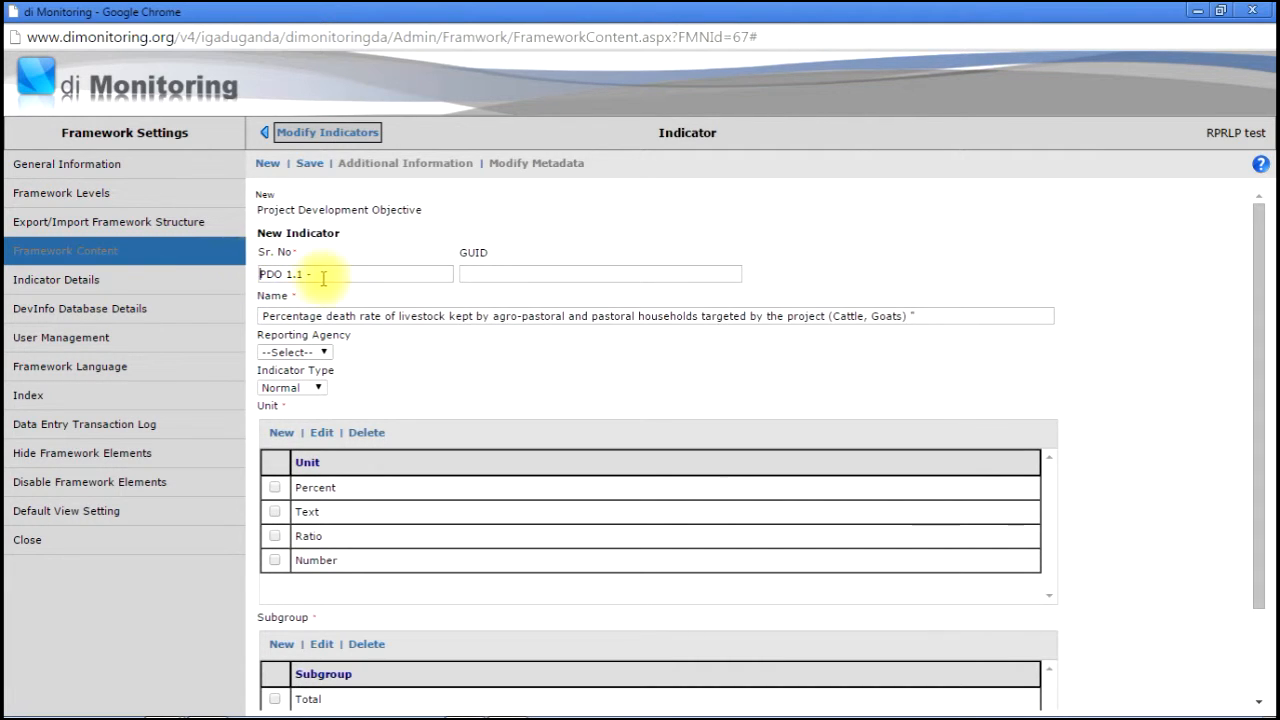
left_click(983, 317)
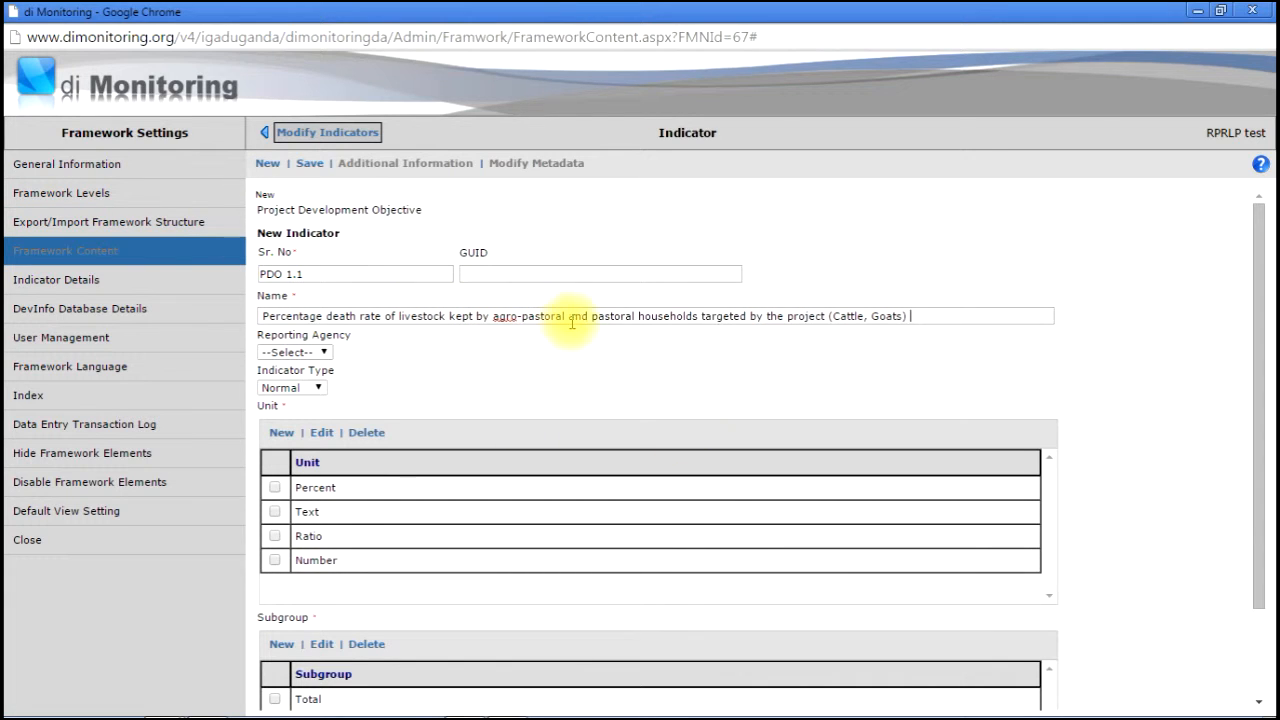
left_click(829, 318)
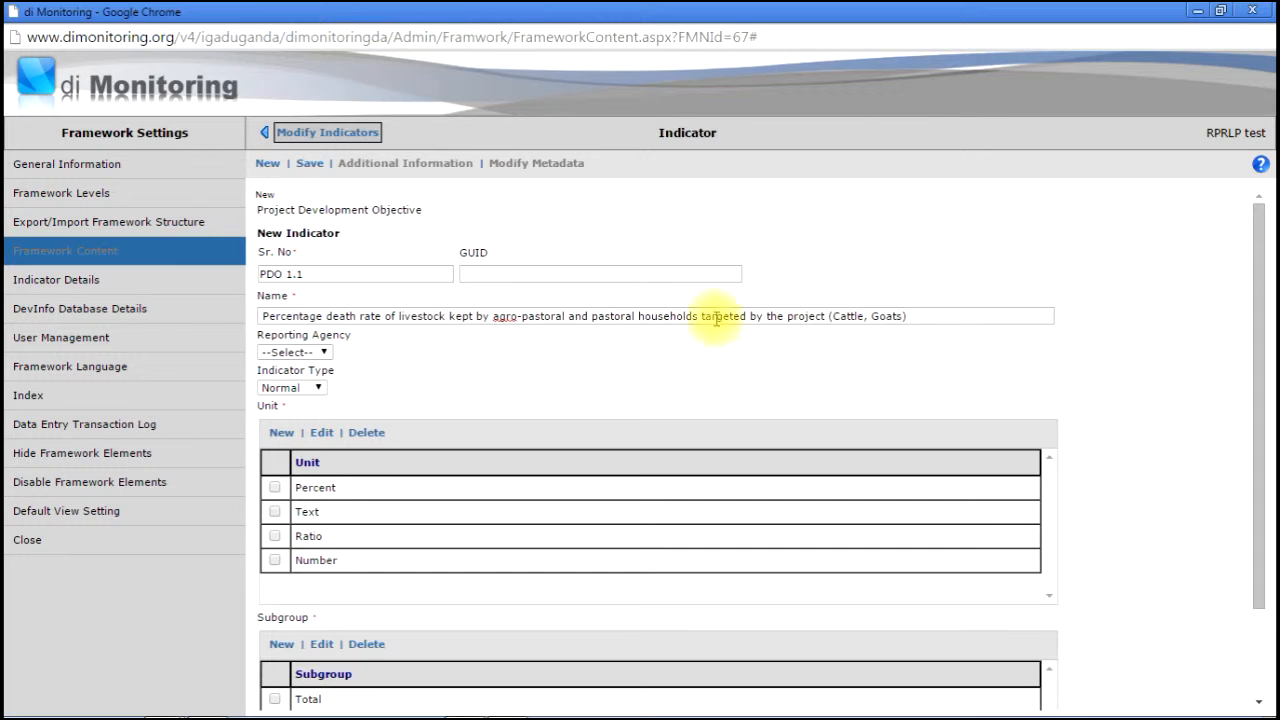
left_click(262, 316)
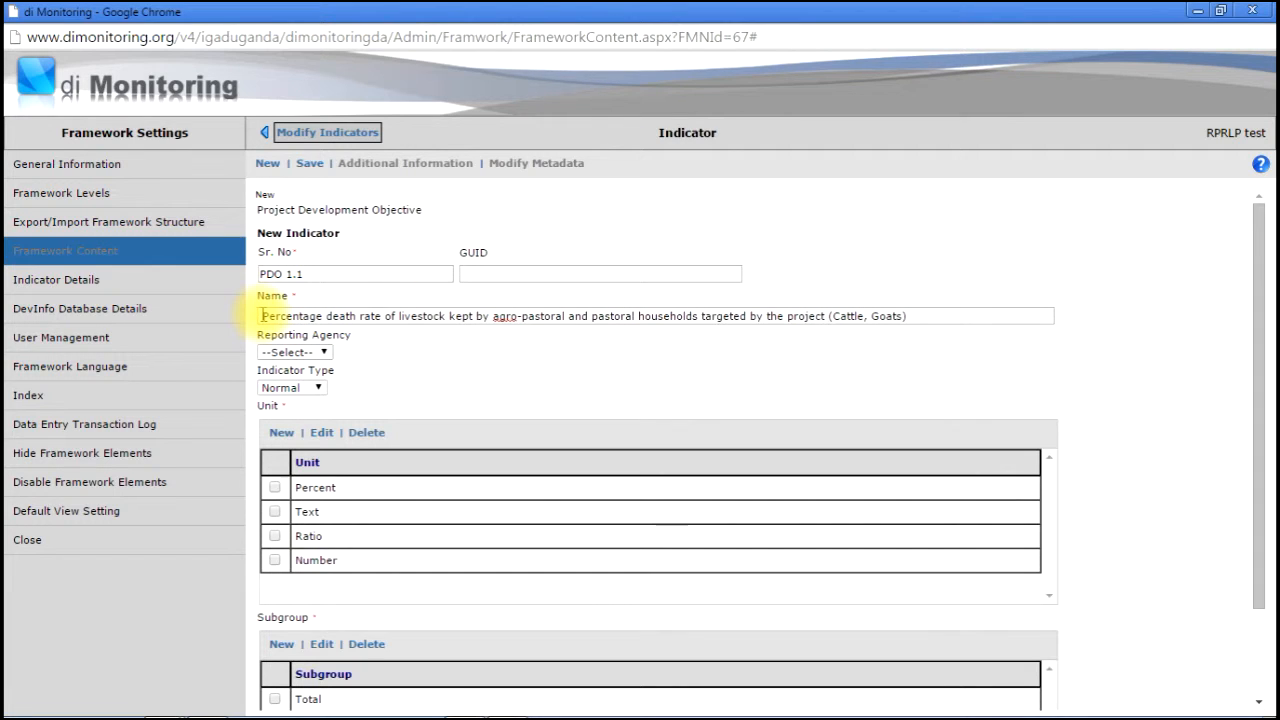
key("BackSpace")
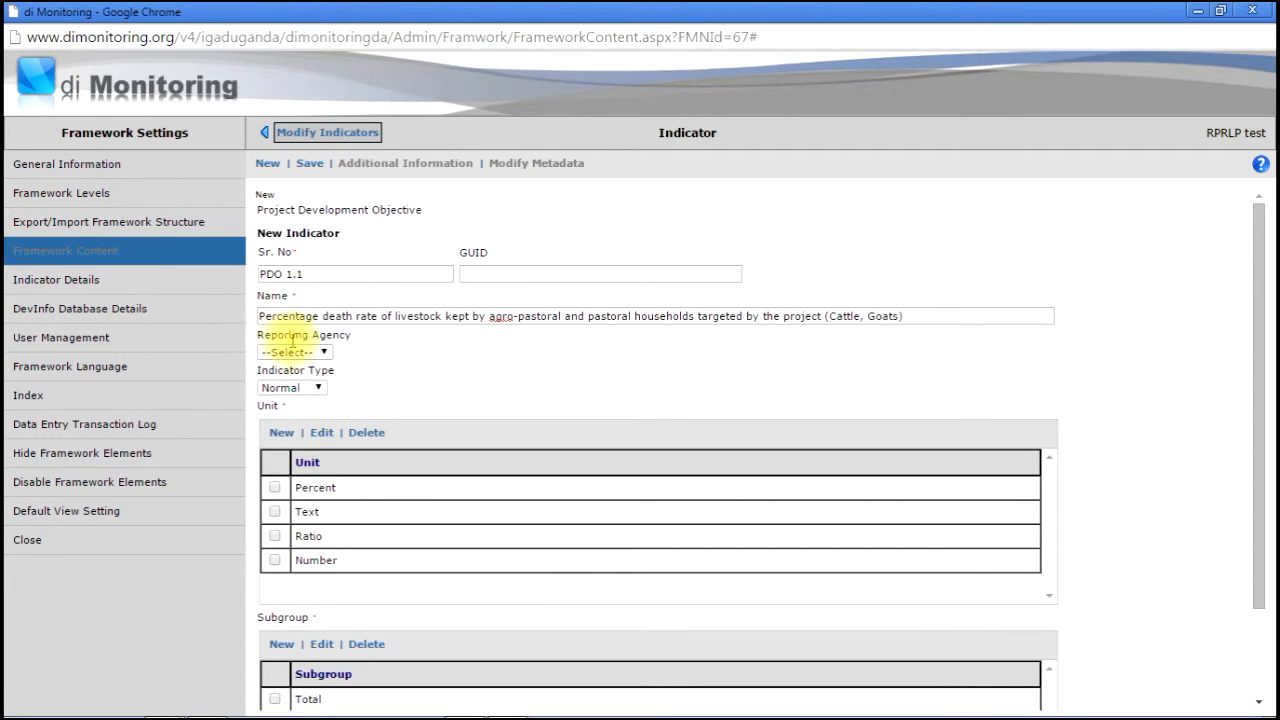
- Tick Percent as the indicator's unit and begin a new subgroup
left_click_drag(1258, 449, 1258, 512)
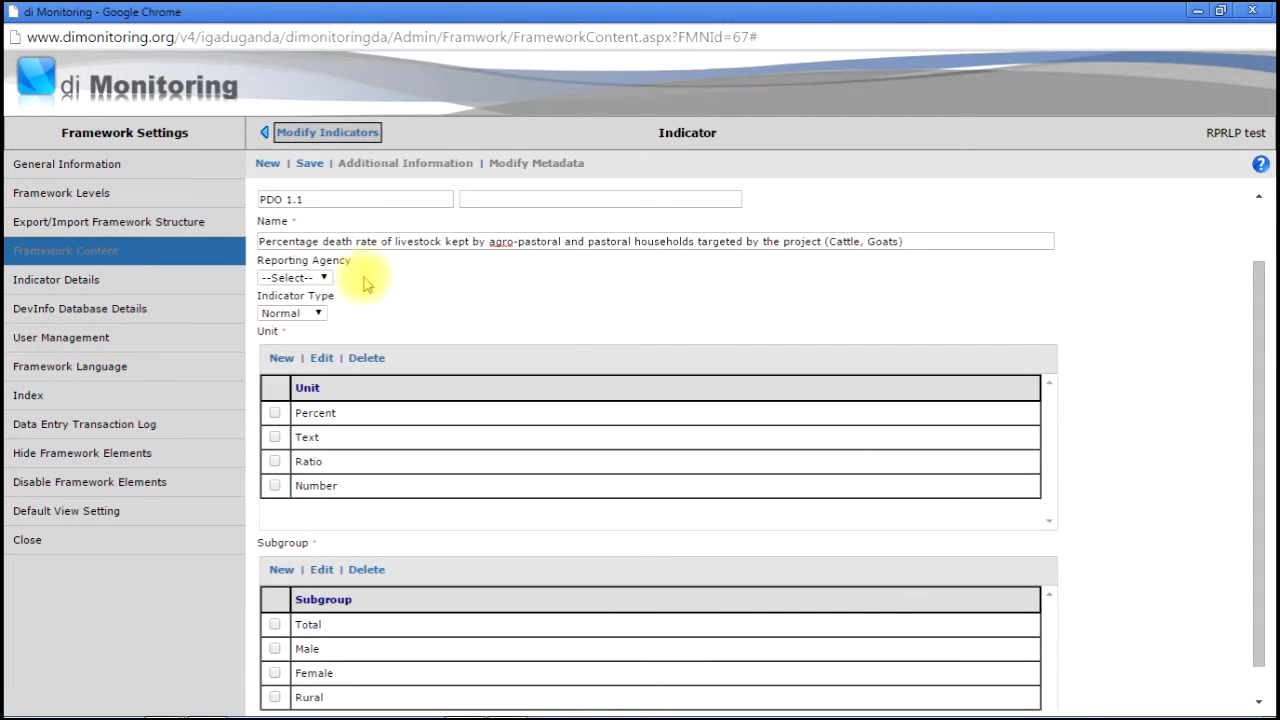
left_click(275, 413)
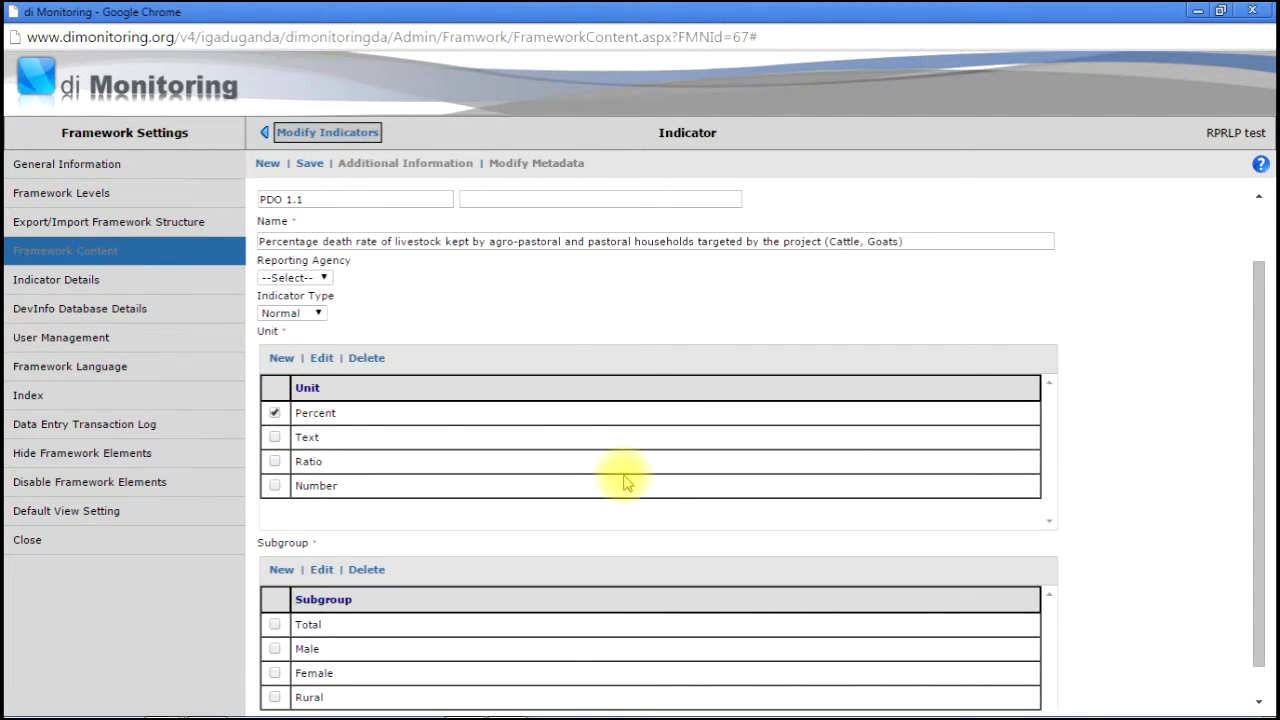
left_click_drag(1261, 576, 1260, 662)
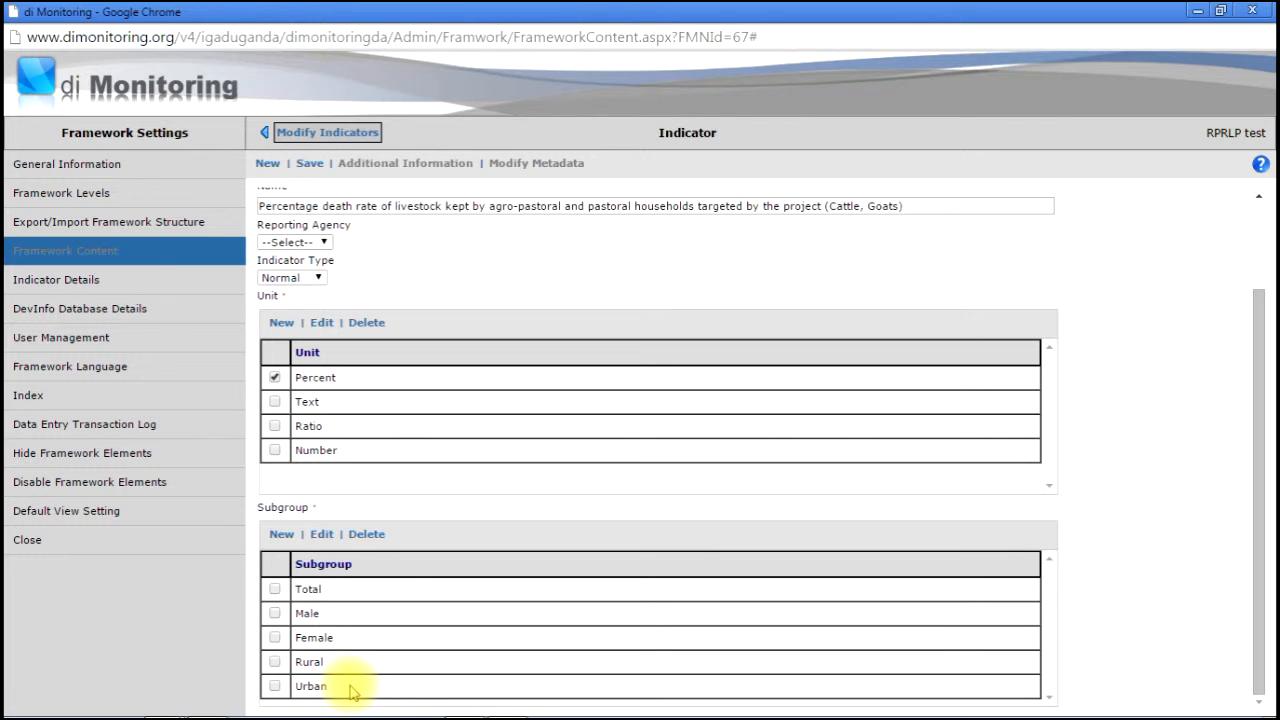
left_click(280, 533)
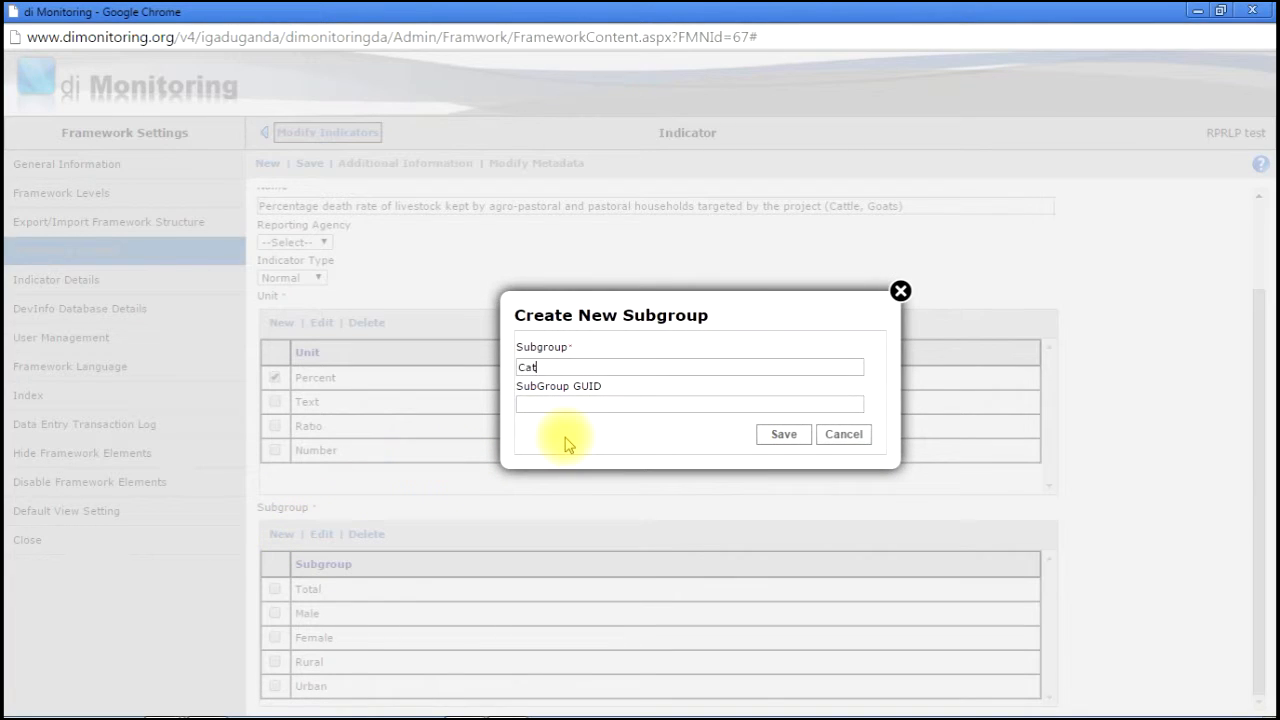
- Save the Cattle subgroup and create a second subgroup named Goats
key("Return")
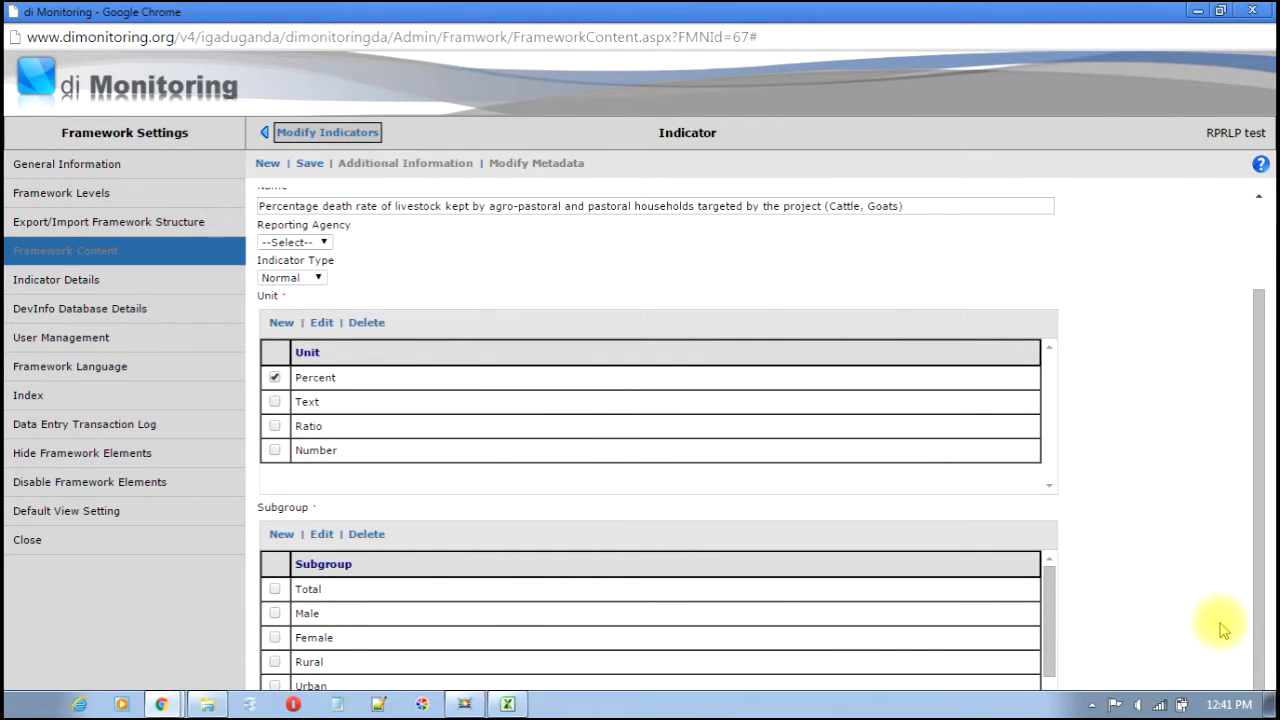
left_click_drag(1047, 588, 1060, 632)
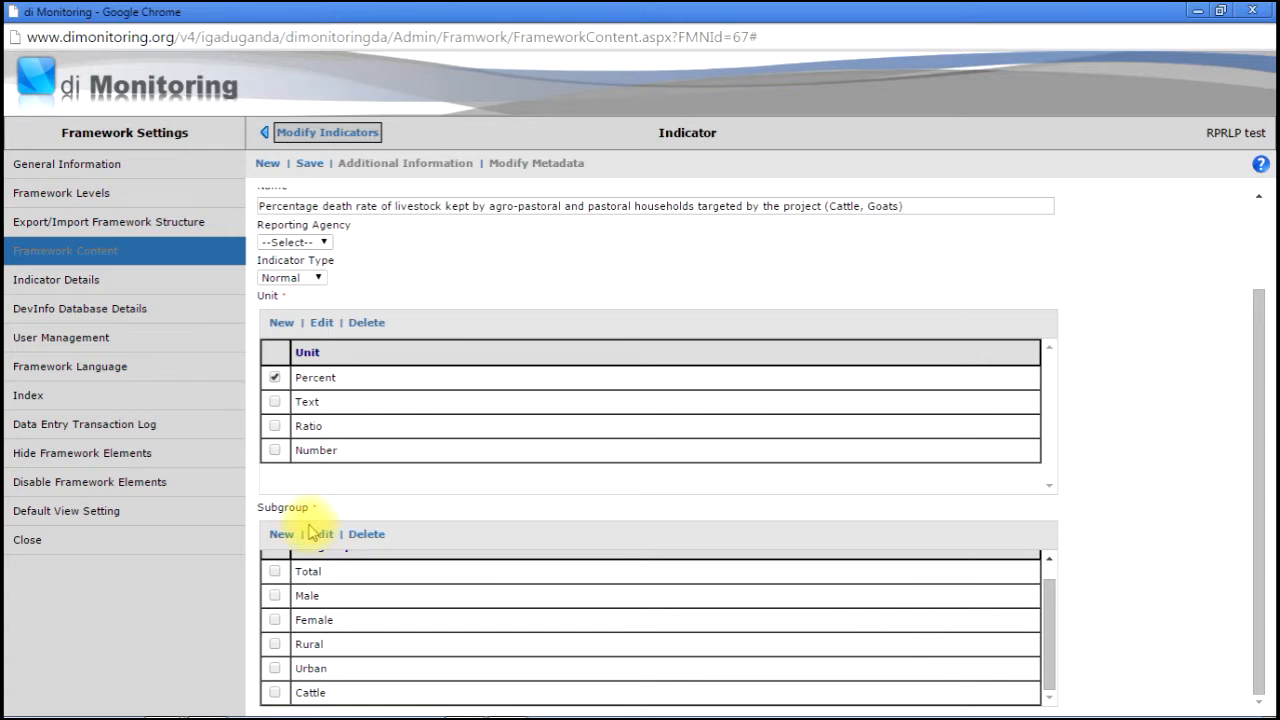
left_click(279, 537)
type("Goats")
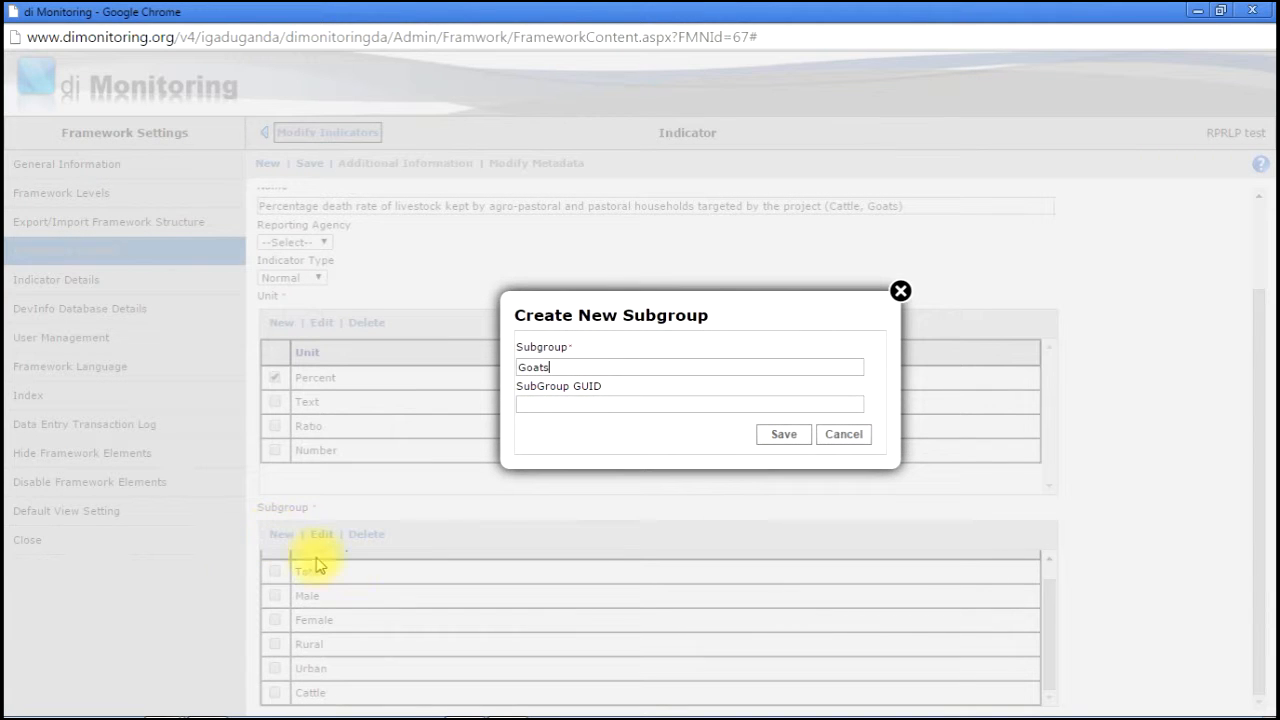
left_click(795, 434)
key("Return")
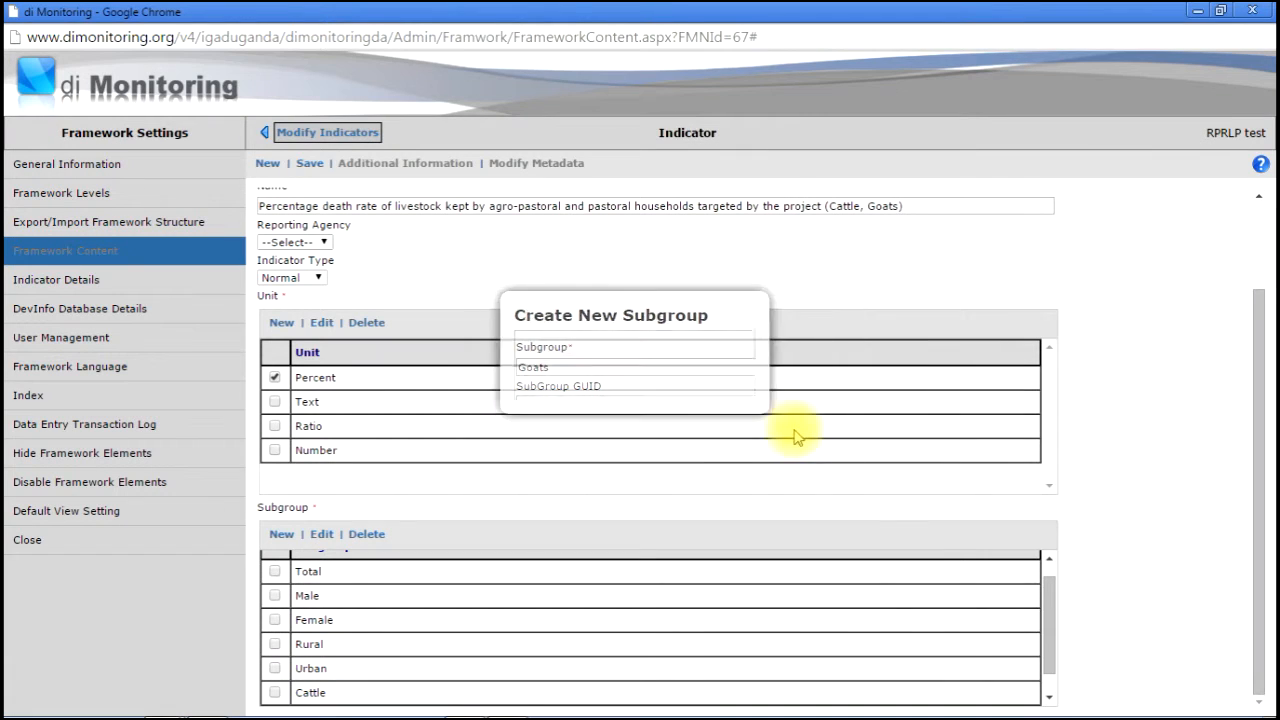
- Tick the Cattle and Goats subgroups for the PDO 1.1 indicator
left_click_drag(1048, 667, 1049, 602)
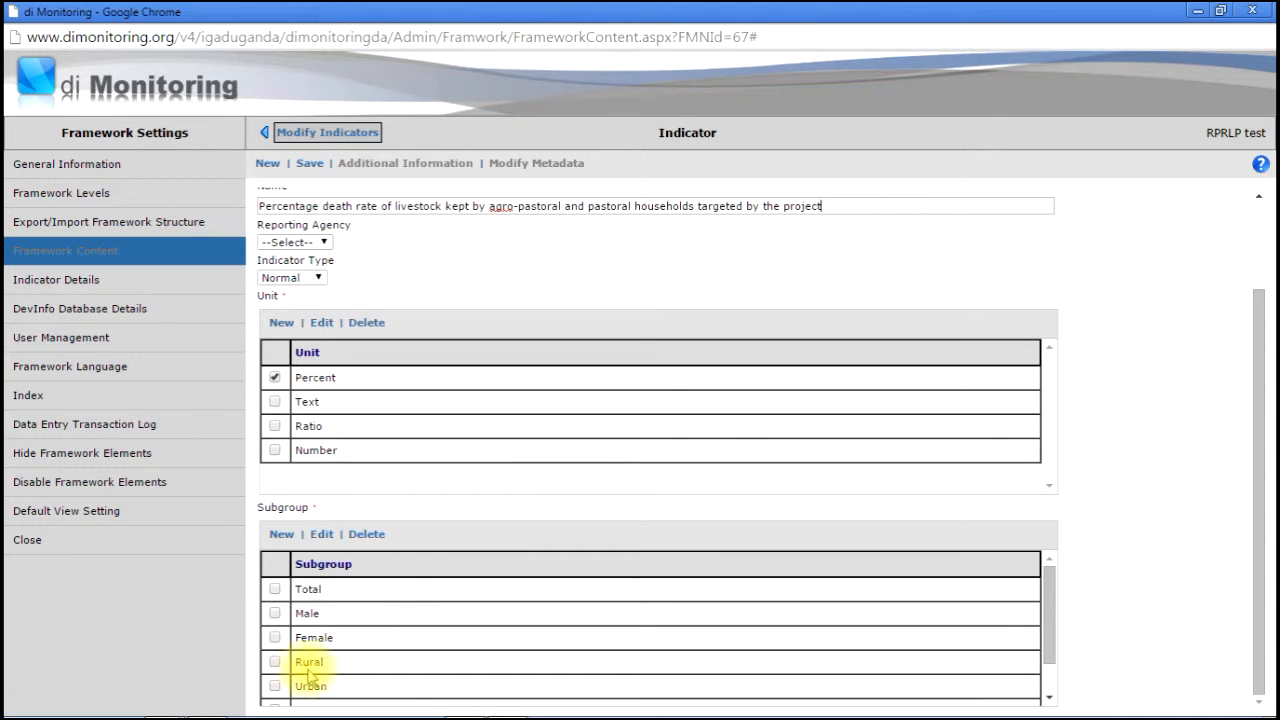
left_click_drag(1050, 630, 1049, 663)
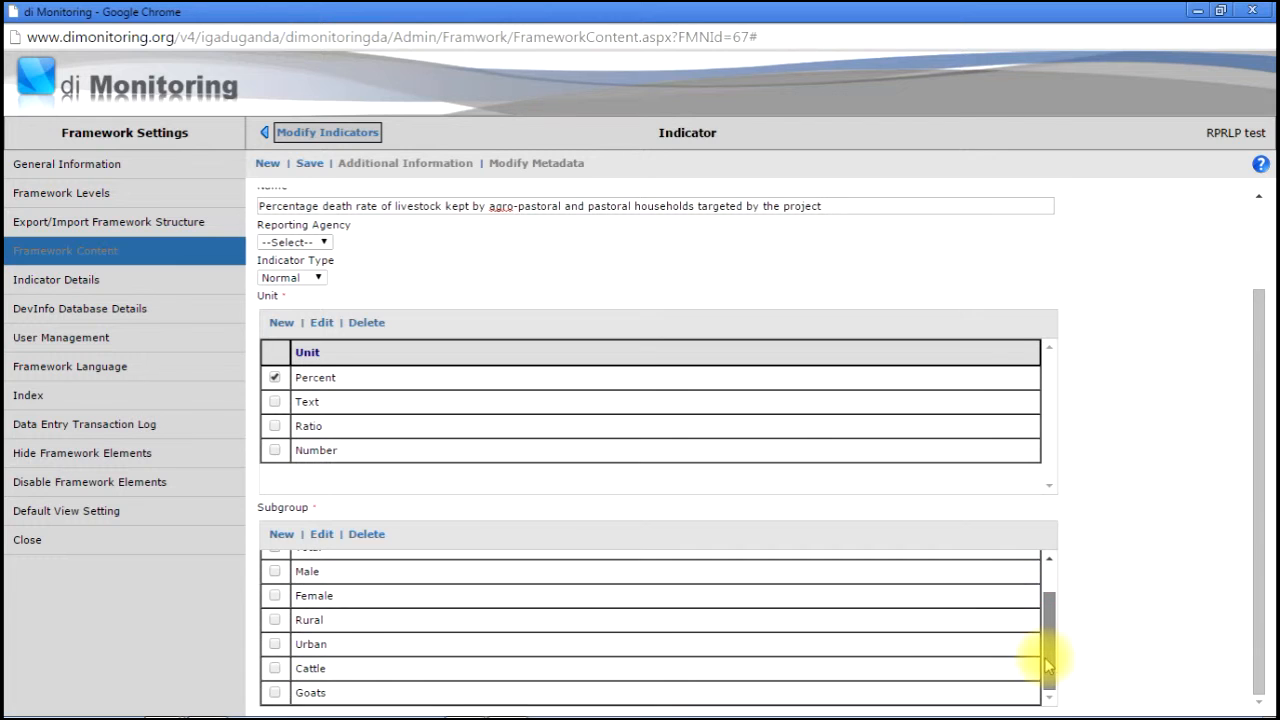
left_click(275, 670)
left_click(275, 692)
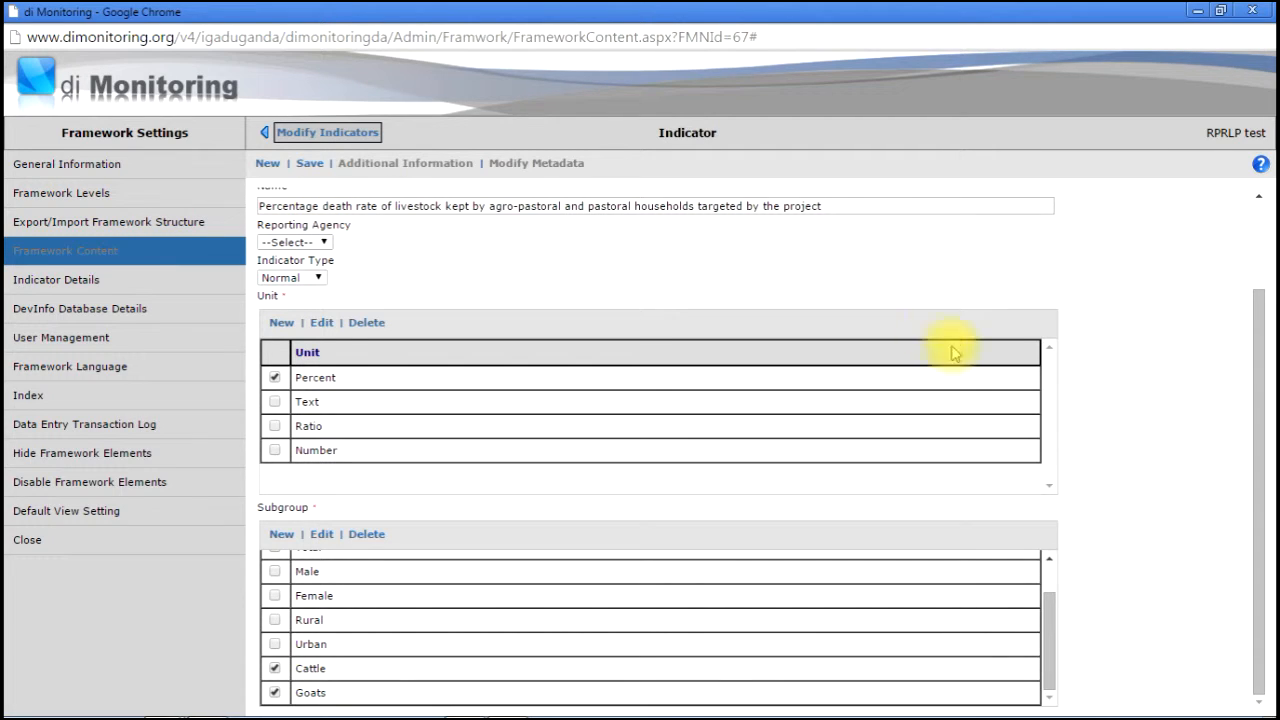
left_click_drag(1255, 515, 1249, 471)
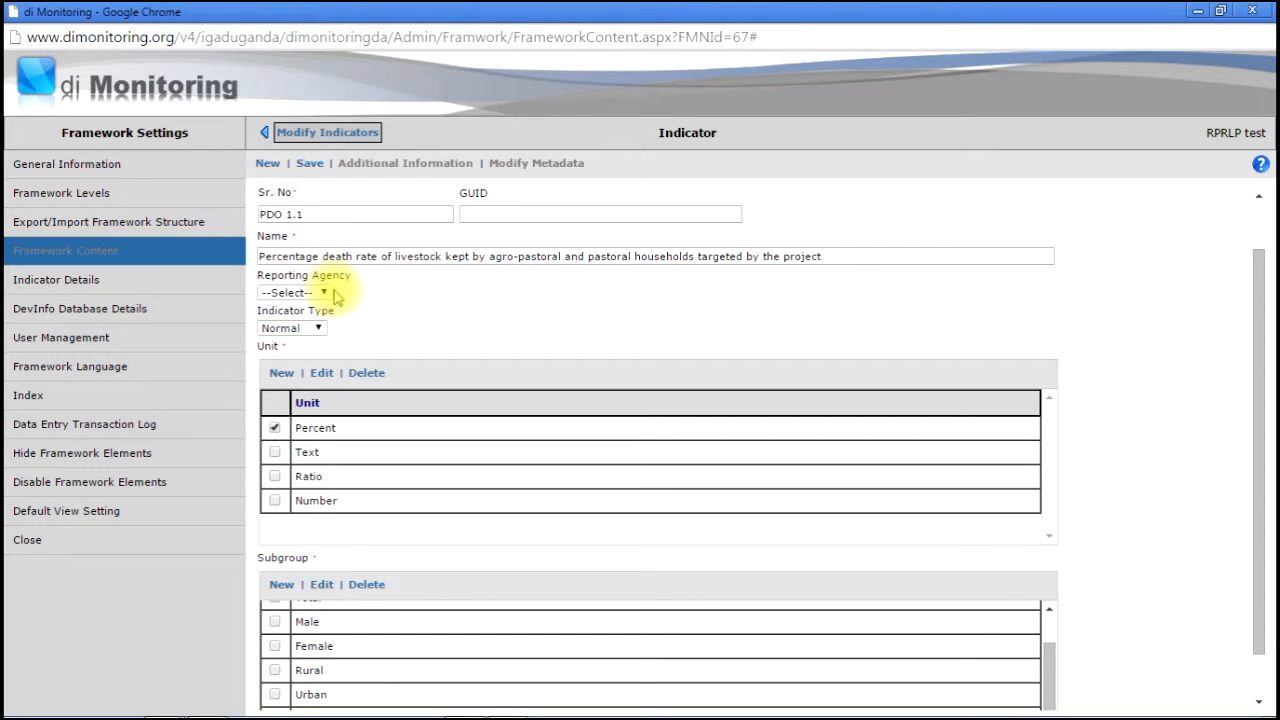
- Create MoA as a new reporting agency for PDO 1.1 and save it
left_click(322, 292)
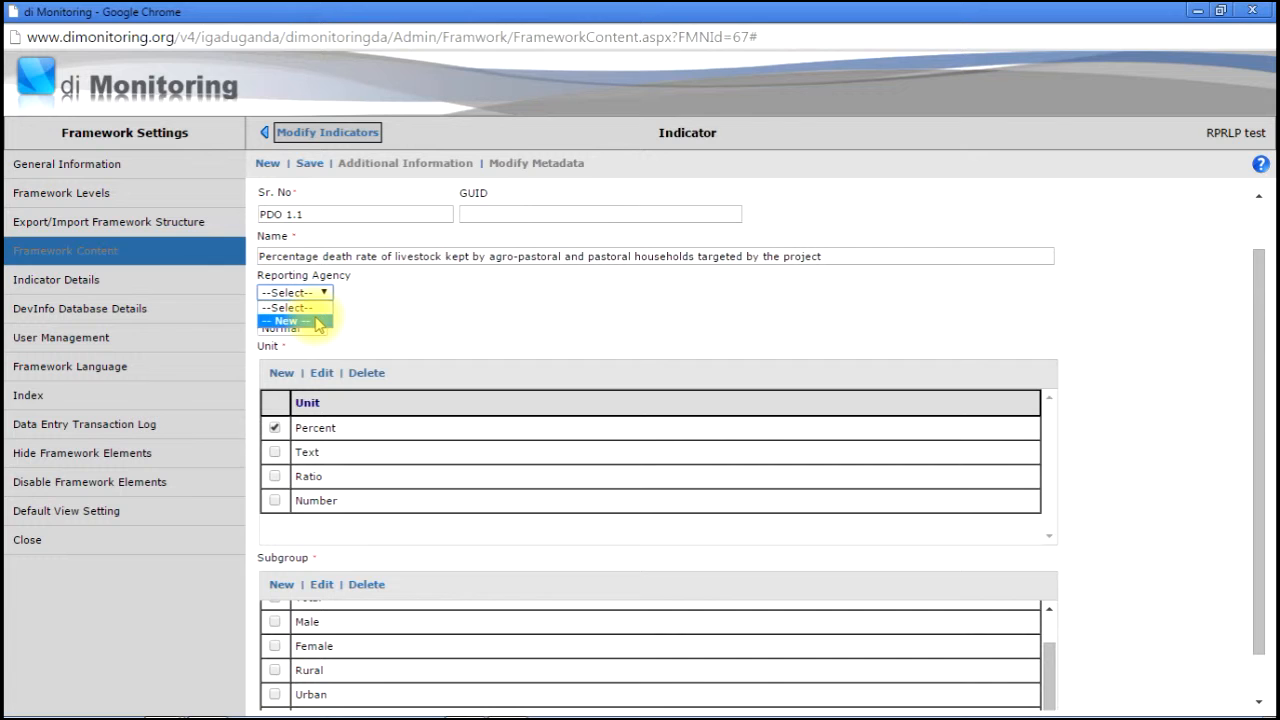
left_click(318, 322)
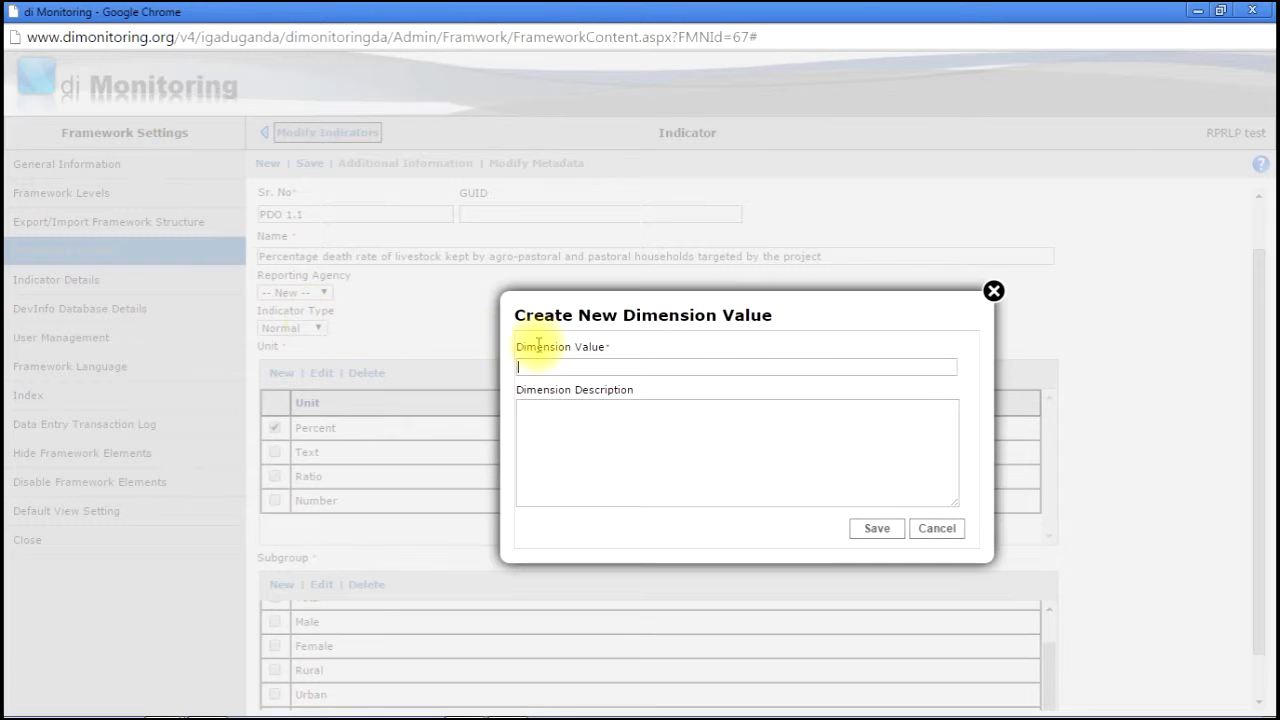
type("MoA")
left_click(885, 528)
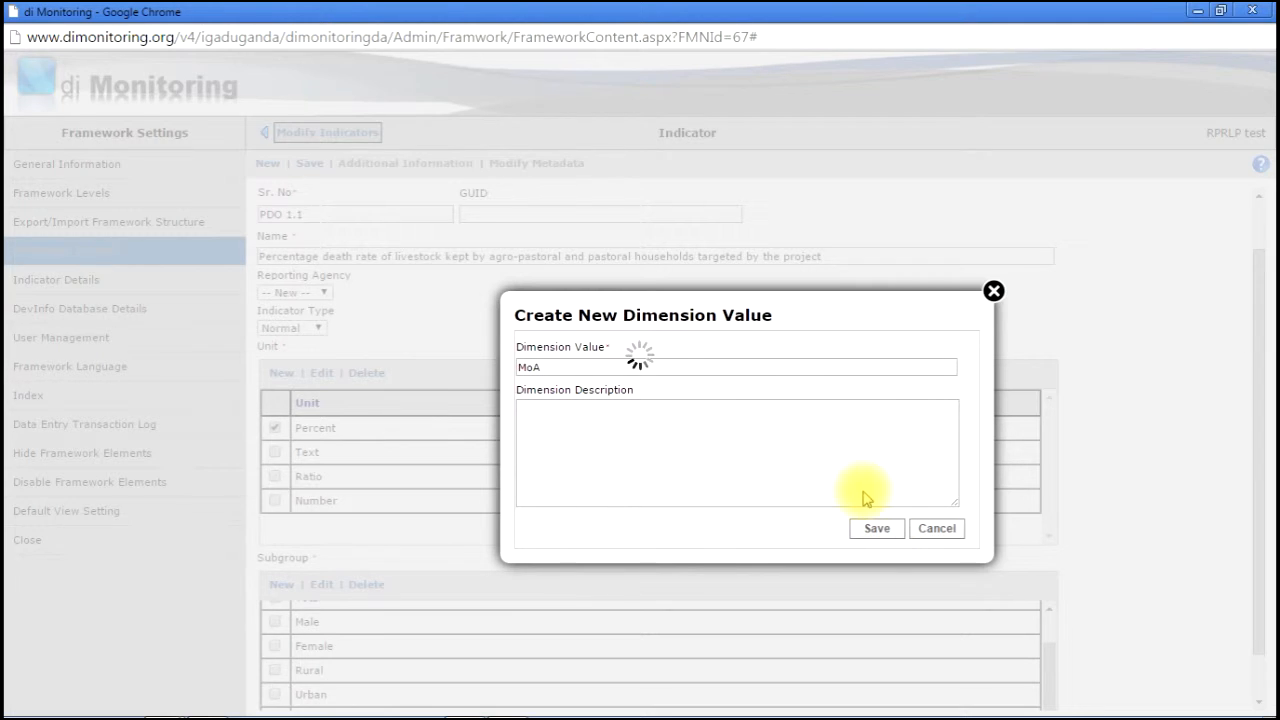
left_click(749, 180)
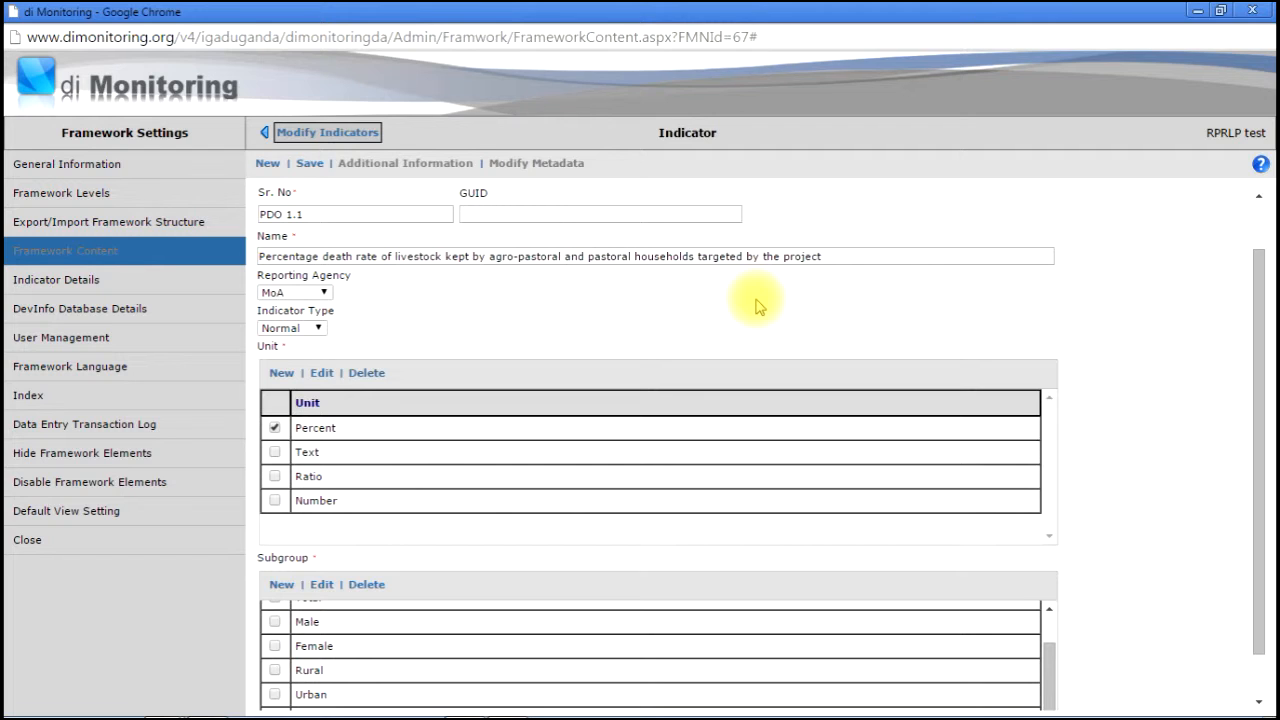
- Review PDO 1.1's Percent–Cattle and Percent–Goats combinations, then return to the framework content
left_click(298, 133)
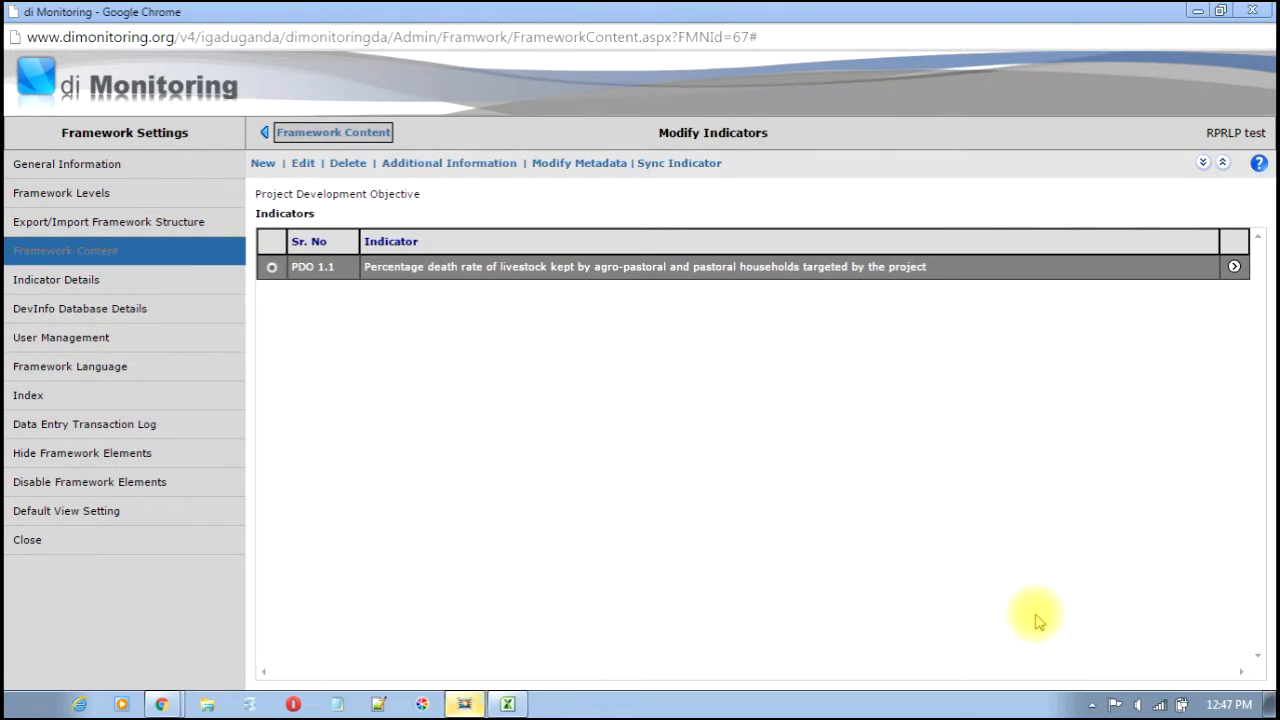
left_click(1236, 271)
left_click(1236, 271)
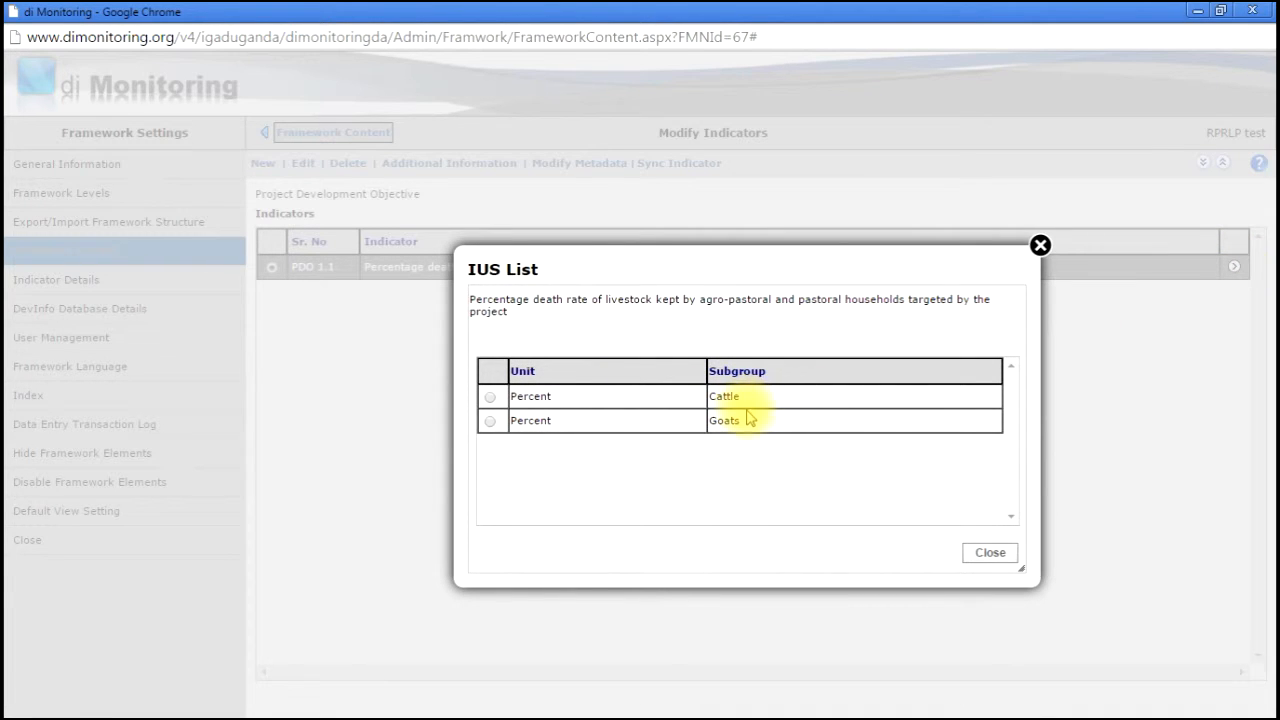
left_click(1040, 245)
left_click(340, 133)
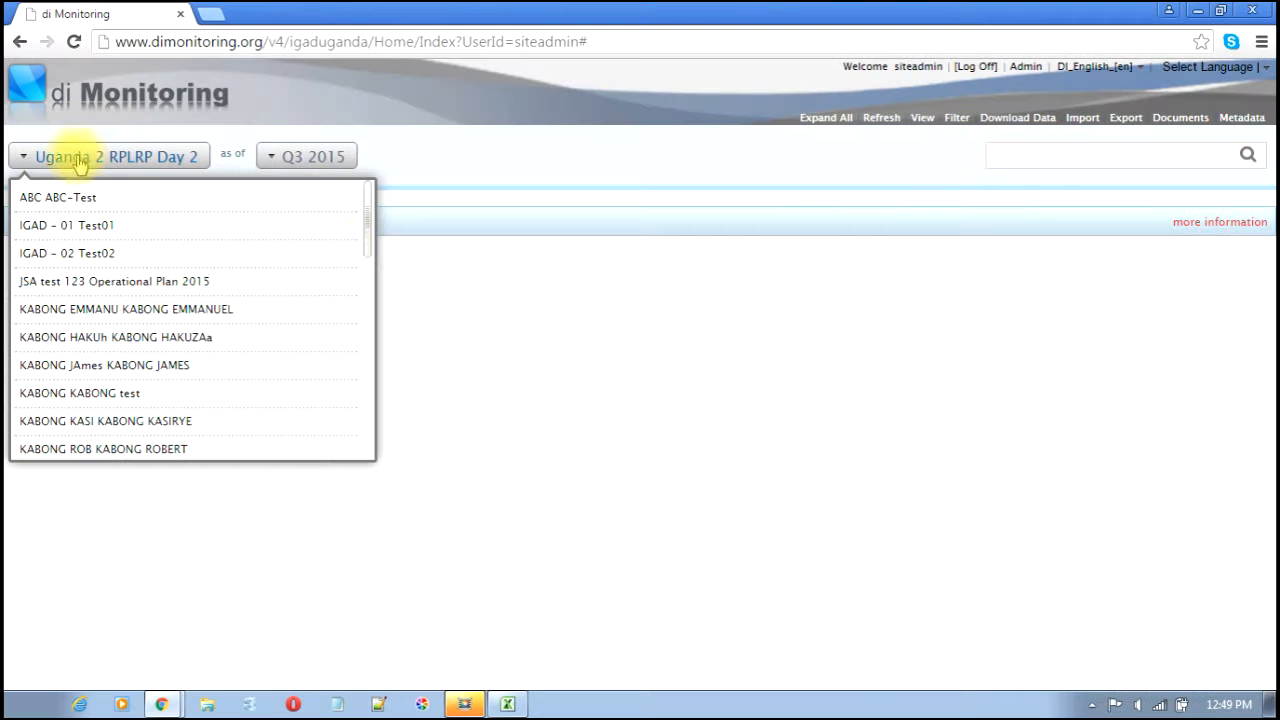
- Open Uganda s RPRLP test and expand Project Development Objective, Component 1, Sub component 1.1 and Results 1.1.1
left_click_drag(371, 251, 366, 405)
left_click(62, 292)
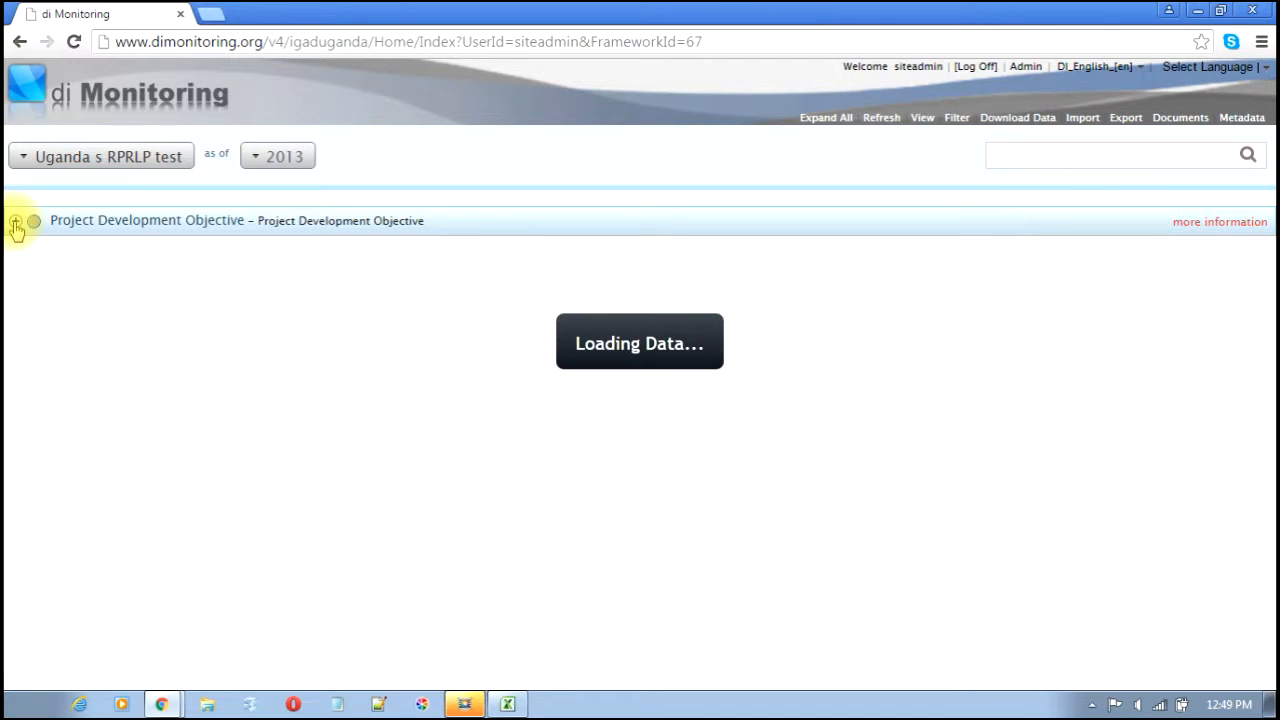
left_click(16, 226)
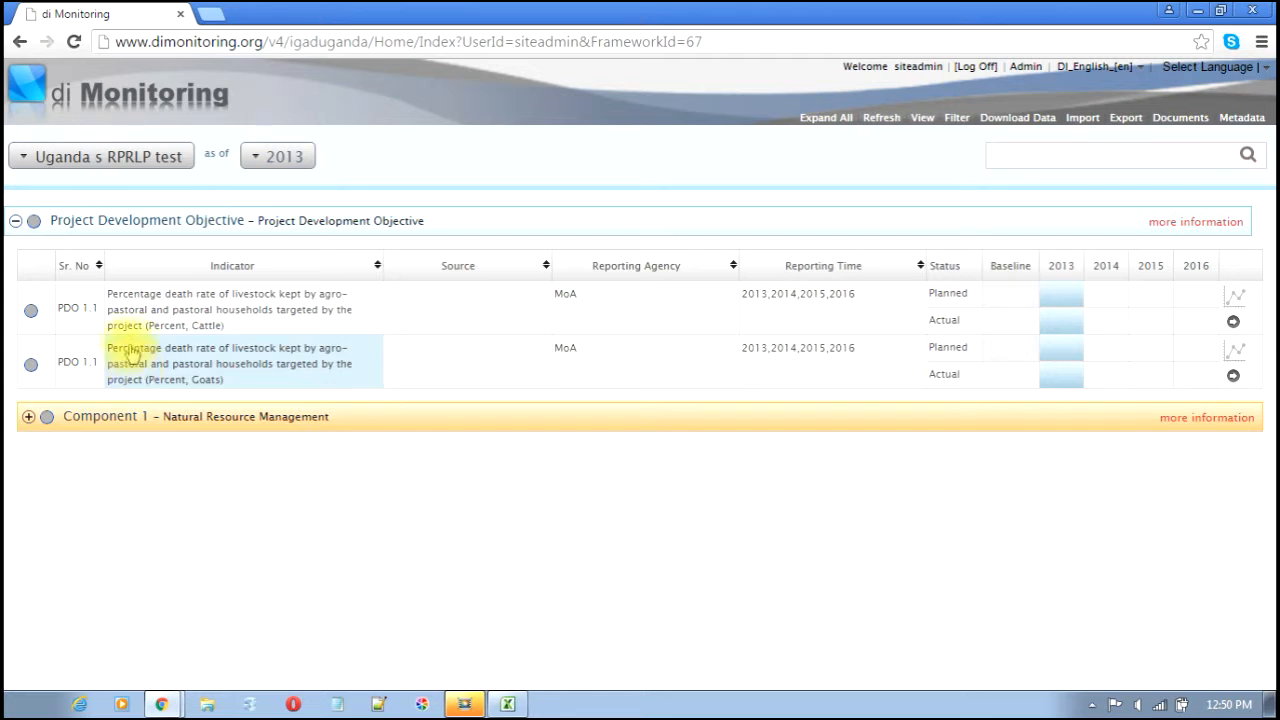
left_click(28, 418)
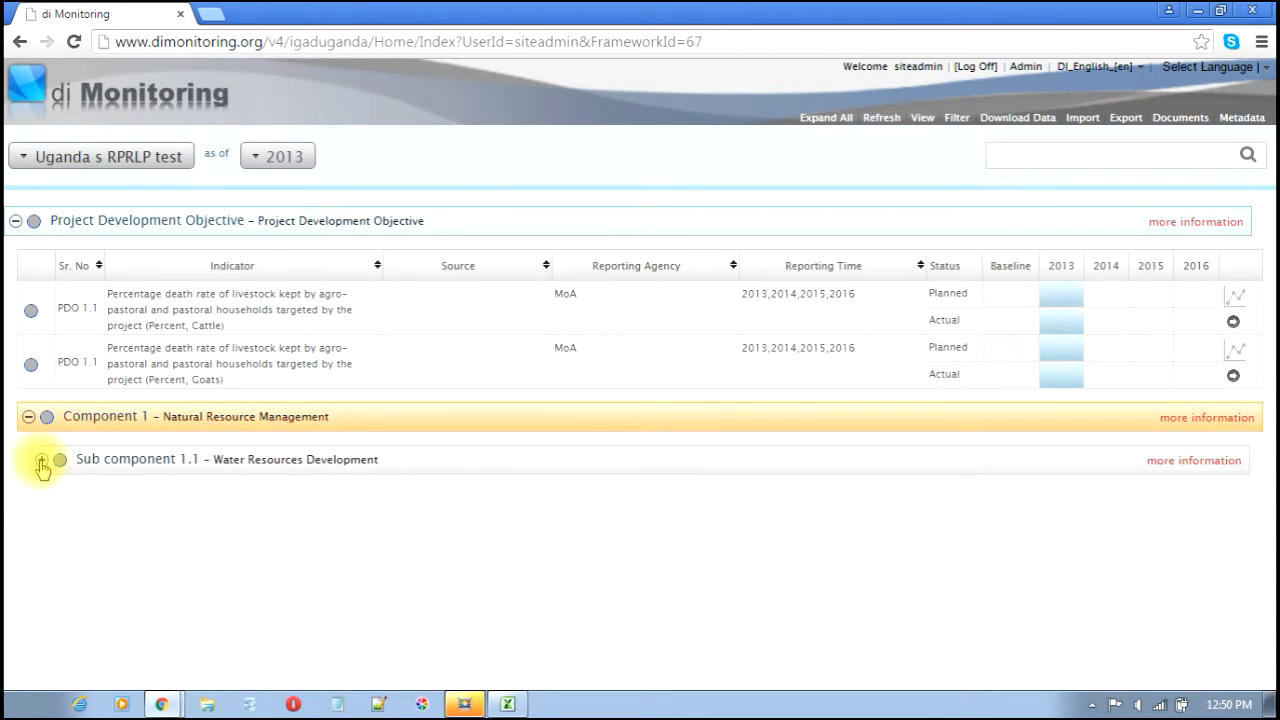
left_click(41, 462)
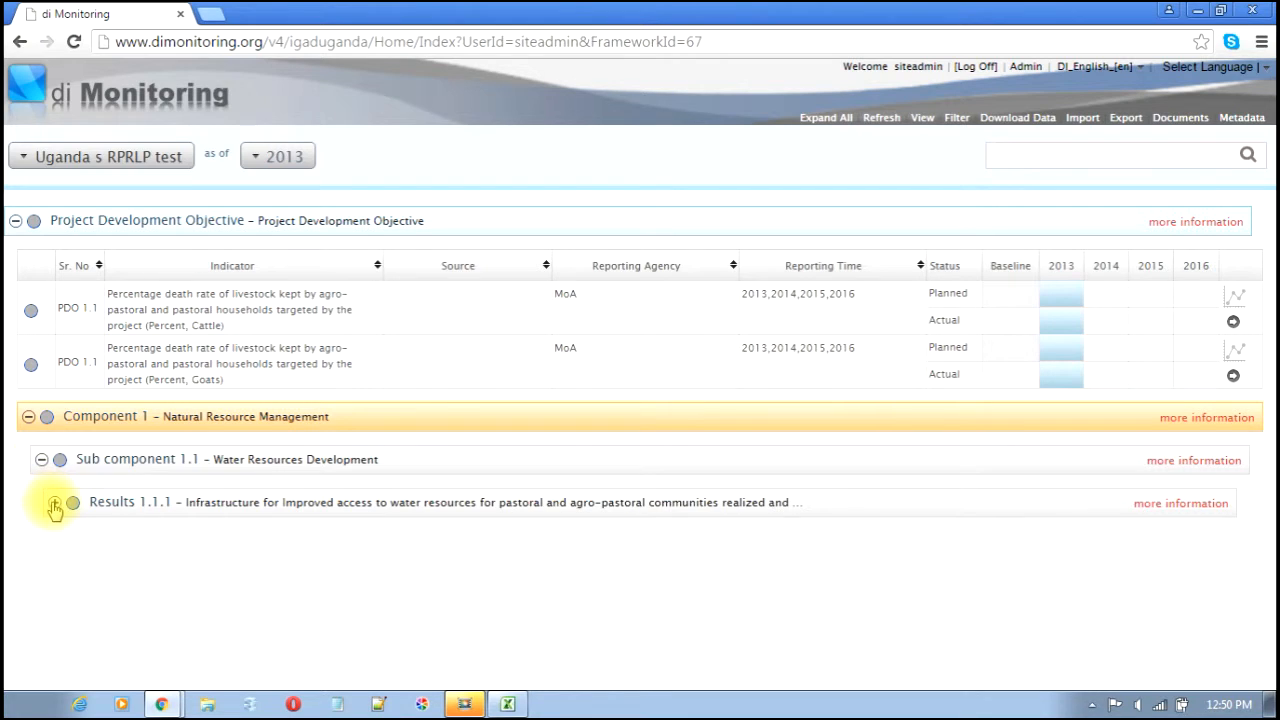
left_click(54, 503)
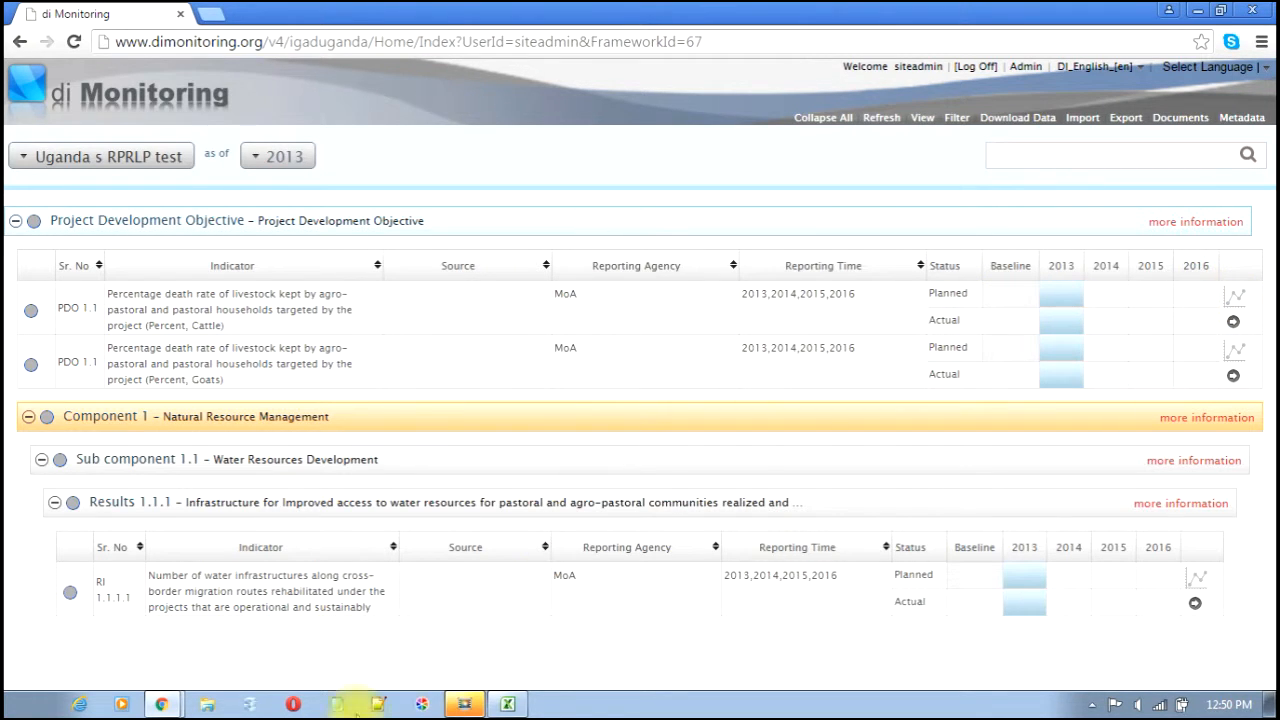
left_click(169, 668)
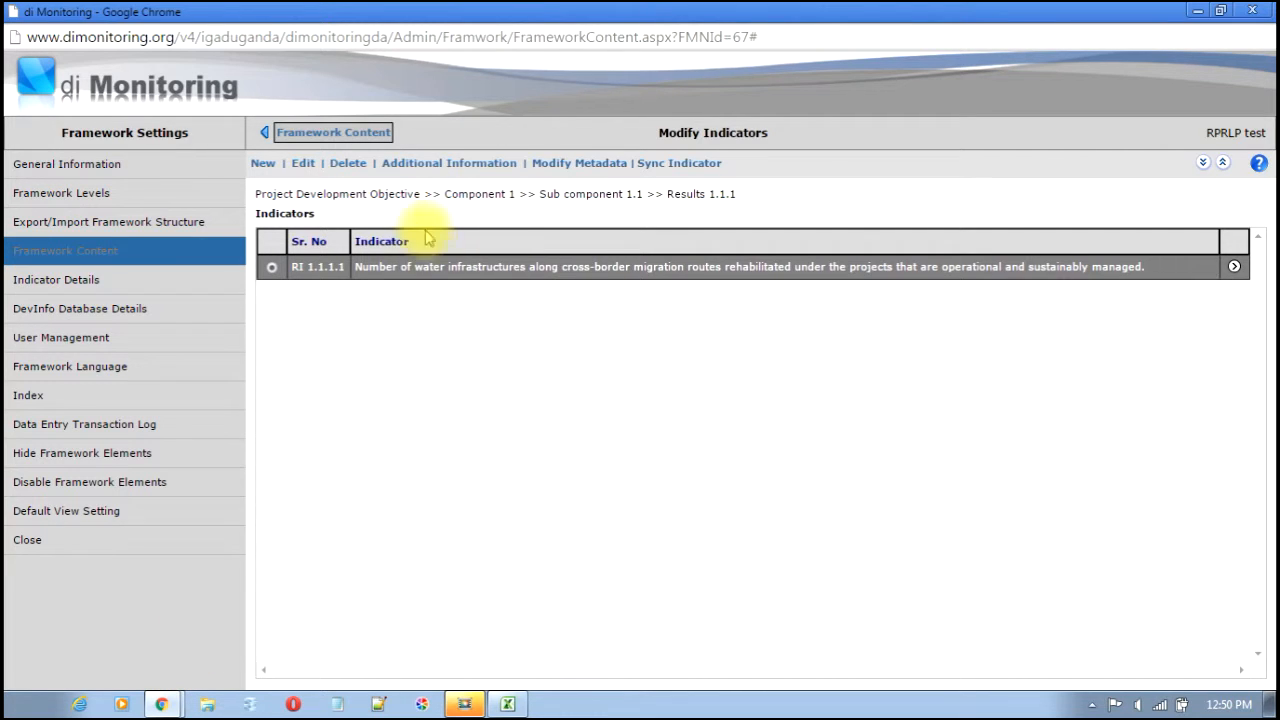
- Enter a baseline of 5 for the Results 1.1.1 water infrastructure indicator
left_click(316, 136)
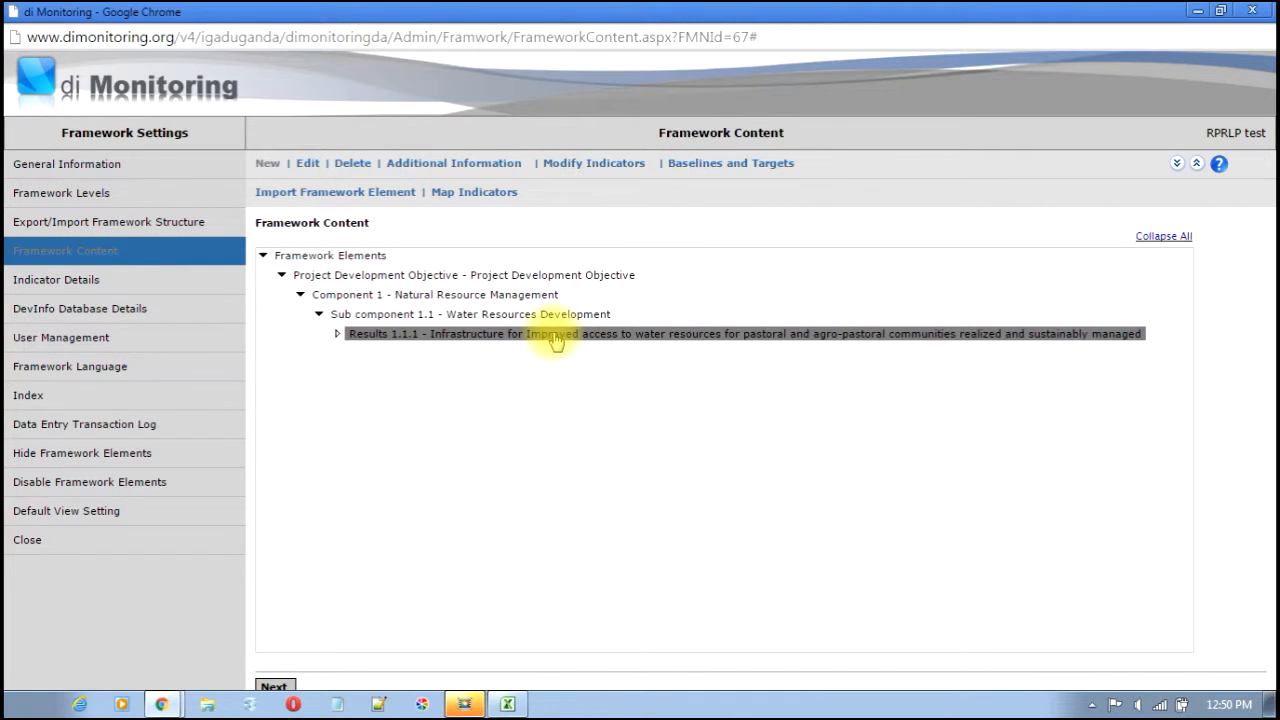
left_click(703, 165)
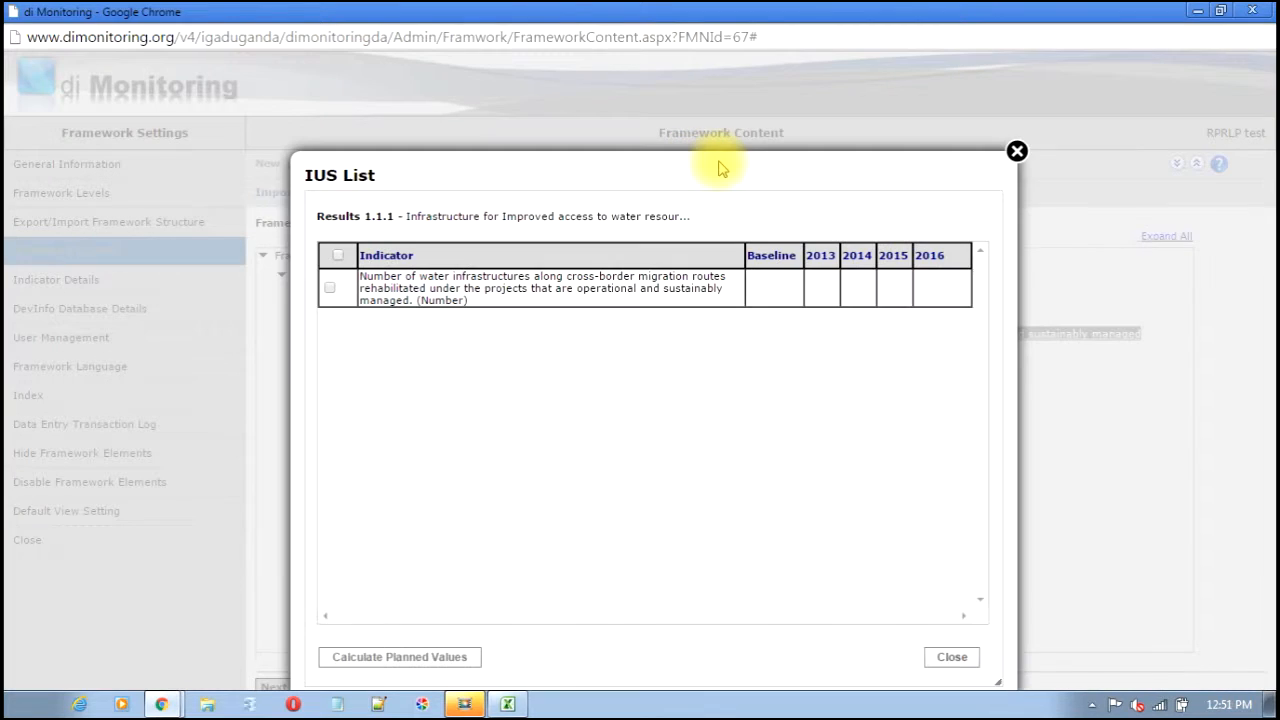
left_click(777, 298)
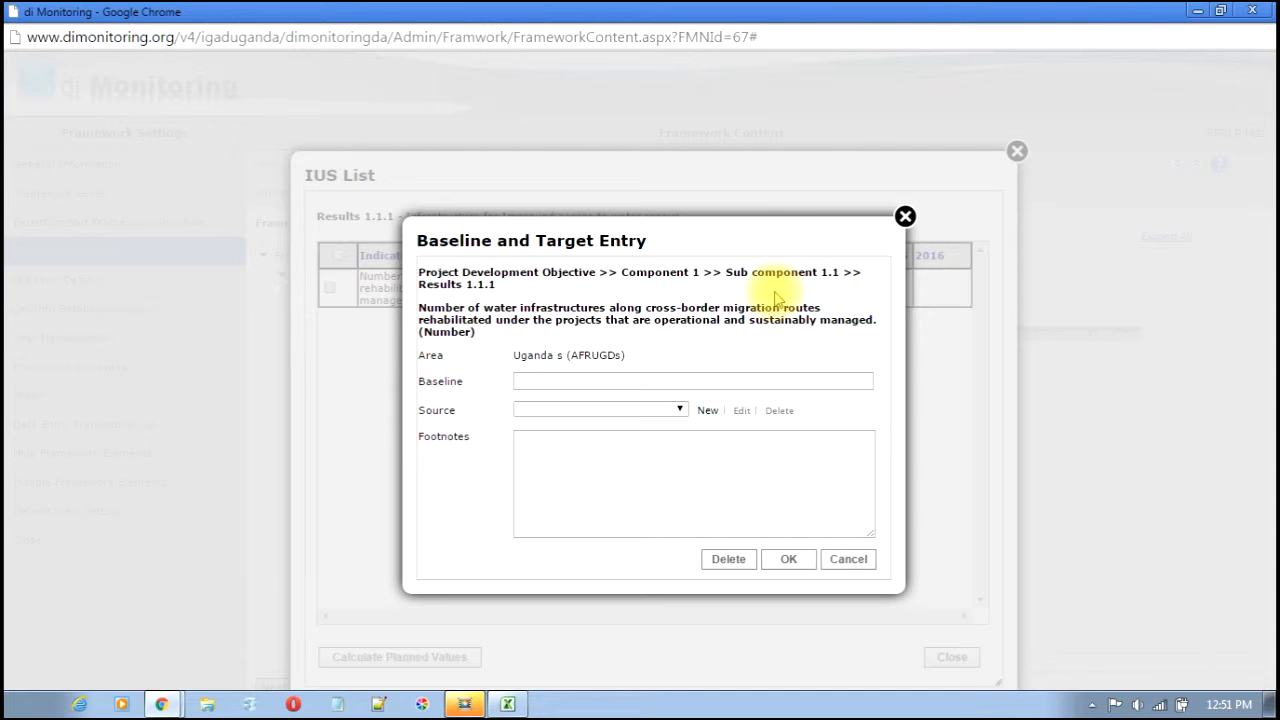
left_click(767, 381)
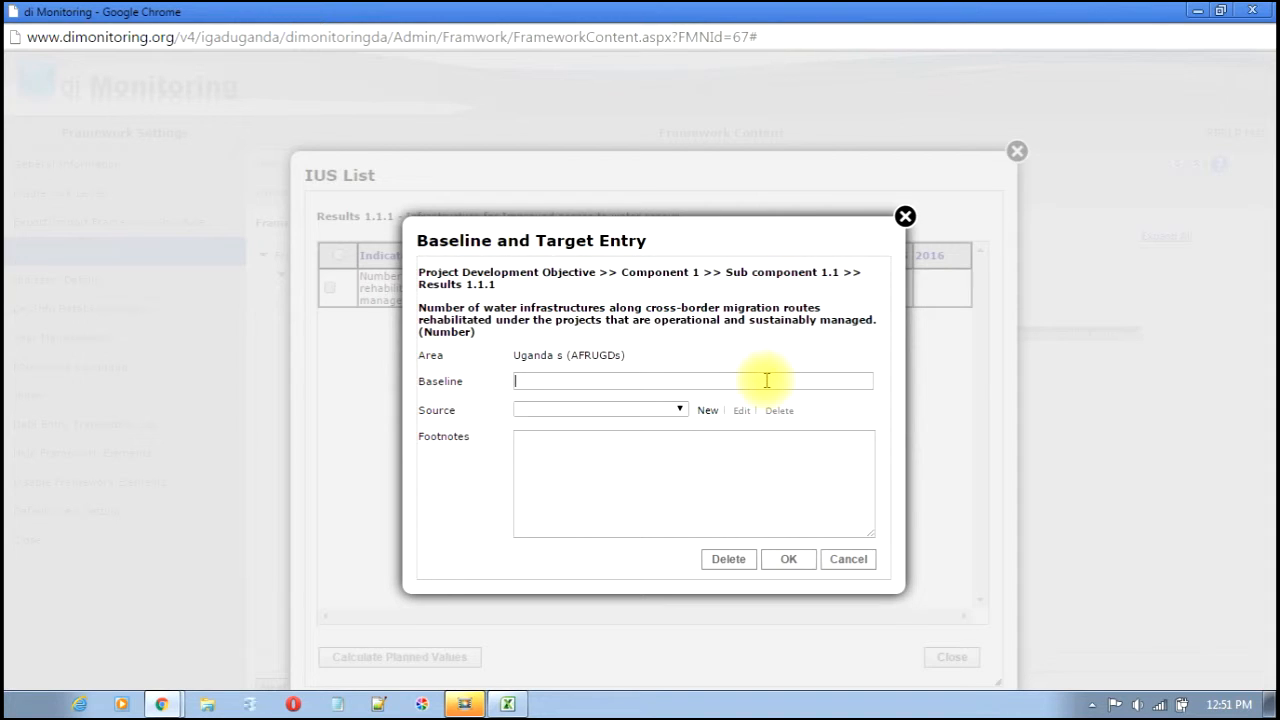
type("5")
- Start a new data source and add IGAD as its publisher
left_click(679, 409)
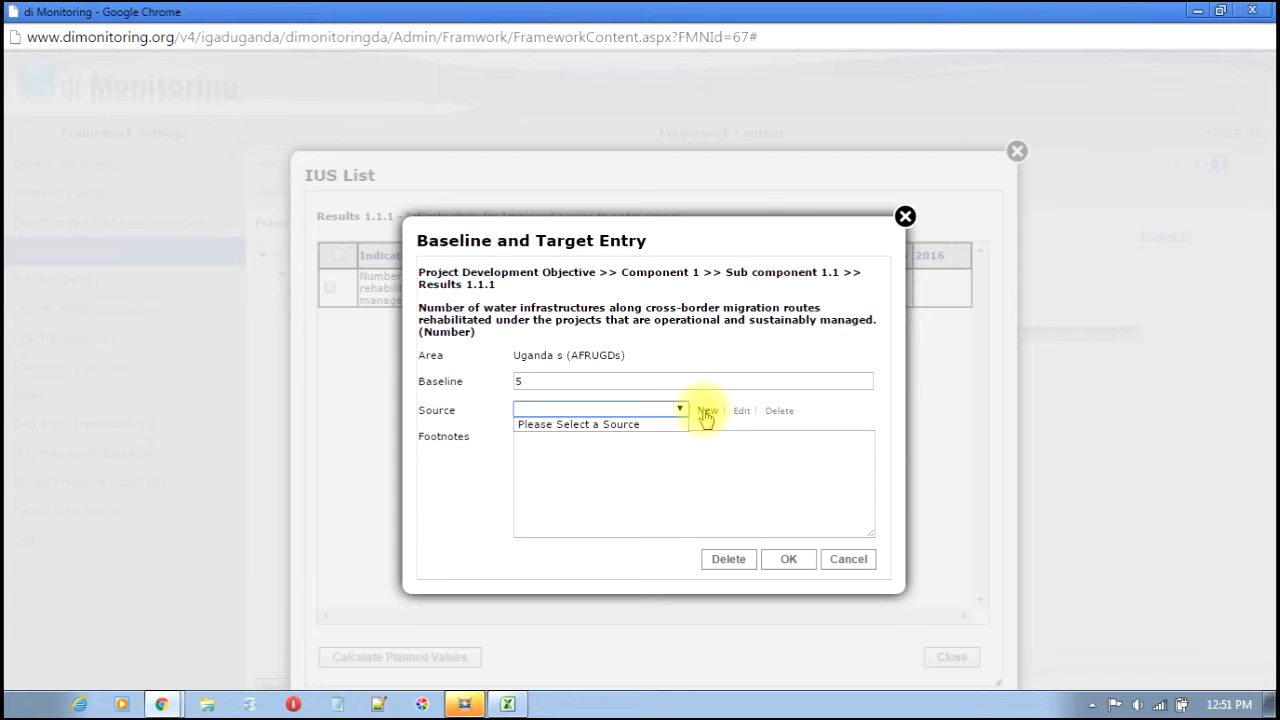
left_click(706, 412)
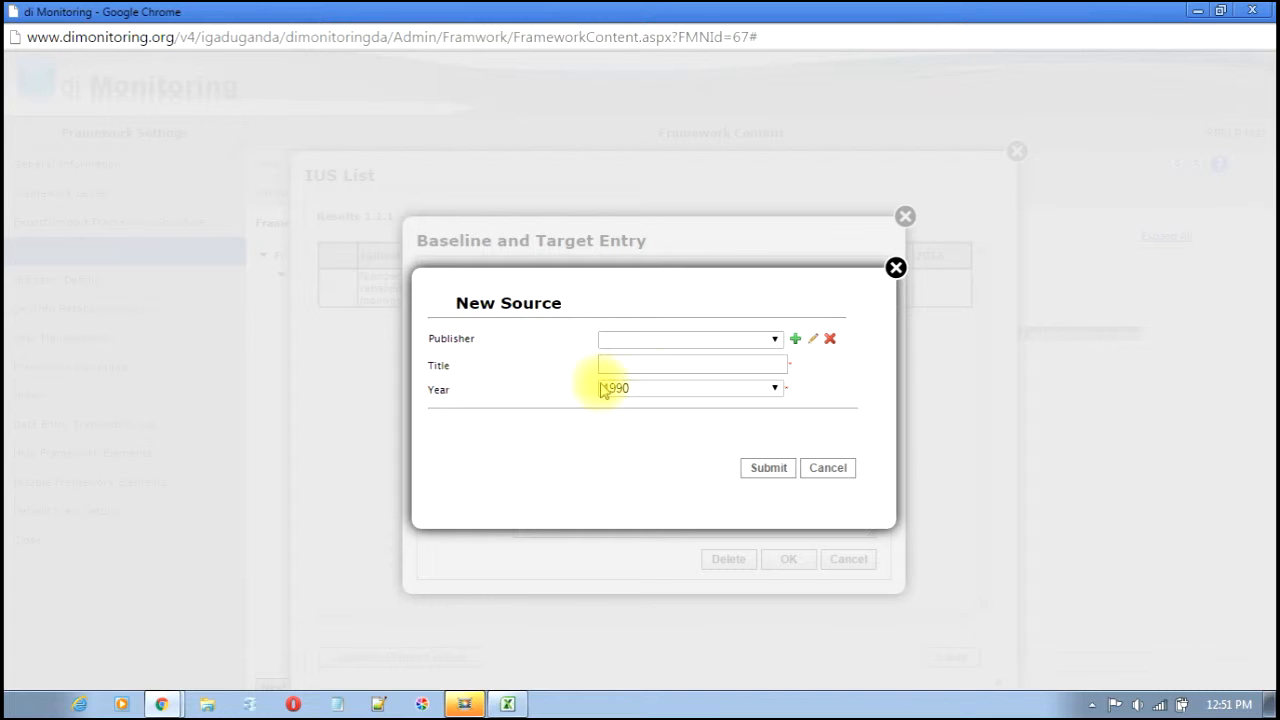
left_click(795, 343)
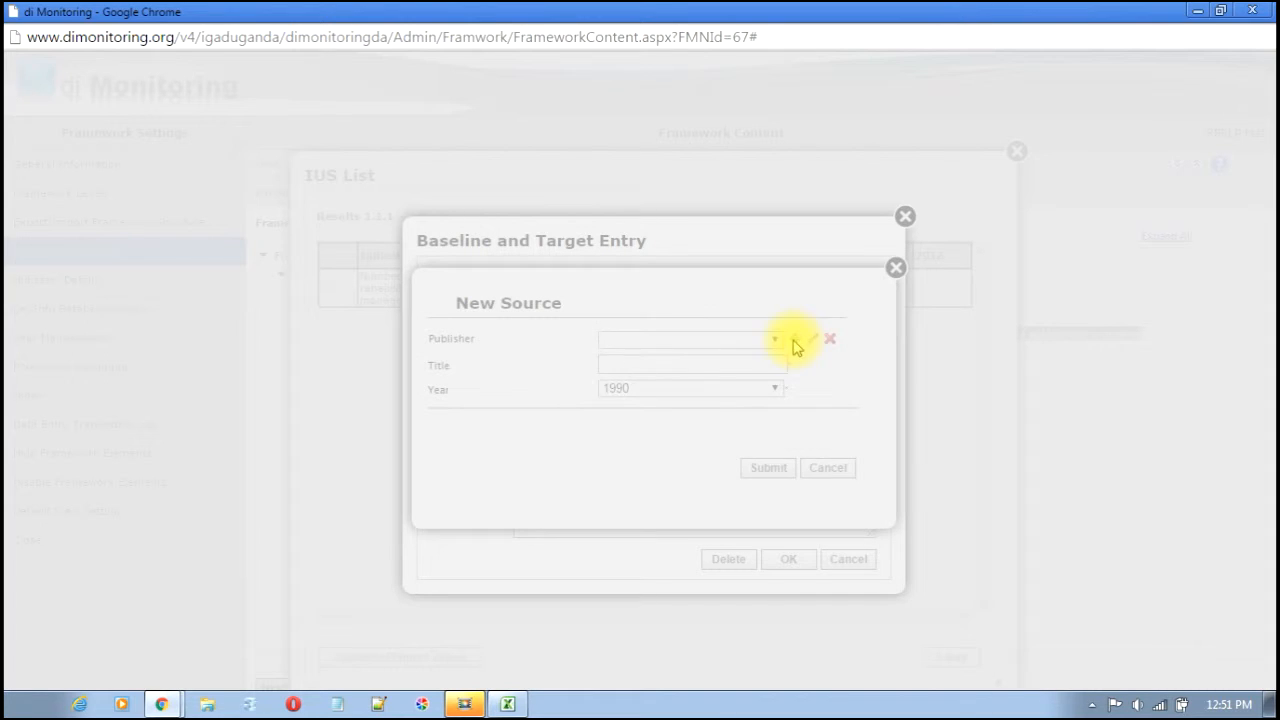
left_click(646, 431)
type("IGAD")
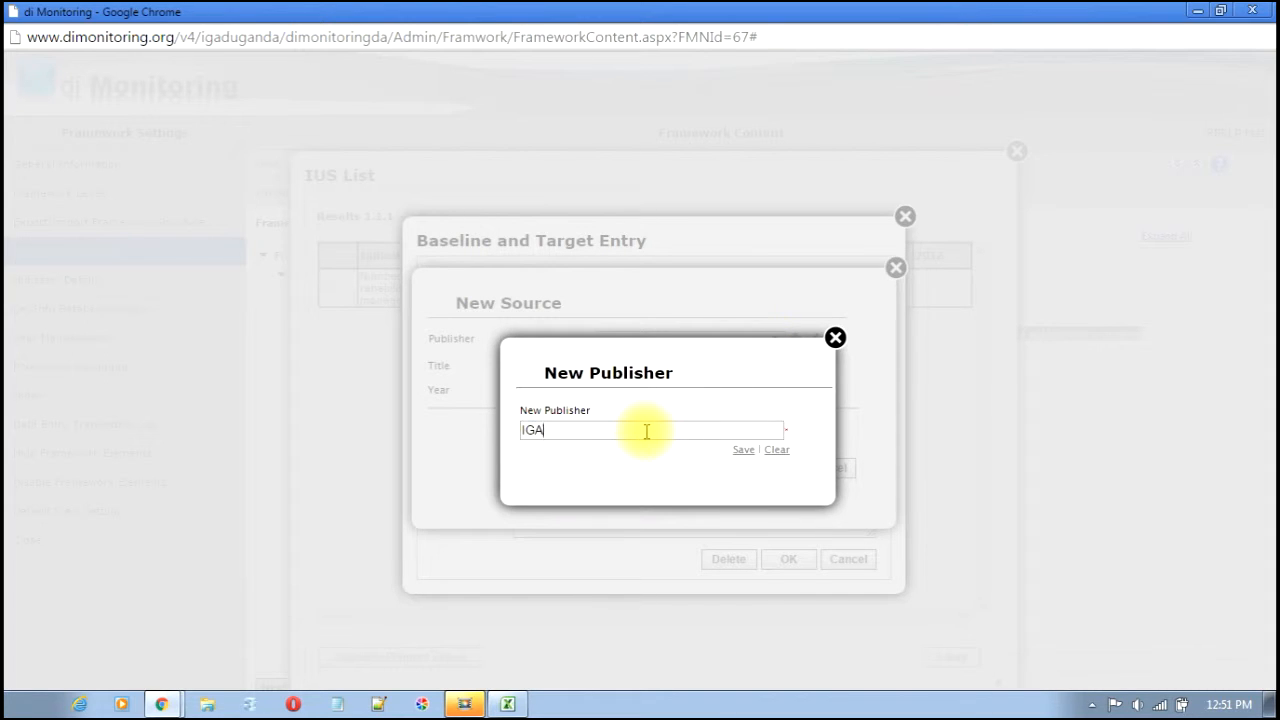
left_click(743, 450)
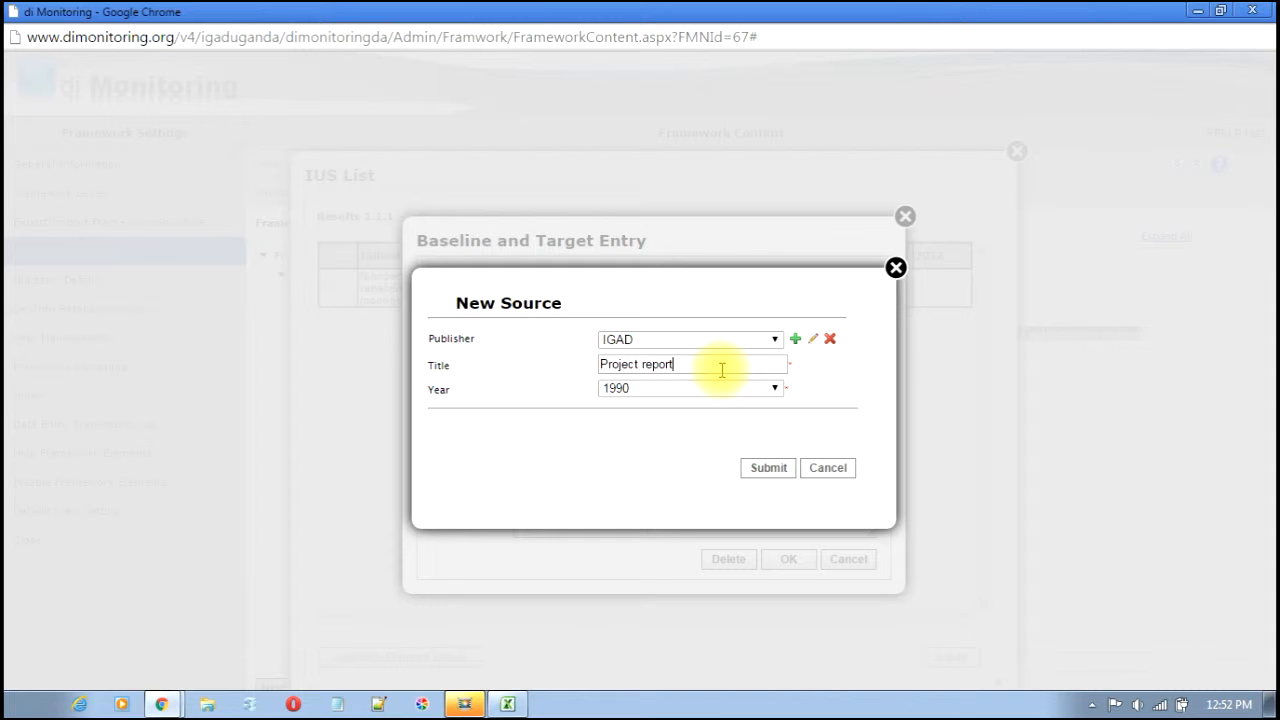
- Set source year 2013, submit IGAD_Project report_2013, and save the baseline
left_click(724, 390)
left_click_drag(773, 487, 777, 586)
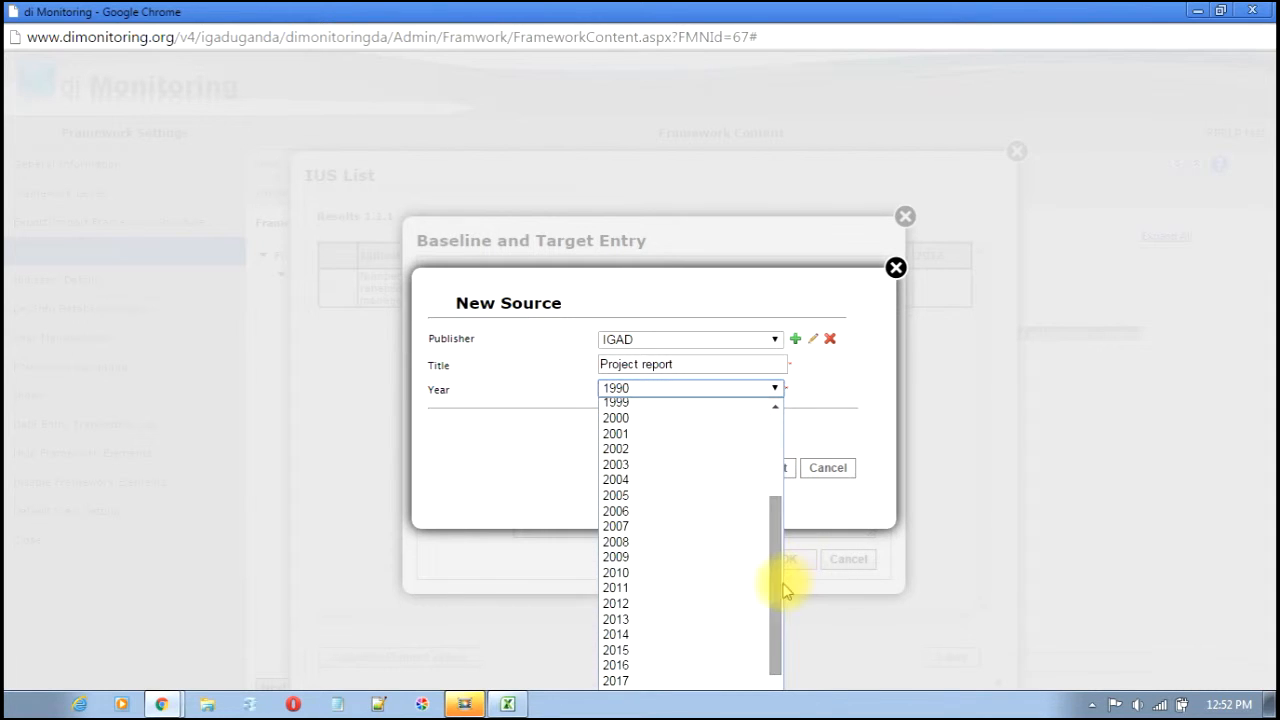
left_click(660, 619)
left_click(770, 472)
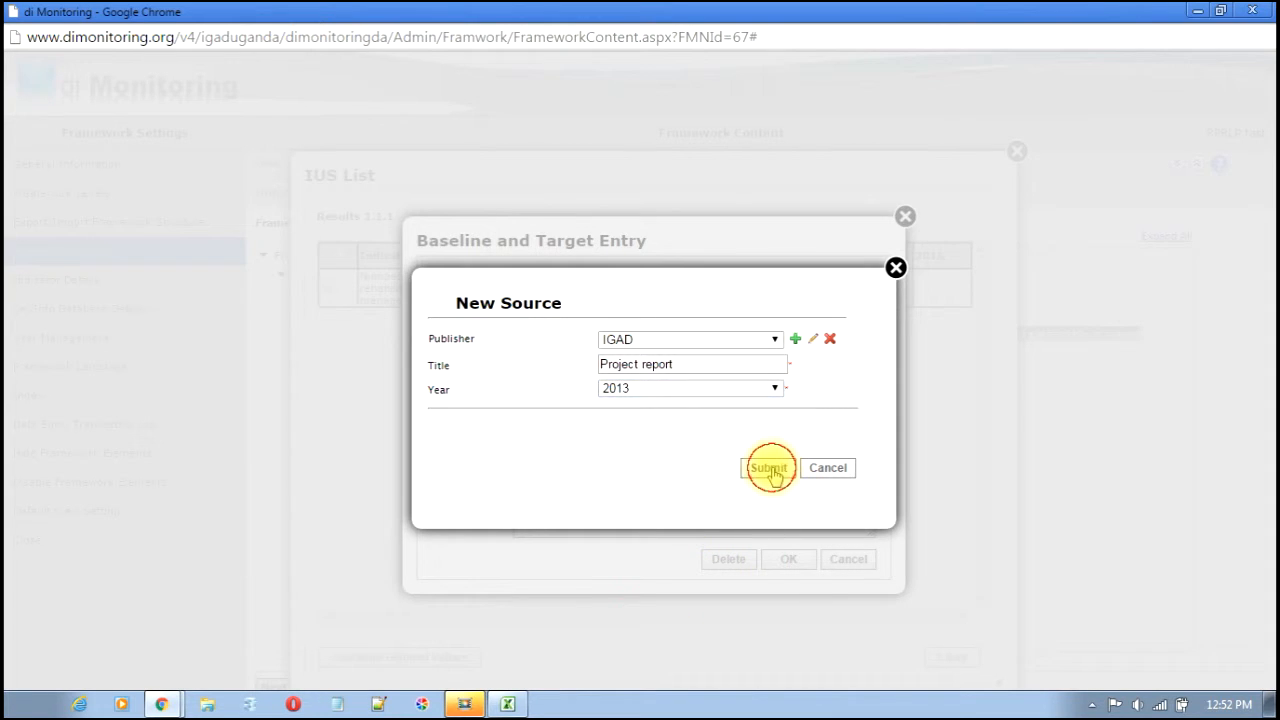
left_click(791, 565)
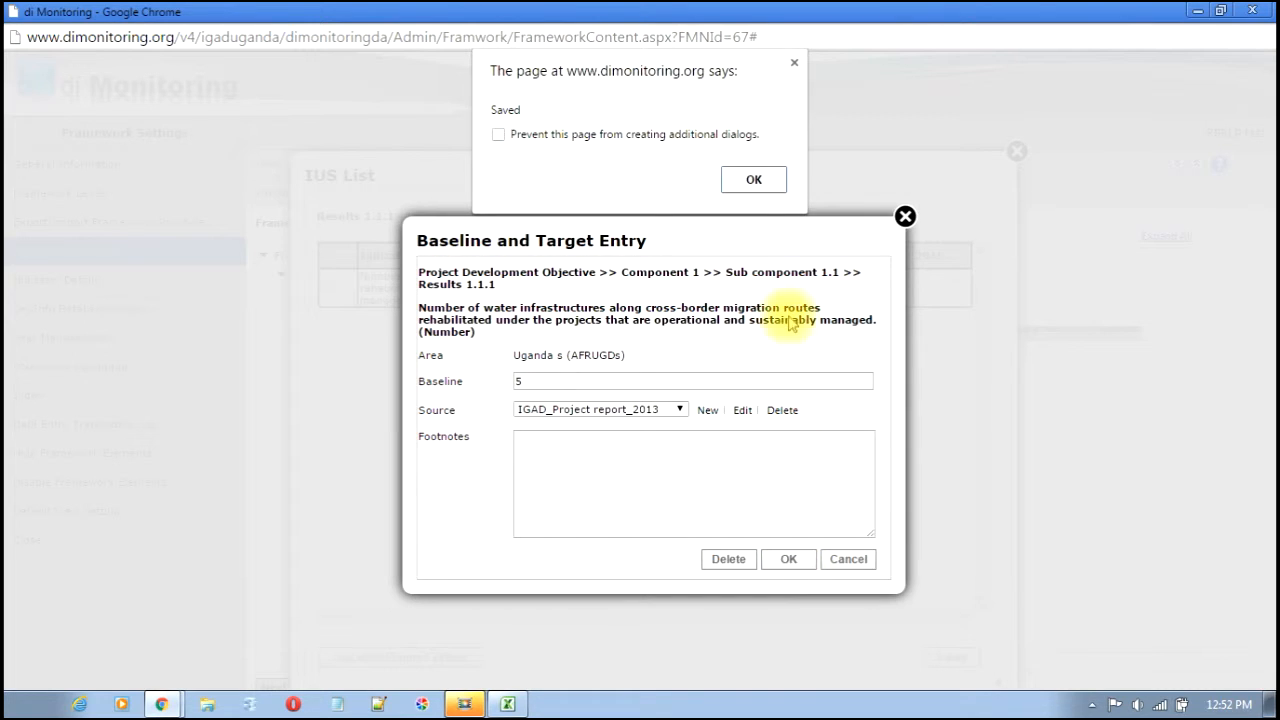
left_click(756, 178)
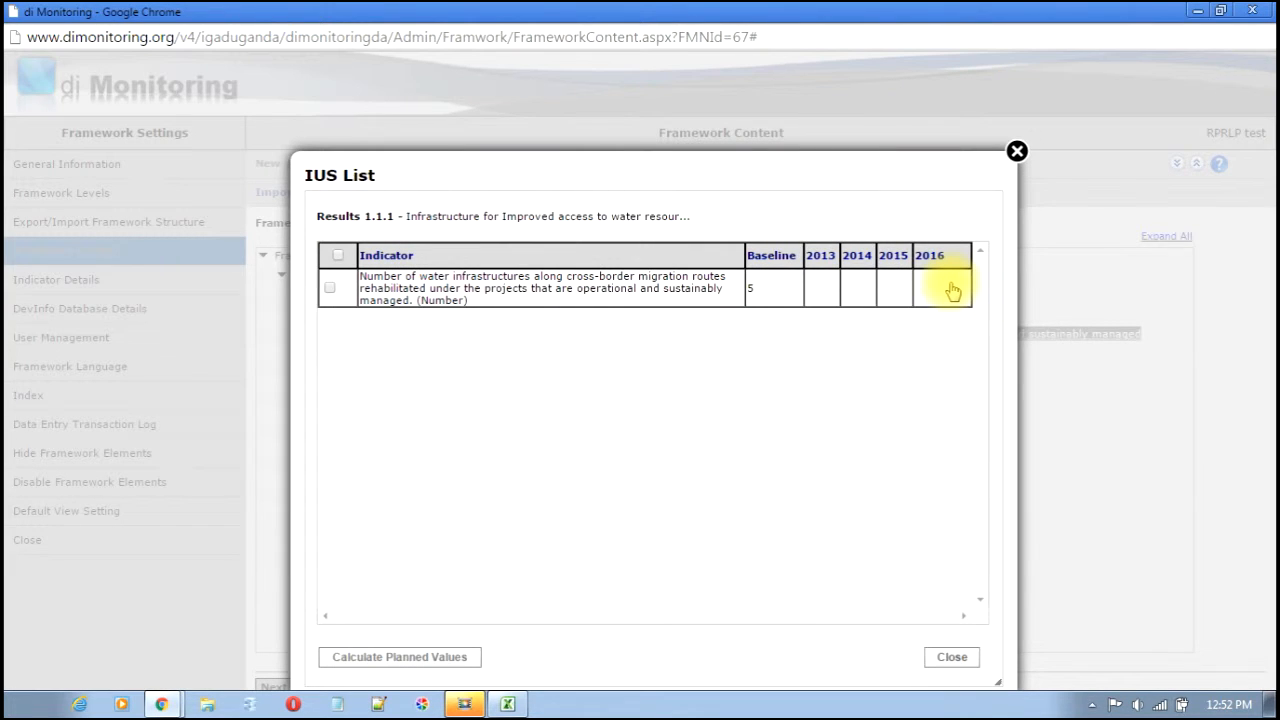
- Save a 2016 target of 10 sourced from IGAD_Project report_2013
left_click(951, 290)
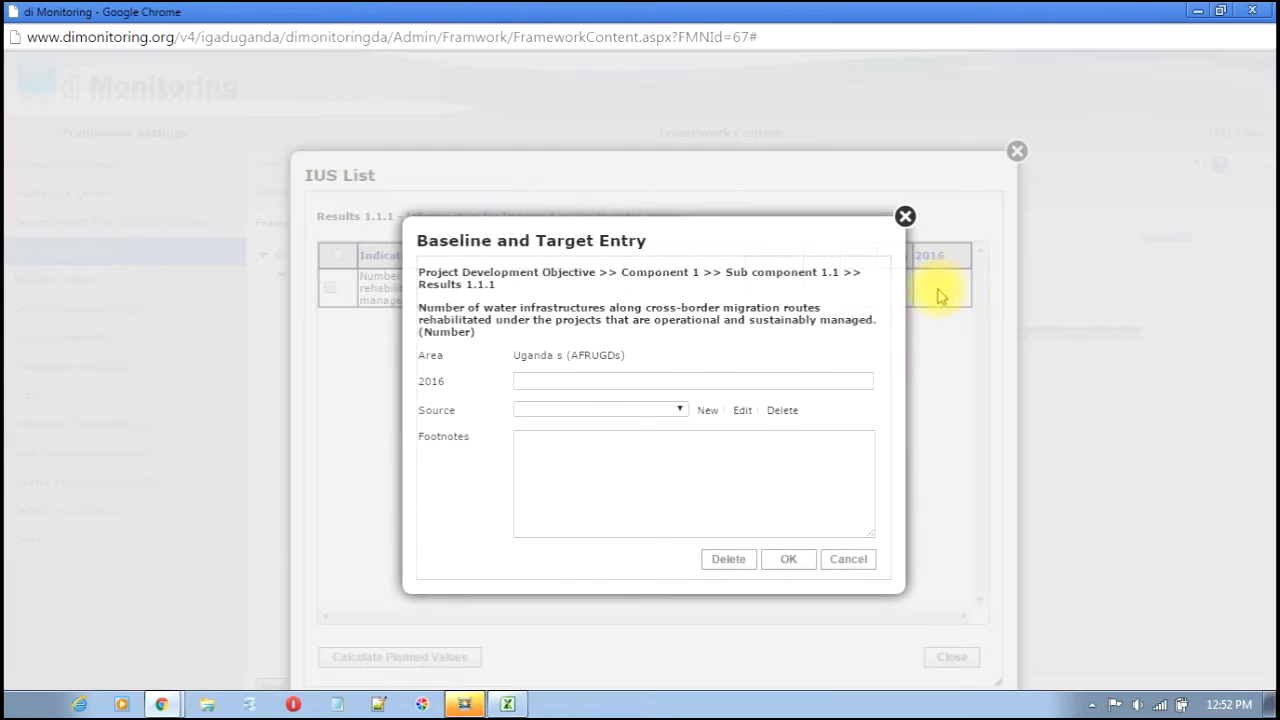
left_click(807, 380)
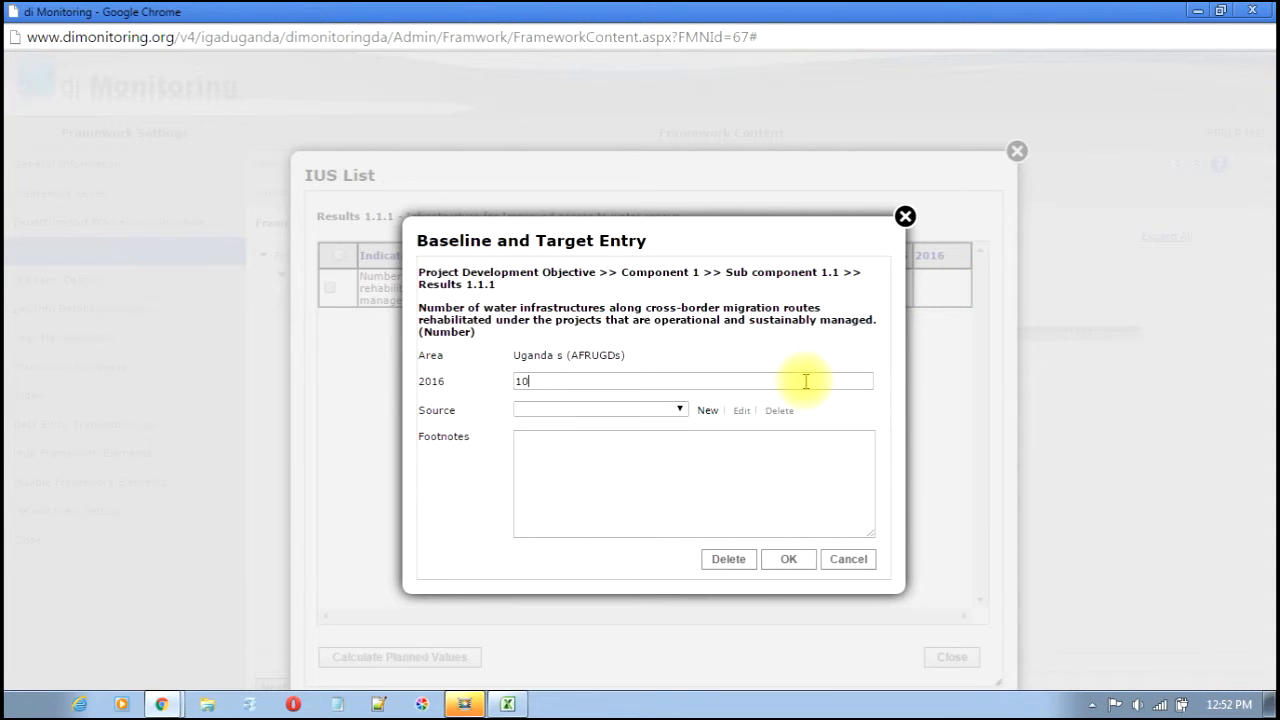
left_click(677, 409)
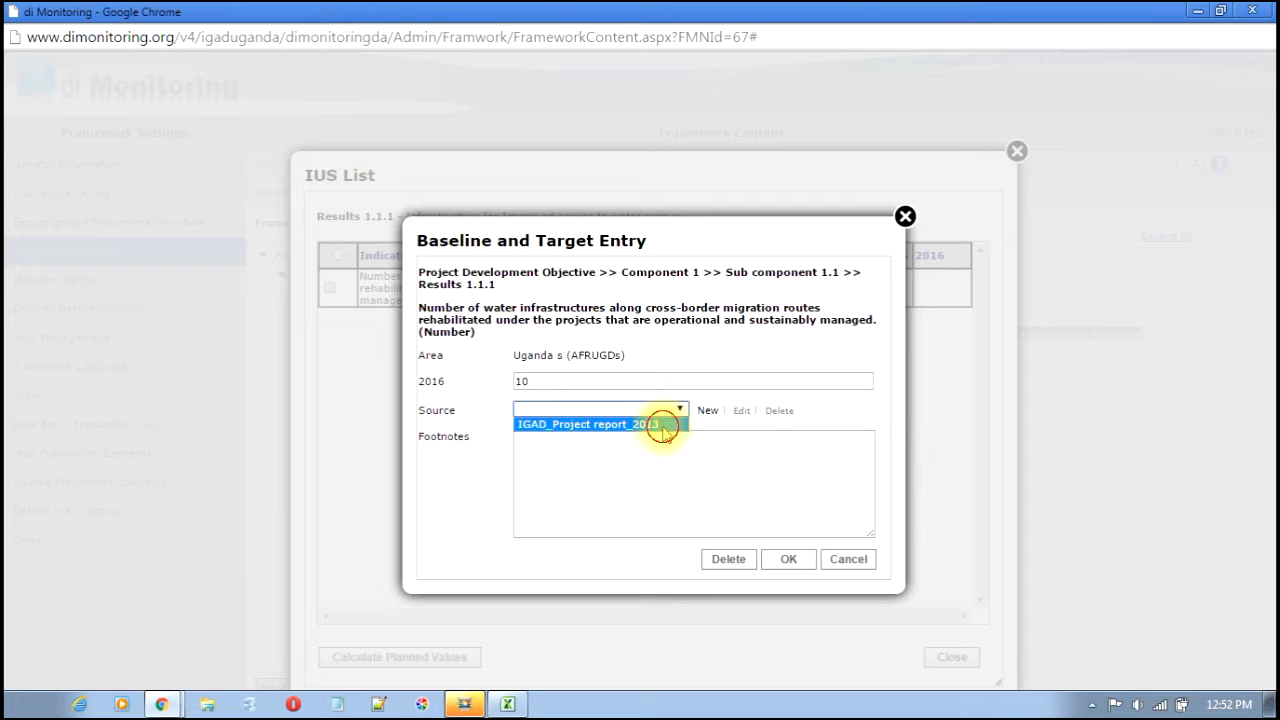
left_click(662, 424)
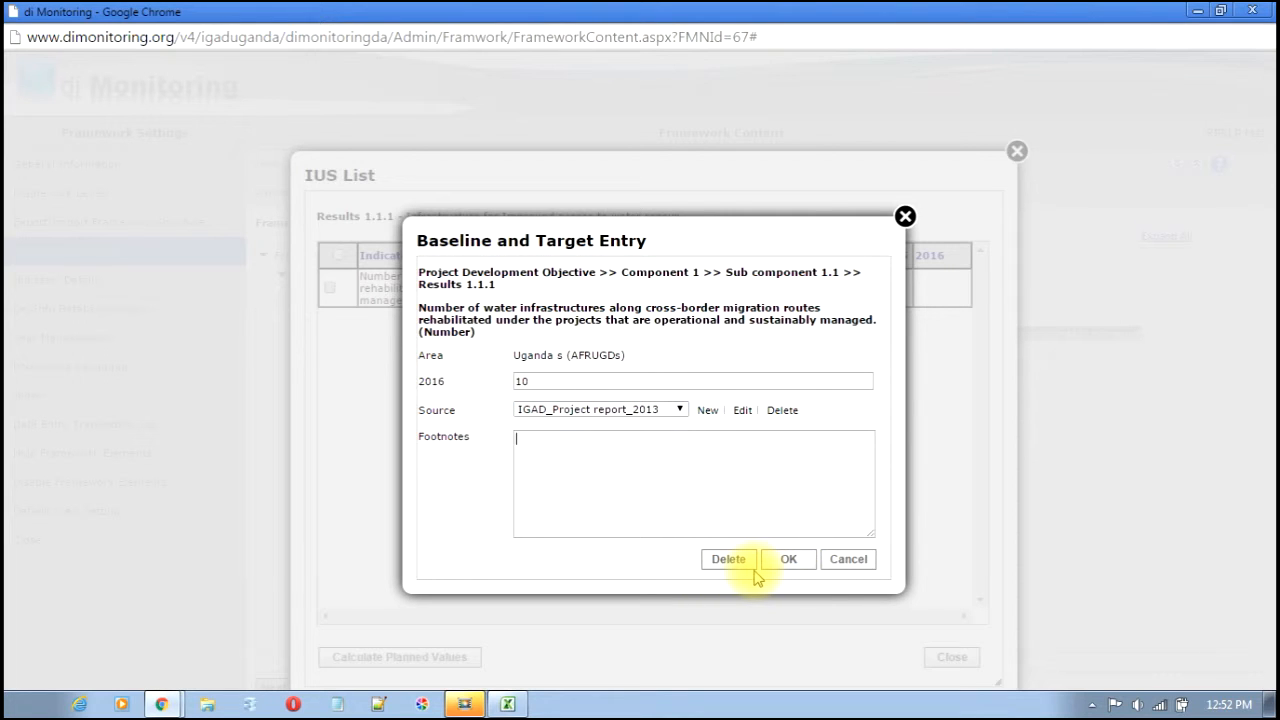
left_click(808, 558)
left_click(755, 180)
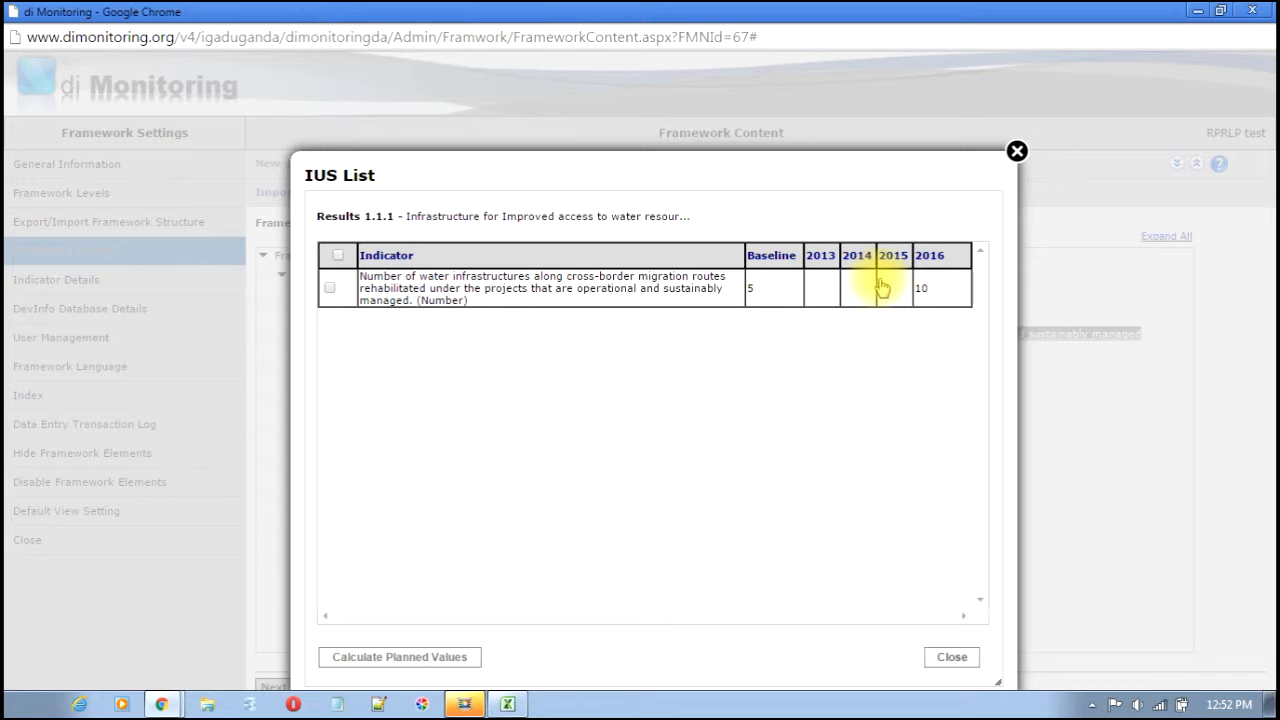
- Close the 2013 entry unchanged and select the indicator row
left_click(819, 296)
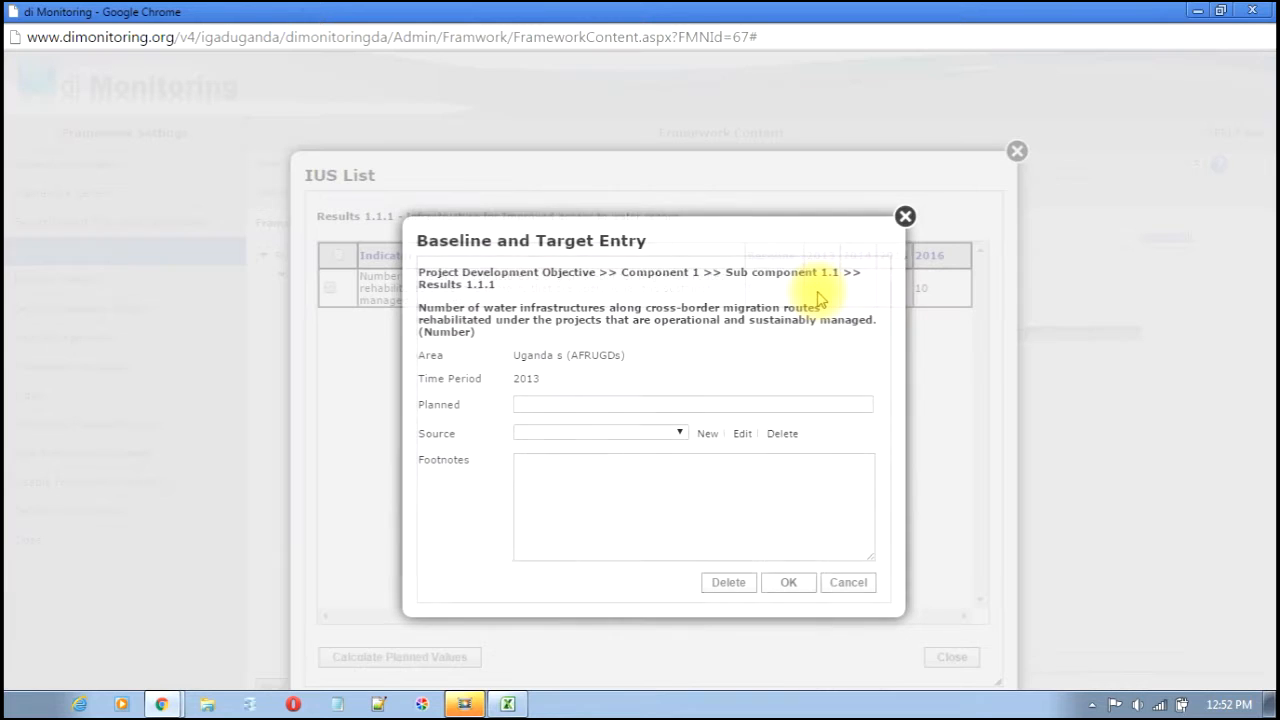
left_click(905, 216)
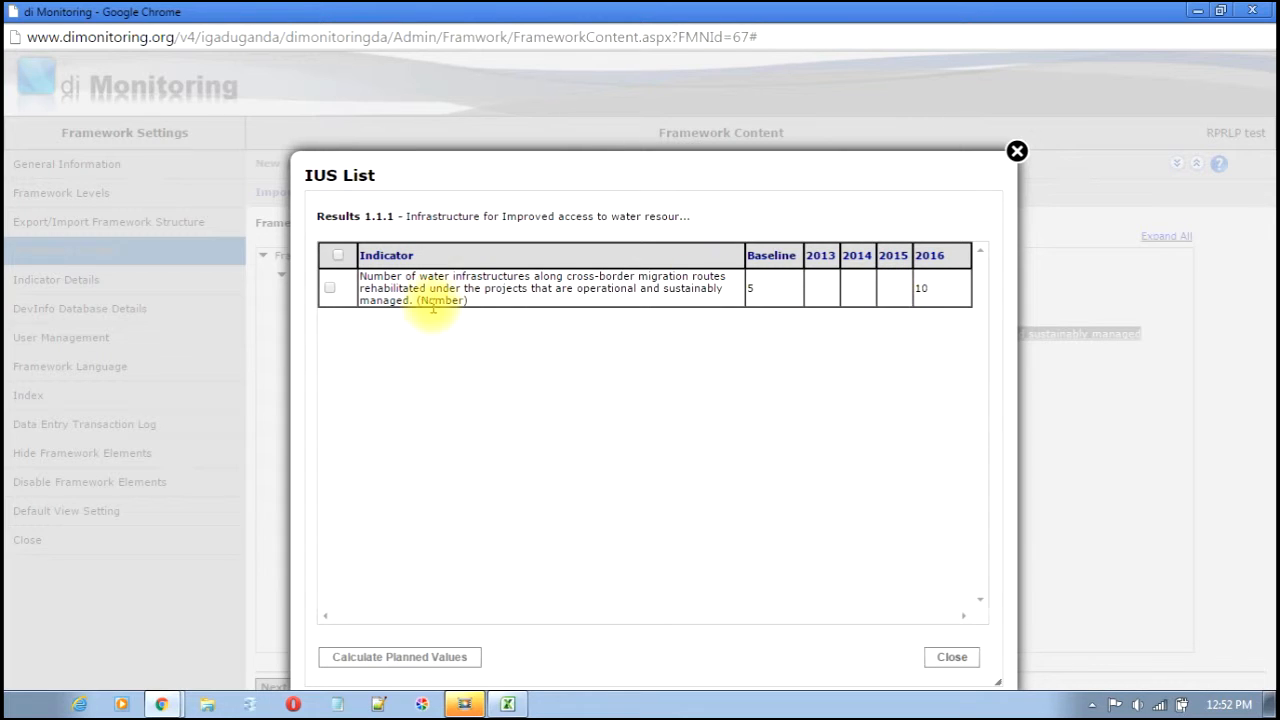
left_click(330, 289)
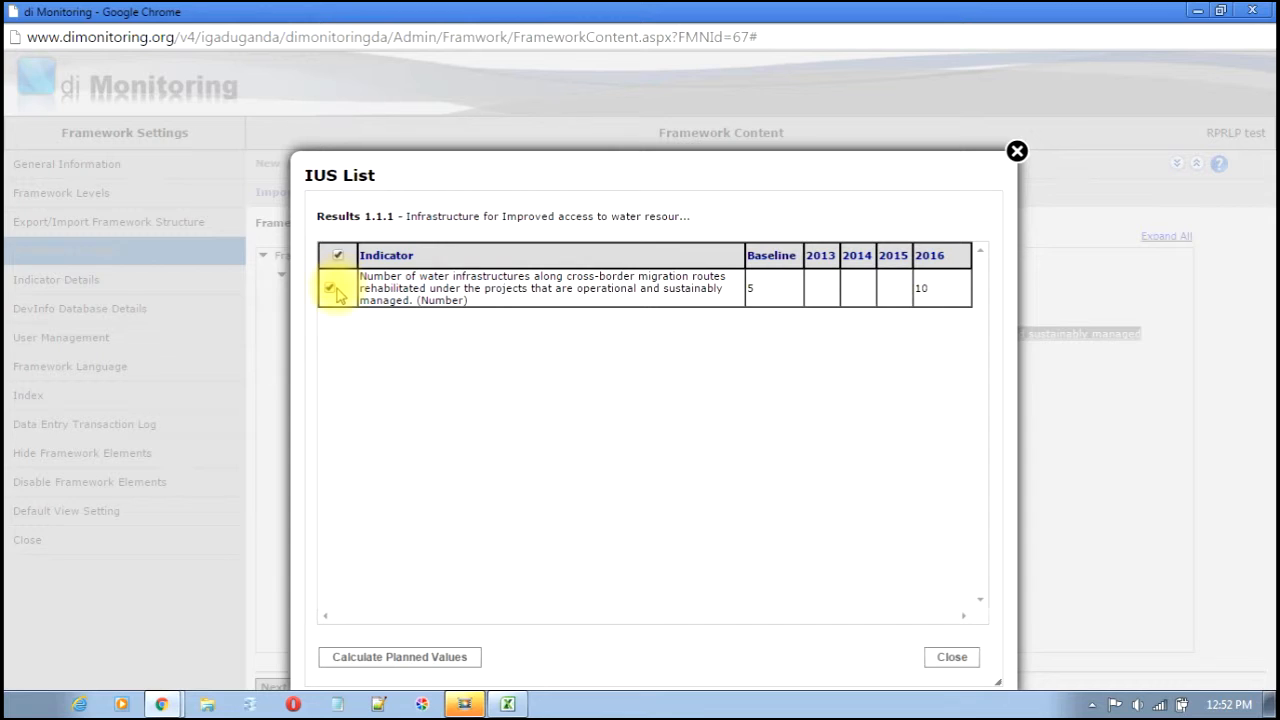
- Calculate planned 2013–2015 values, round 2013 from 6.25 to 6, and close the list
left_click(395, 660)
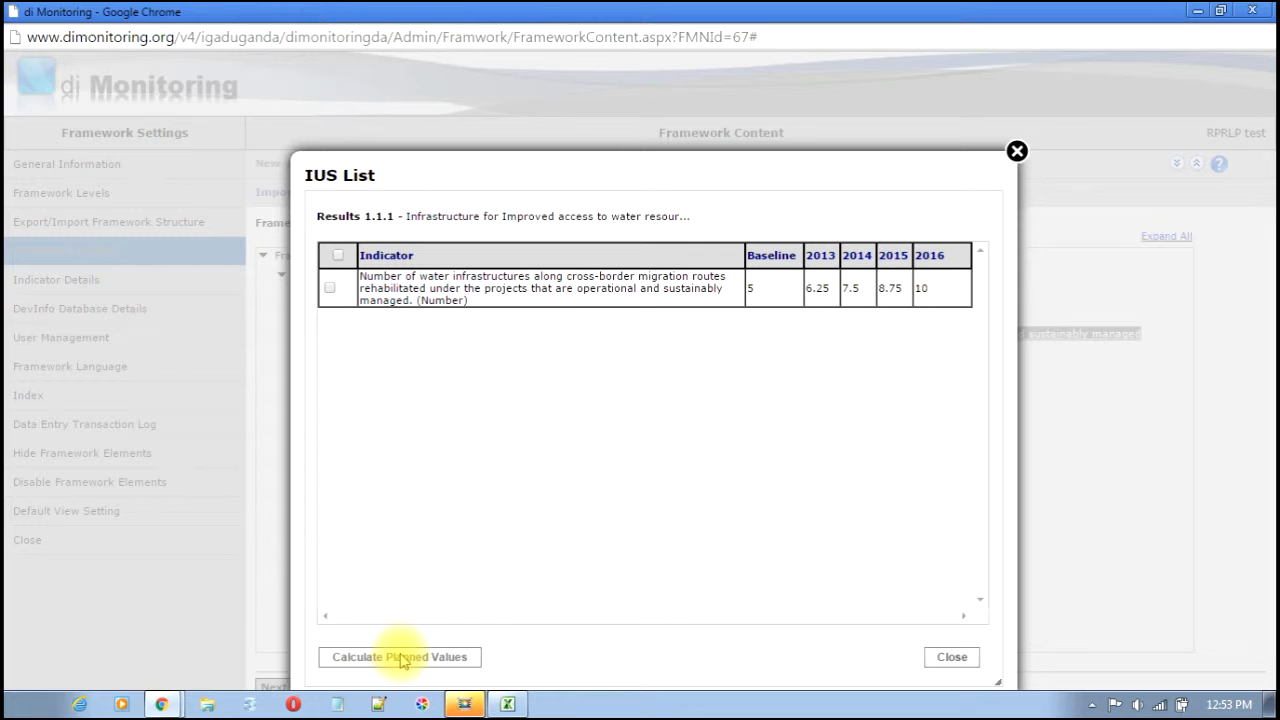
left_click(831, 298)
key("BackSpace")
key("BackSpace")
key("BackSpace")
left_click(787, 584)
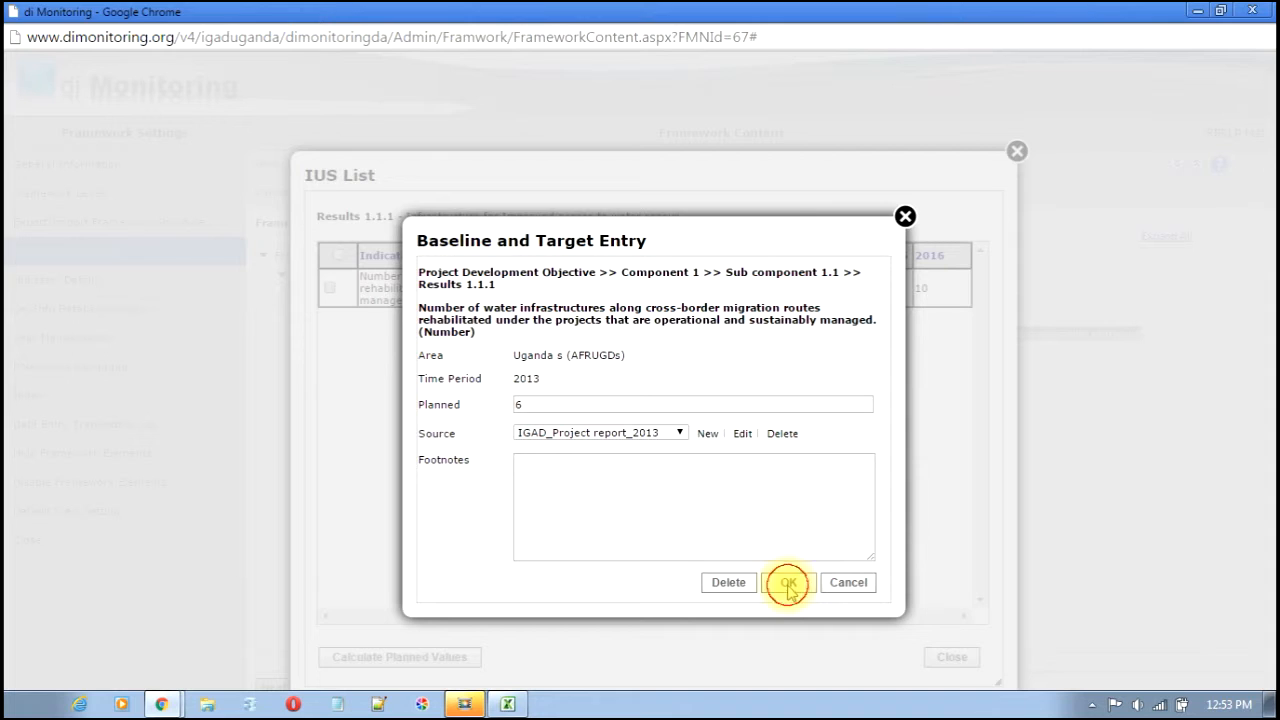
left_click(748, 180)
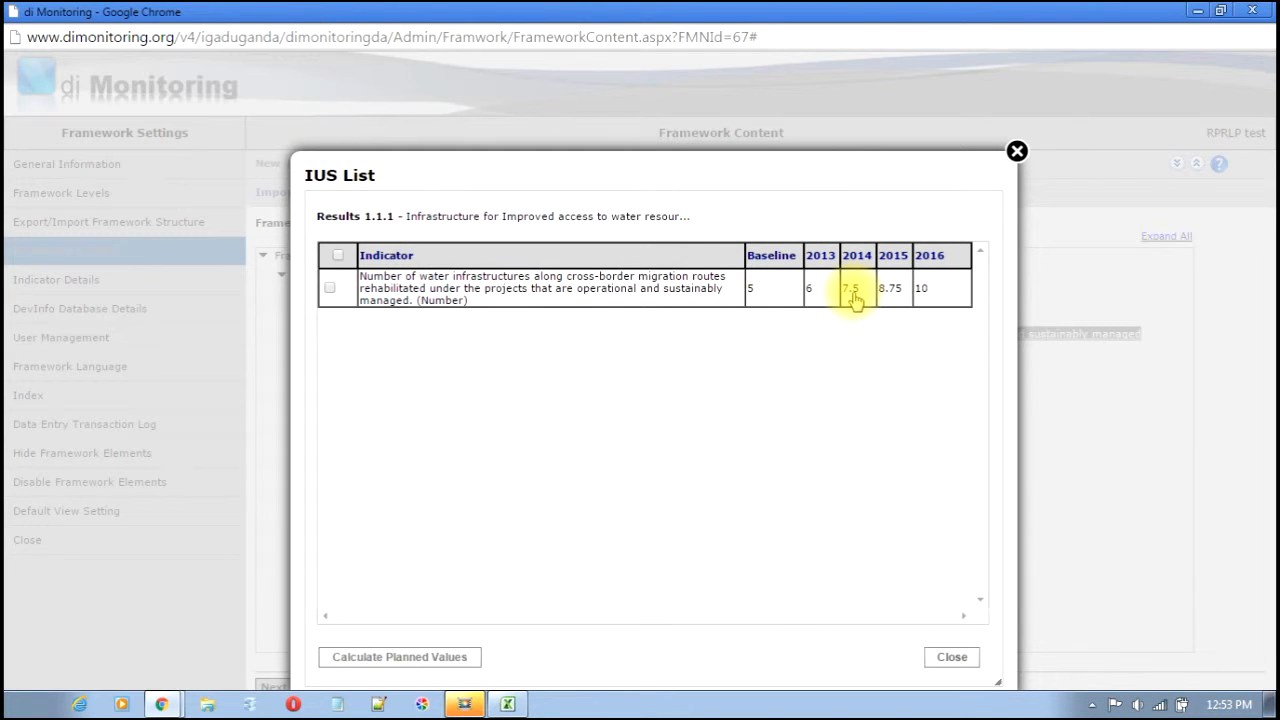
left_click(952, 657)
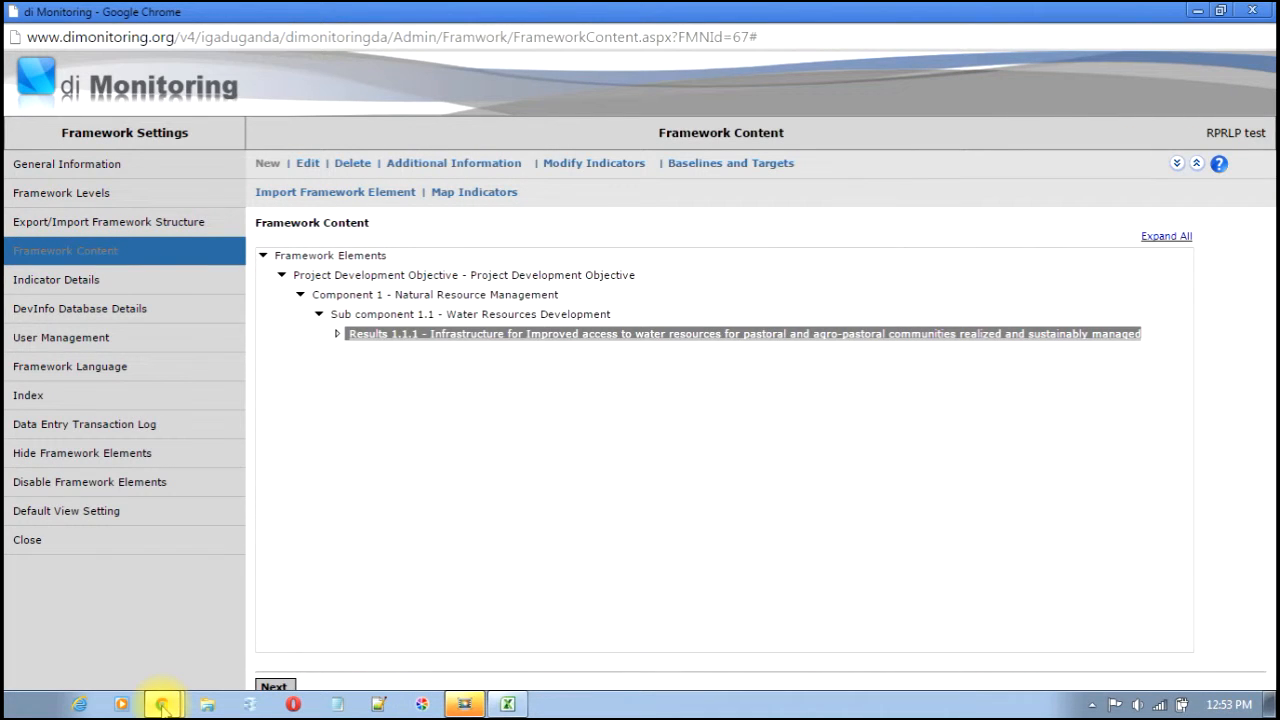
left_click(149, 641)
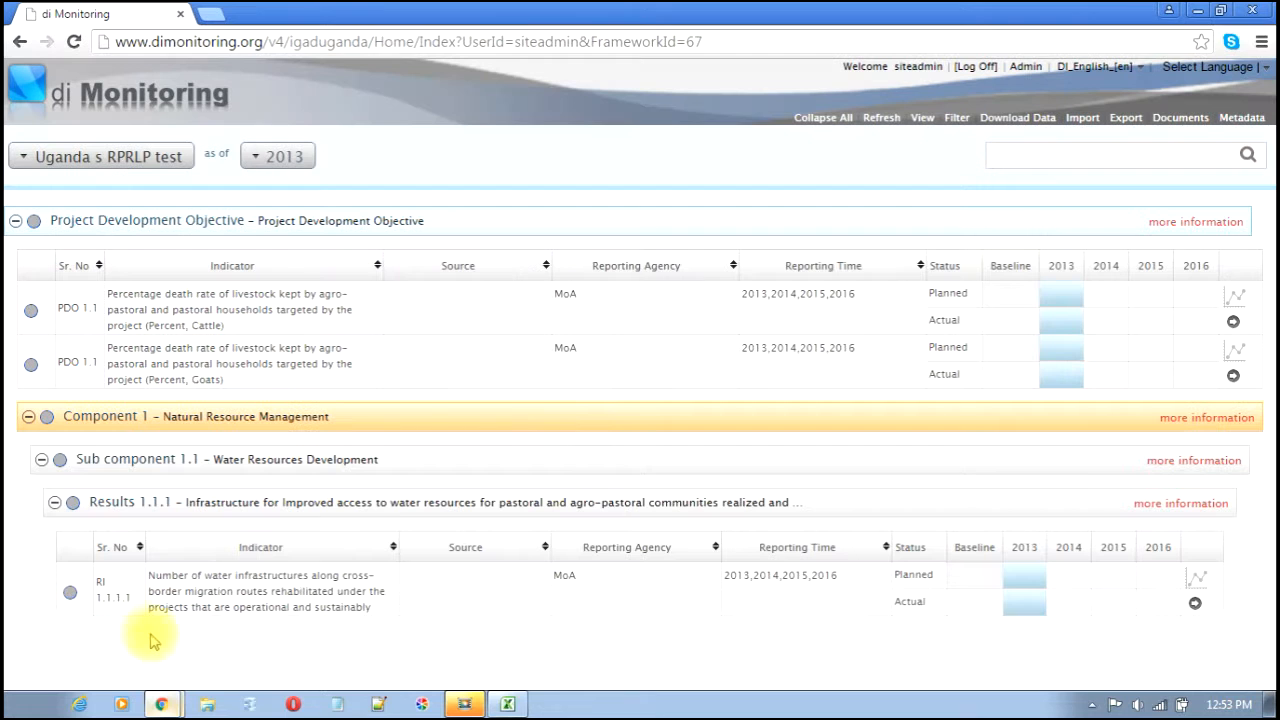
- Refresh the framework data, then open User Management for the RPRLP test framework
left_click(880, 121)
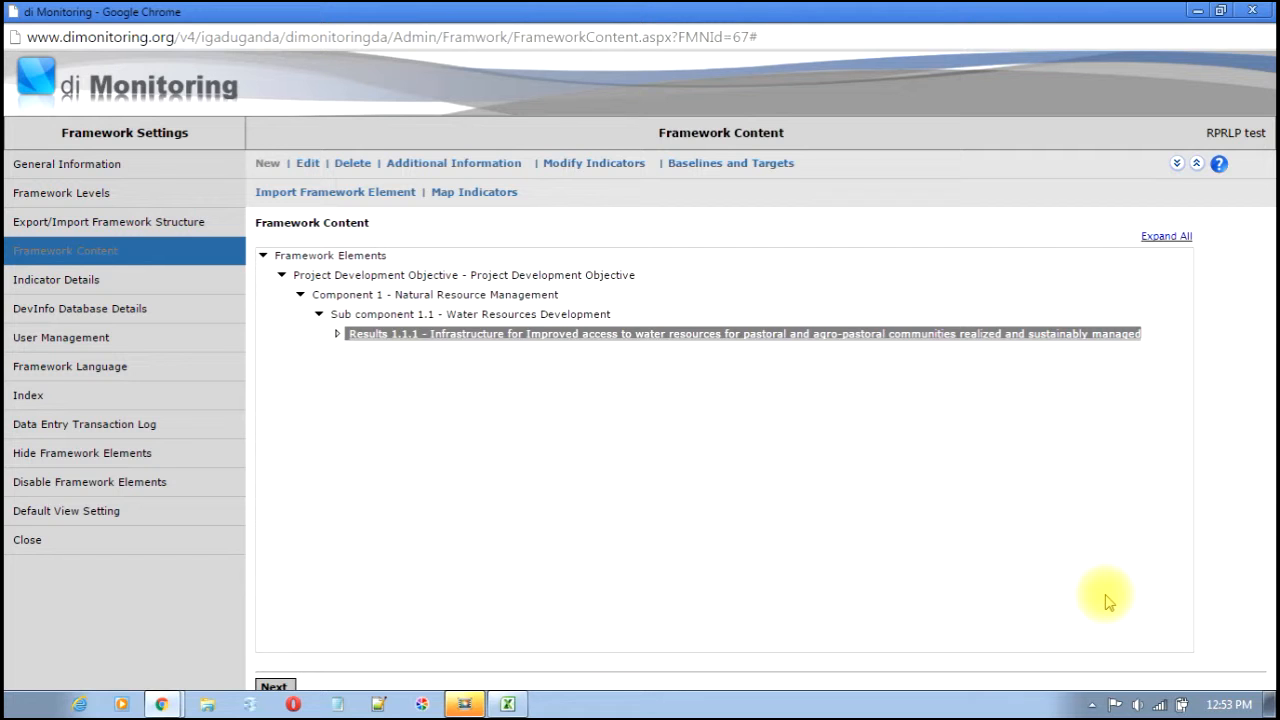
left_click(66, 344)
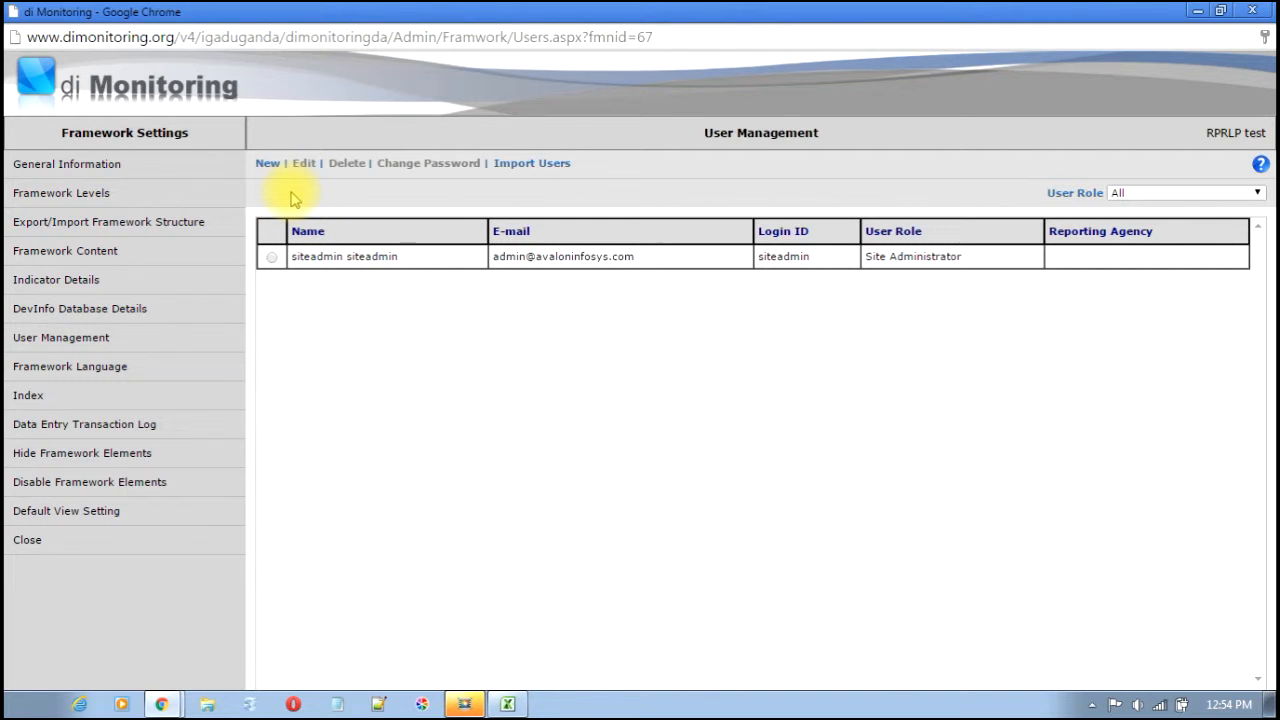
- Start a new user and fill in the e-mail, login ID, first name and last name
left_click(268, 164)
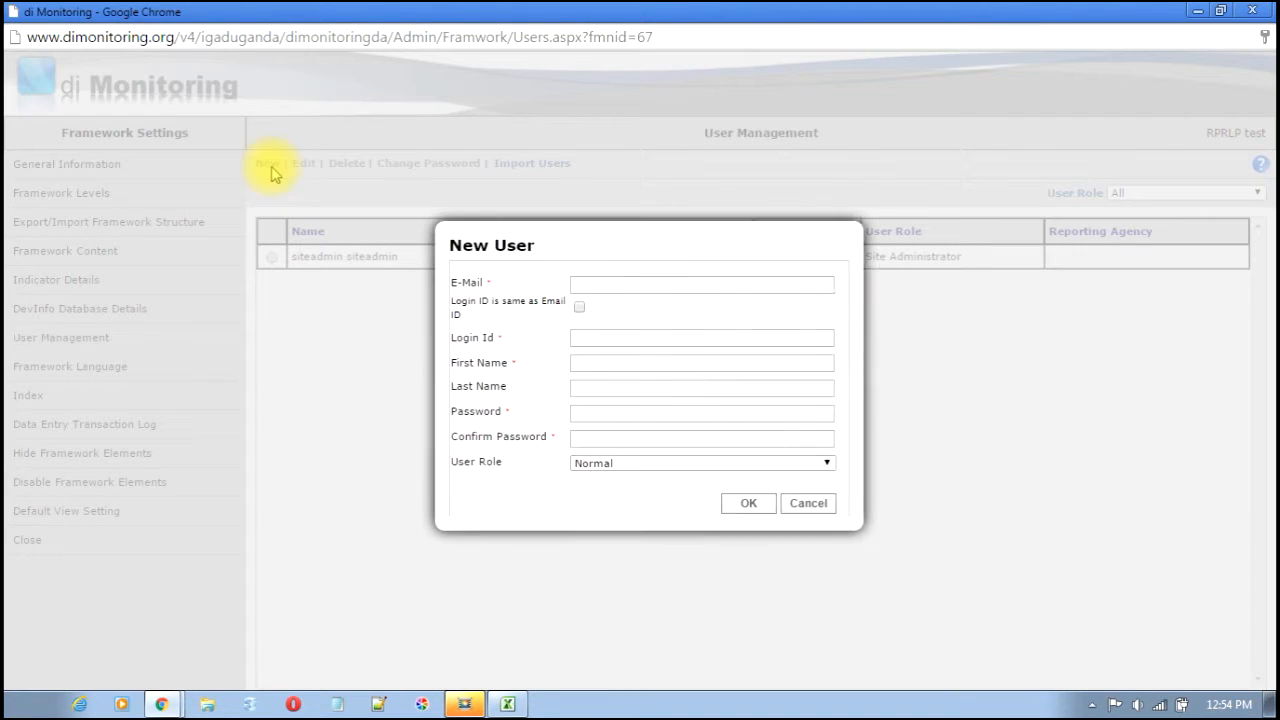
left_click(665, 278)
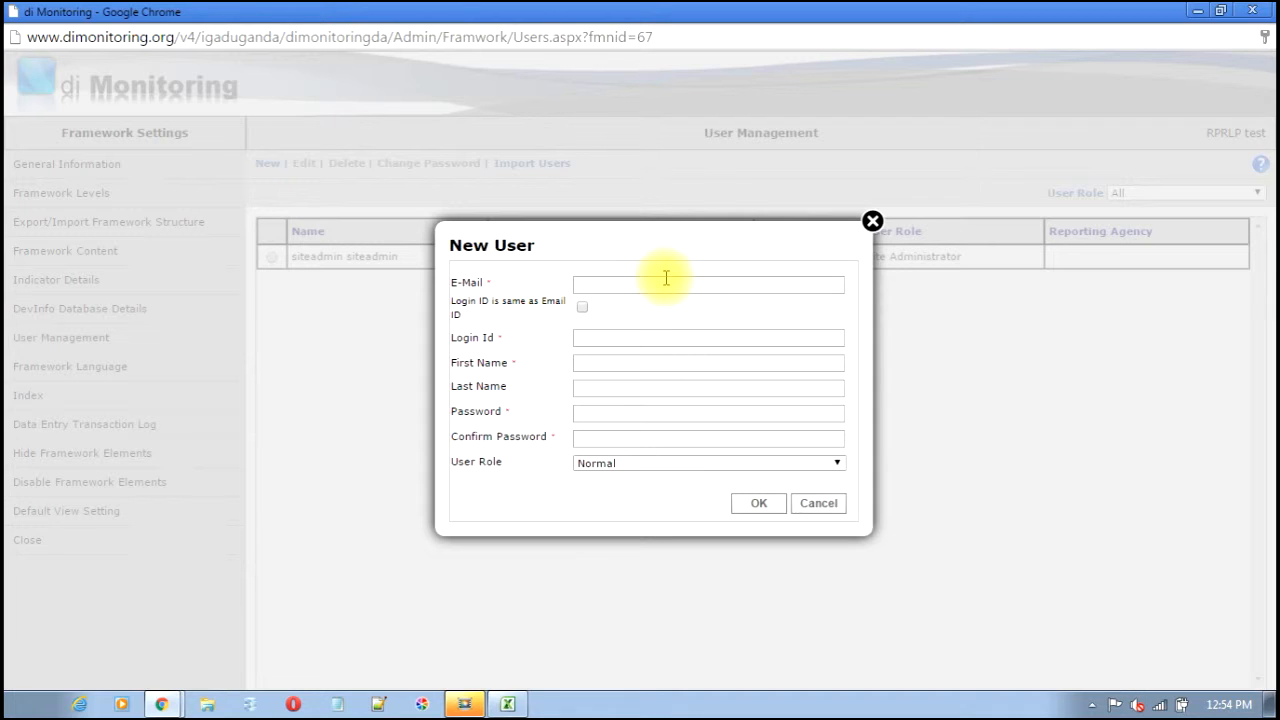
type("user@yahoo.com")
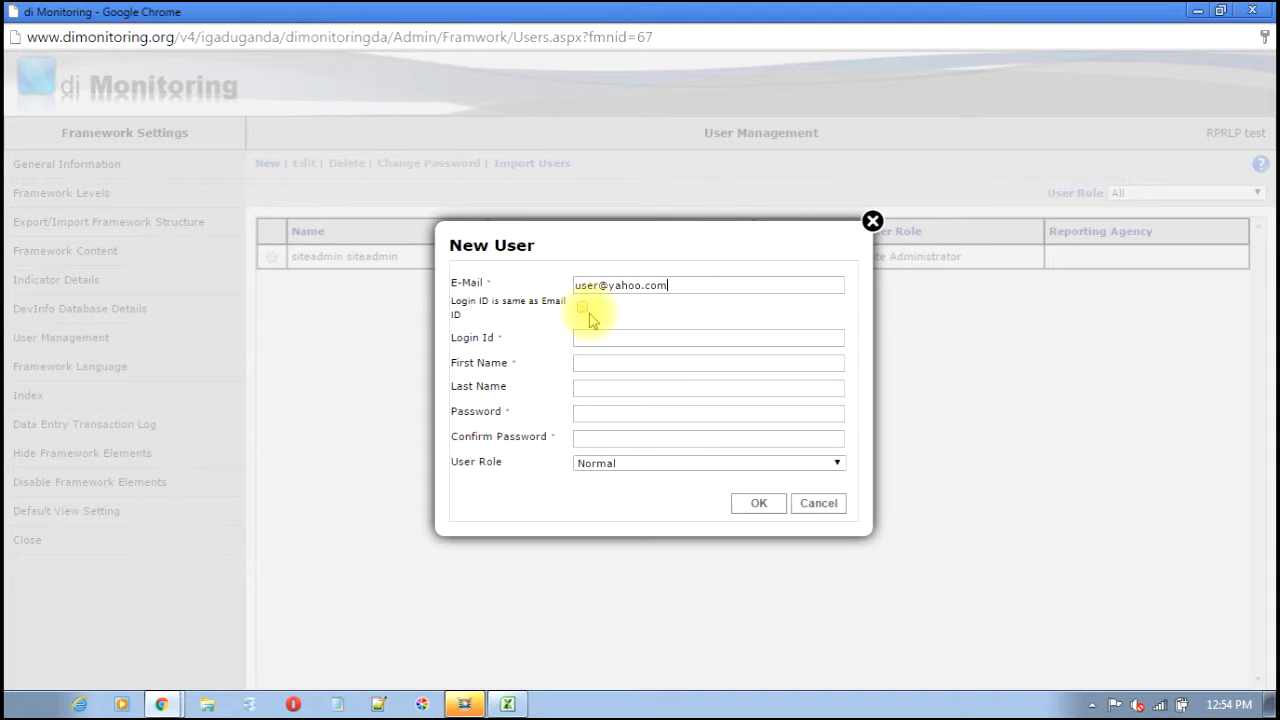
left_click(579, 337)
type("ca")
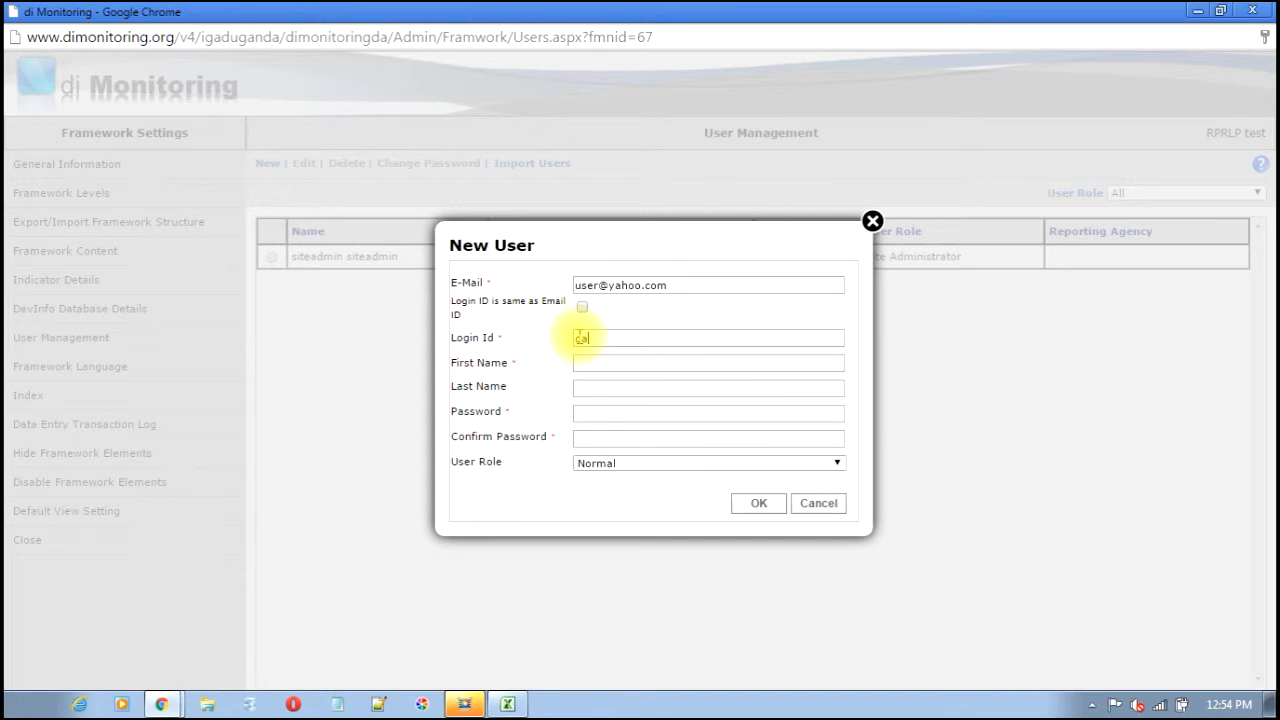
type("ta")
left_click(589, 363)
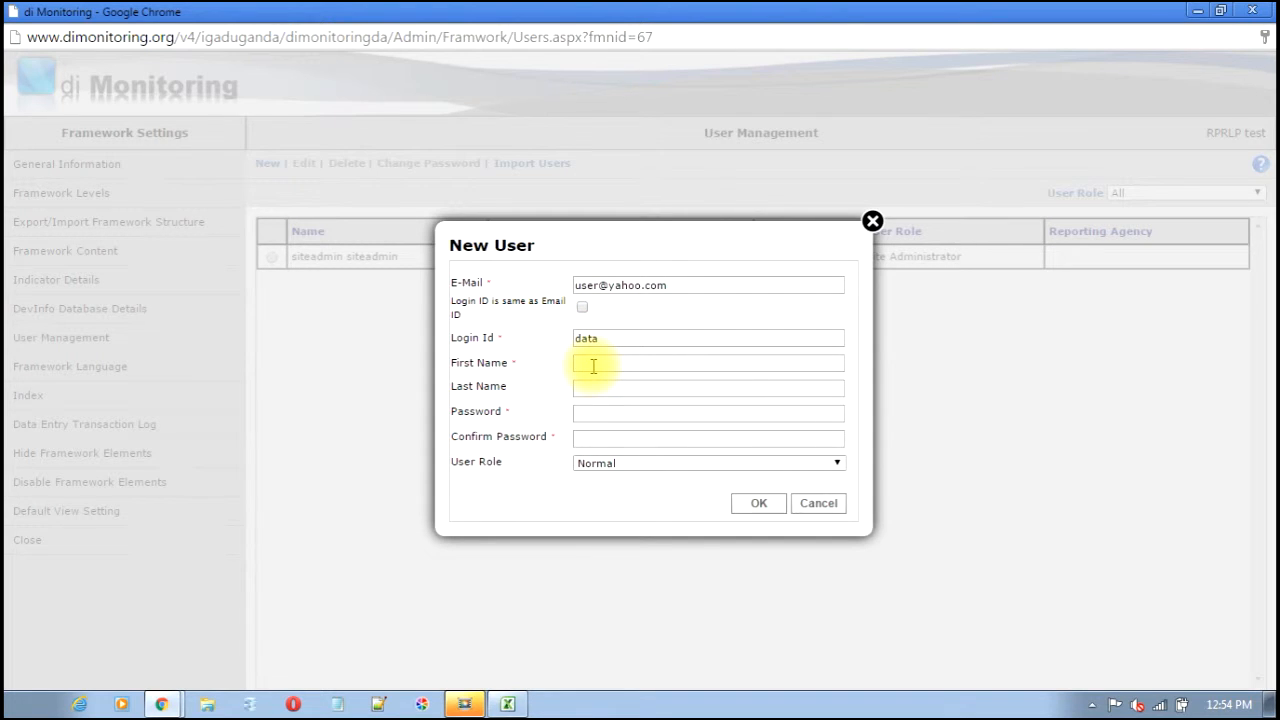
type("user")
left_click(593, 396)
type("User")
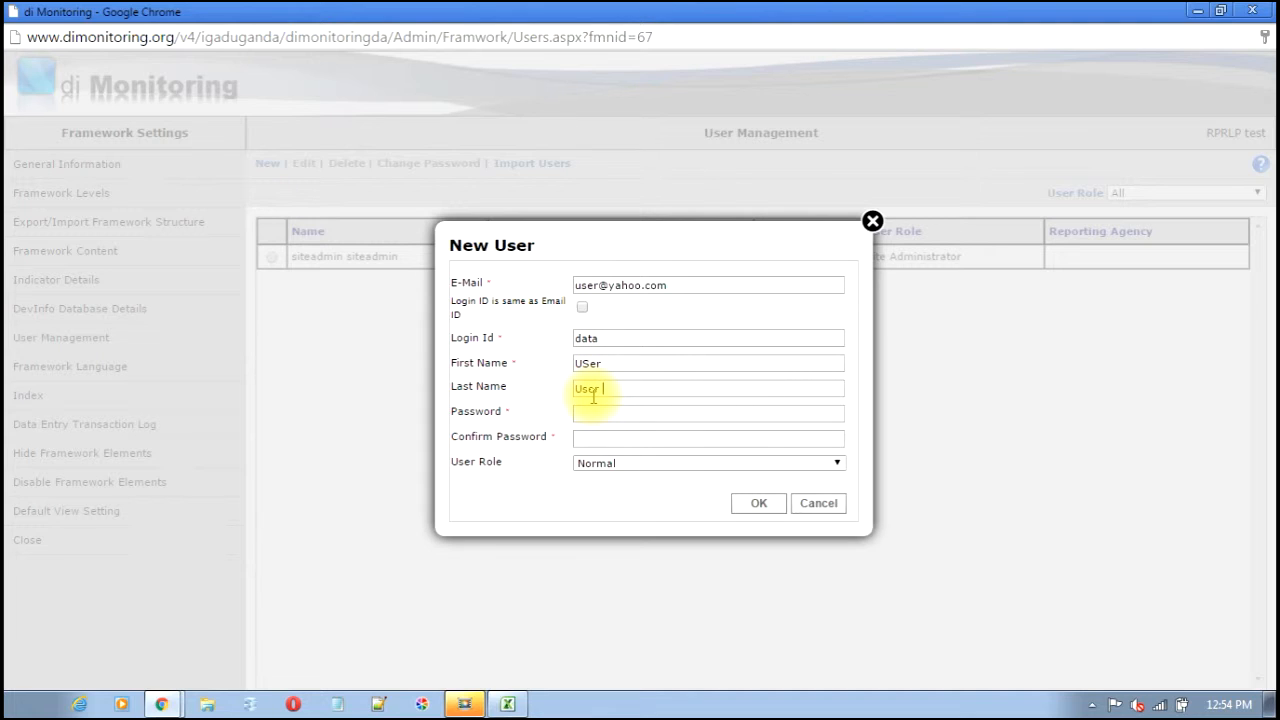
type(" 1")
- Enter and confirm the new user's password
left_click(590, 413)
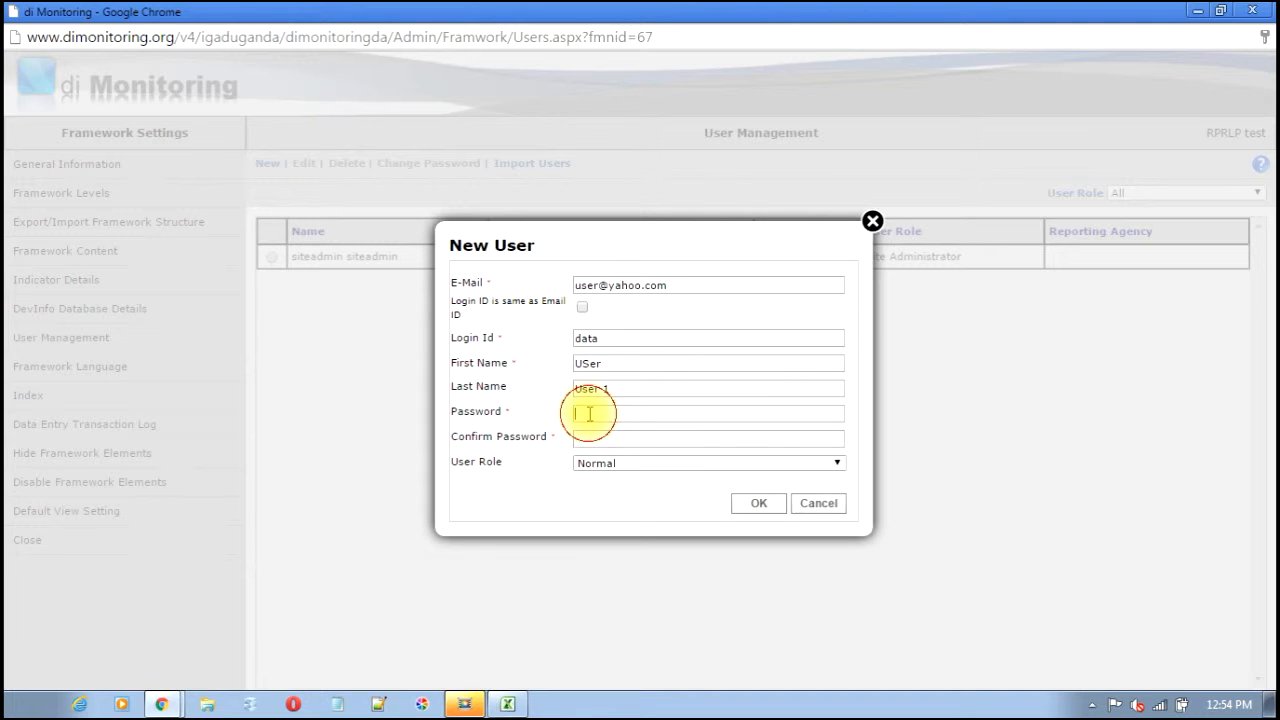
type("••••")
left_click(592, 438)
type("••••")
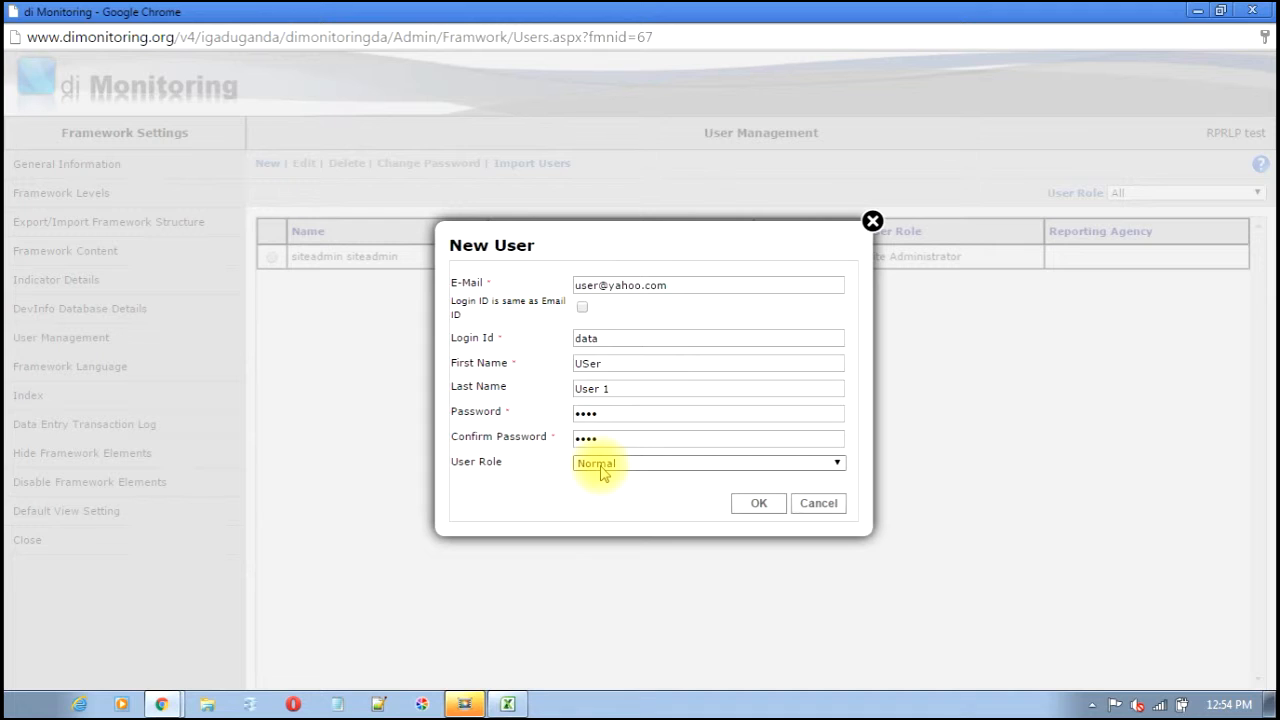
- Give the user the DataEntry role, MoA reporting agency and Result framework level, and save
left_click(601, 466)
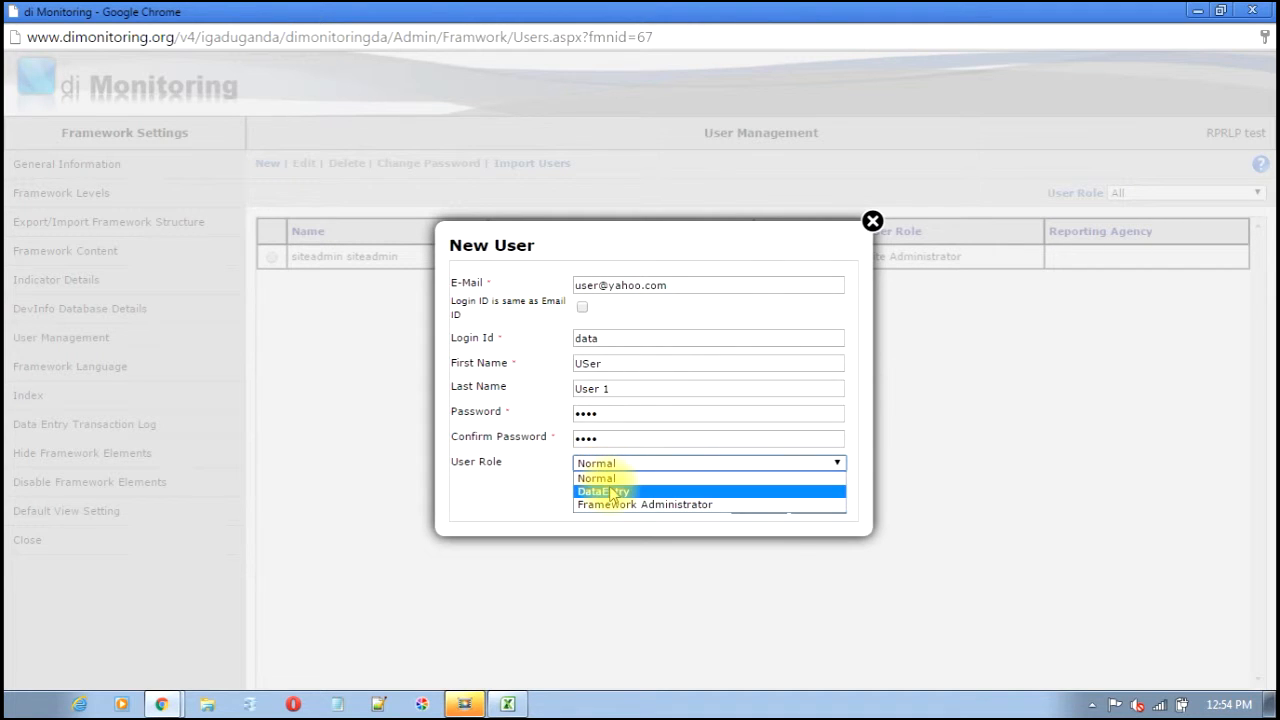
left_click(612, 492)
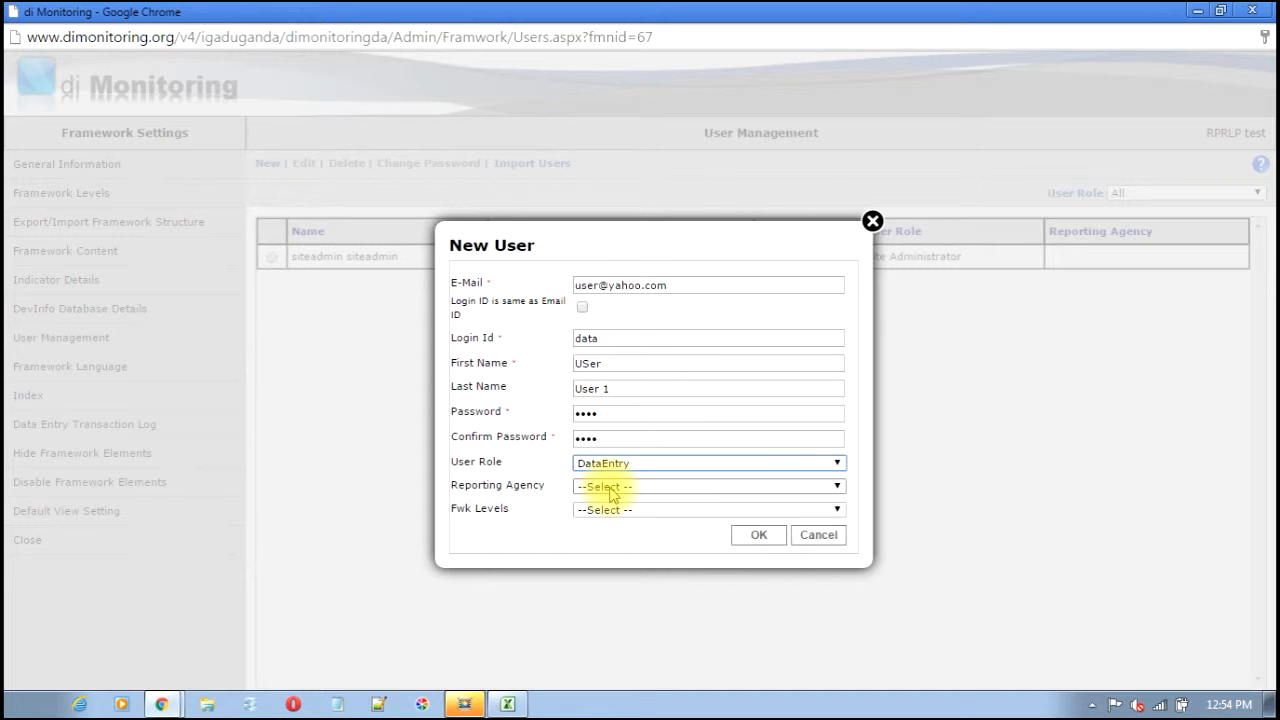
left_click(611, 490)
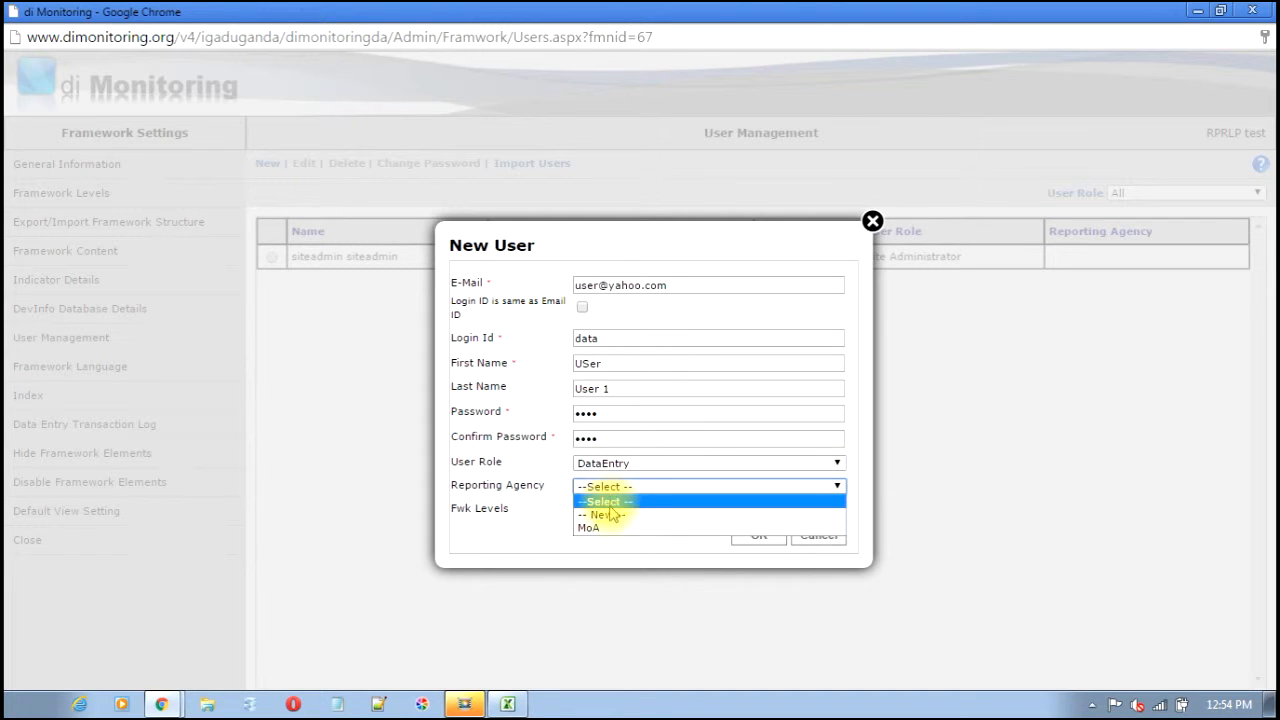
left_click(609, 528)
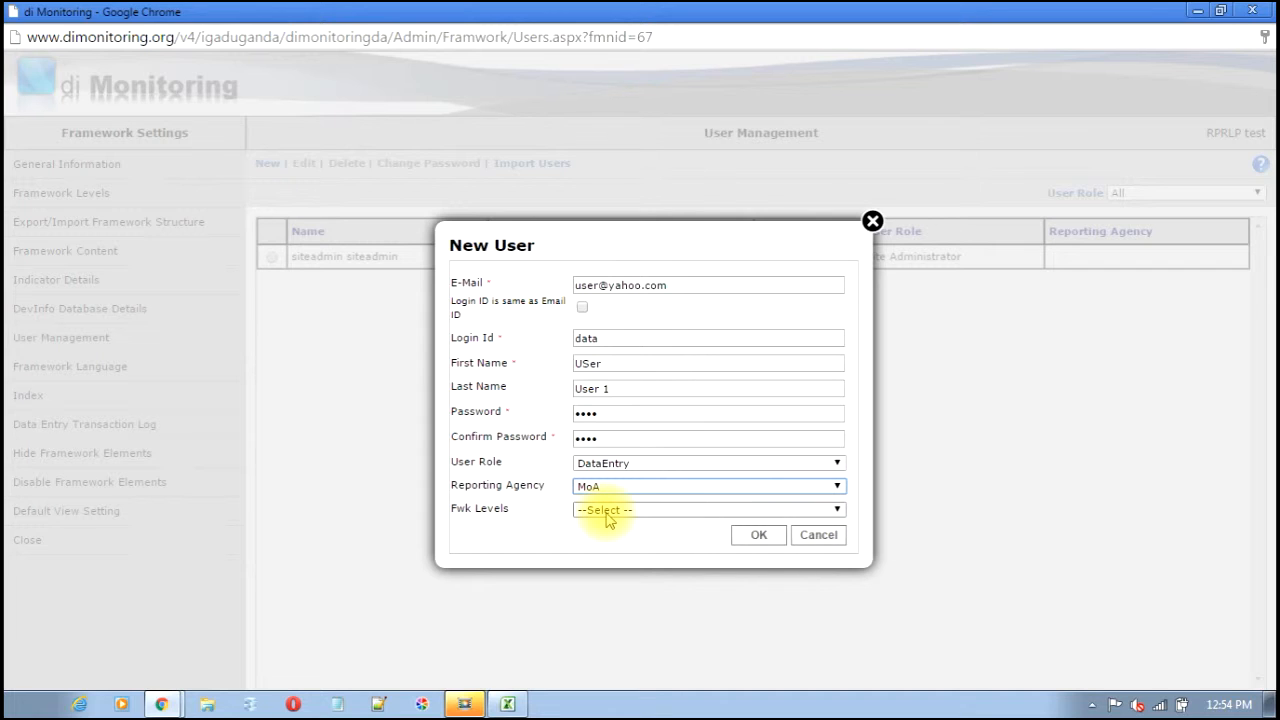
left_click(606, 510)
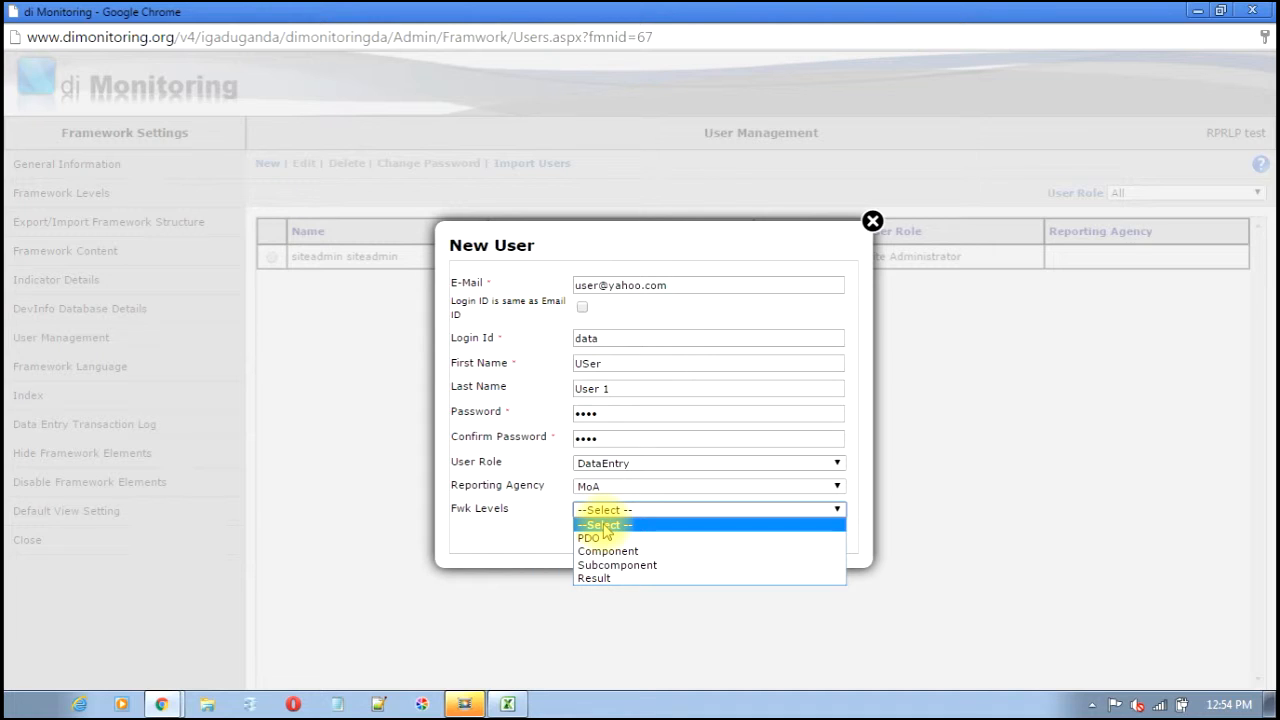
left_click(604, 579)
left_click(758, 535)
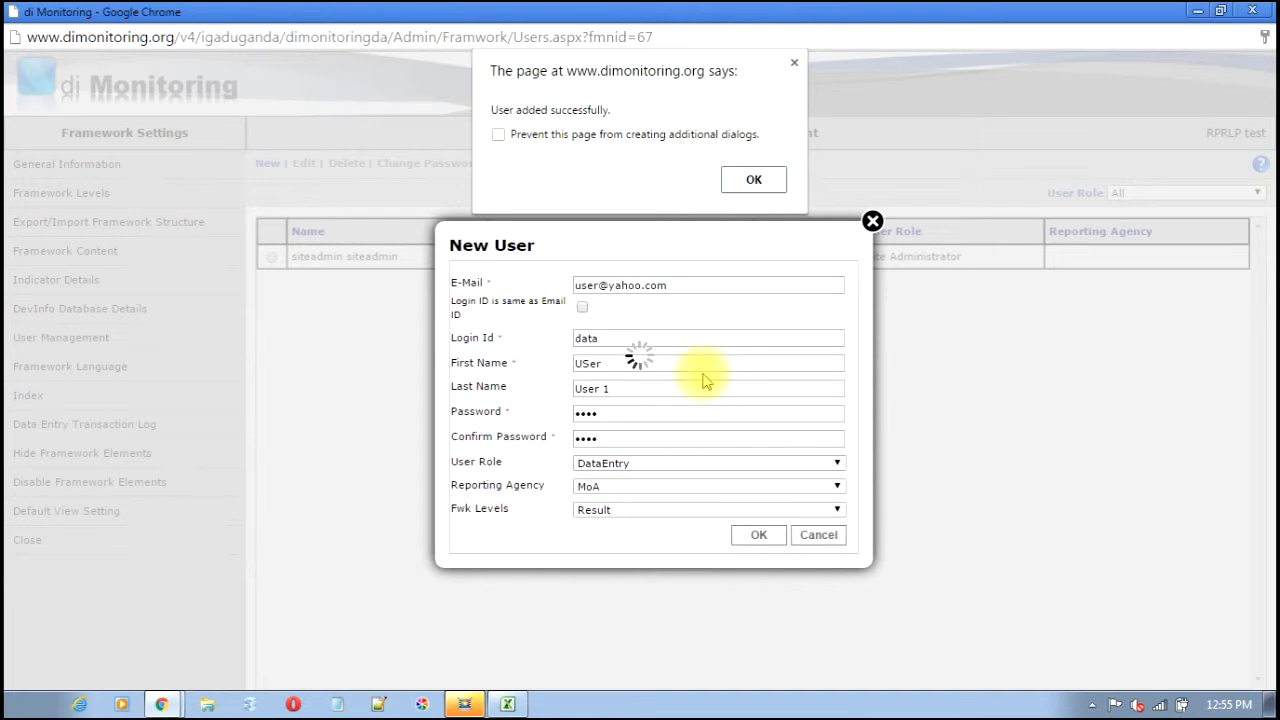
left_click(756, 180)
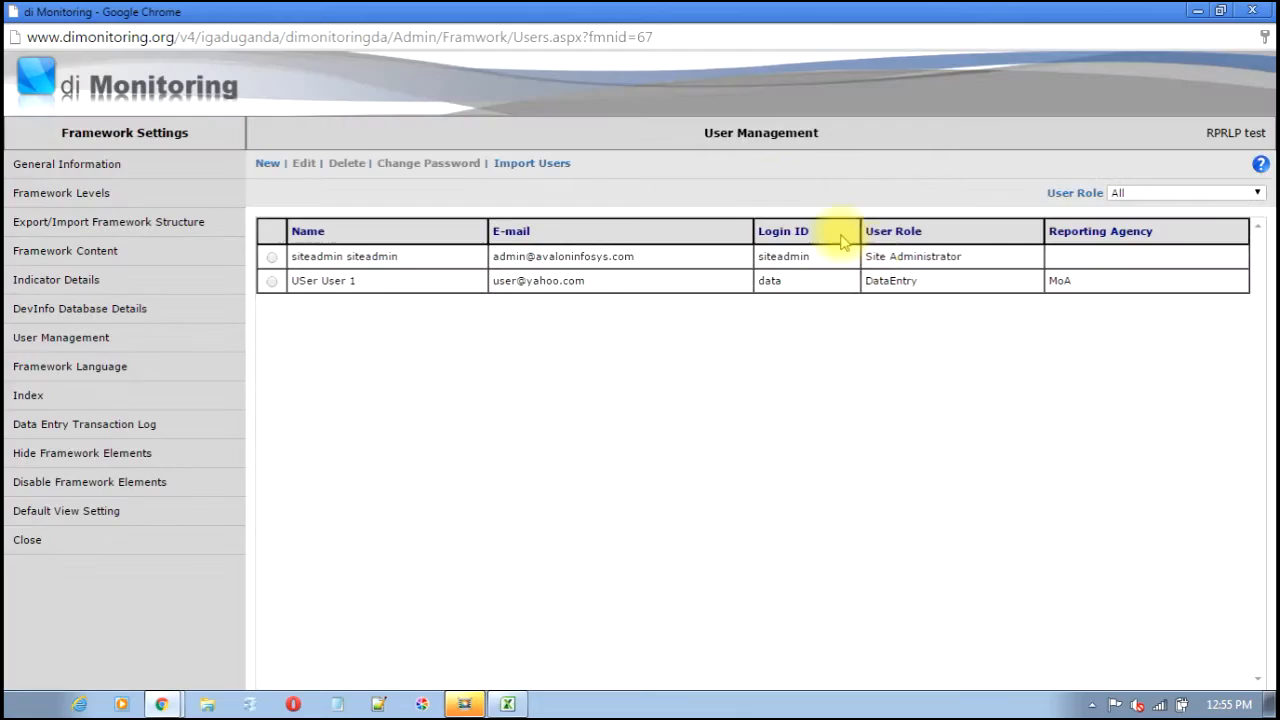
- Close the user management window and log off the site administrator
left_click(1256, 10)
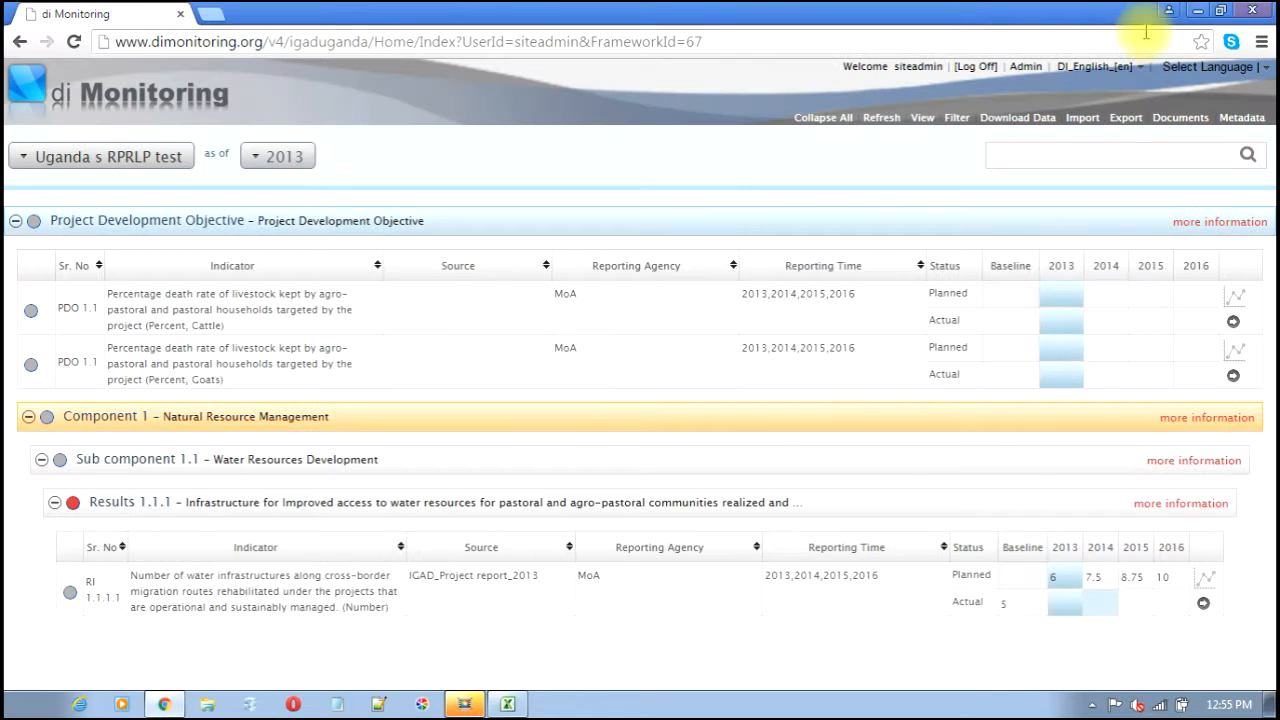
left_click(975, 68)
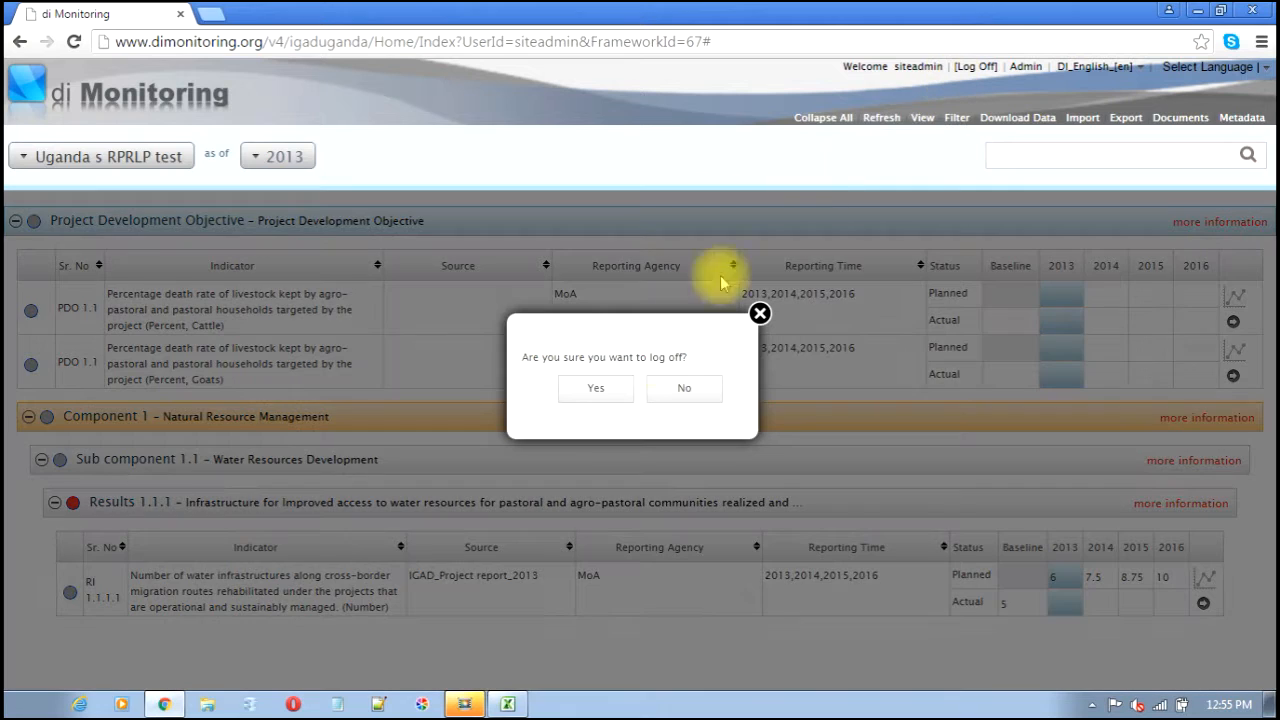
left_click(600, 388)
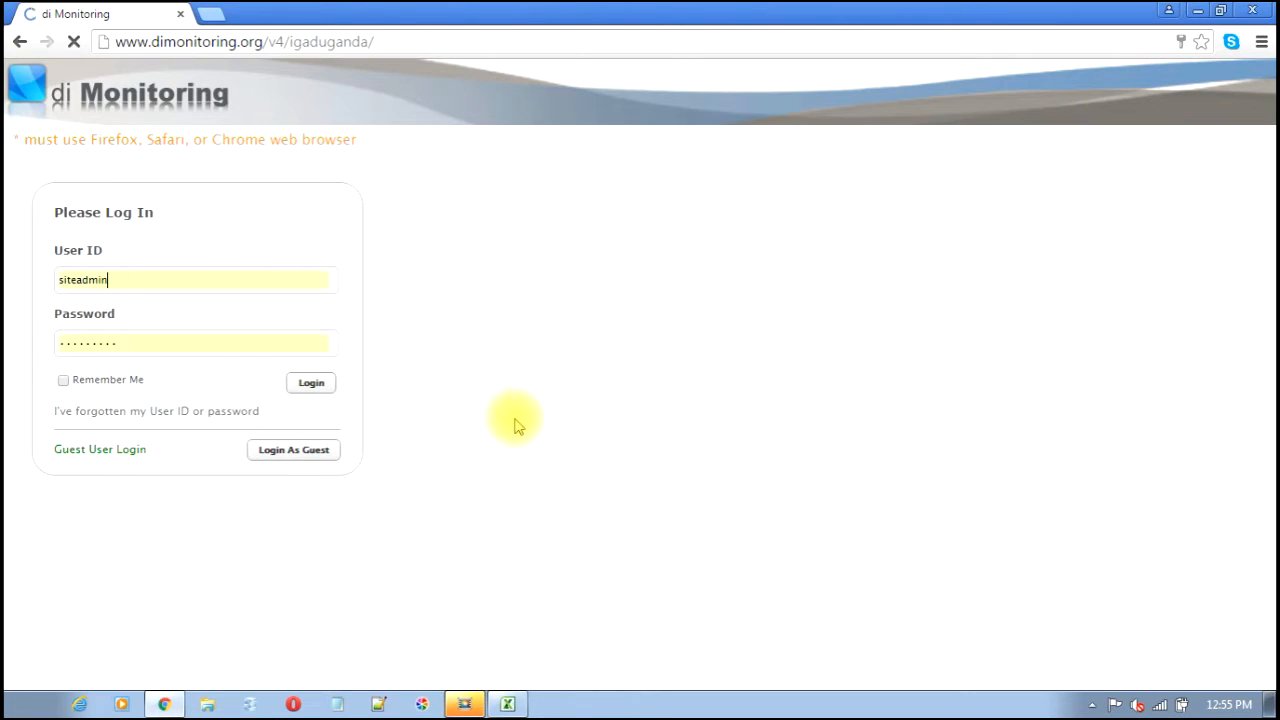
- Sign in with the new data-entry user's login ID and password
double_click(157, 278)
type("data")
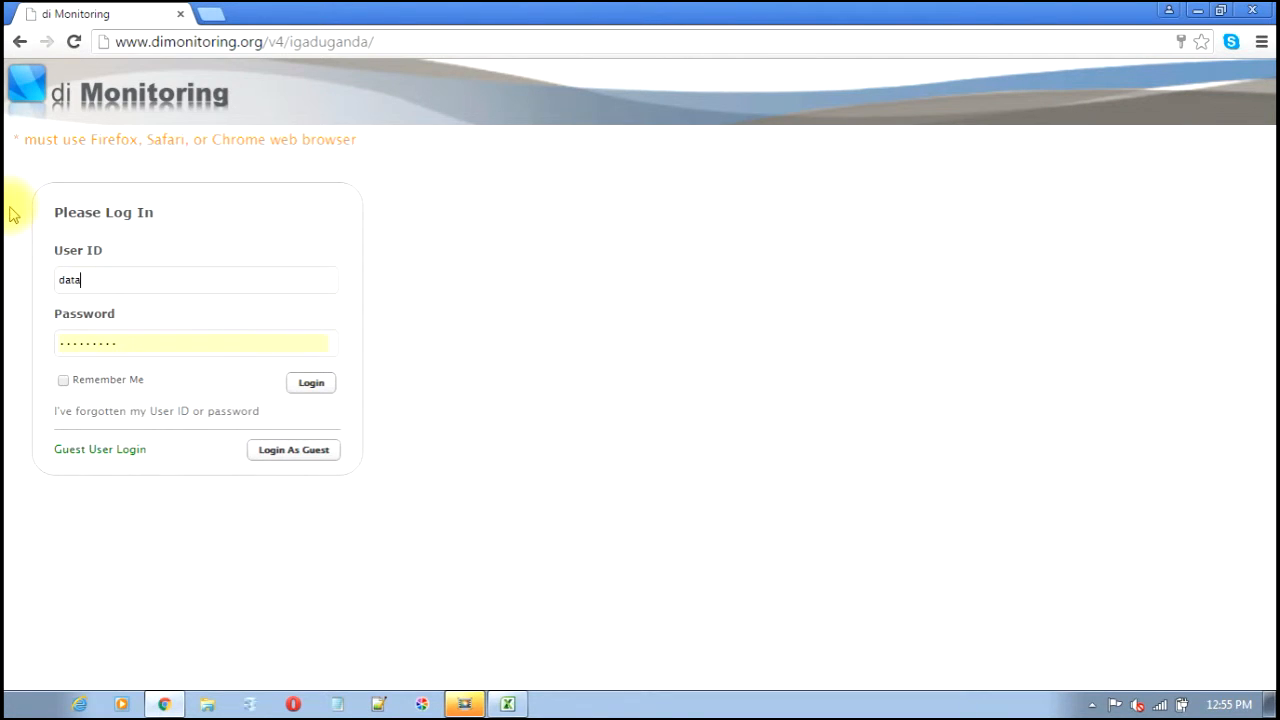
double_click(143, 340)
type("data")
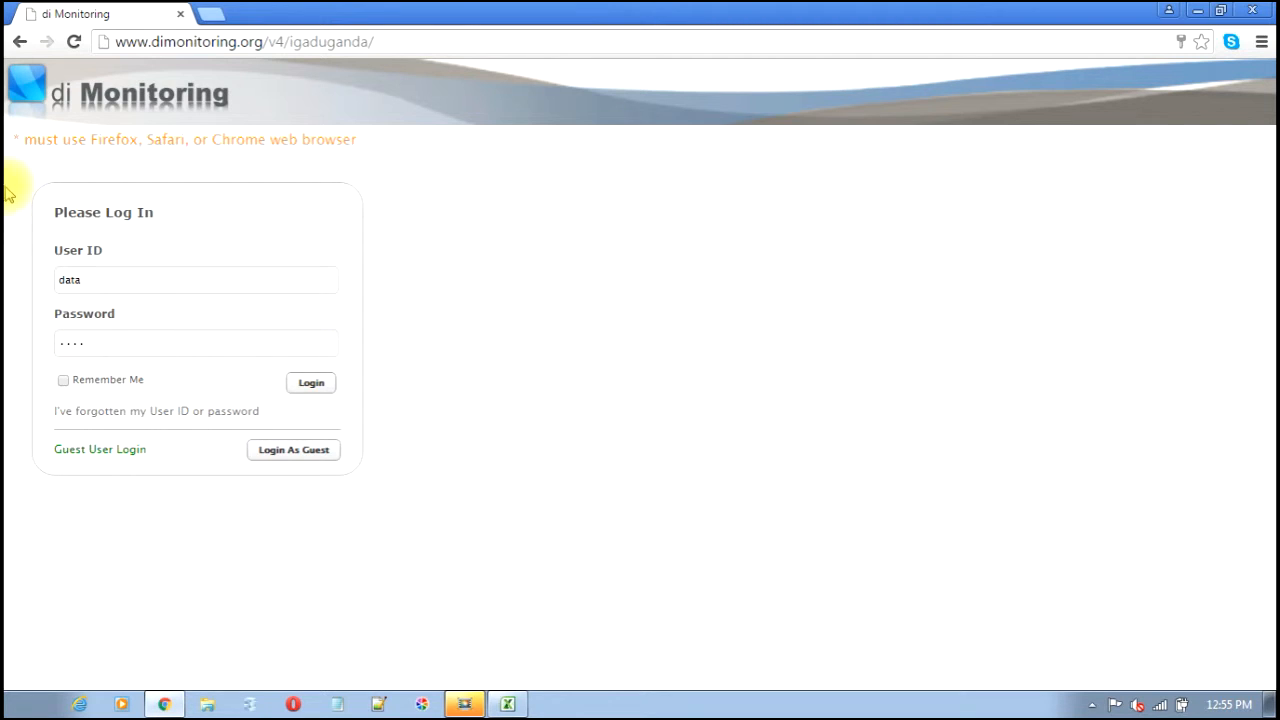
left_click(312, 384)
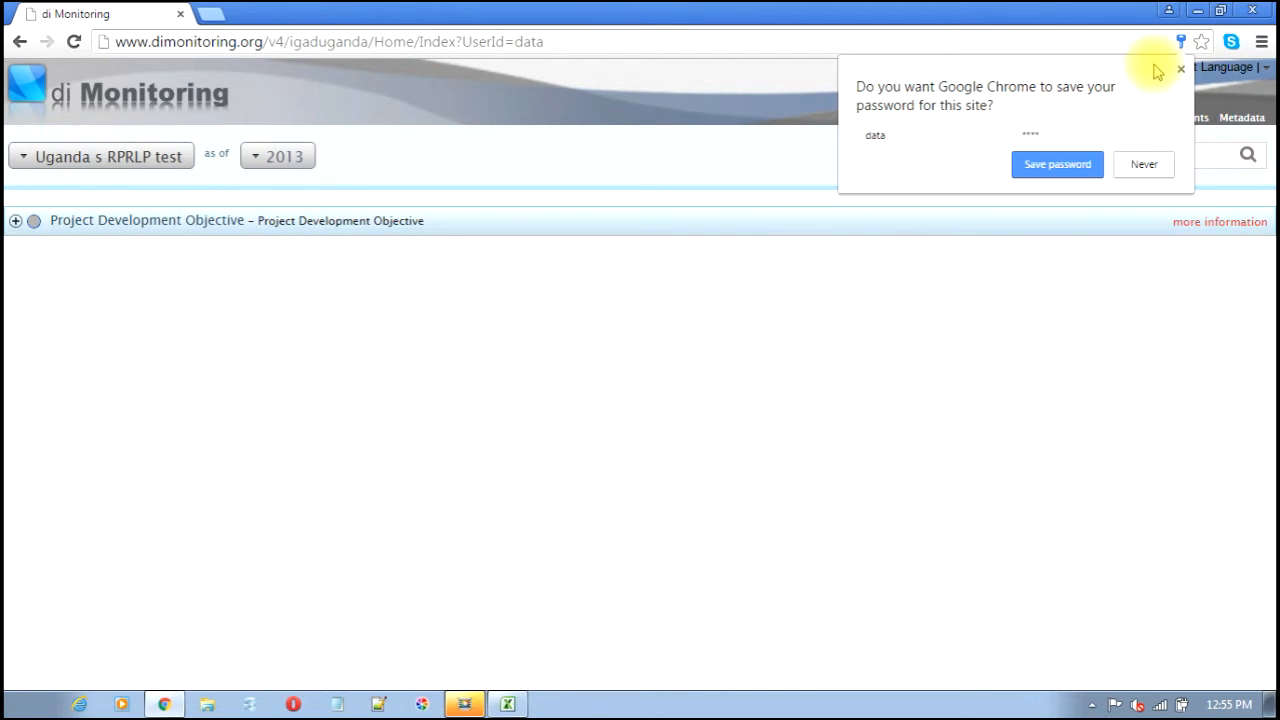
- Decline the browser password prompt and expand the tree down to Results 1.1.1
left_click(1141, 166)
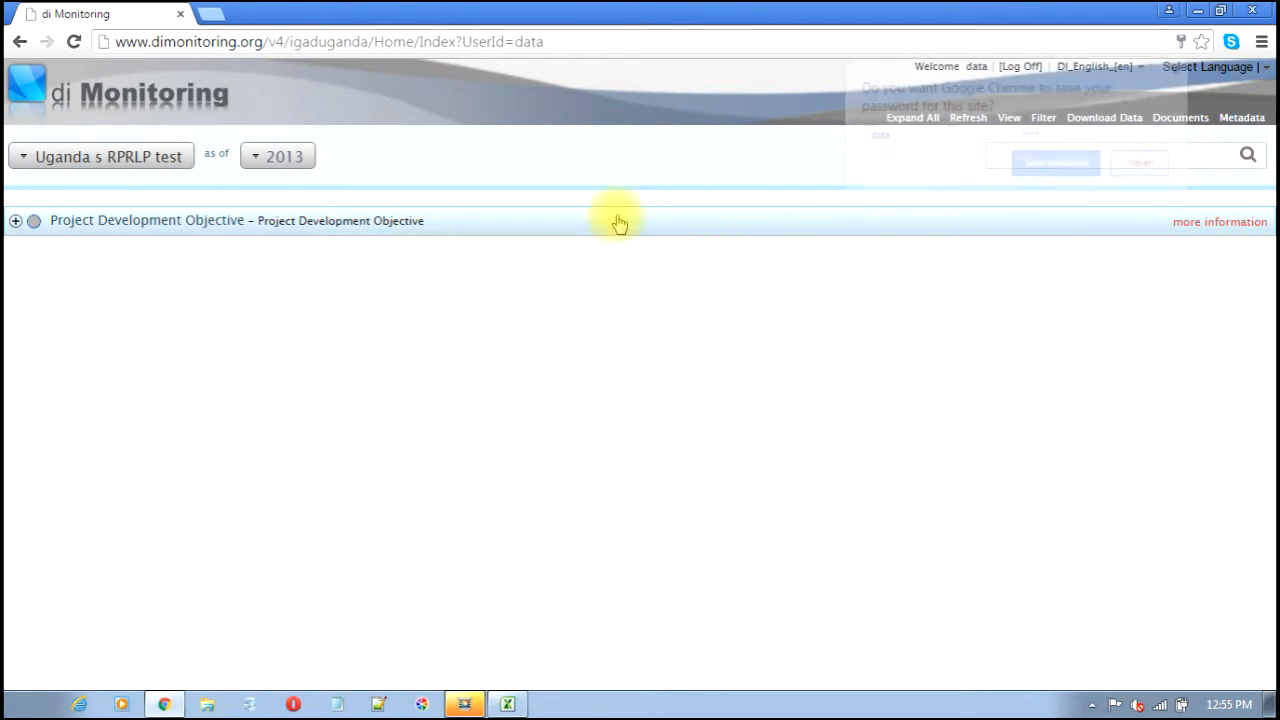
left_click(16, 222)
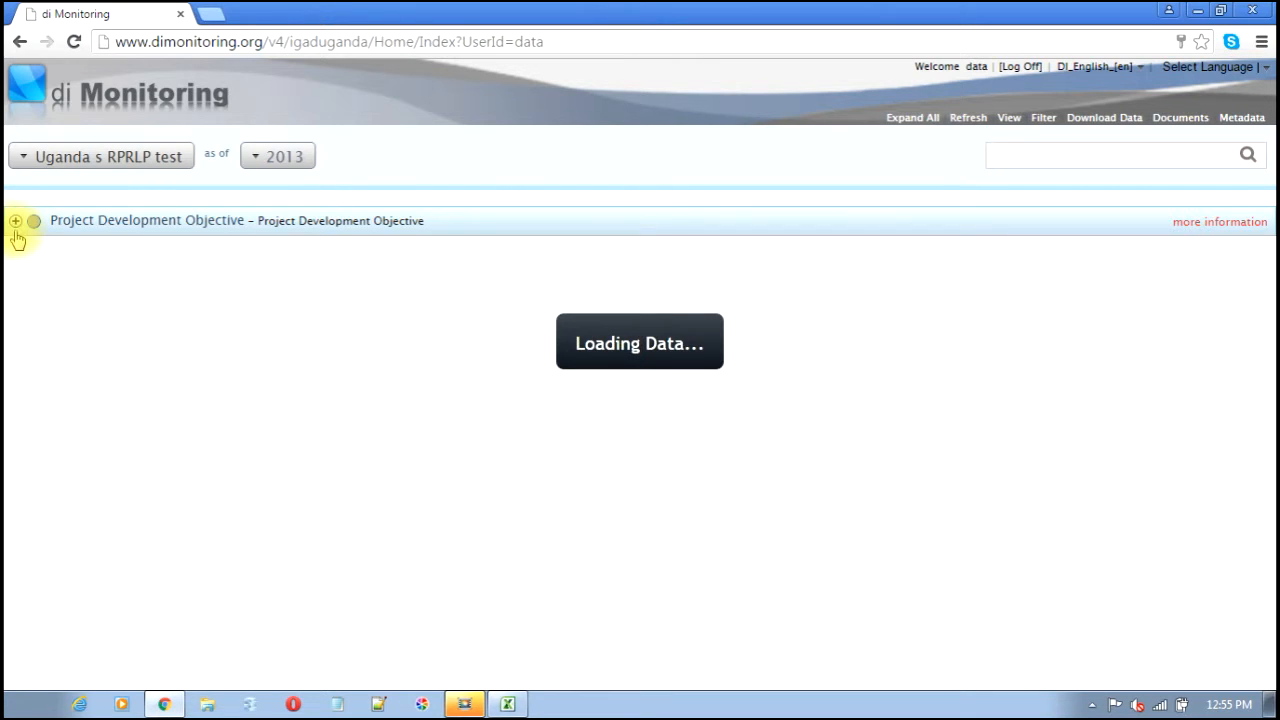
left_click(30, 416)
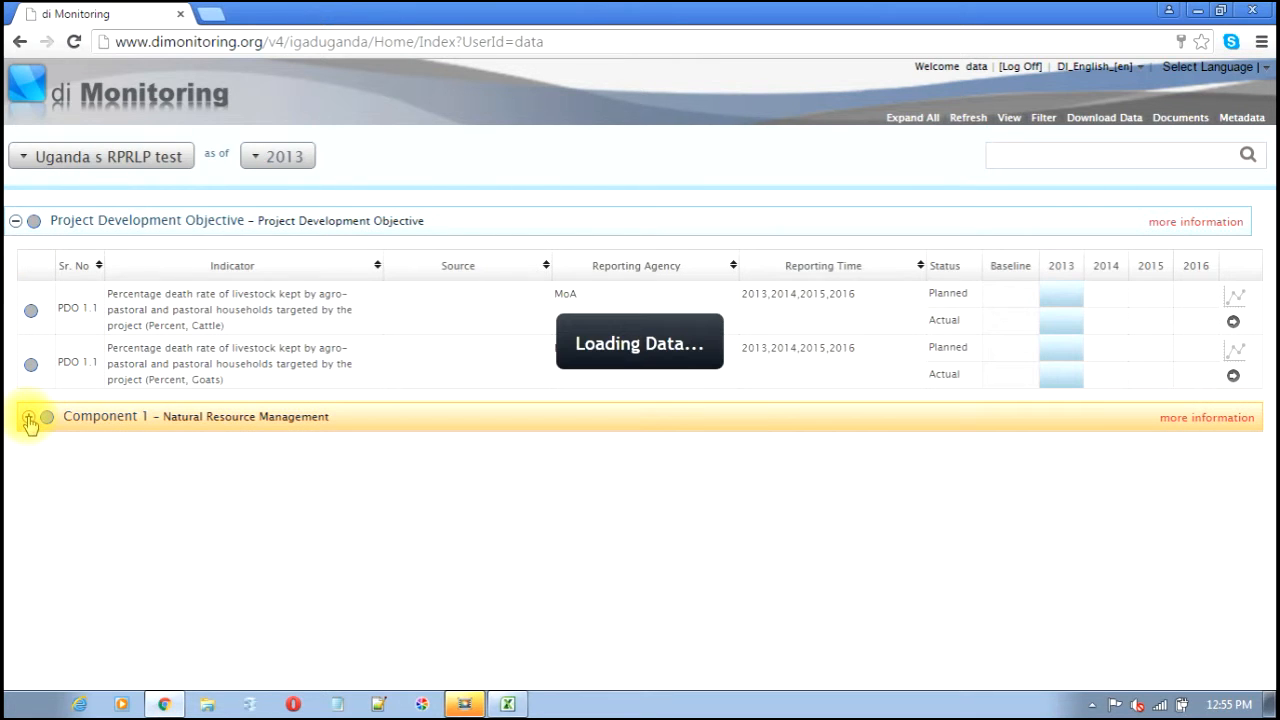
left_click(43, 466)
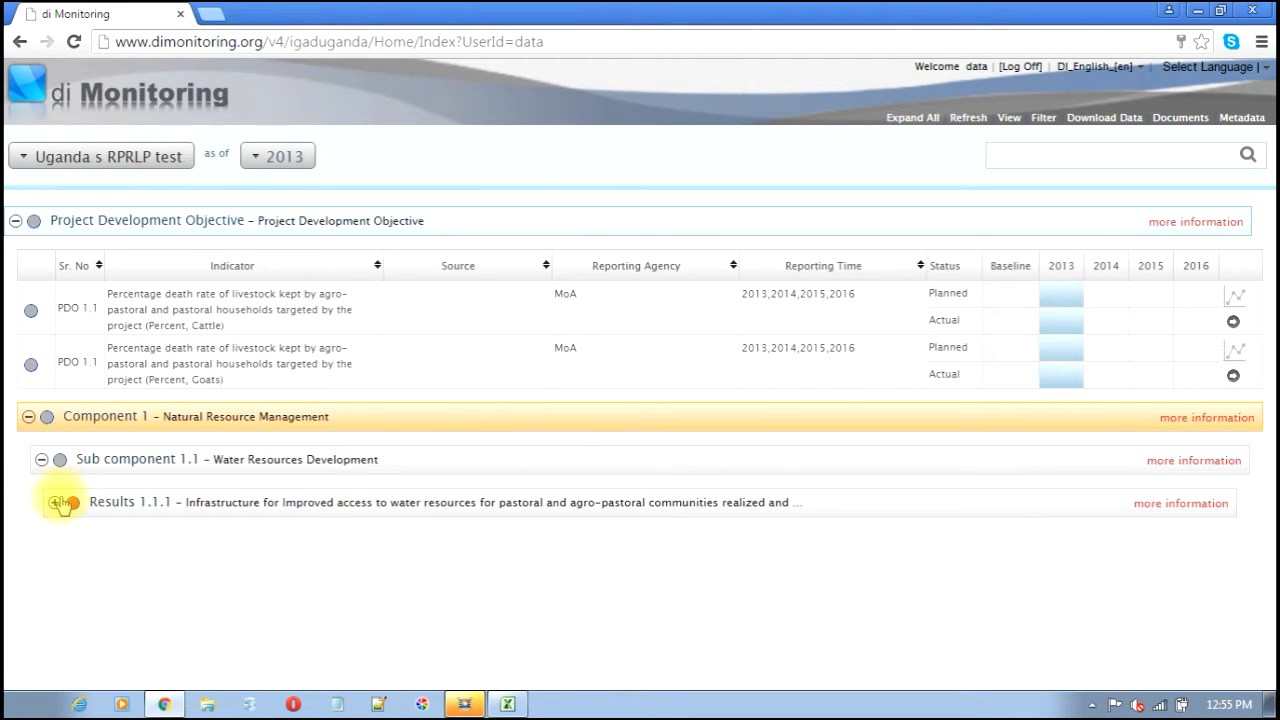
left_click(55, 503)
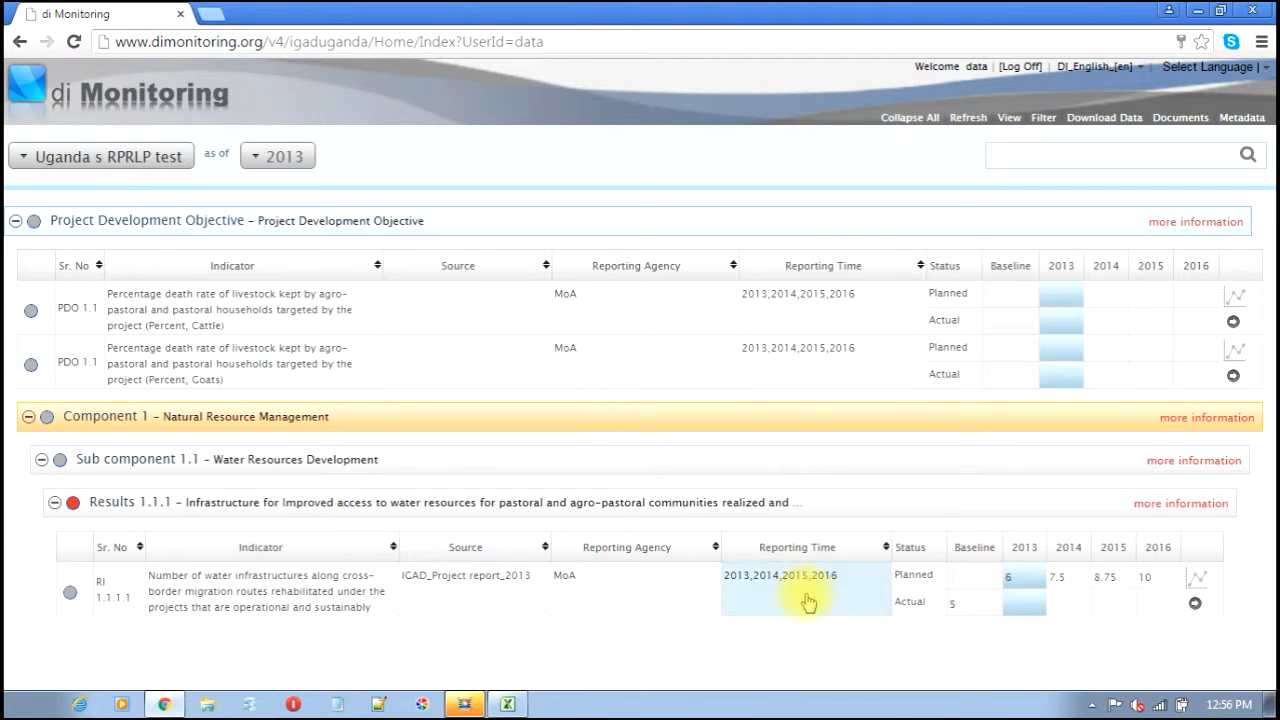
- Enter 4 as RI 1.1.1.1's 2013 actual, citing a new ICAD 2013 source
left_click(1027, 610)
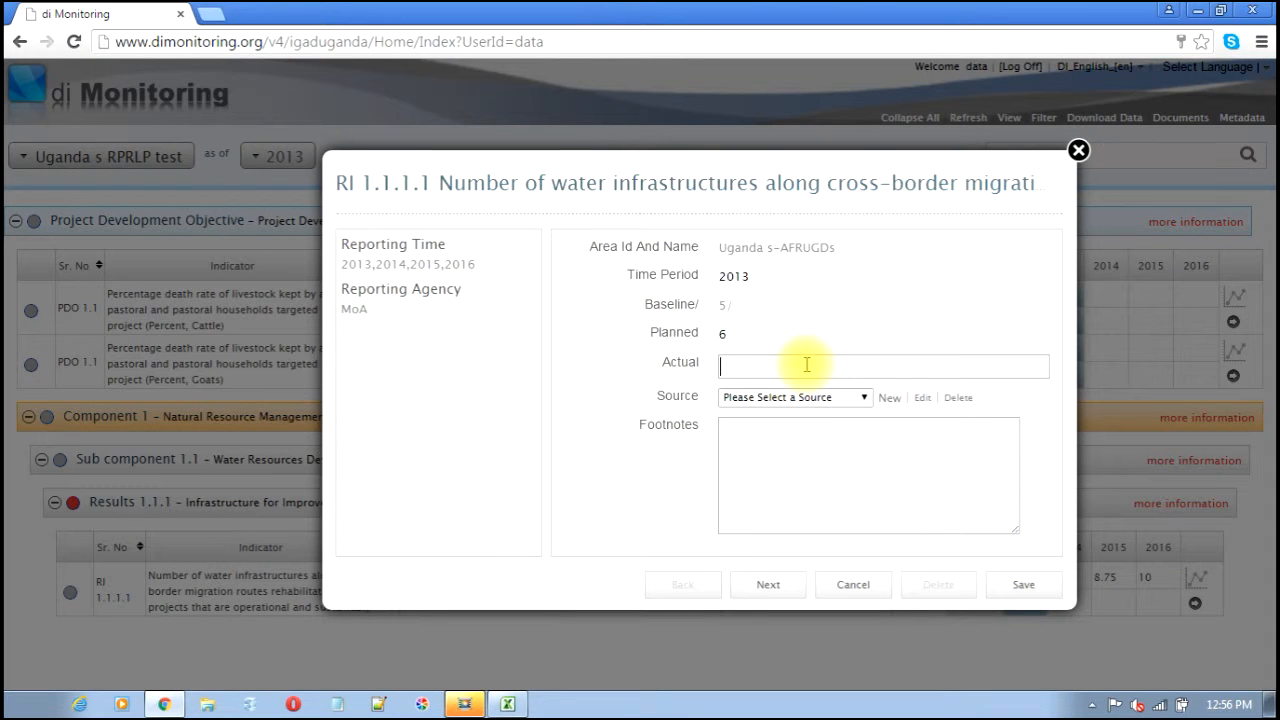
type("4")
left_click(805, 397)
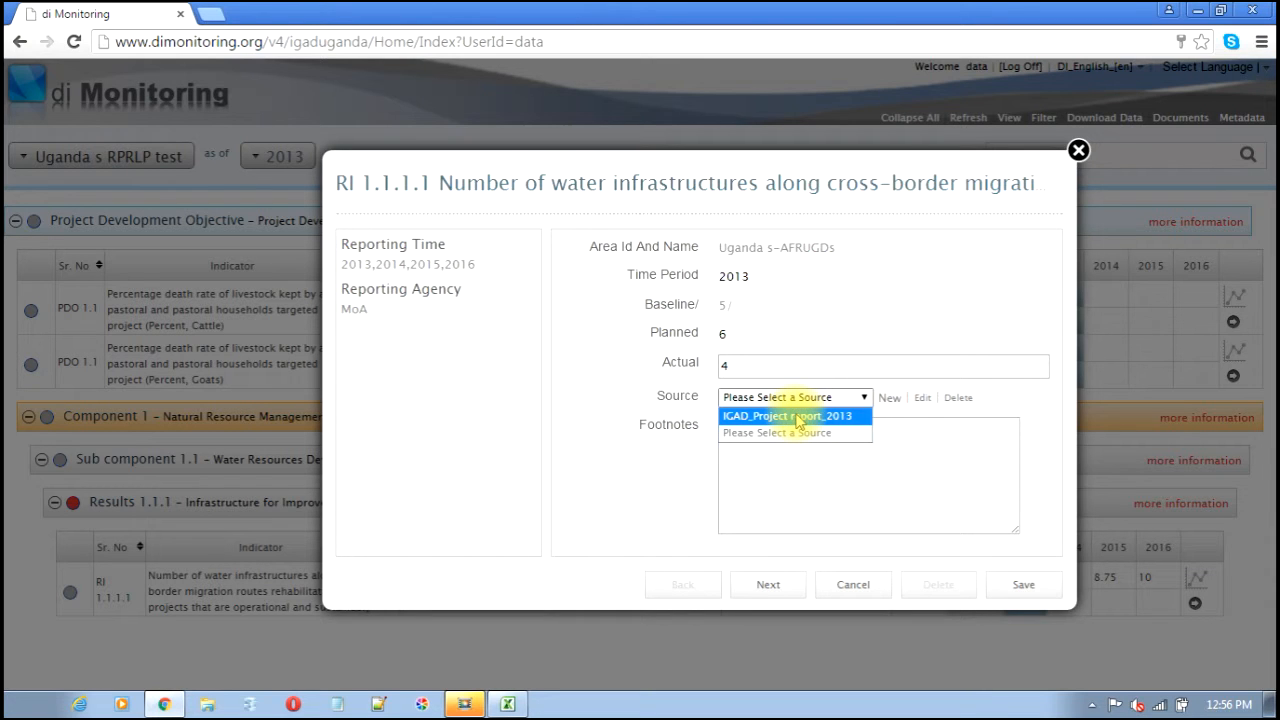
left_click(895, 400)
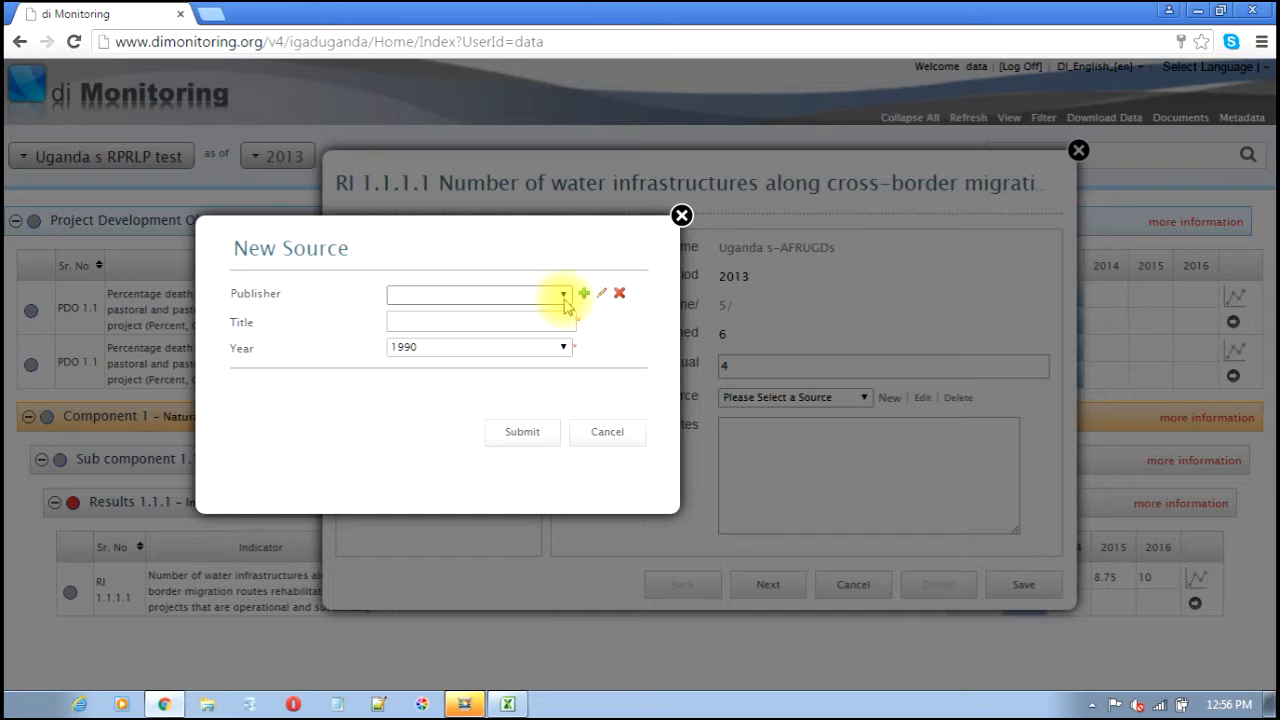
left_click(556, 298)
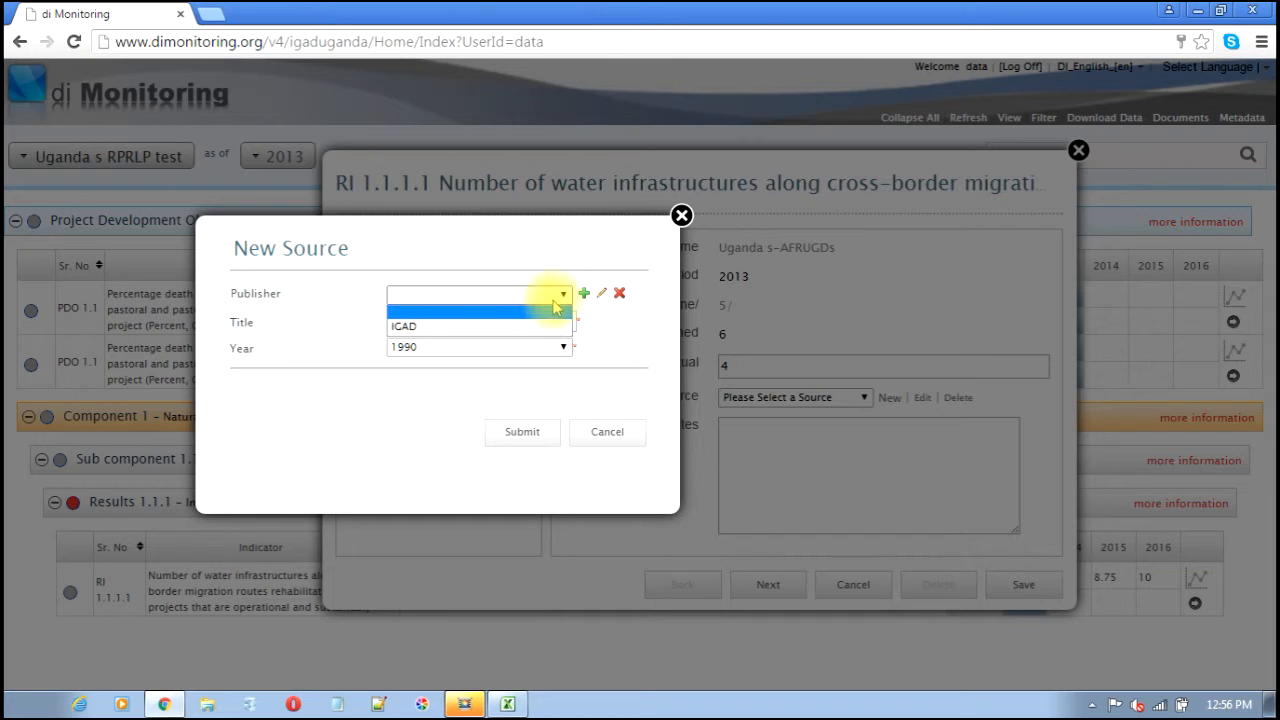
left_click(521, 326)
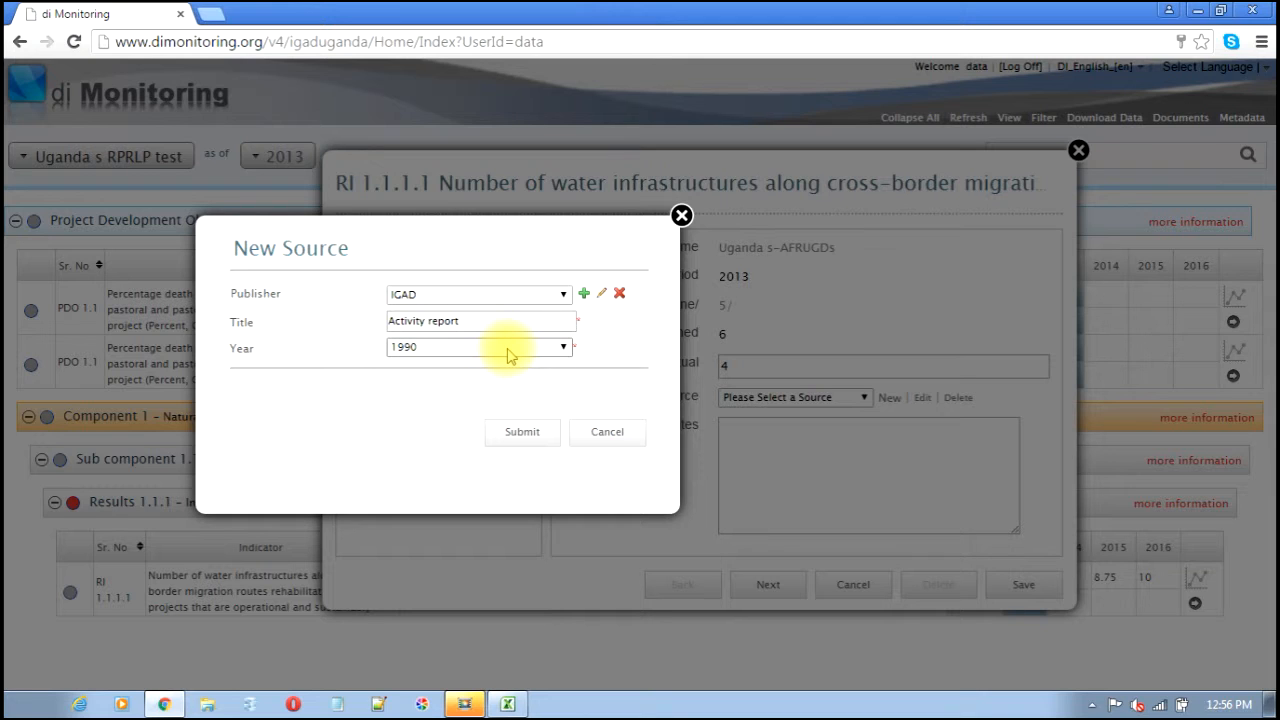
left_click(508, 349)
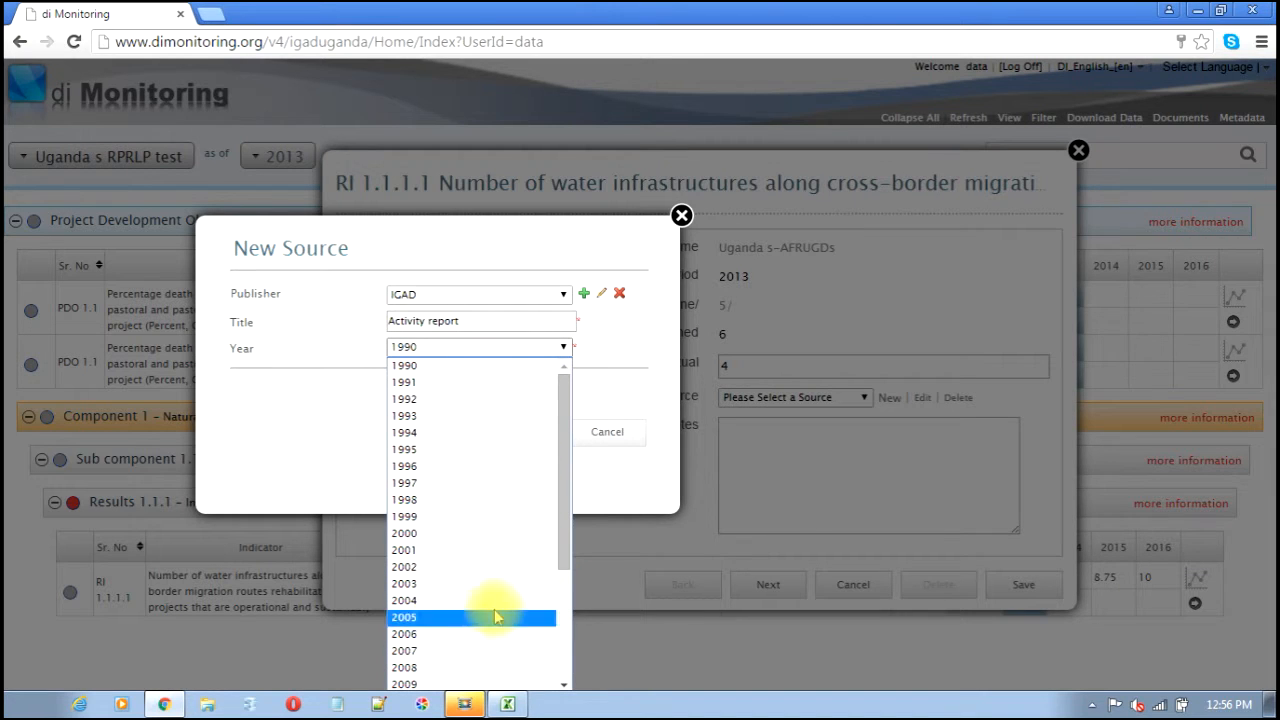
left_click_drag(566, 529, 566, 606)
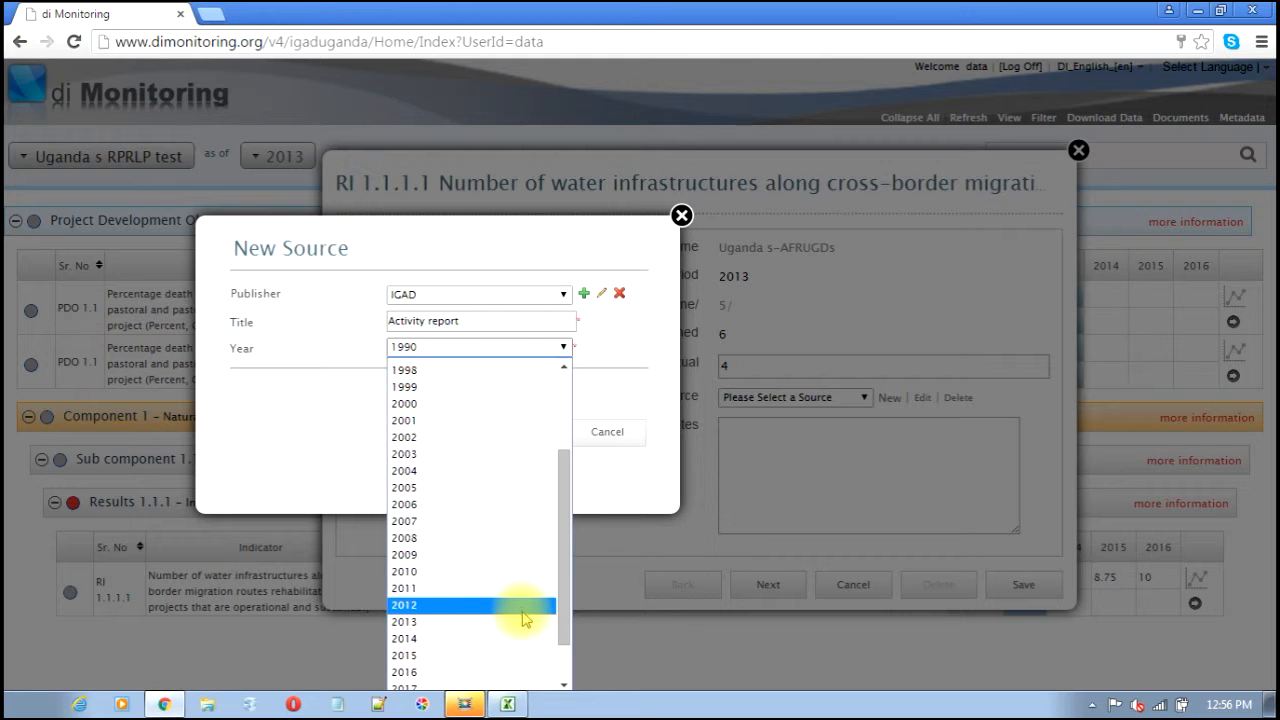
left_click(522, 622)
left_click(532, 430)
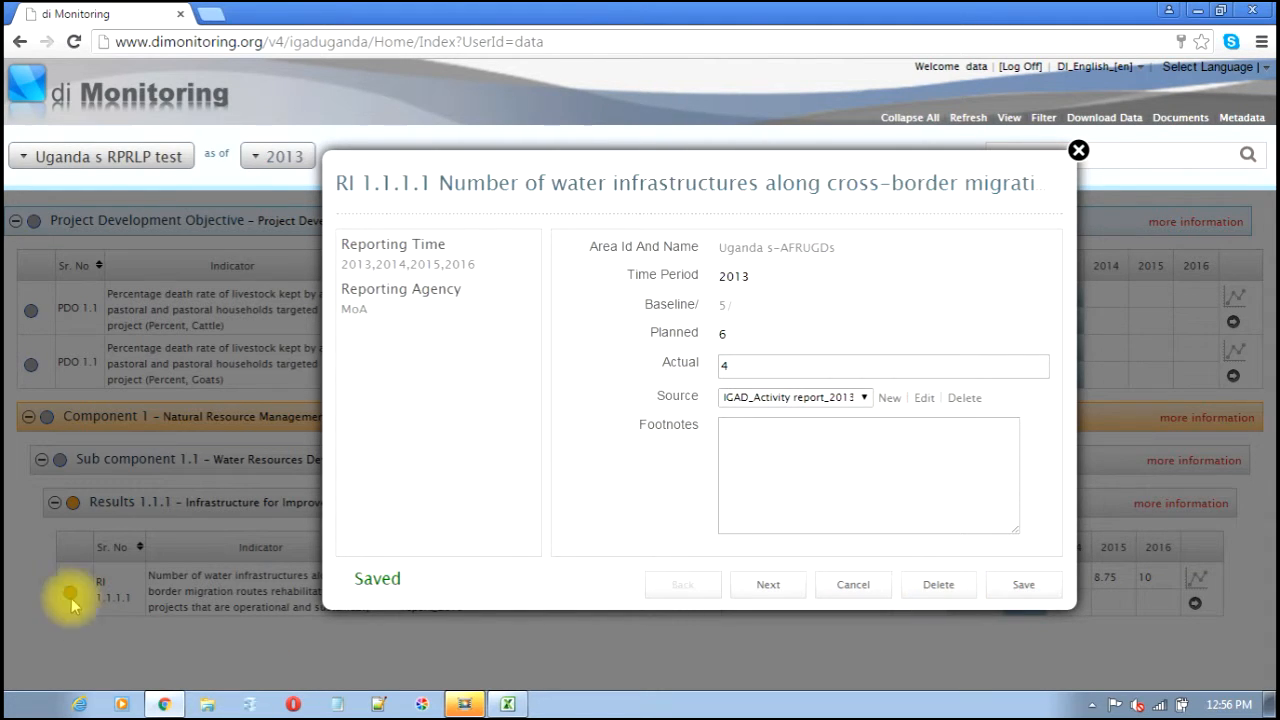
double_click(722, 366)
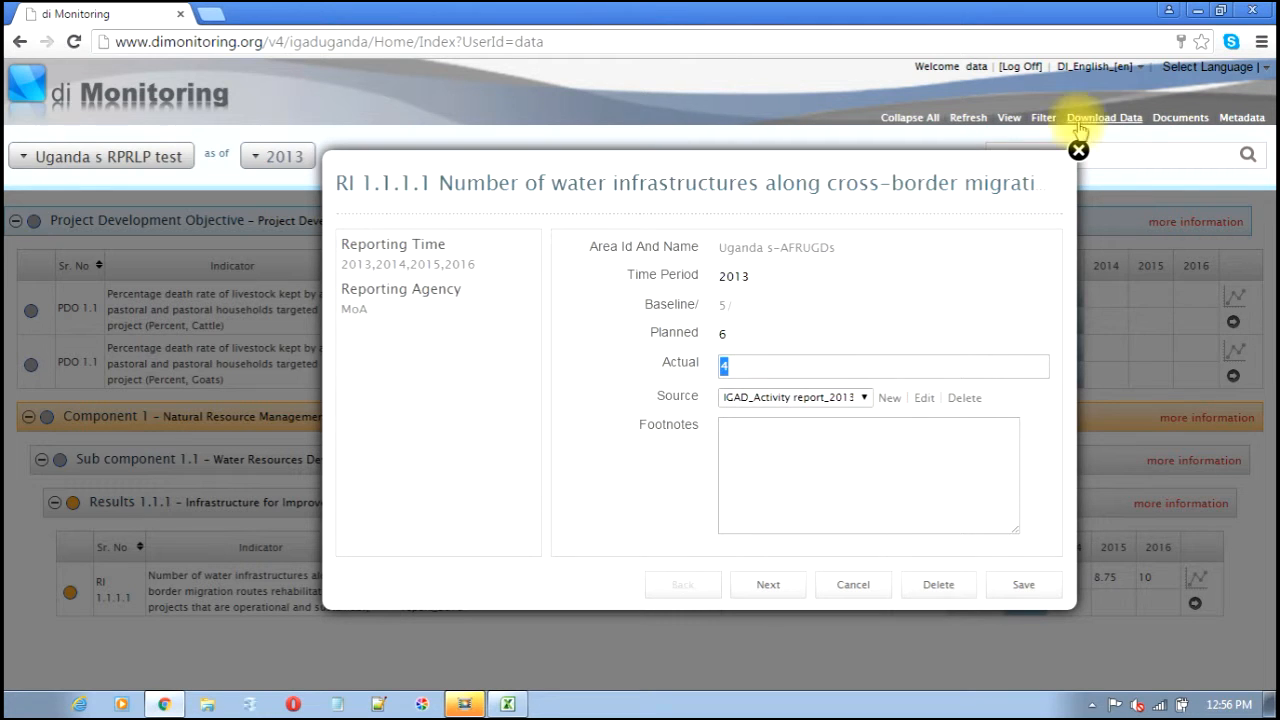
left_click(1078, 152)
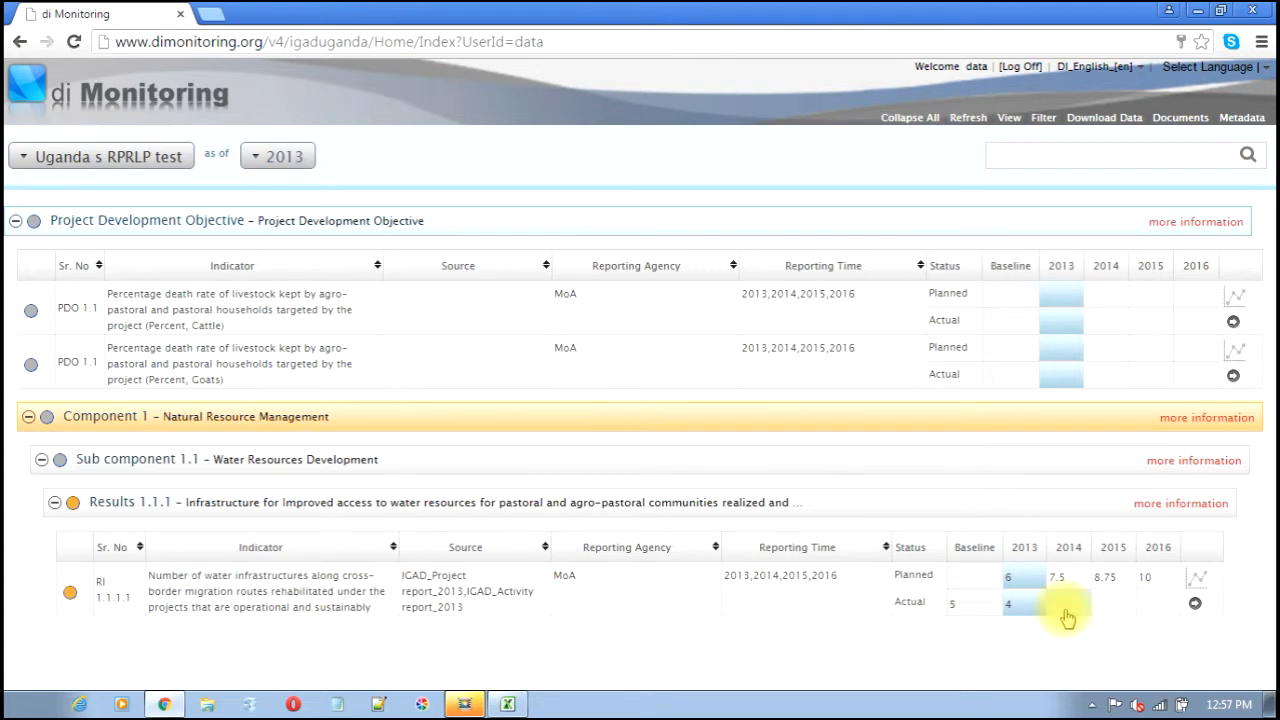
- Open and close the goats indicator's 2013 actual entry twice without saving, then log off
left_click(1065, 375)
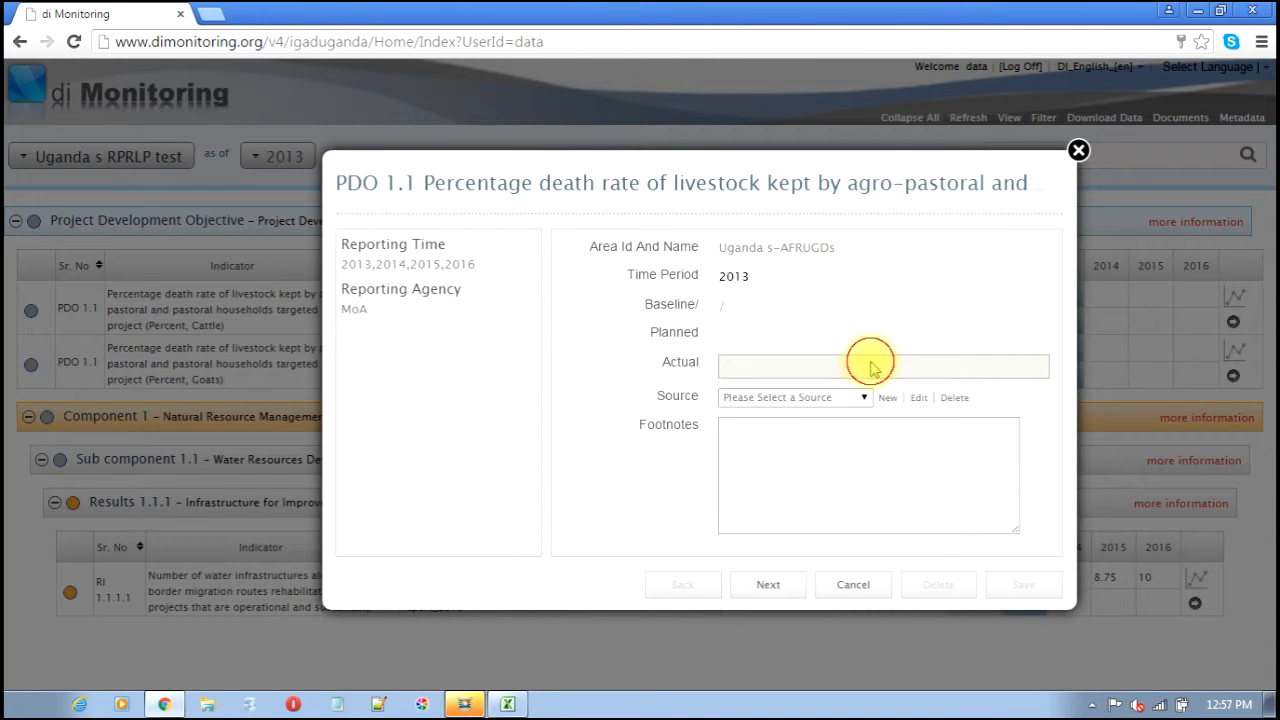
left_click(1078, 150)
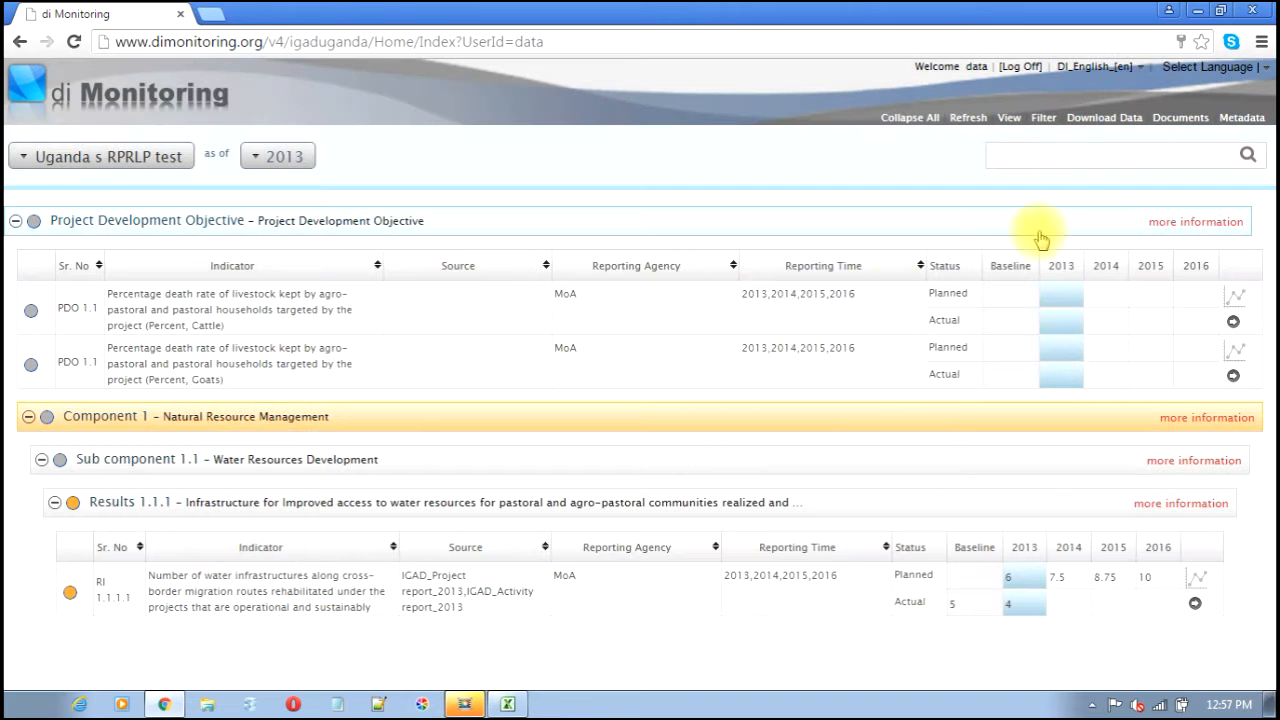
left_click(1060, 385)
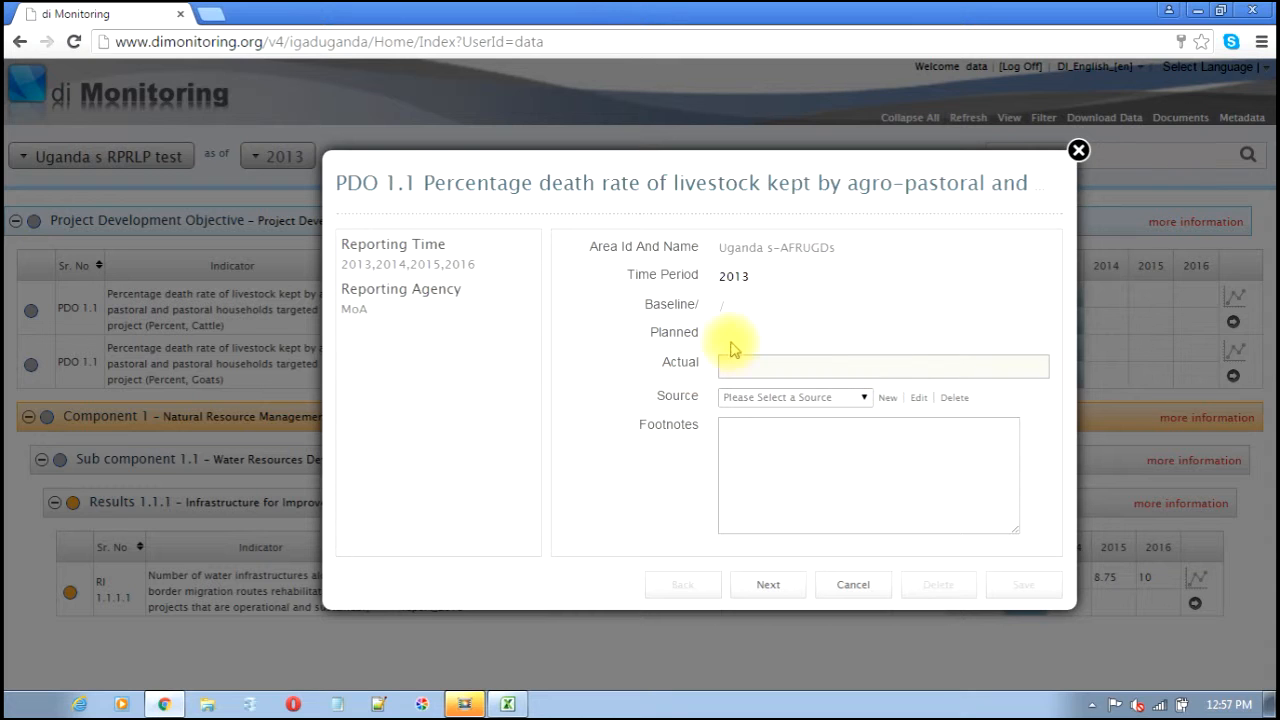
left_click(1078, 151)
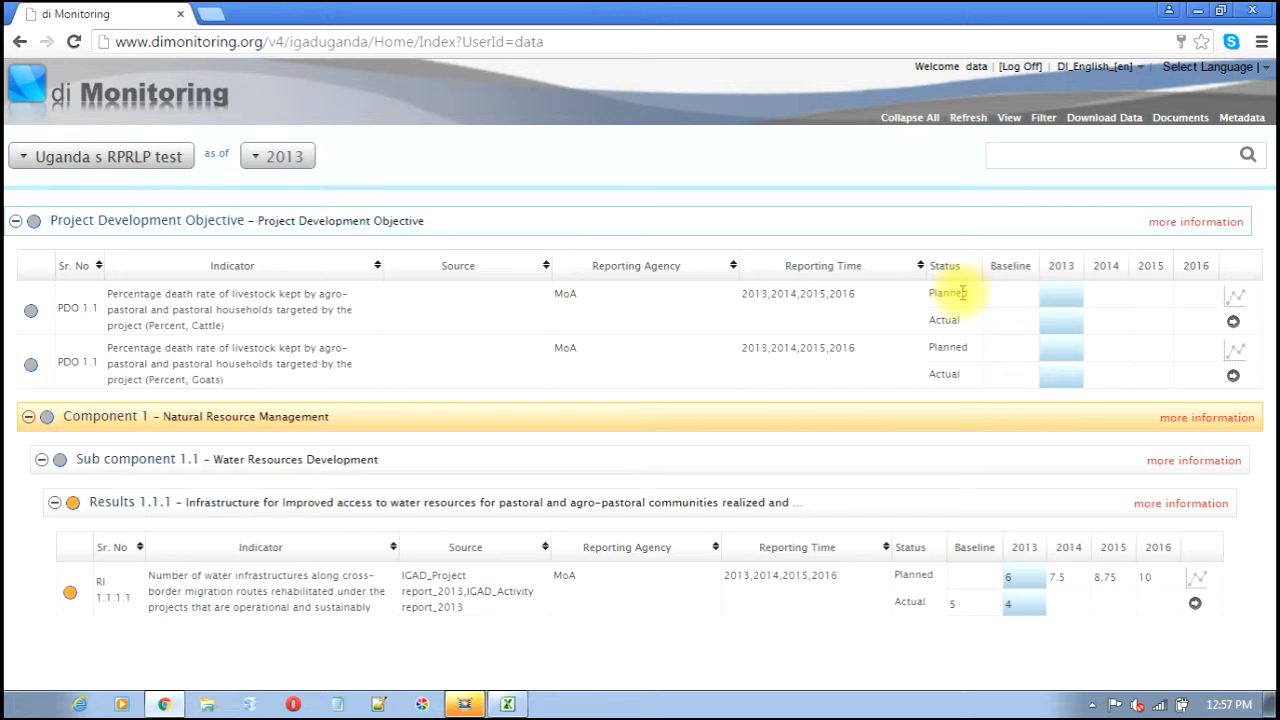
left_click(1020, 67)
- Confirm log off, sign in as administrator, and open the maximized Admin Frameworks list
left_click(630, 396)
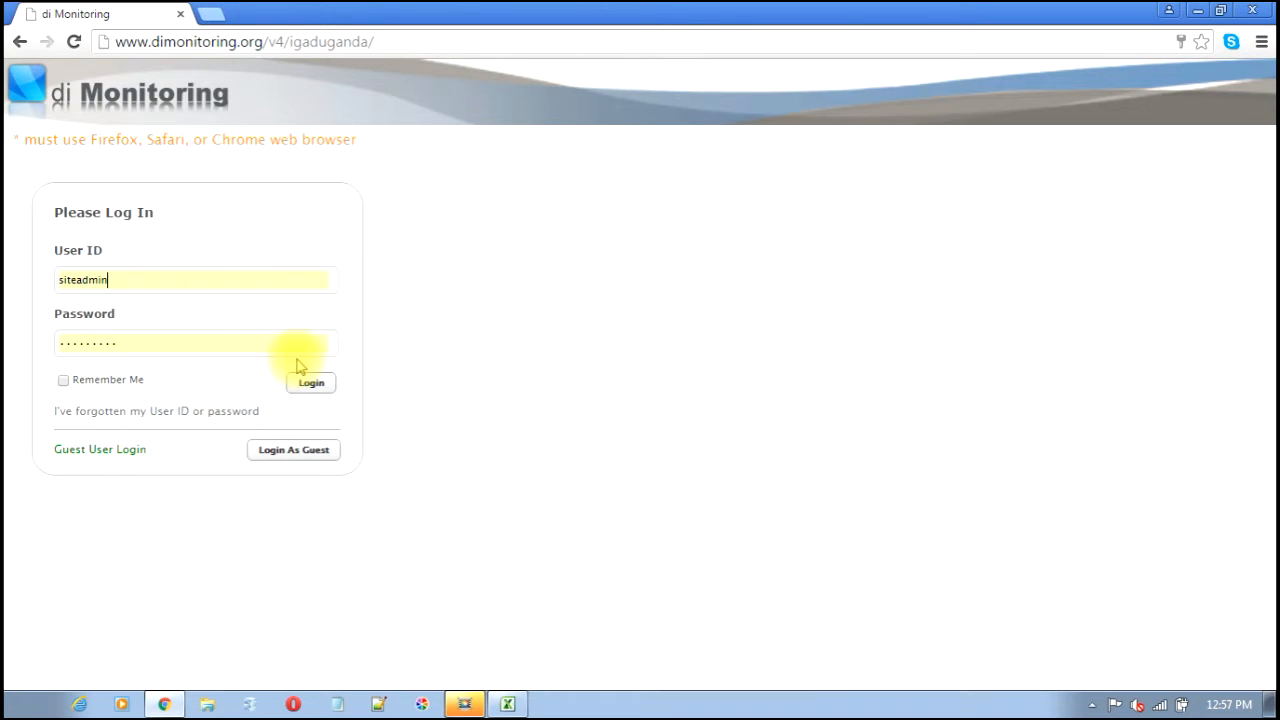
left_click(305, 384)
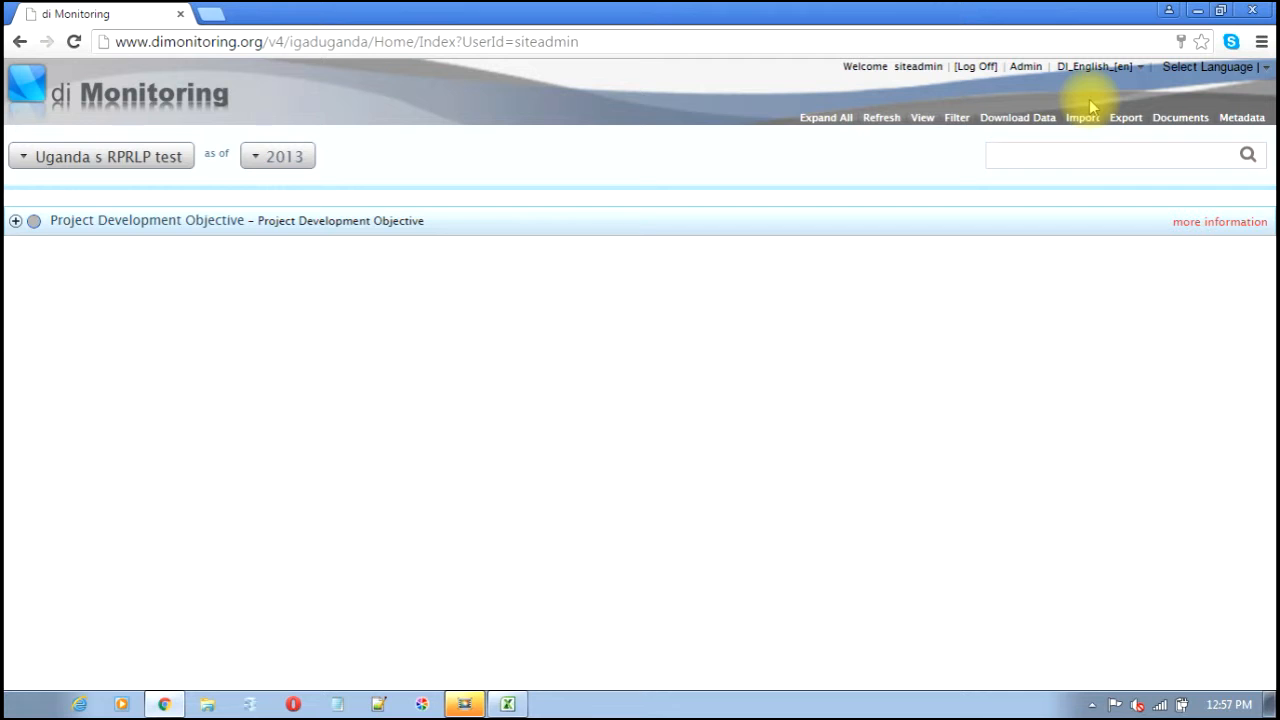
left_click(1022, 68)
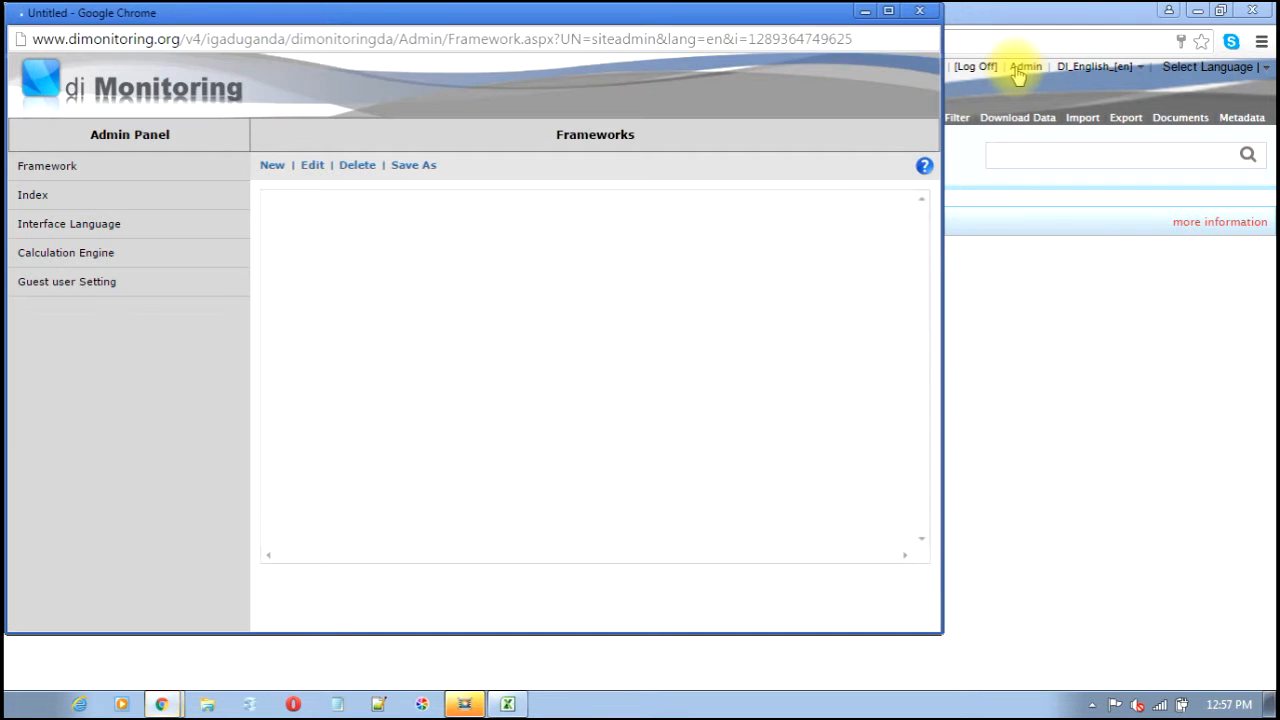
left_click(887, 12)
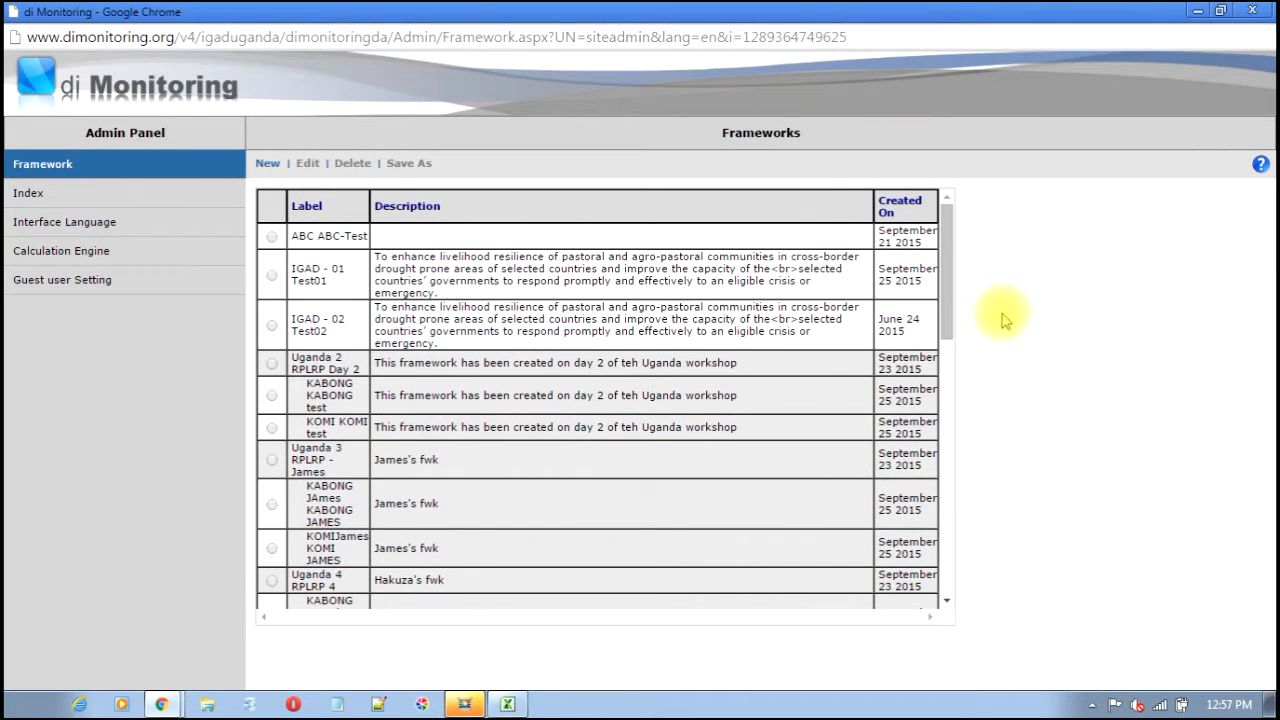
left_click_drag(940, 322, 924, 597)
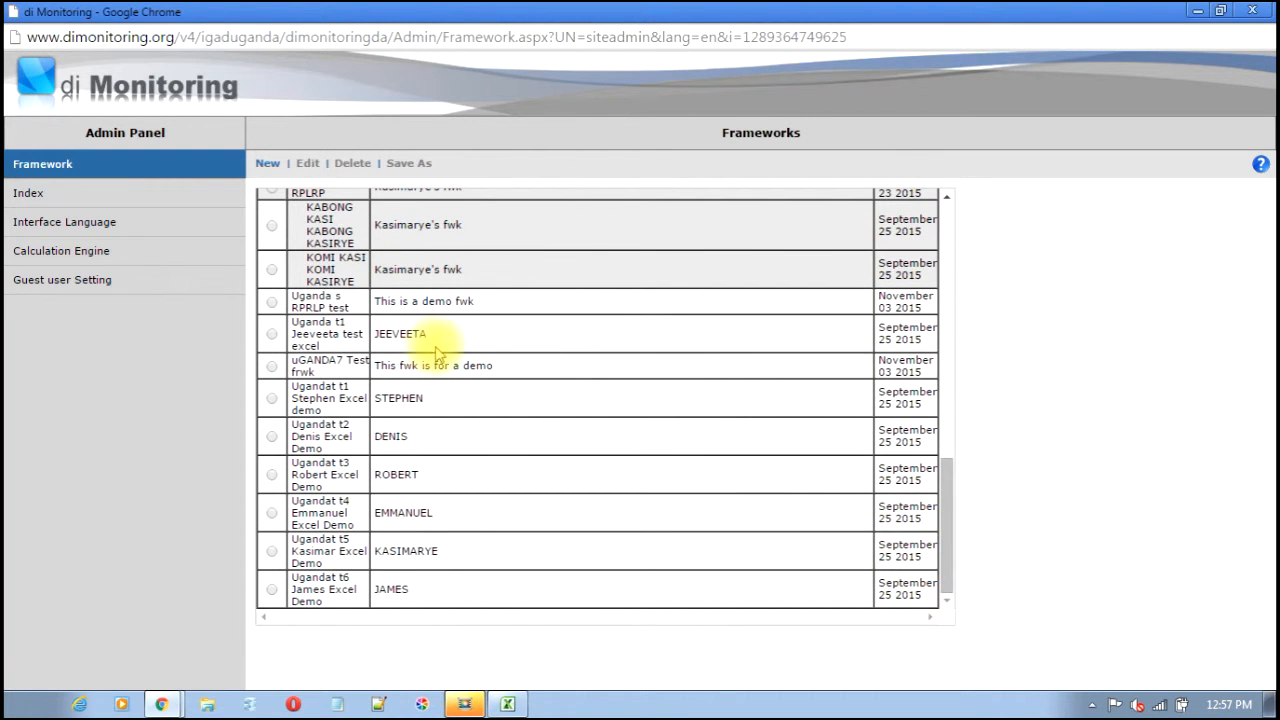
- Edit the Uganda s RPRLP test framework and go to its Data Entry Transaction Log
left_click(271, 303)
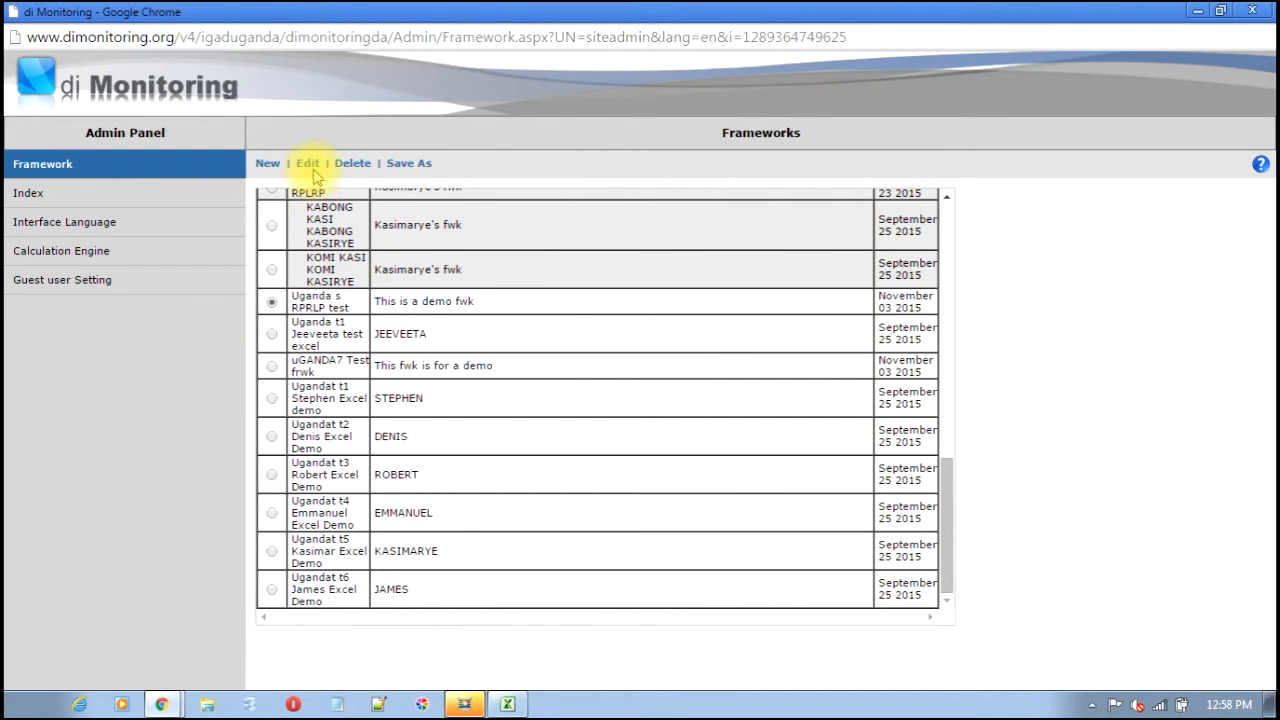
left_click(308, 165)
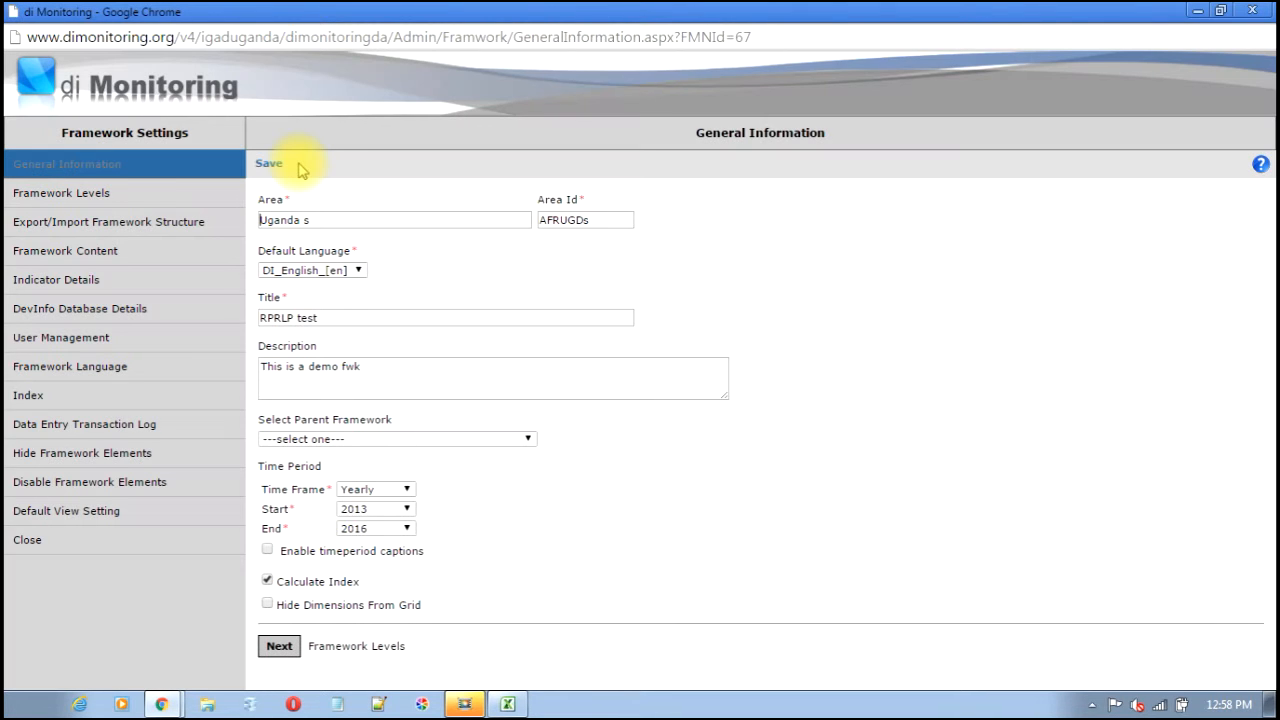
left_click(77, 427)
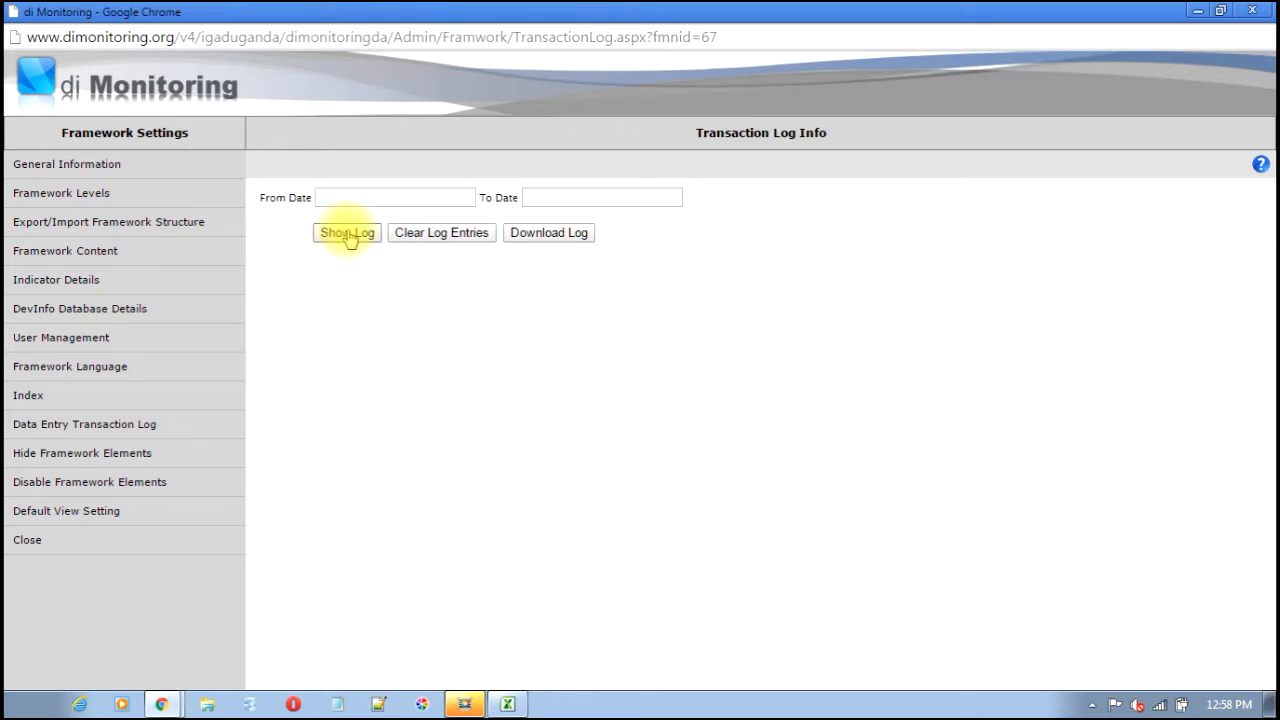
- Show the log for 11/03/2015 to 11/03/2015 and page through both pages
left_click(357, 200)
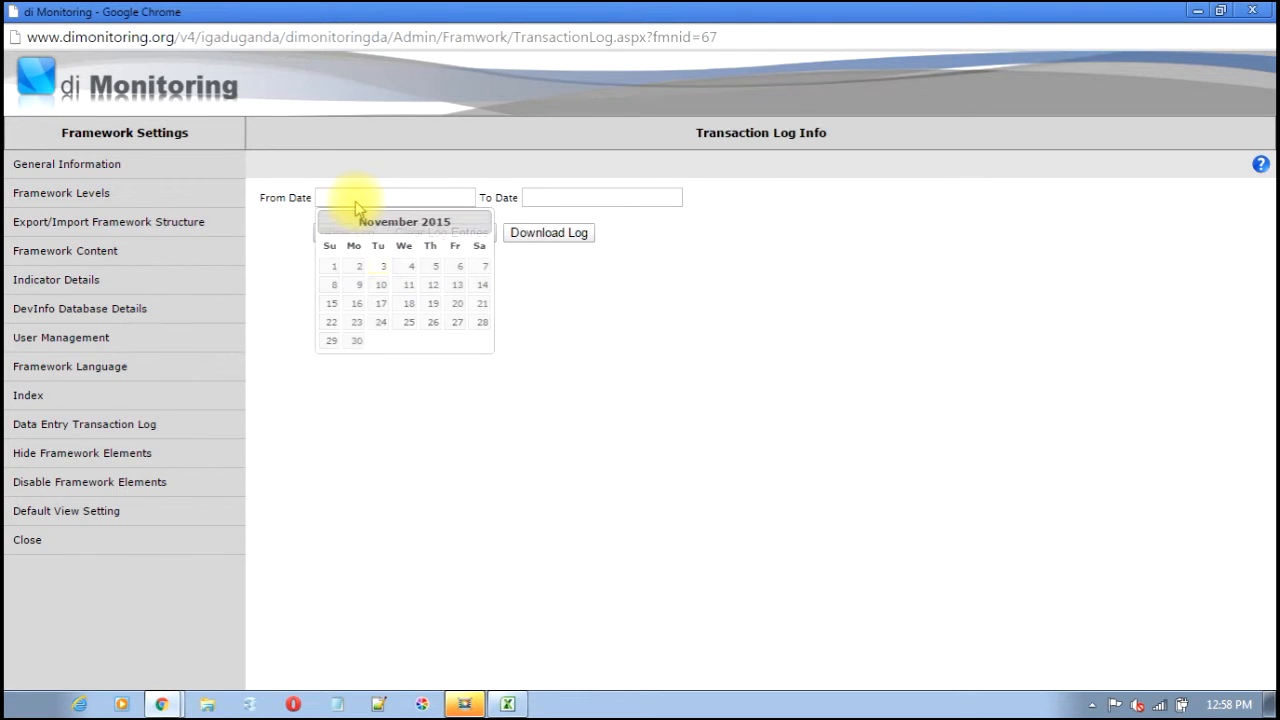
left_click(387, 268)
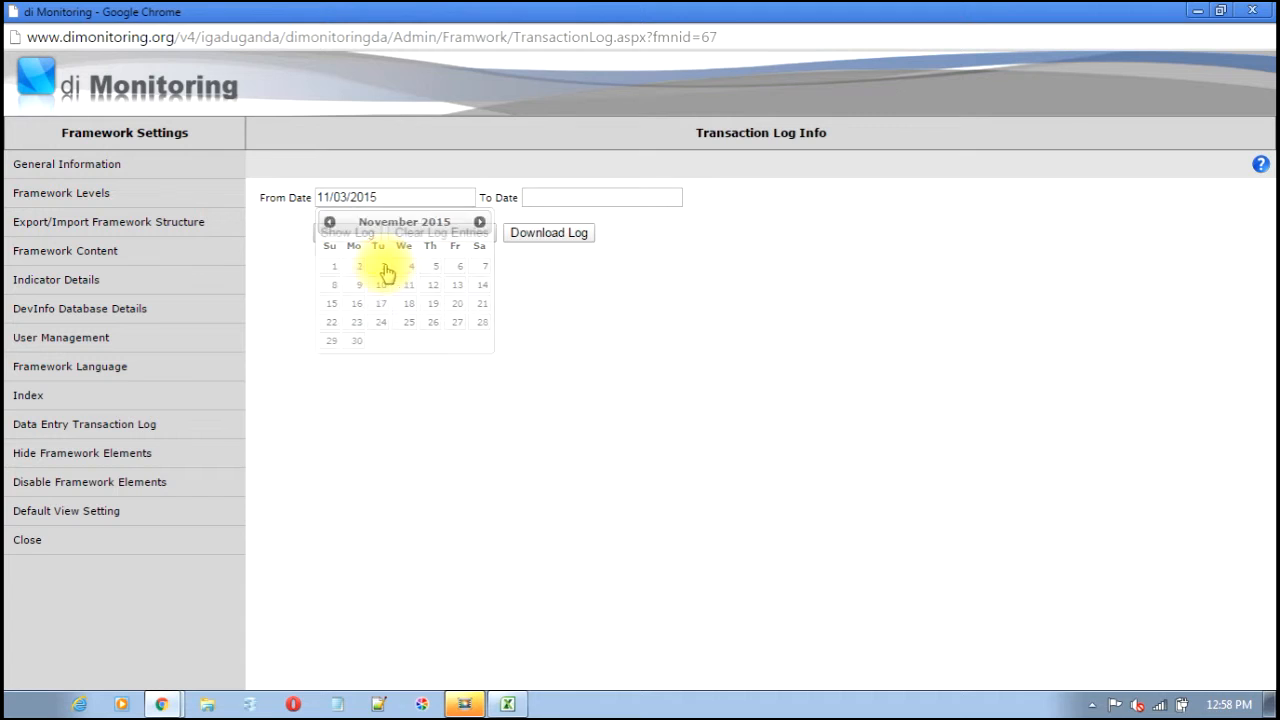
left_click(543, 199)
left_click(588, 267)
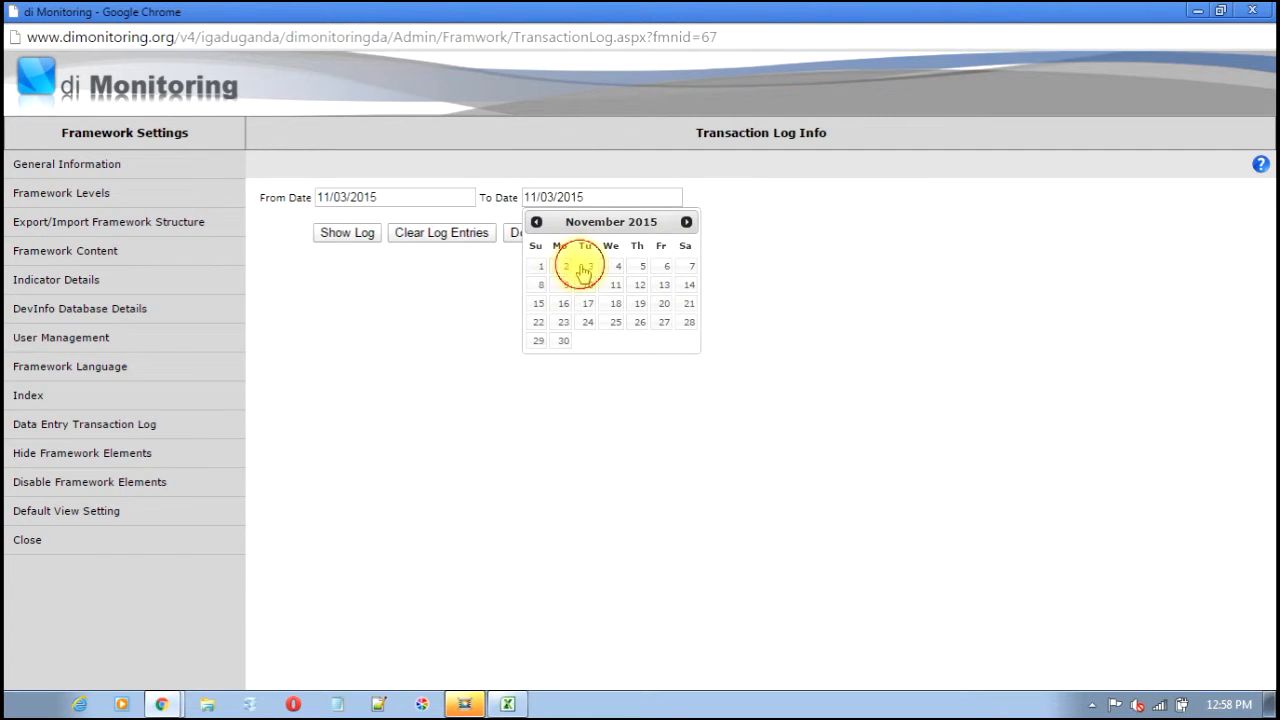
left_click(348, 236)
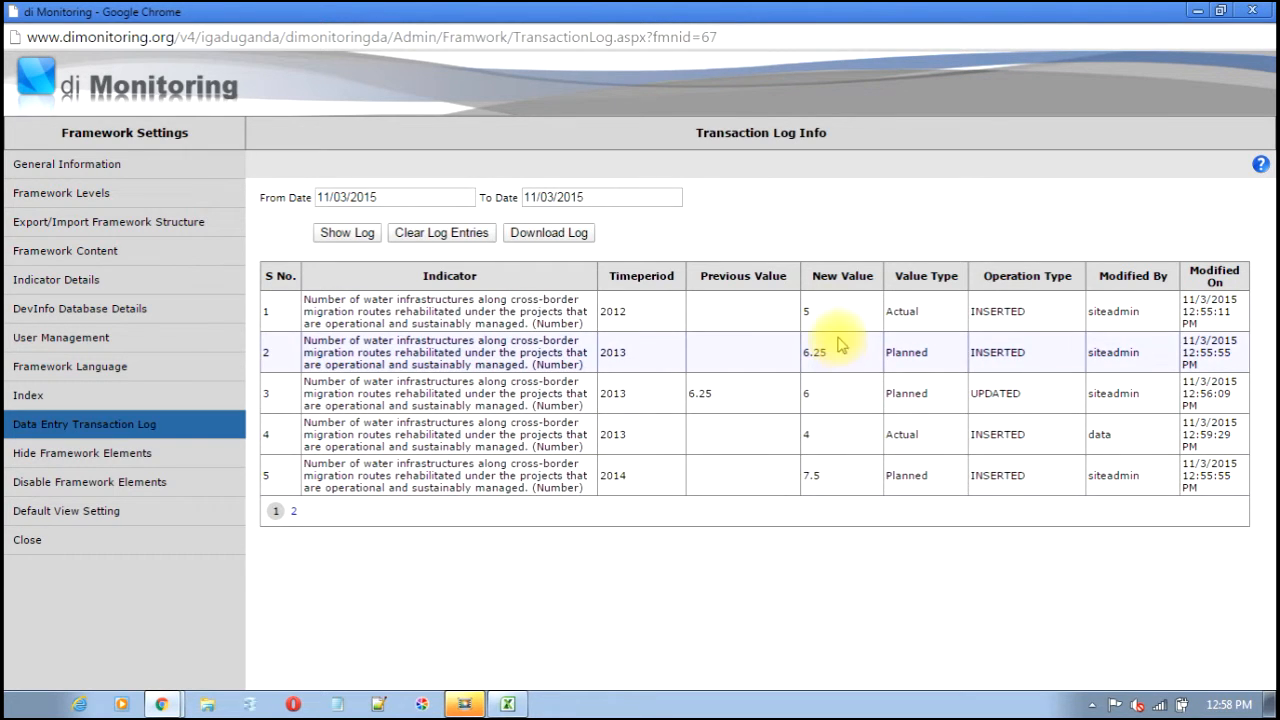
left_click(293, 512)
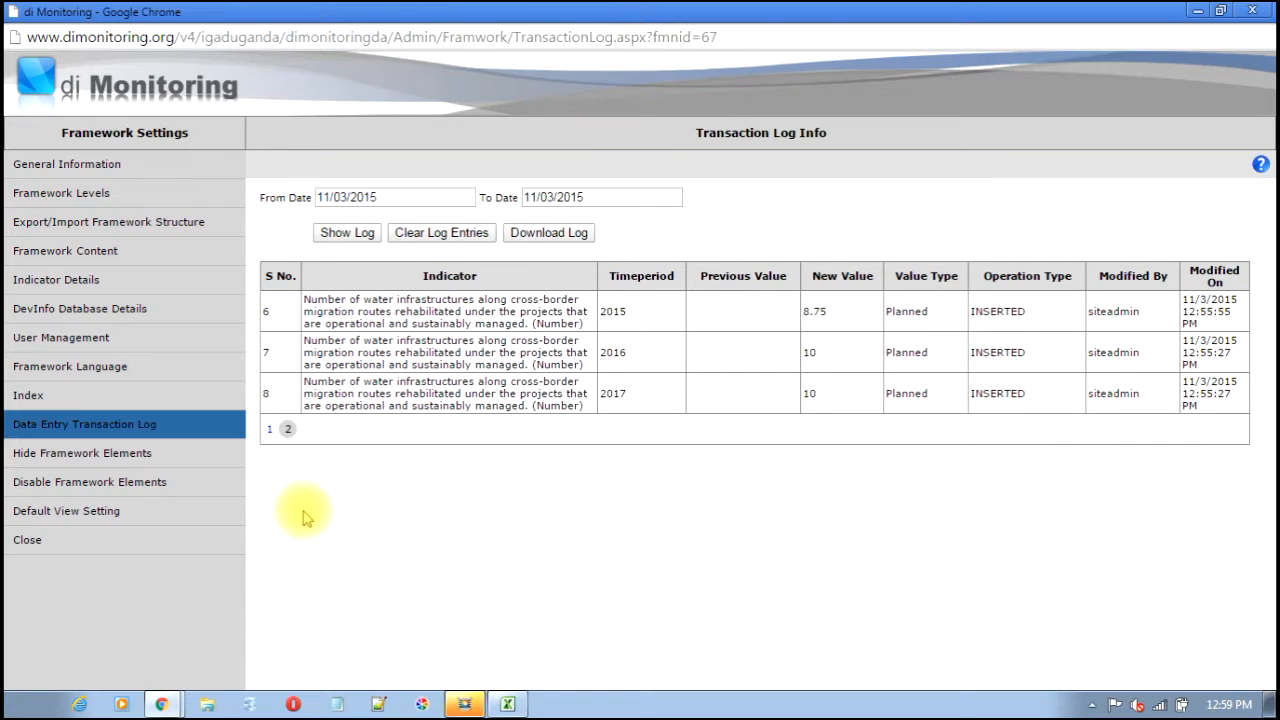
left_click(270, 430)
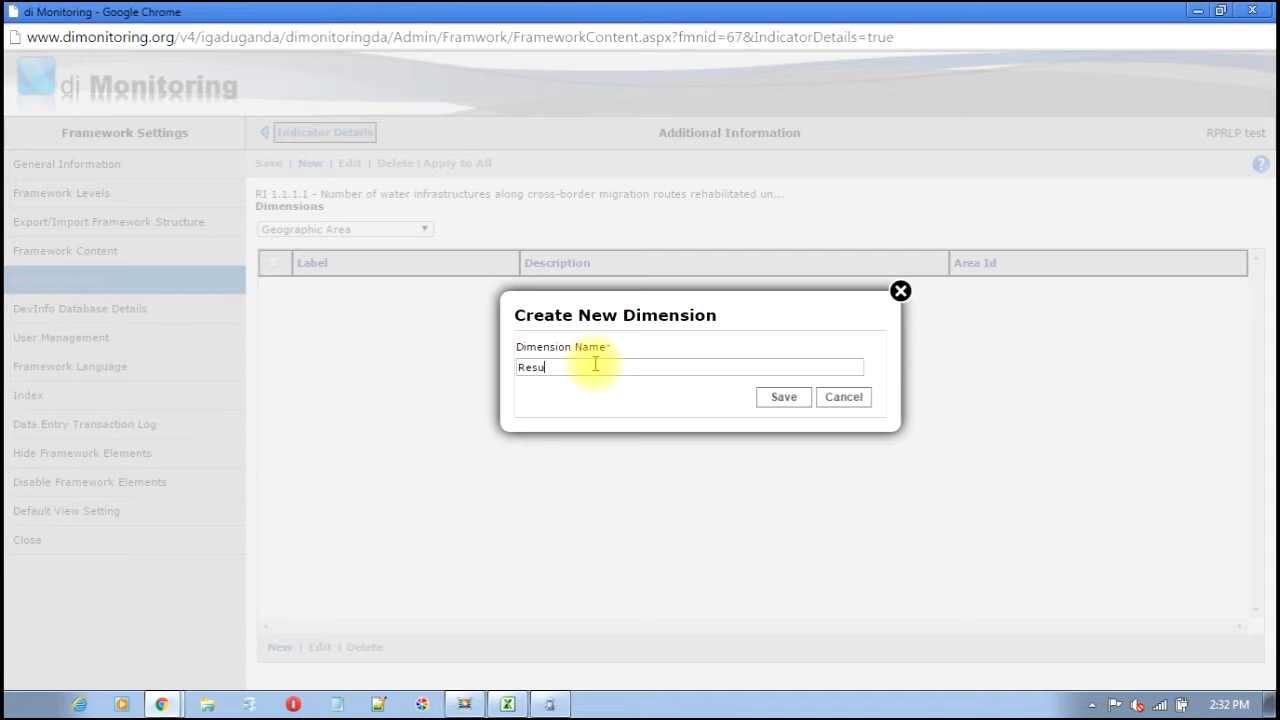
- Save the Result dimension and add the value Result 1 to it
left_click(781, 398)
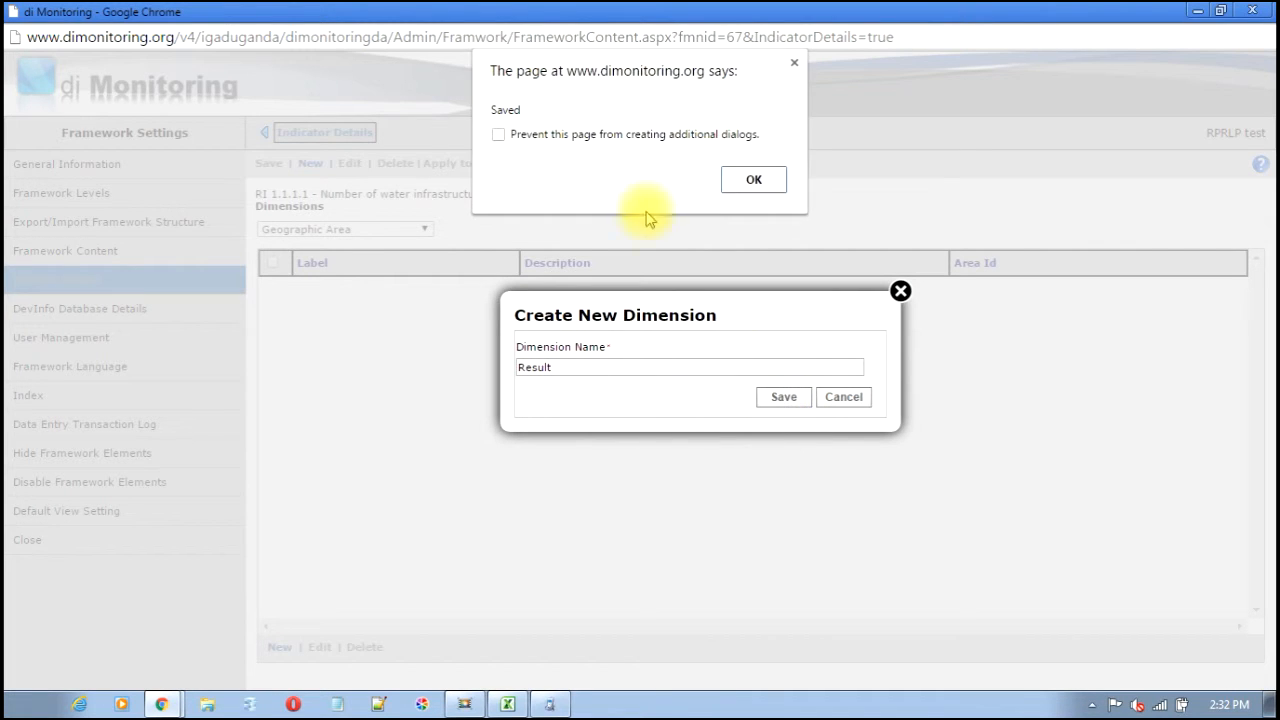
left_click(754, 180)
left_click(425, 229)
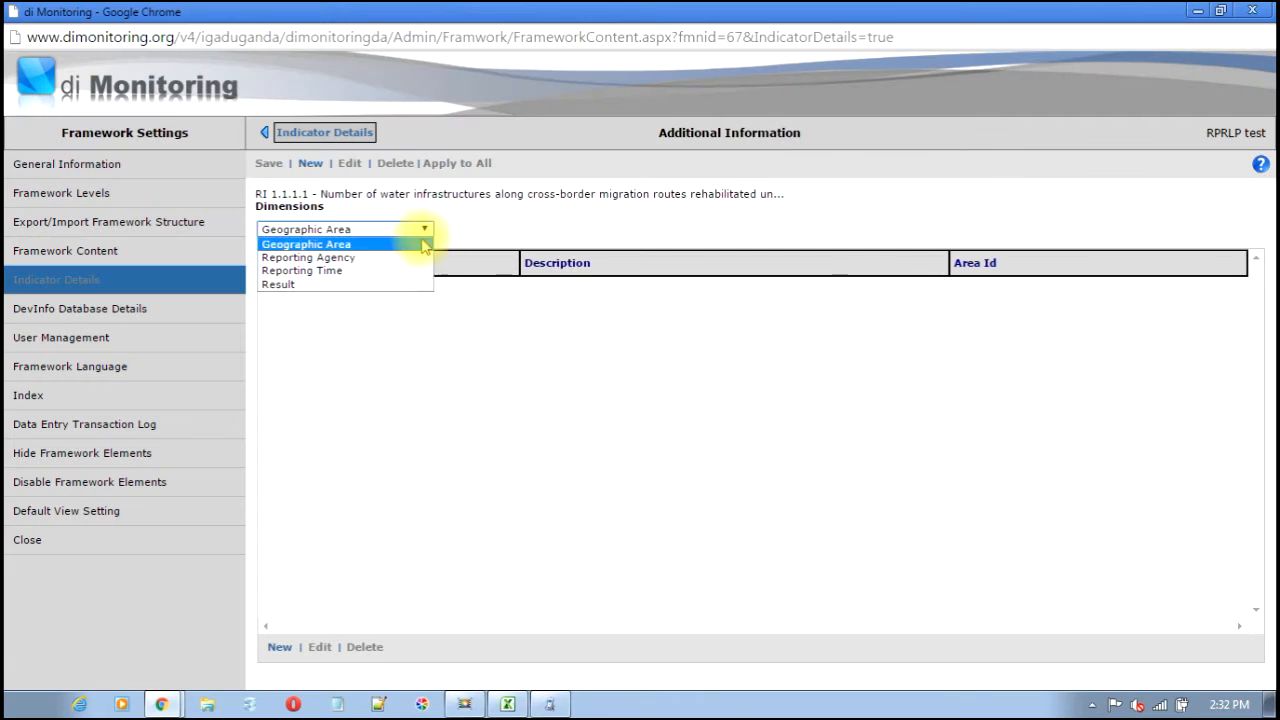
left_click(400, 286)
left_click(280, 647)
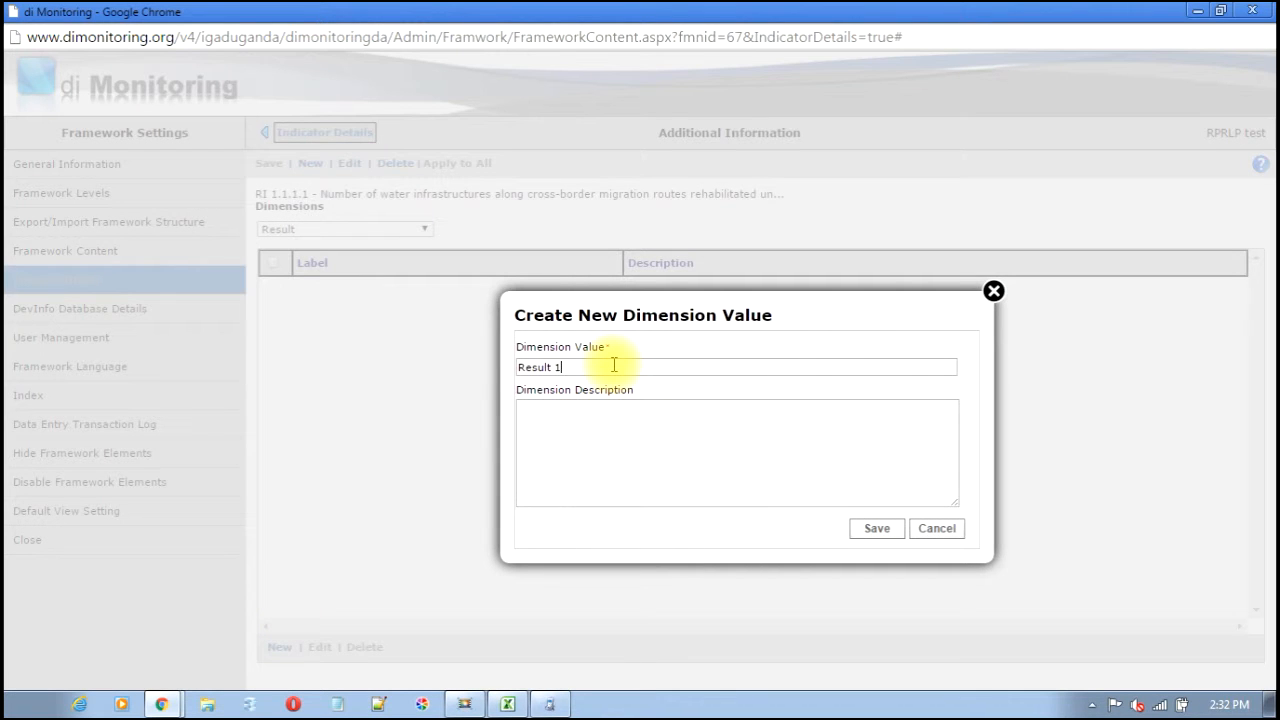
left_click(884, 529)
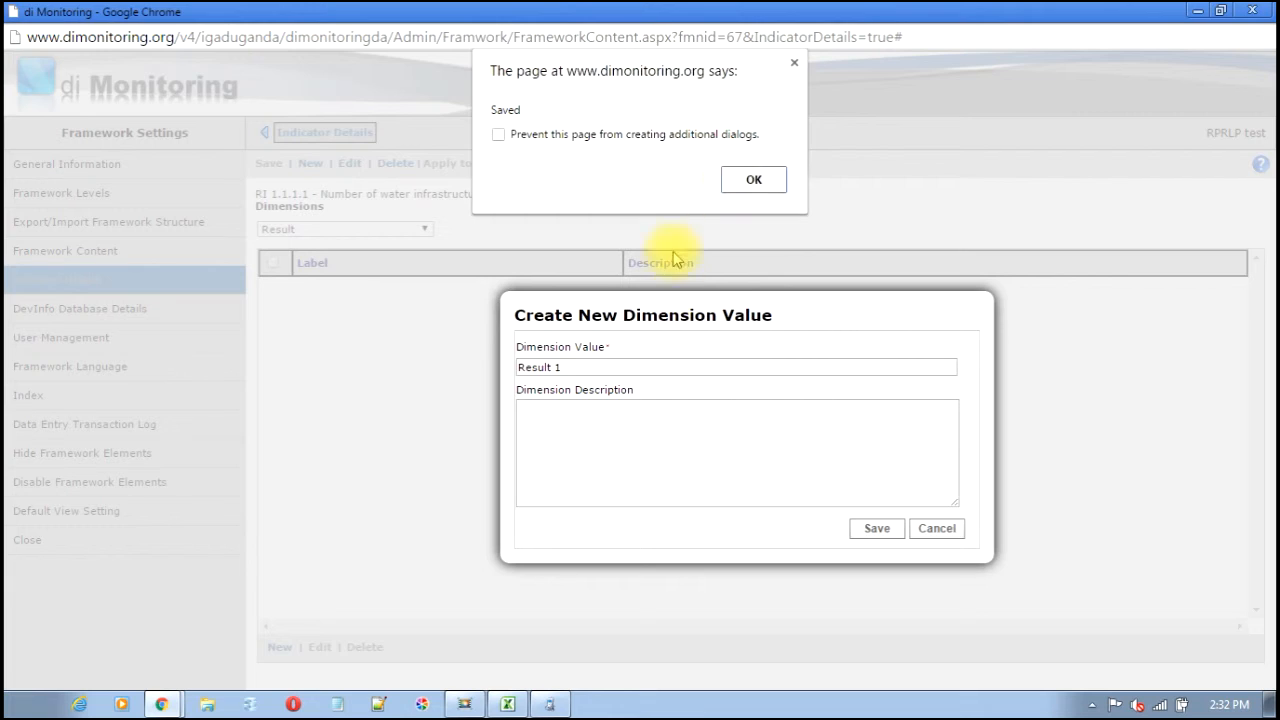
left_click(735, 183)
- Assign Result 1 to indicators RI 1.1.1.1 and RI 1.1.1.2 and save each
left_click(272, 288)
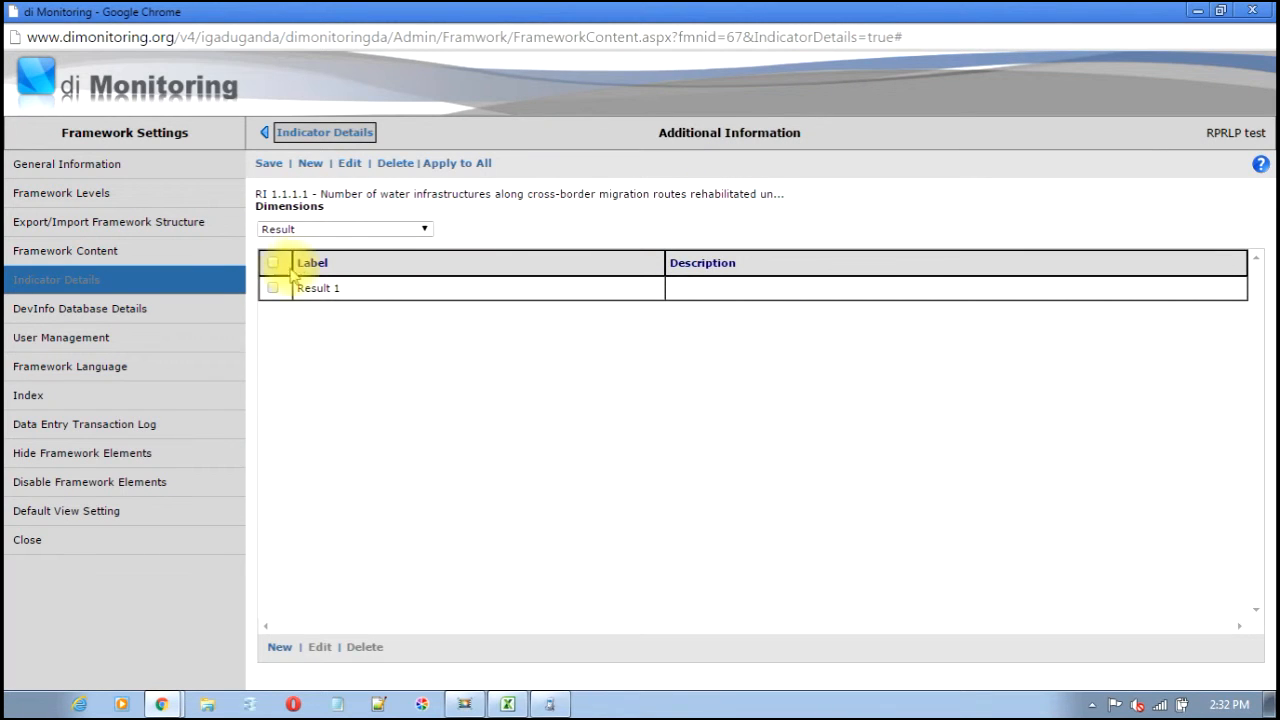
left_click(269, 163)
left_click(749, 177)
left_click(313, 132)
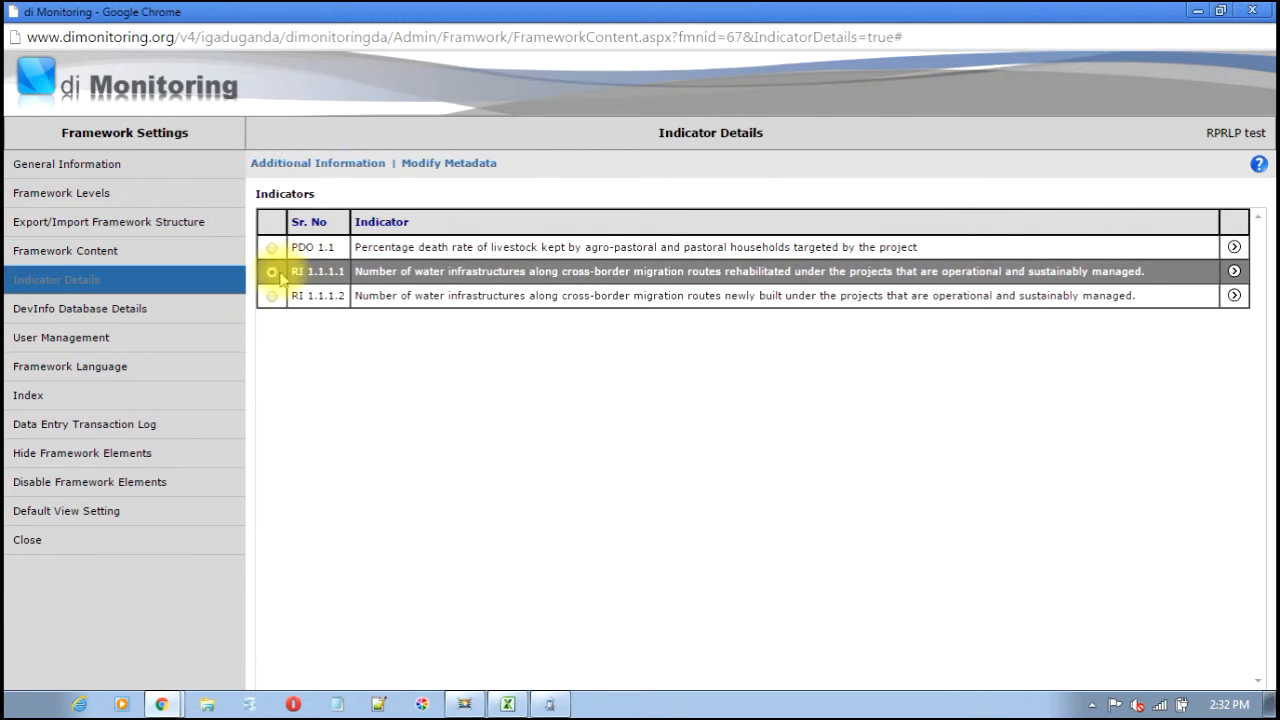
left_click(272, 296)
left_click(298, 164)
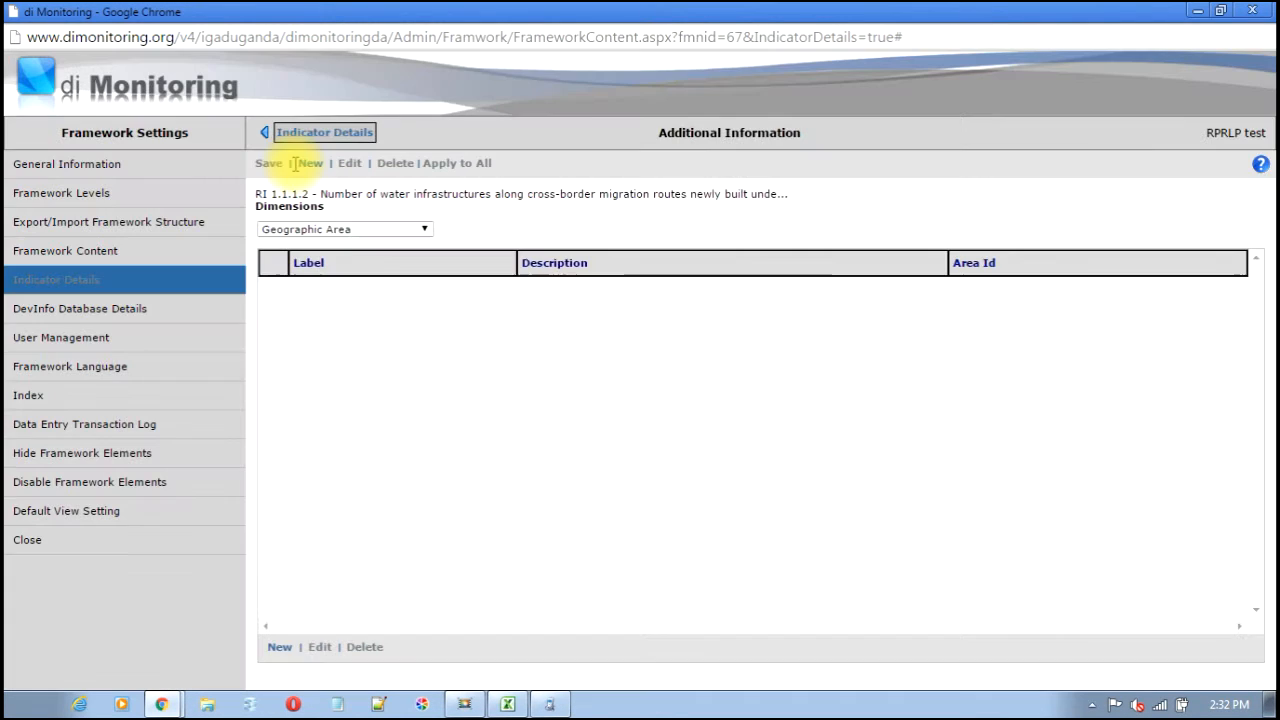
left_click(321, 231)
left_click(292, 287)
left_click(272, 288)
left_click(272, 166)
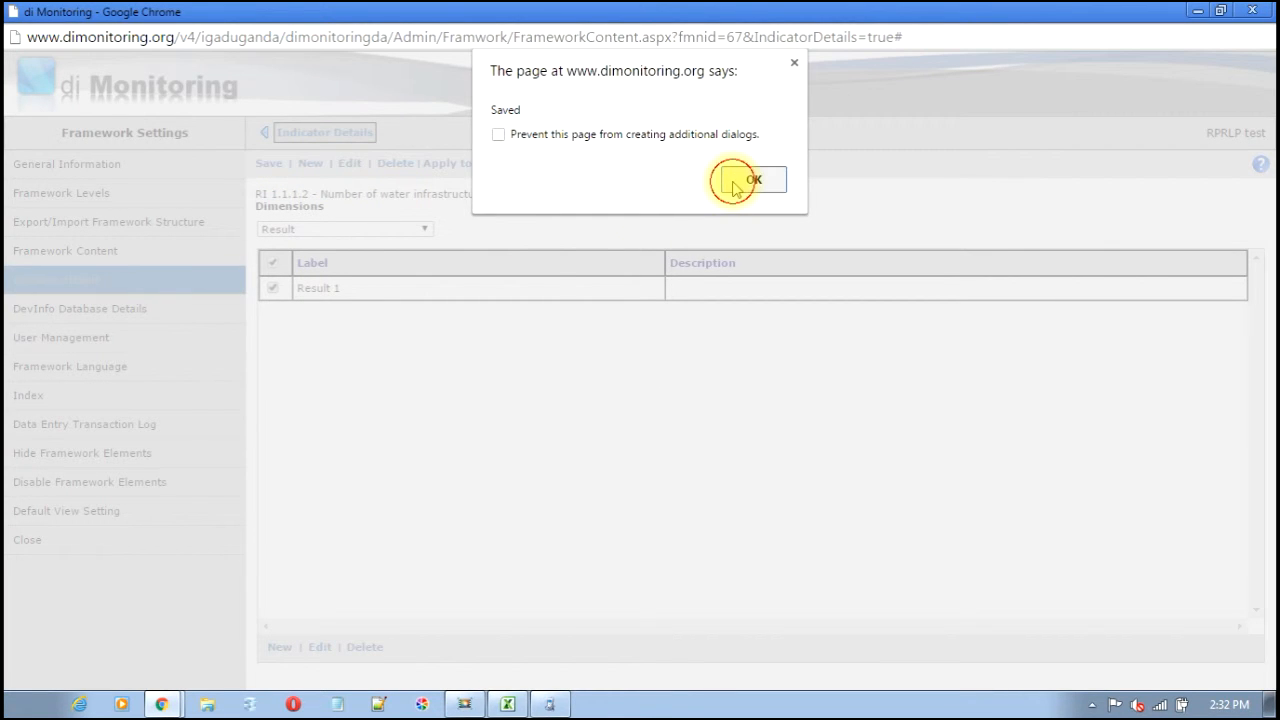
left_click(740, 184)
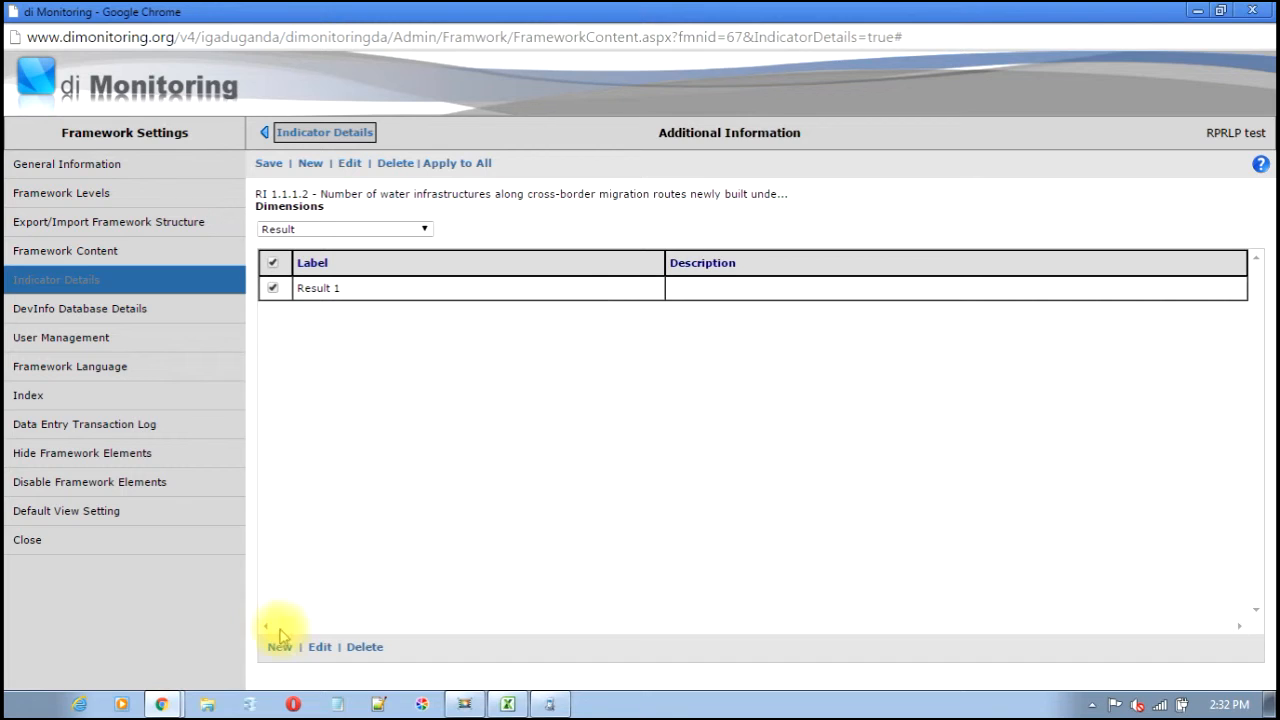
- Return to the main dashboard and switch to the Uganda s RPRLP test framework
left_click(155, 658)
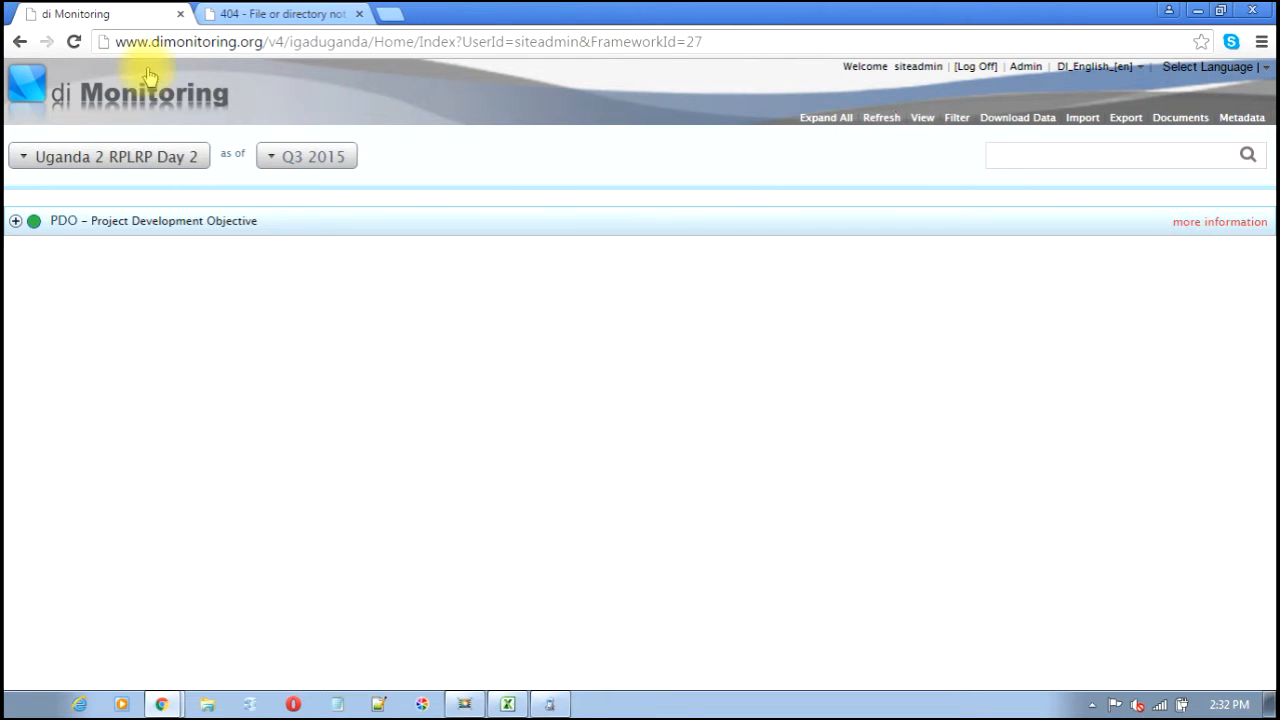
left_click(162, 156)
left_click_drag(366, 243, 394, 391)
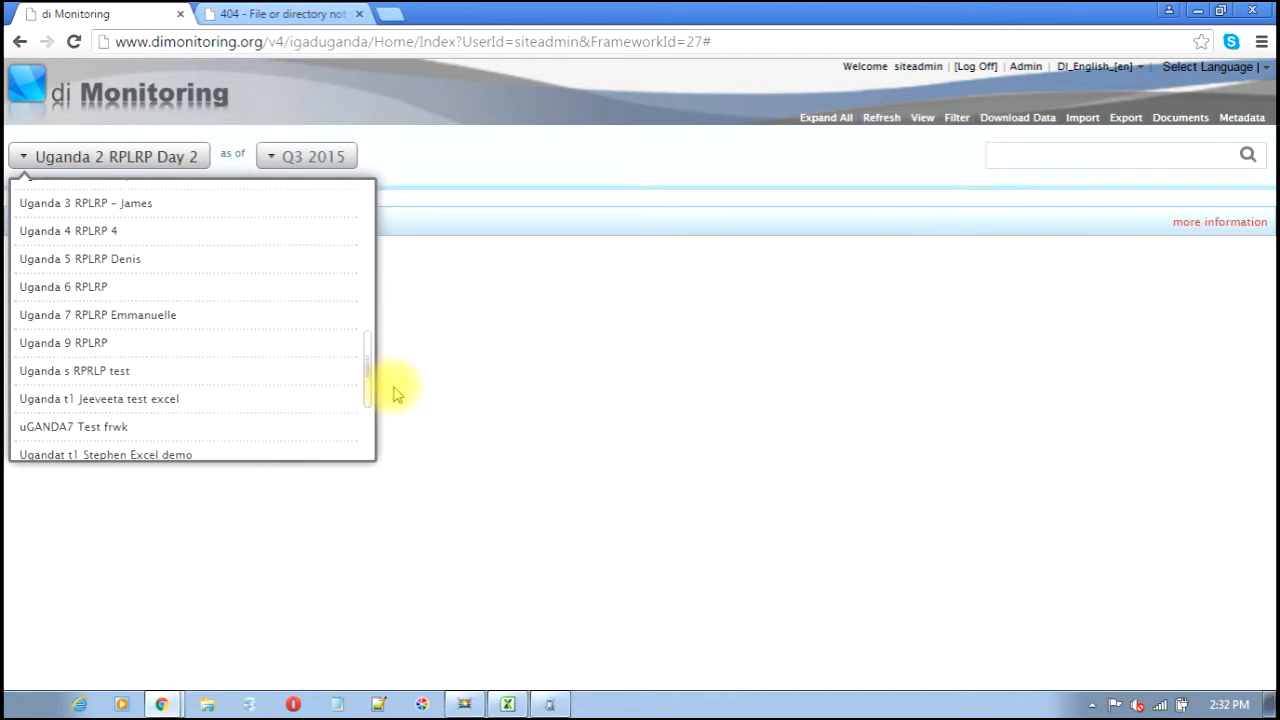
left_click(60, 366)
- Filter the framework to include Result 1 and expand all levels
left_click(956, 118)
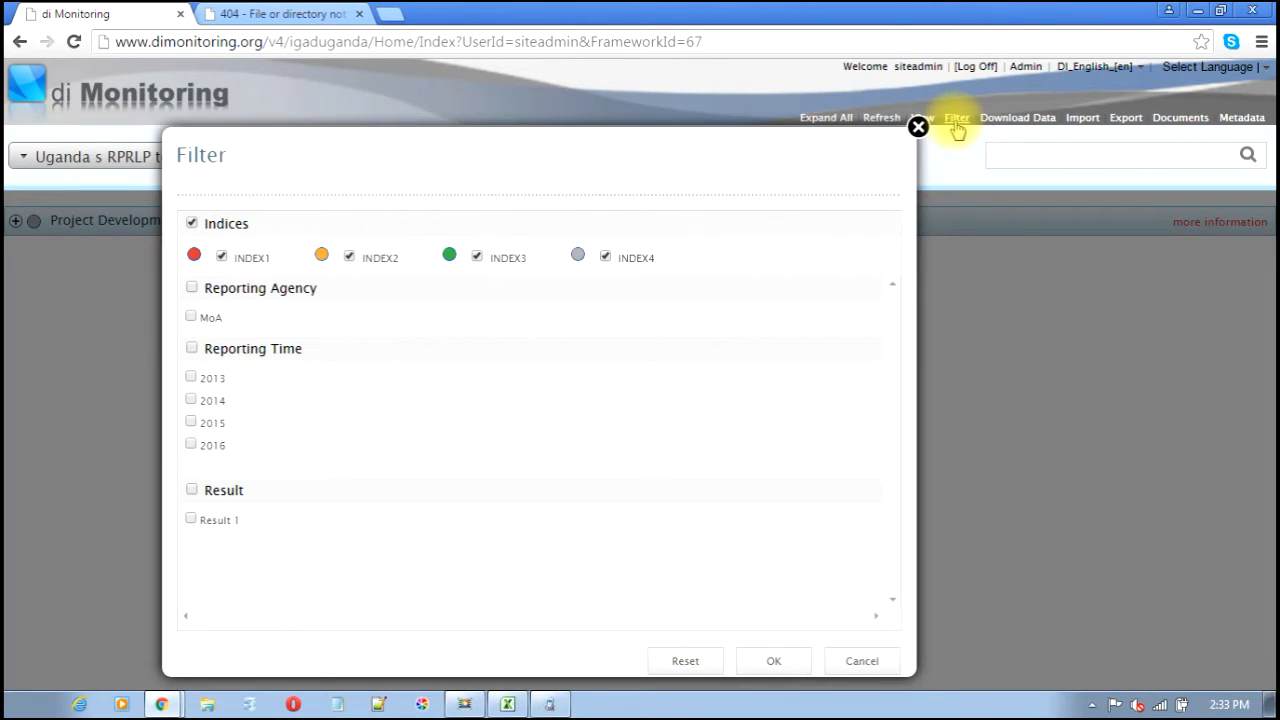
left_click(191, 520)
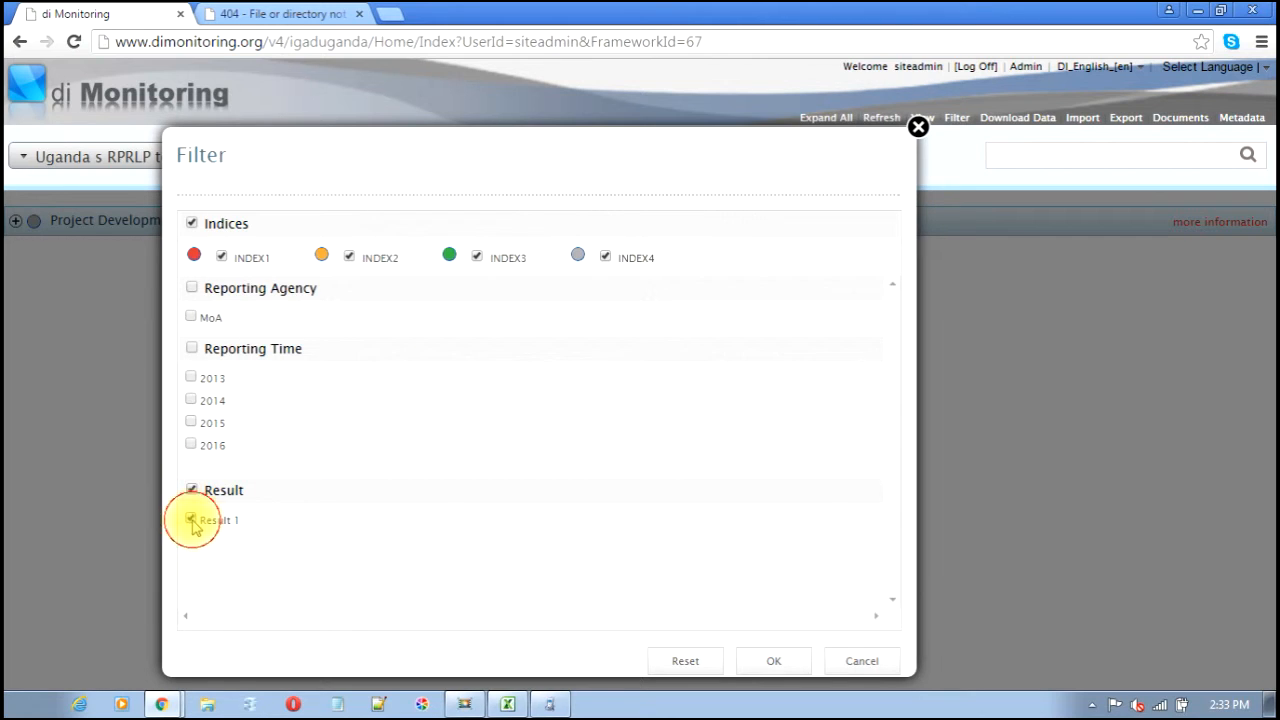
left_click(774, 664)
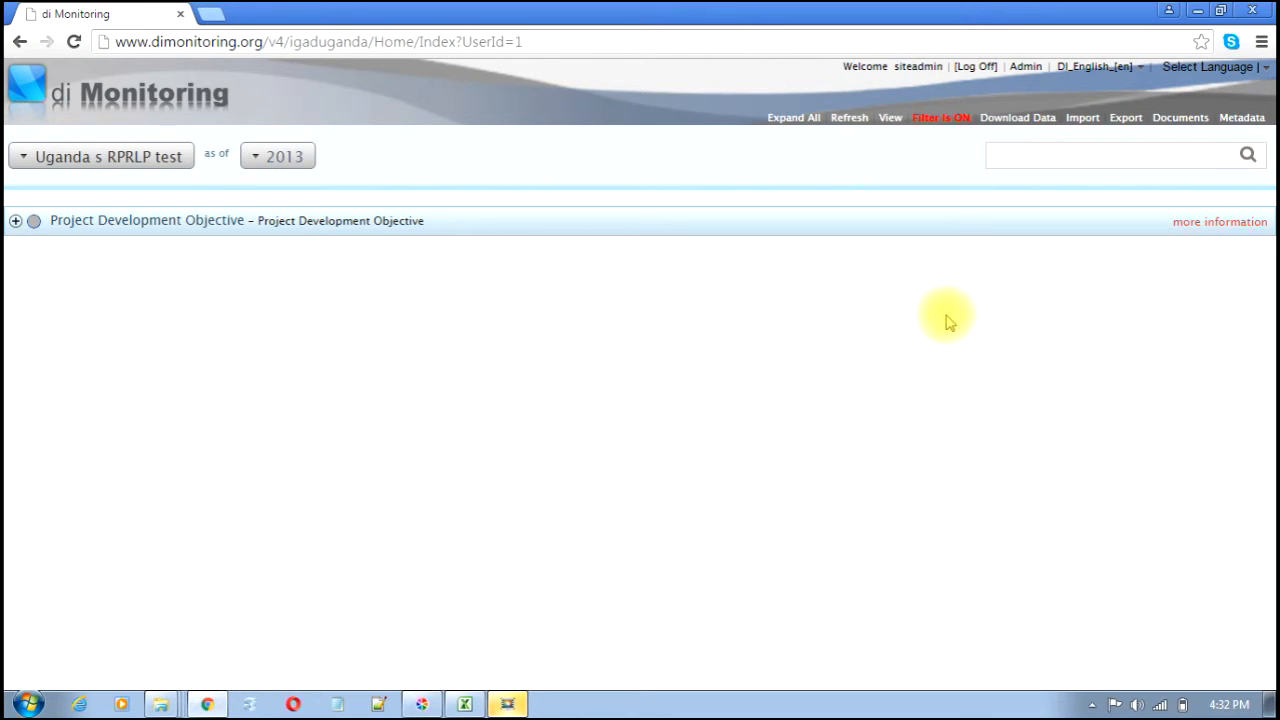
left_click(793, 118)
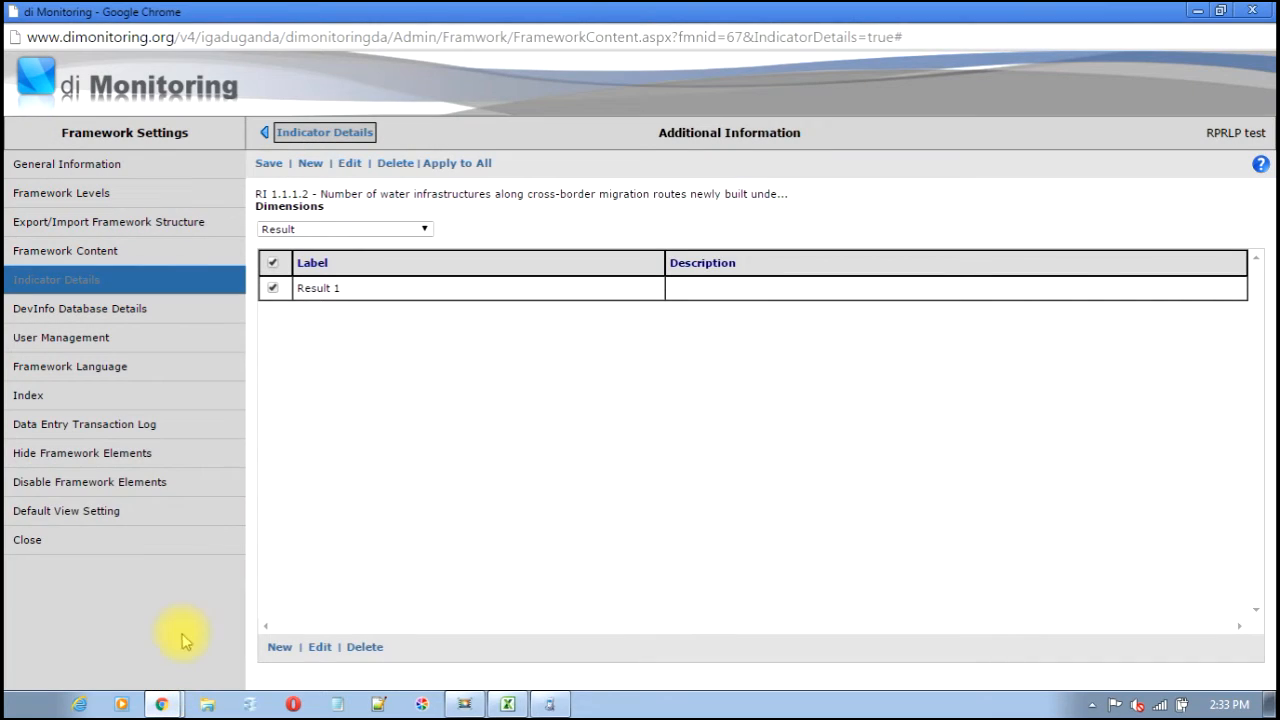
- Mark Results 1.1.1 as hidden in Hide Framework Elements and save
left_click(110, 453)
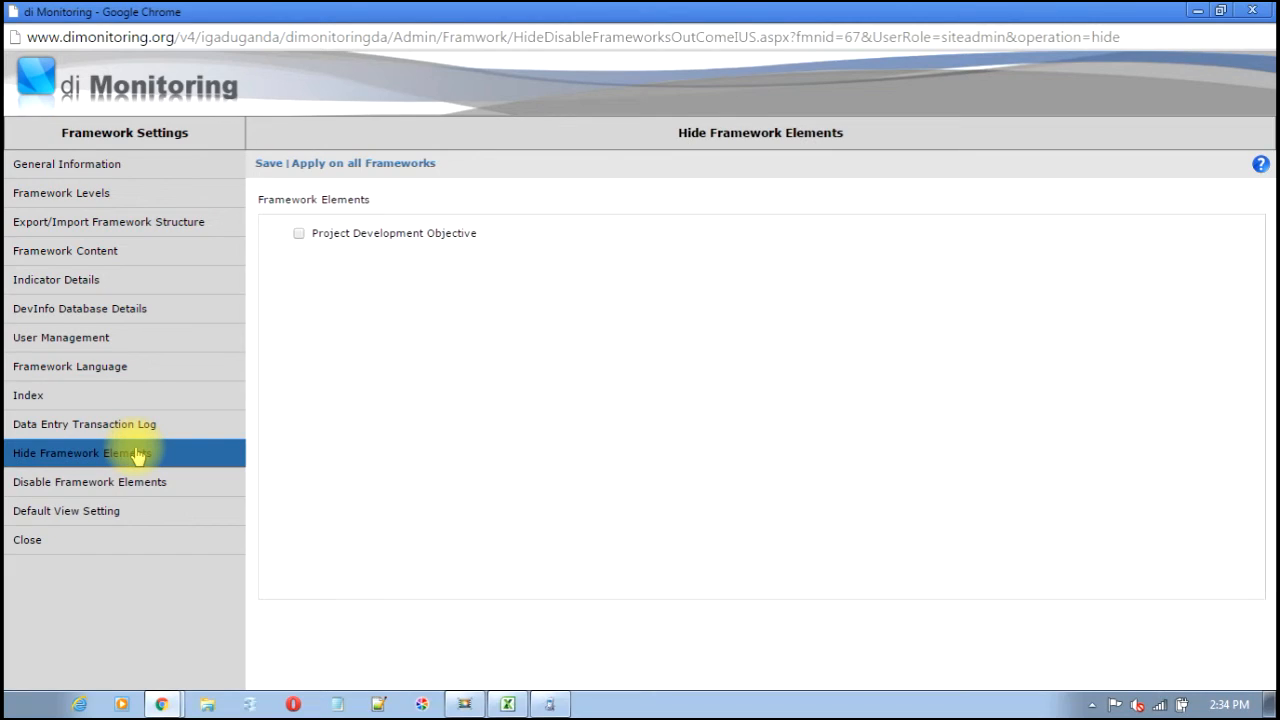
left_click(284, 232)
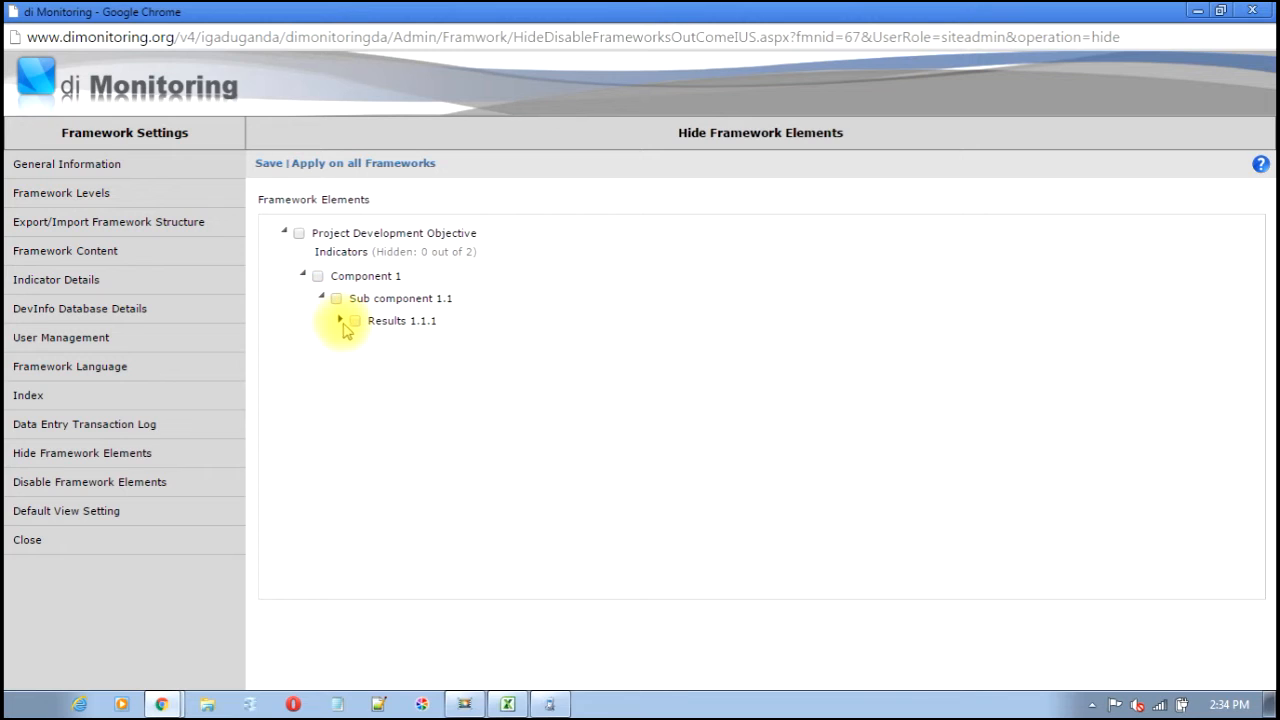
left_click(356, 321)
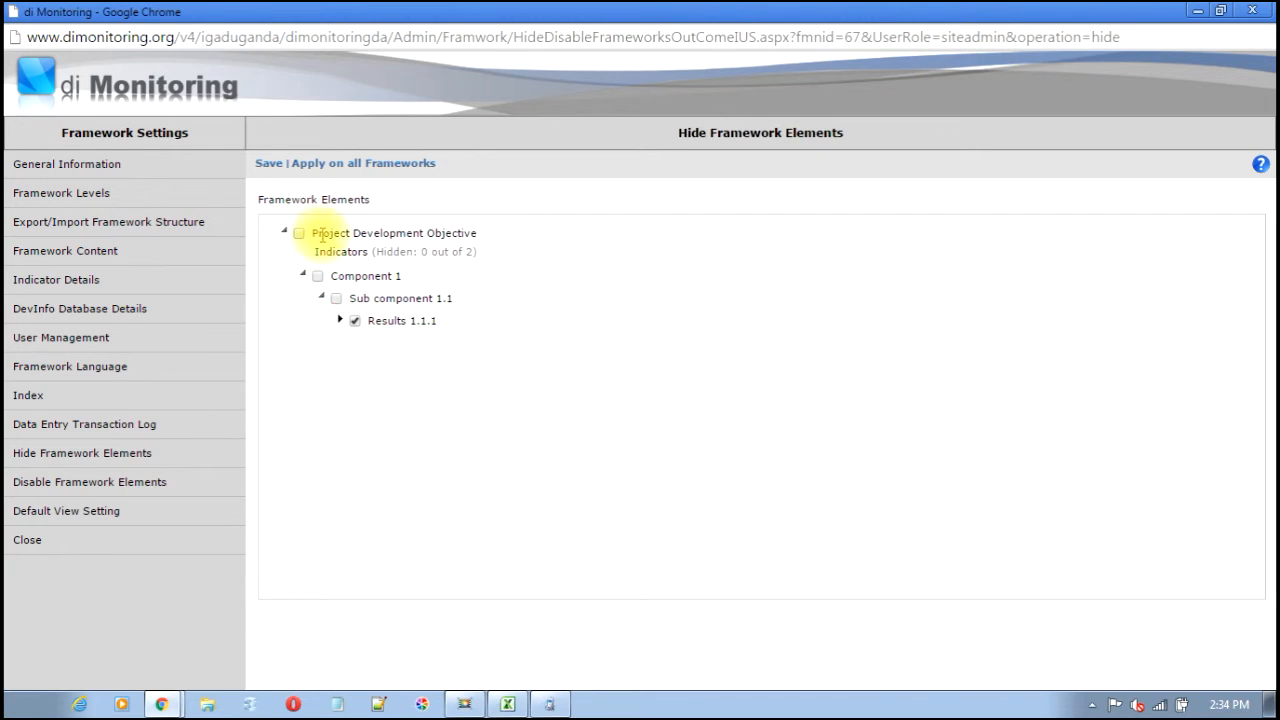
left_click(269, 166)
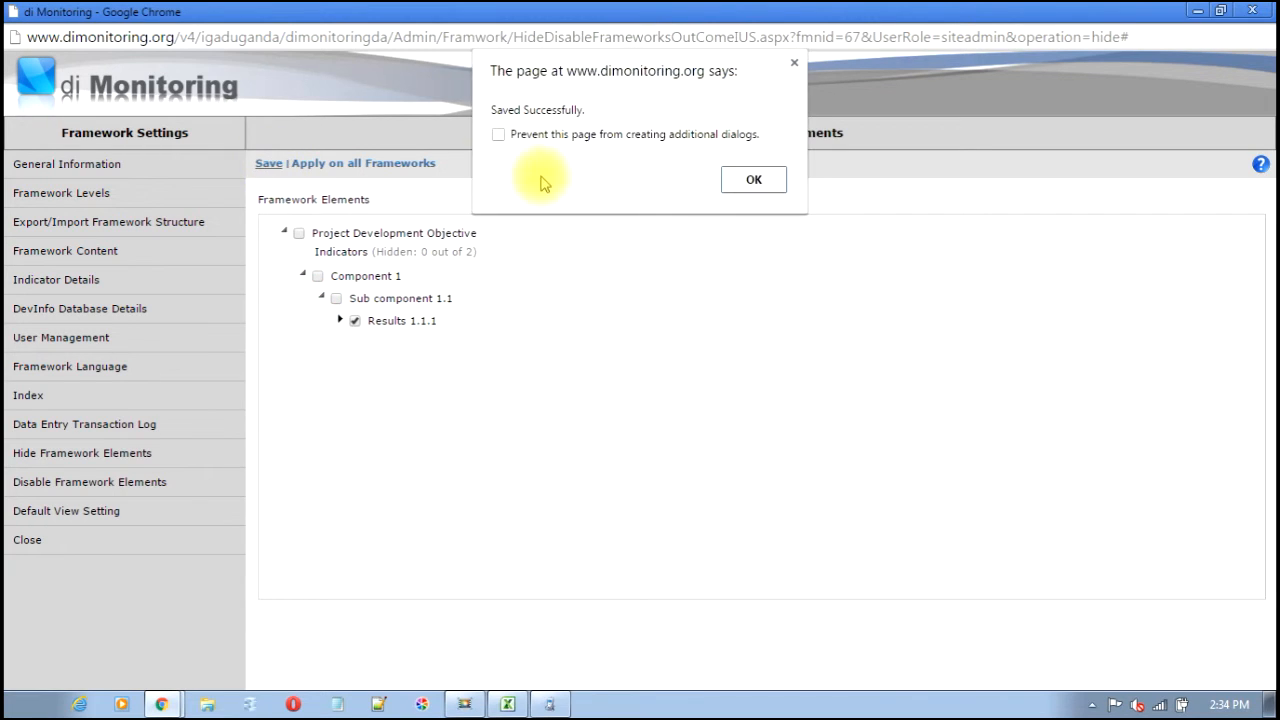
left_click(748, 177)
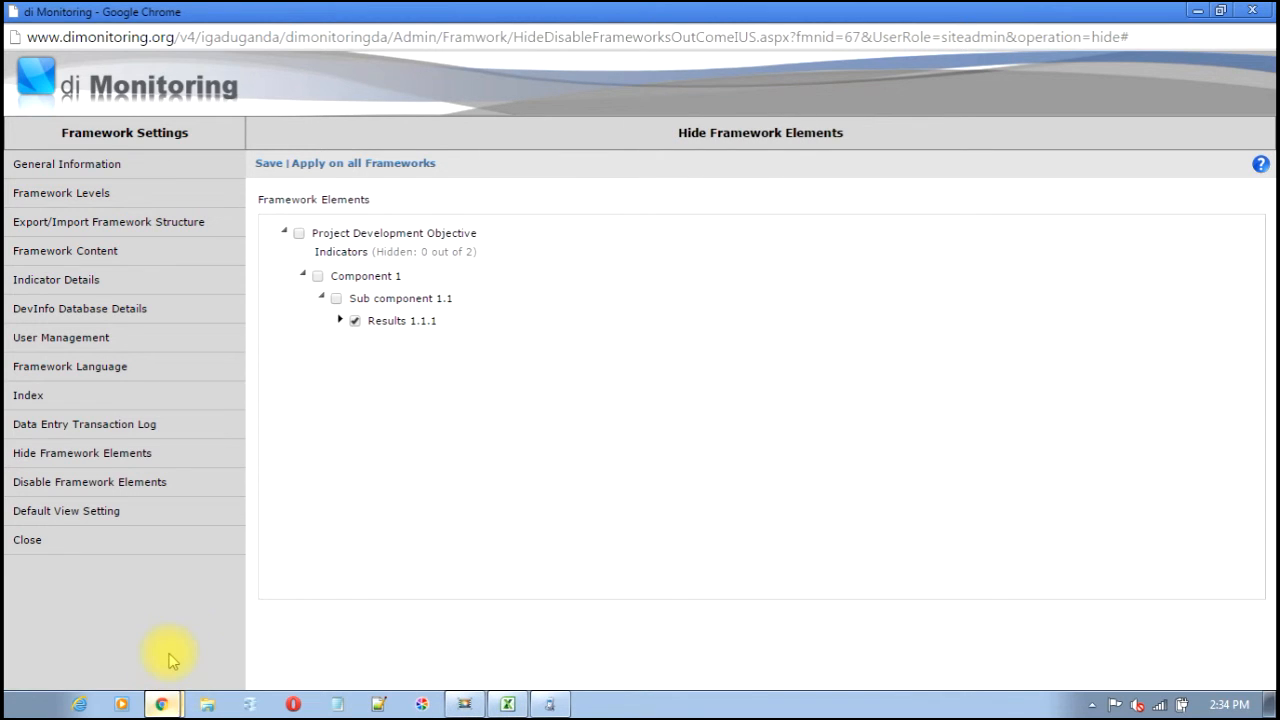
- Refresh the main framework view and expand down to Sub component 1.1 to check
left_click(259, 597)
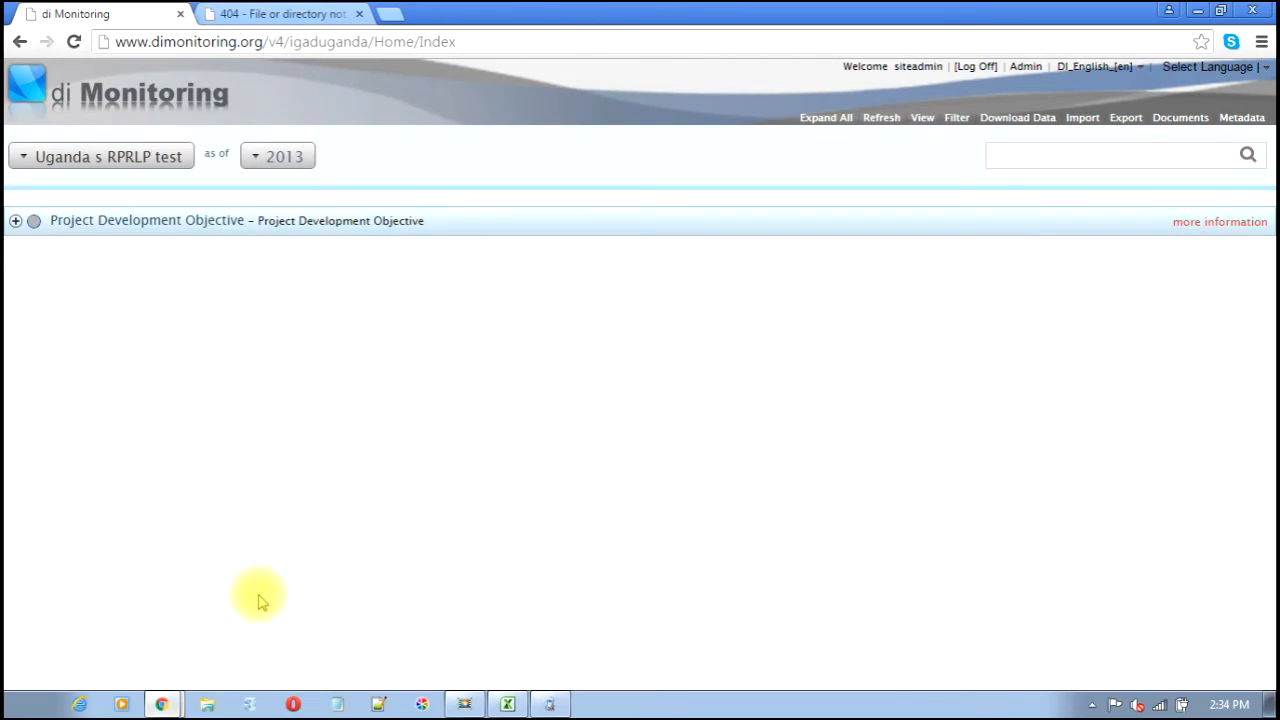
left_click(884, 124)
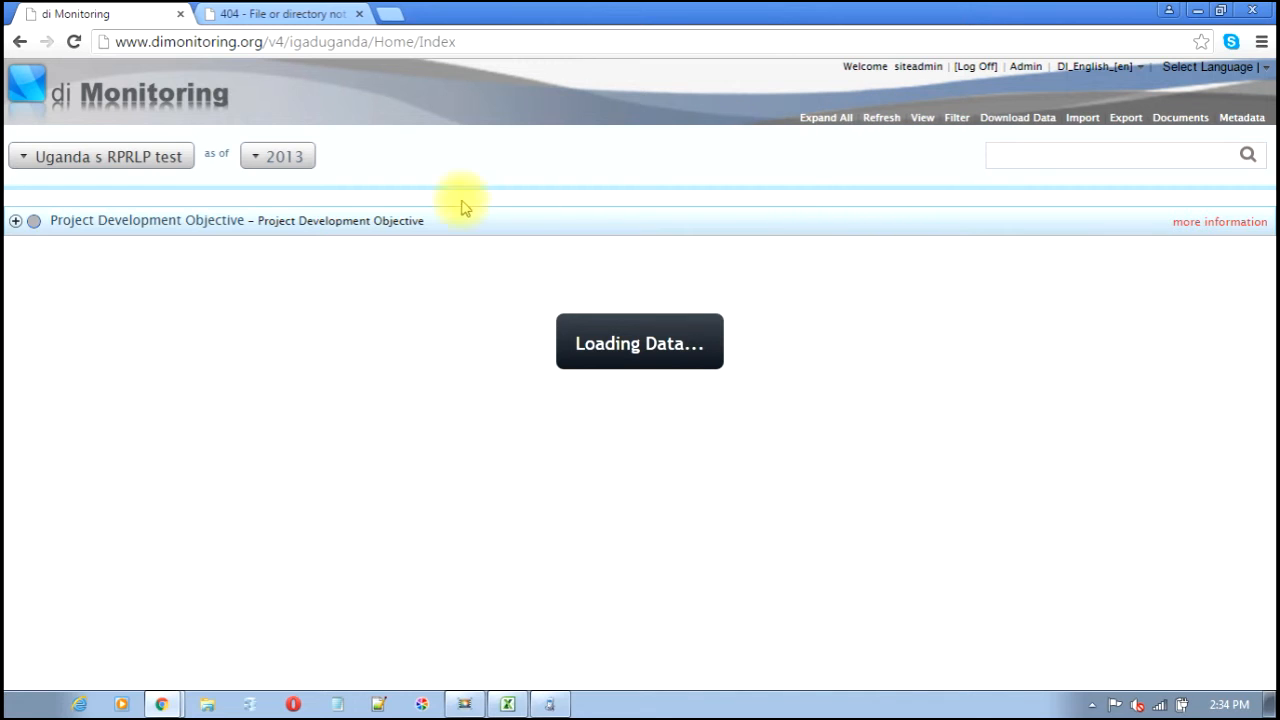
left_click(15, 222)
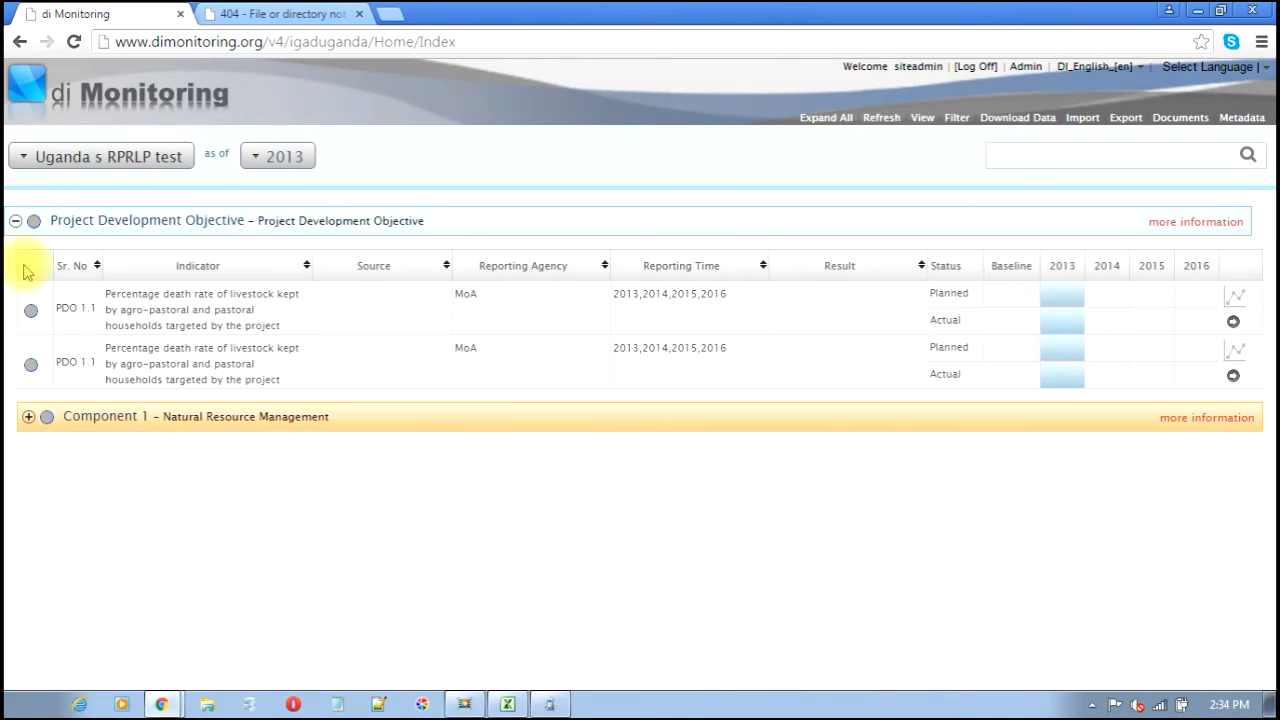
left_click(28, 418)
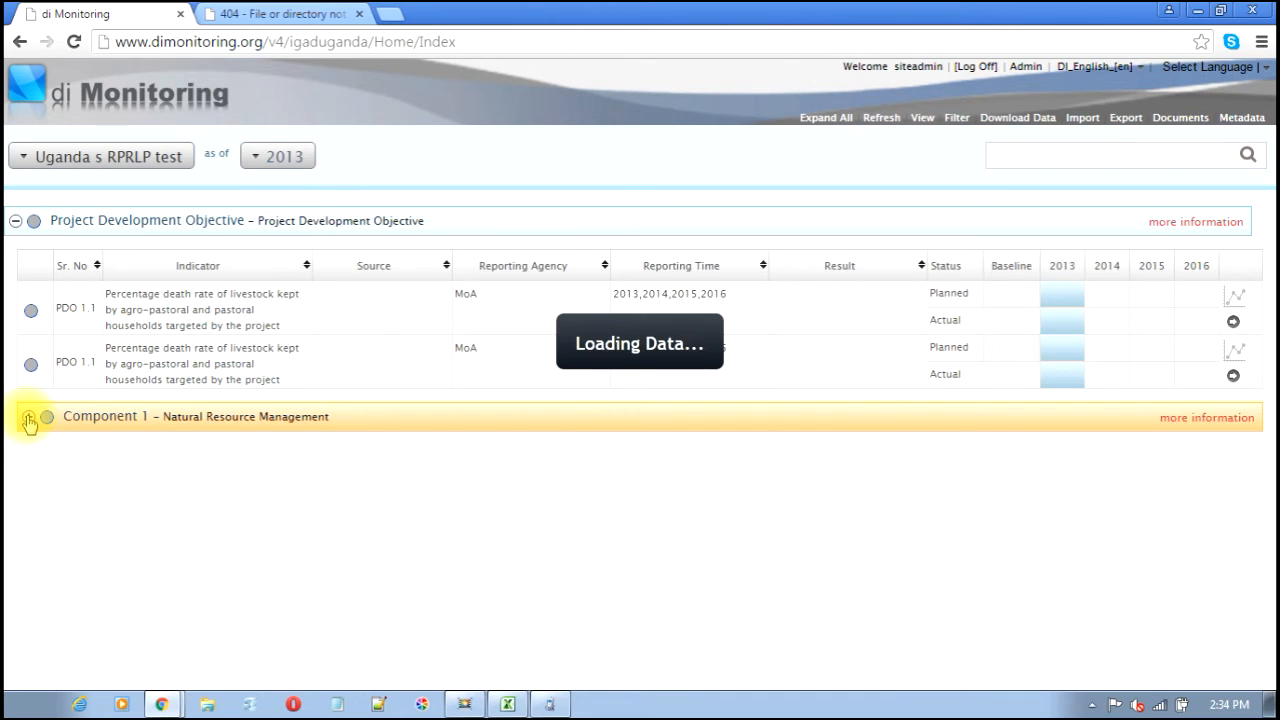
left_click(42, 461)
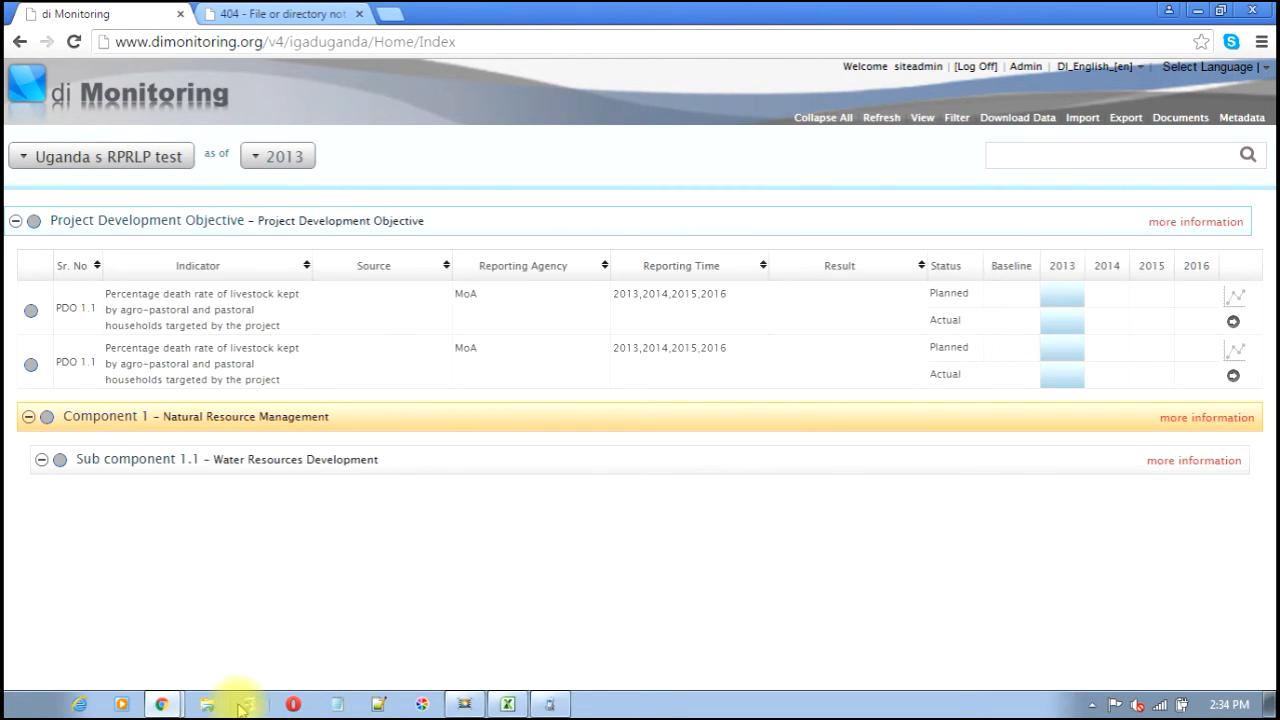
left_click(160, 704)
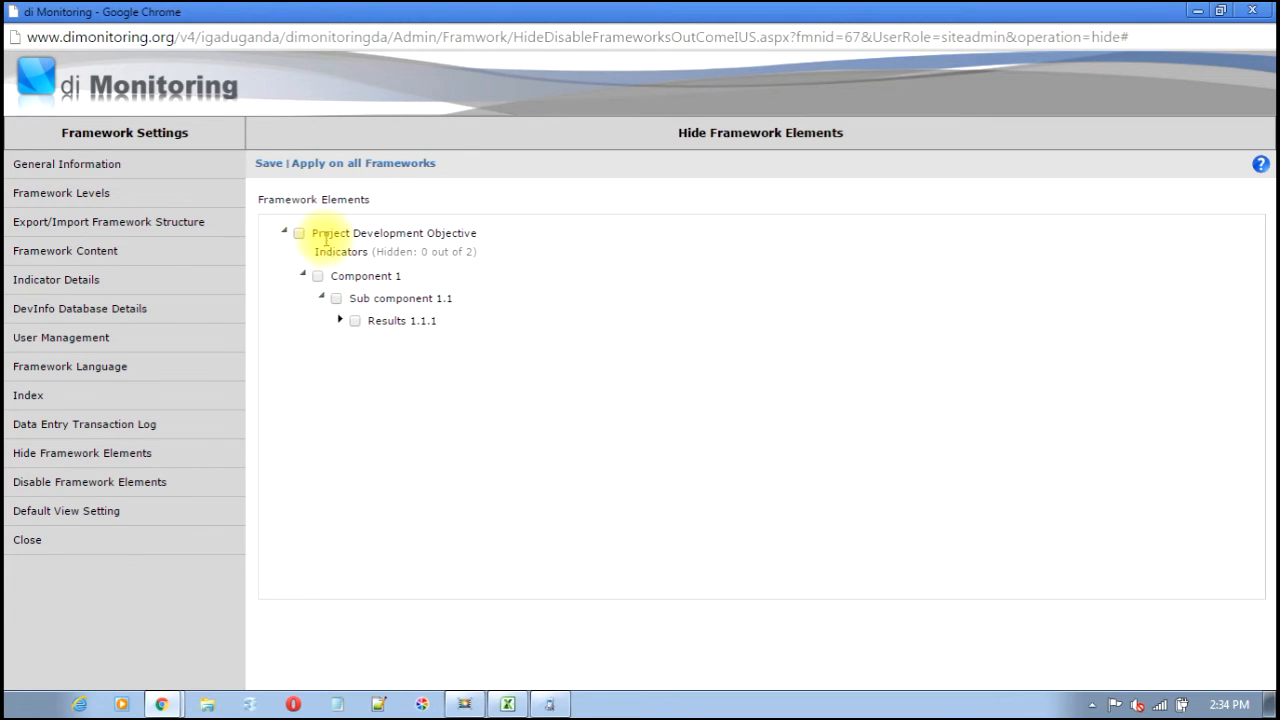
- Save Results 1.1.1 as no longer hidden, then mark it as a disabled framework element and save
left_click(272, 165)
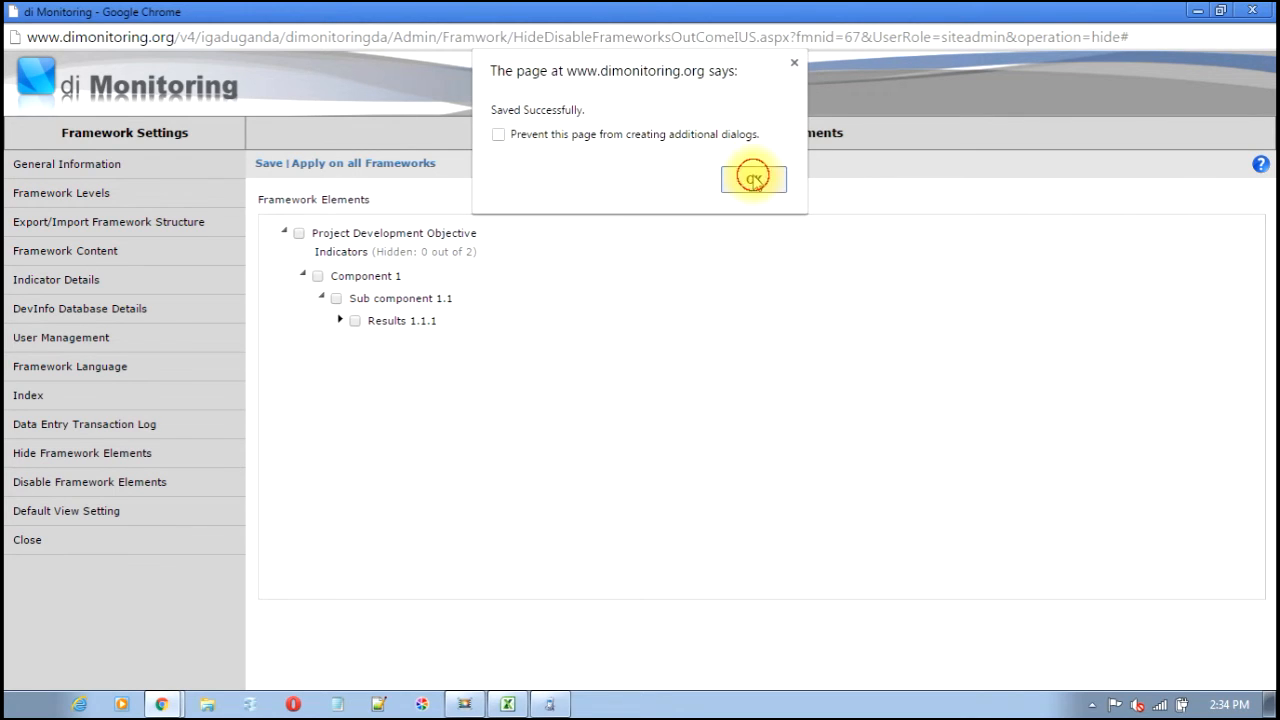
left_click(753, 179)
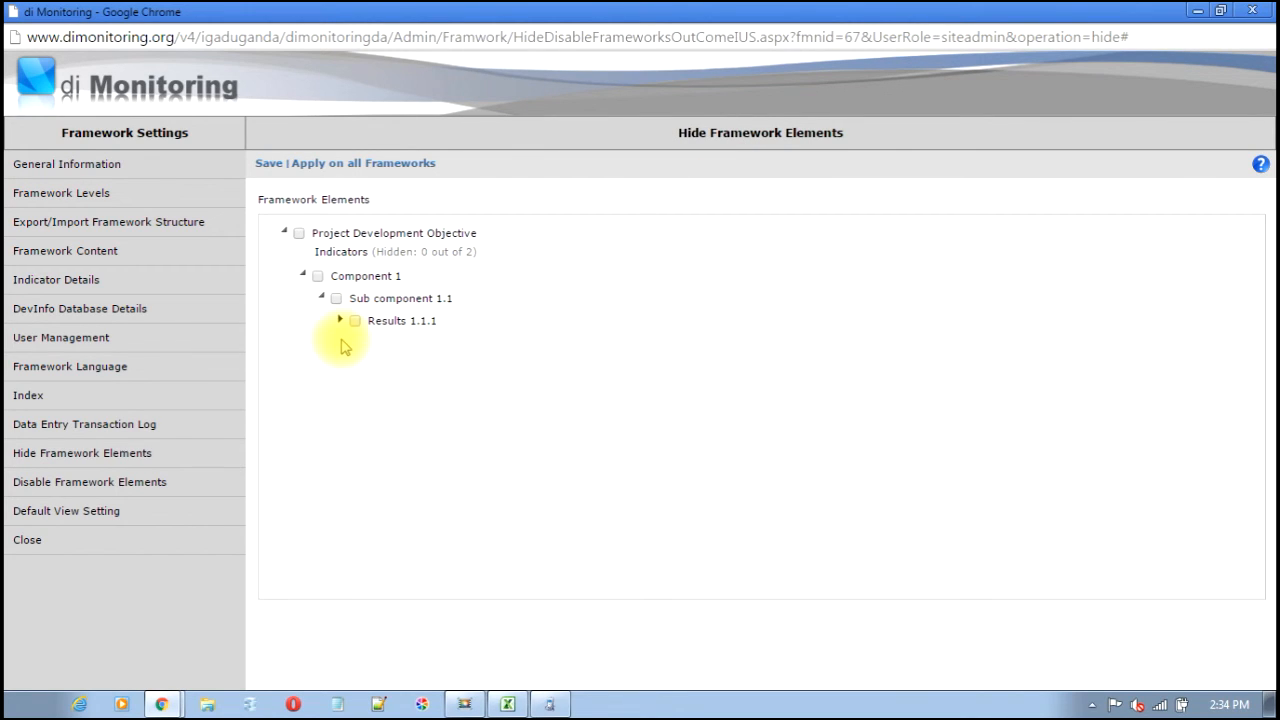
left_click(120, 488)
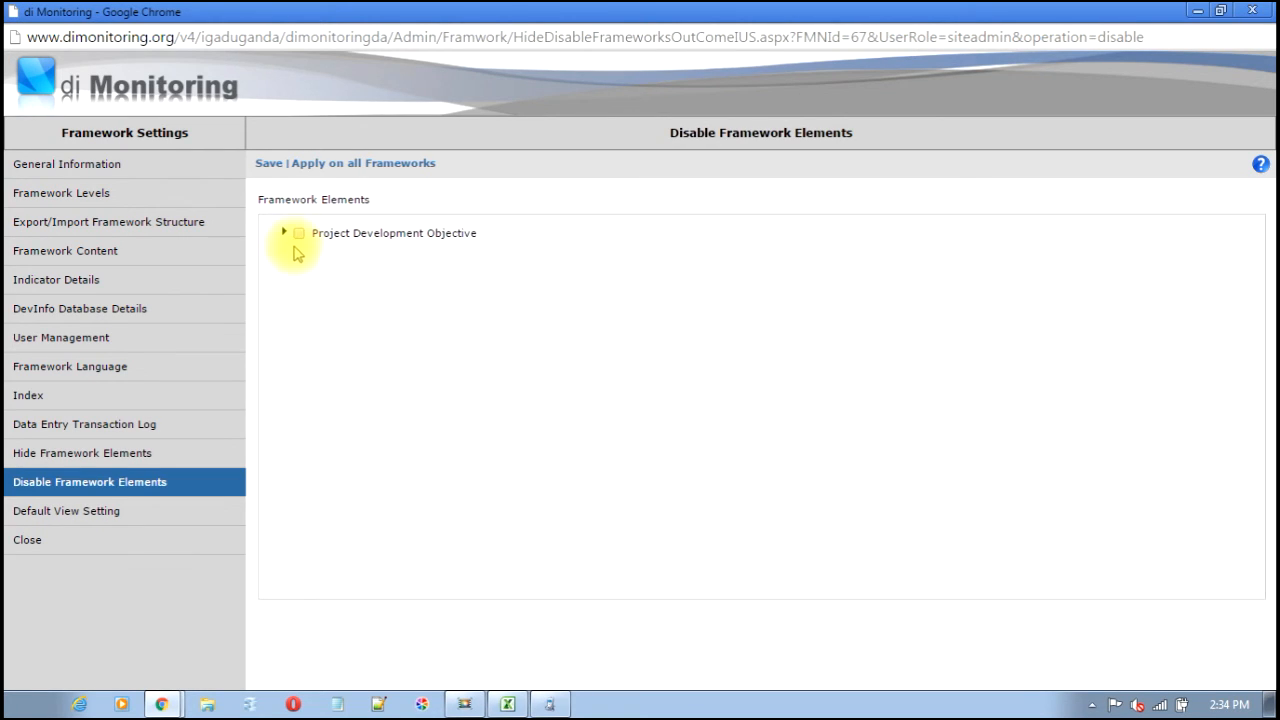
left_click(284, 234)
left_click(302, 275)
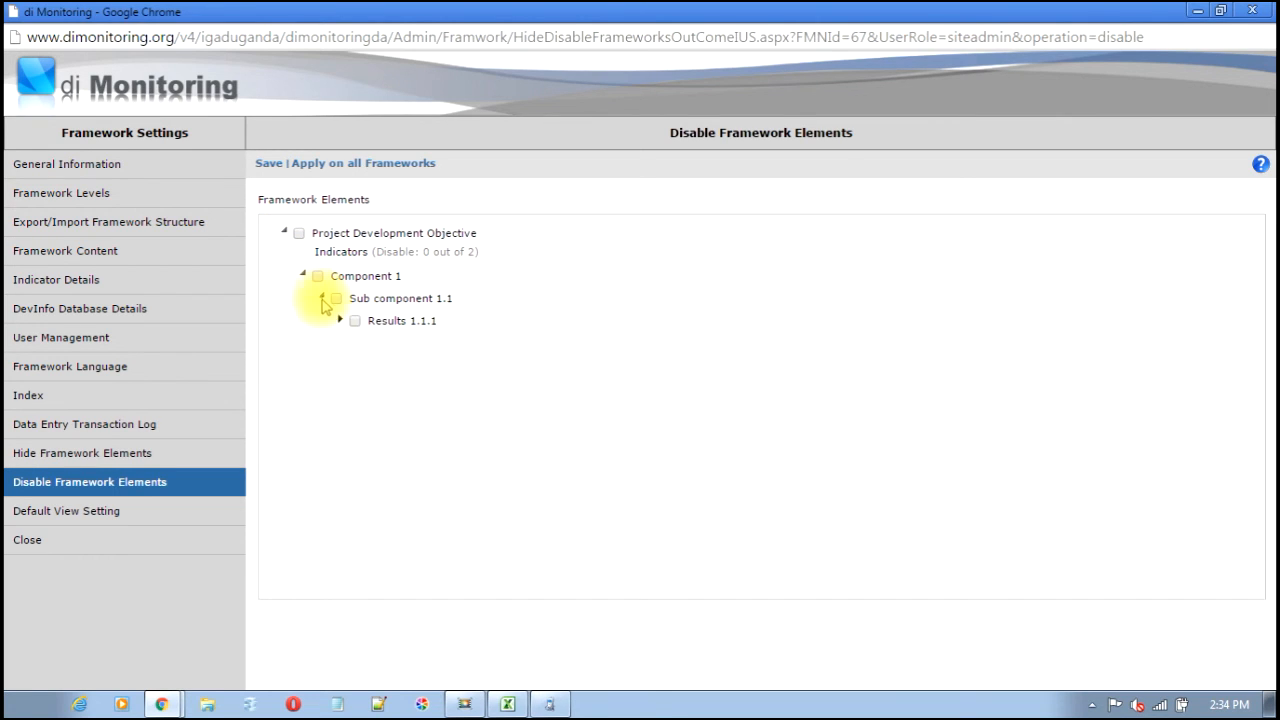
left_click(354, 321)
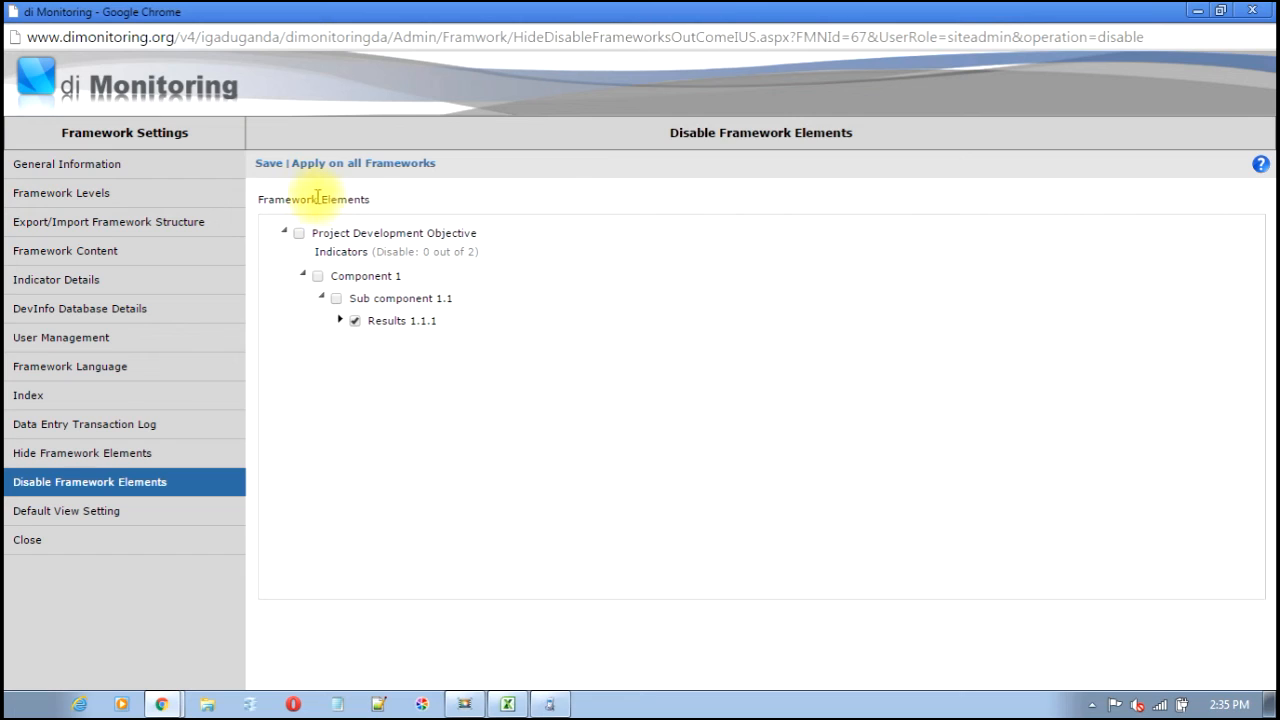
left_click(268, 165)
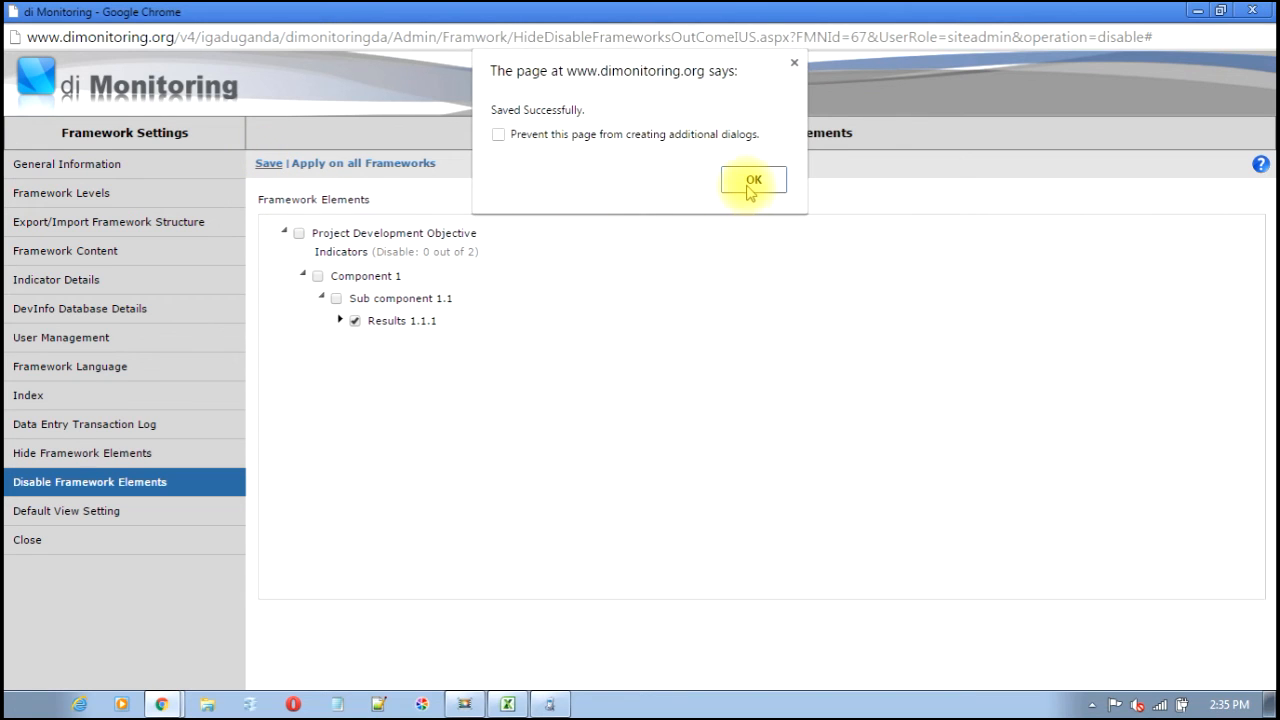
left_click(838, 177)
- Return to the main framework view and refresh it to show Results 1.1.1 again
mouse_move(168, 703)
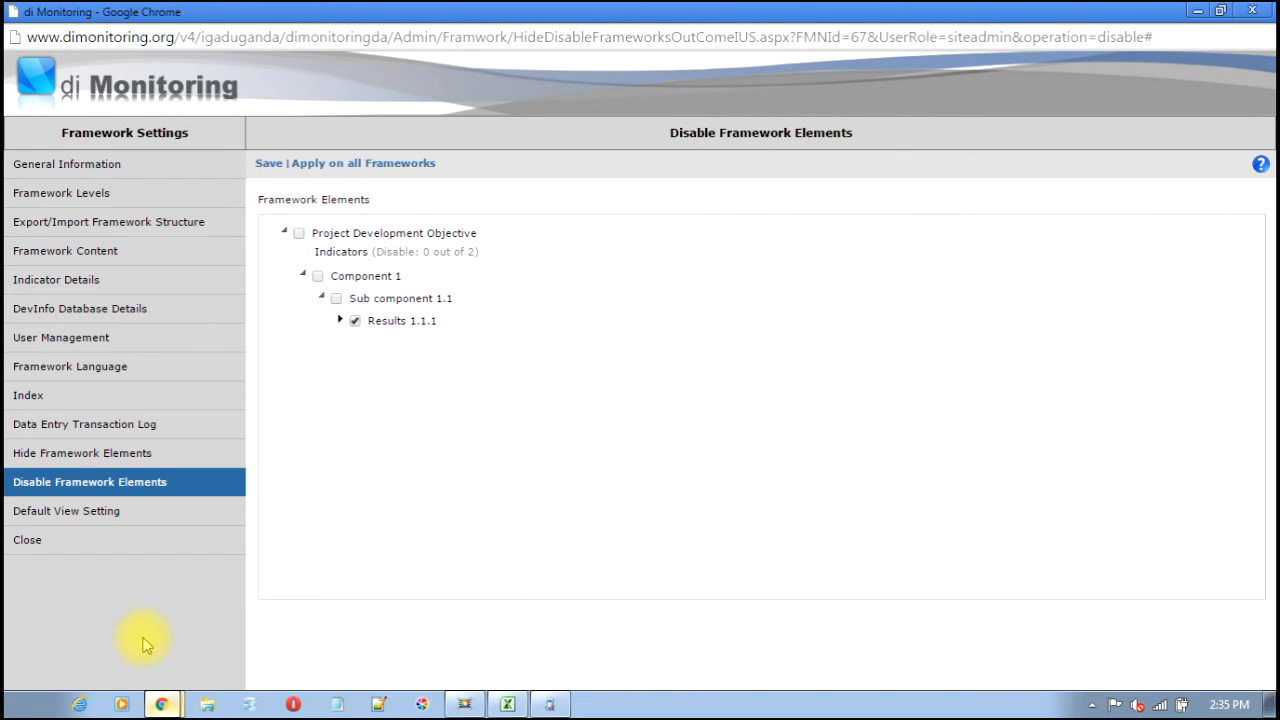
left_click(145, 637)
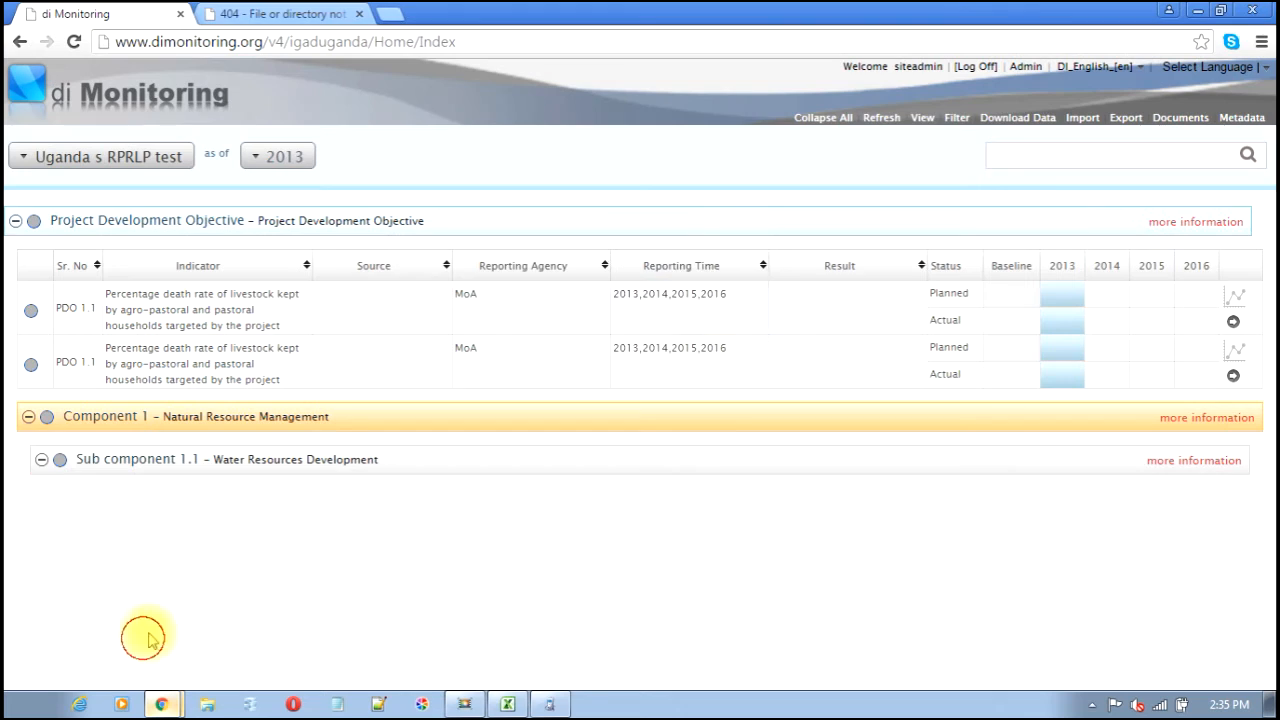
left_click(876, 119)
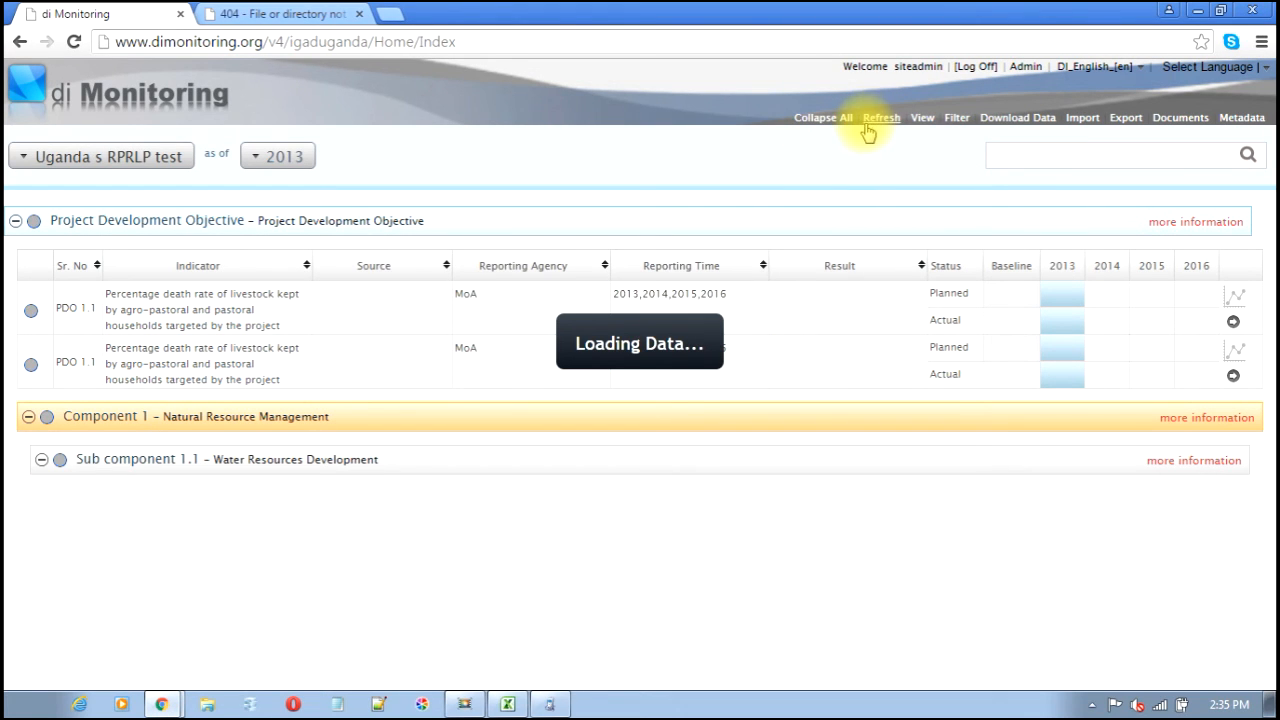